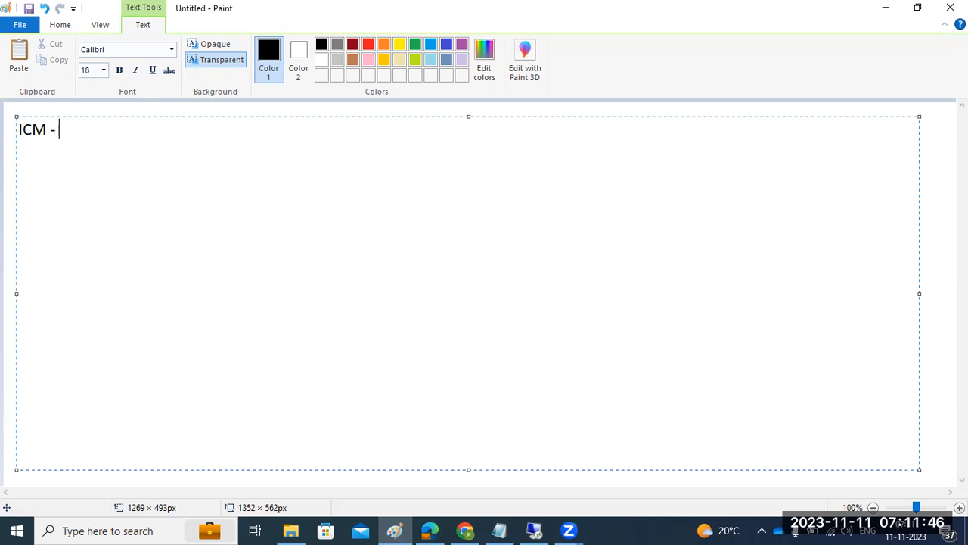
# Add 'SMICM -' to the Paint note after 'ICM - ' and bring SAP Easy Access forward
pyautogui.write('SMICM -')
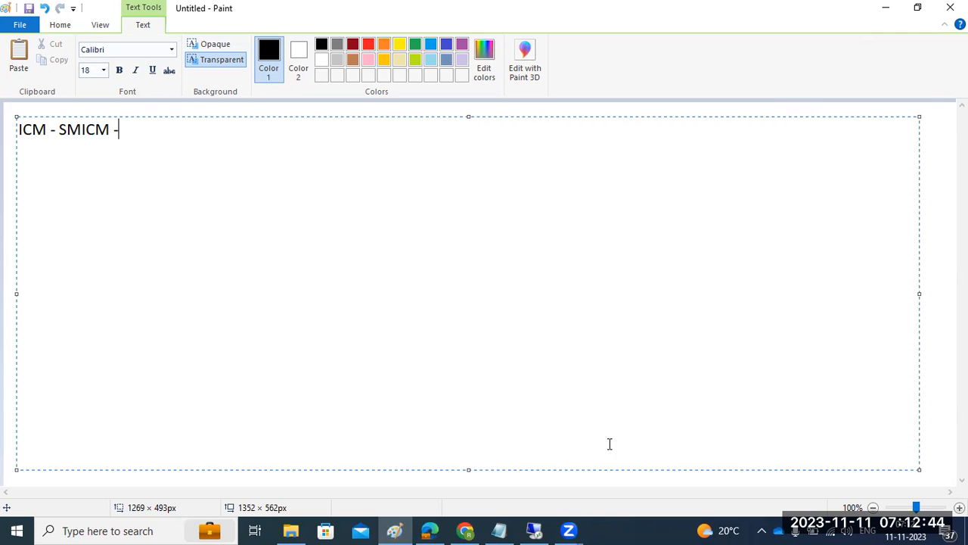
pyautogui.click(534, 532)
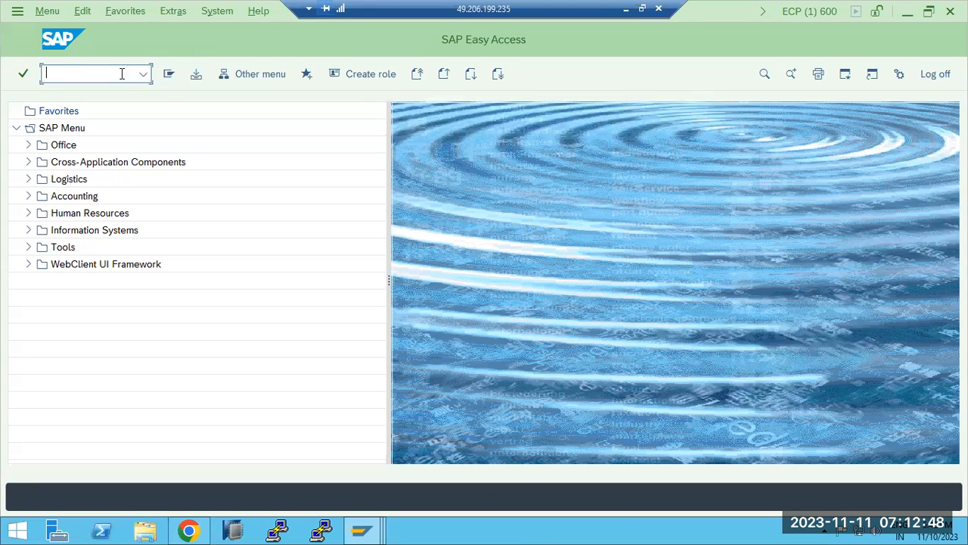
# Run SMICM for the sapwindows1_ECP_20 ICM Monitor and refresh its worker thread list twice
pyautogui.click(361, 531)
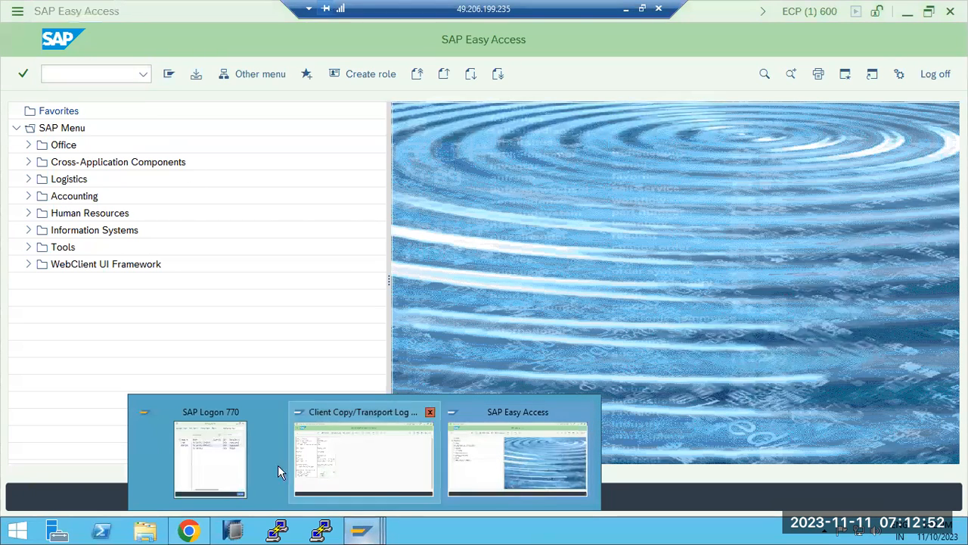
pyautogui.click(99, 72)
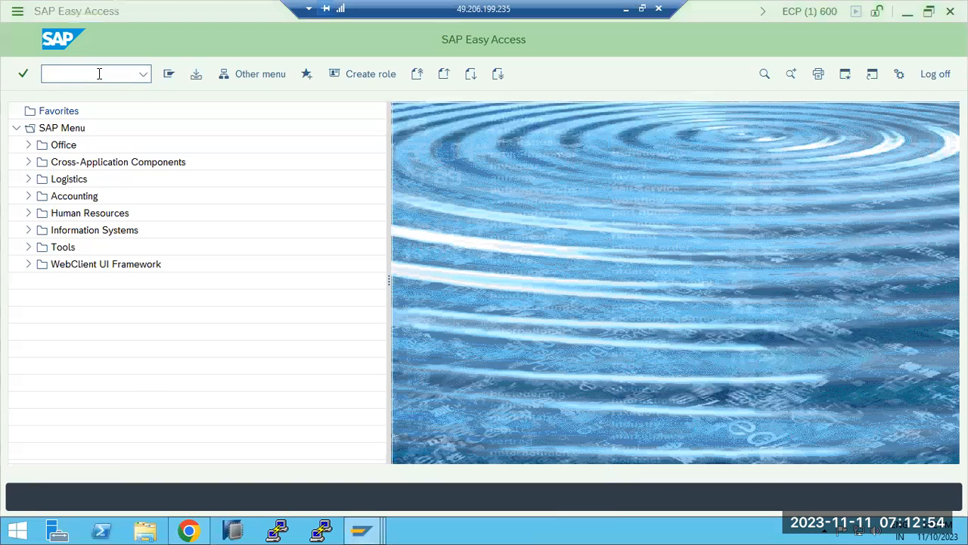
pyautogui.write('smicm')
pyautogui.press('Return')
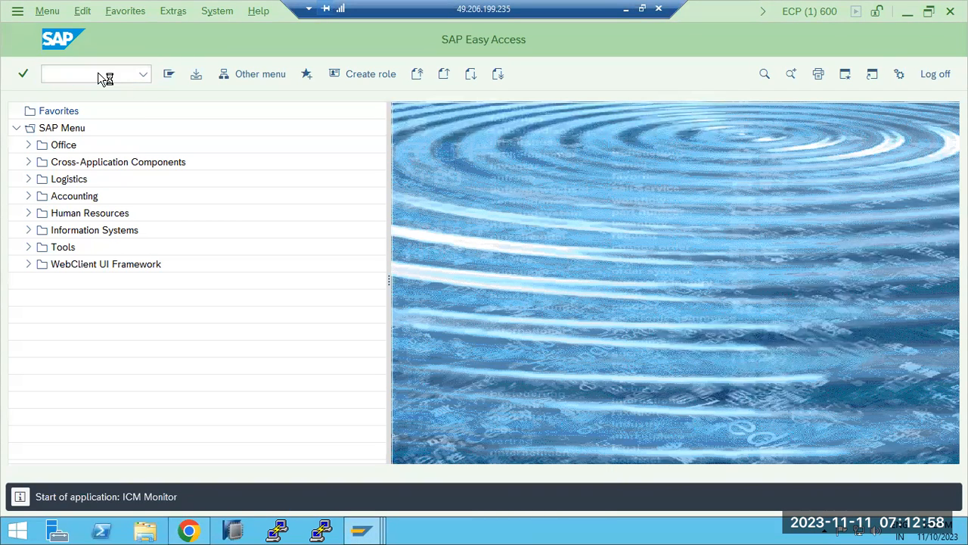
pyautogui.click(194, 73)
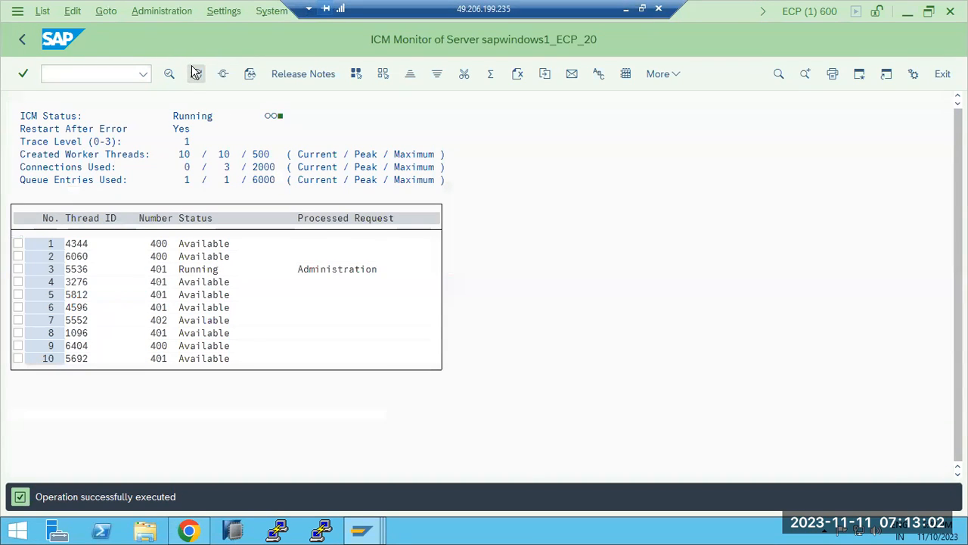
pyautogui.click(194, 74)
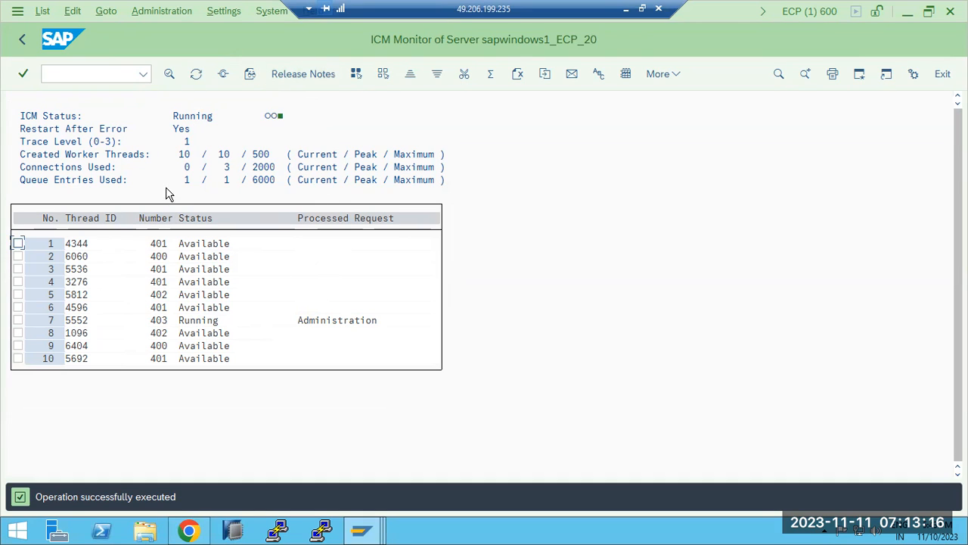
# Display the active ICM services and mark, then unmark, the HTTP and HTTPS rows
pyautogui.click(223, 75)
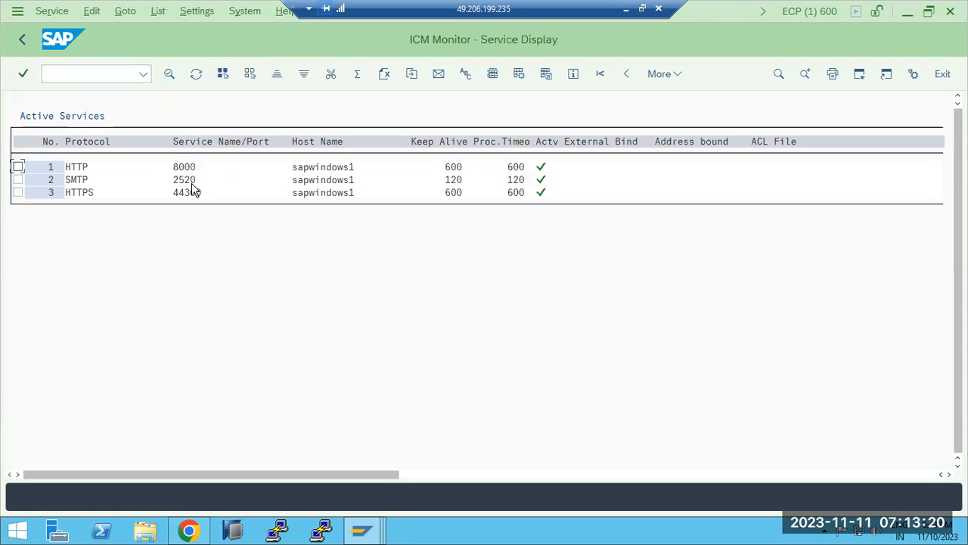
pyautogui.click(19, 167)
pyautogui.click(18, 192)
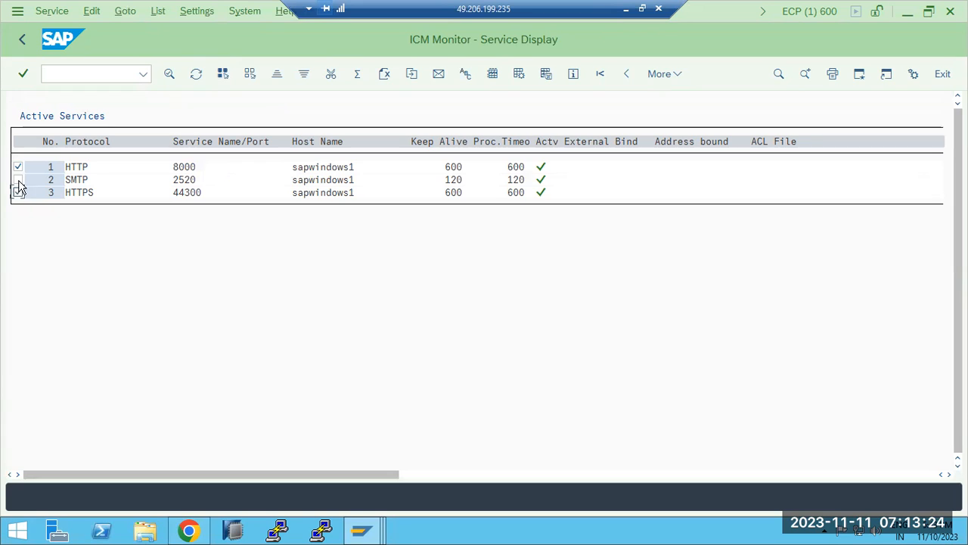
pyautogui.click(19, 167)
pyautogui.click(17, 192)
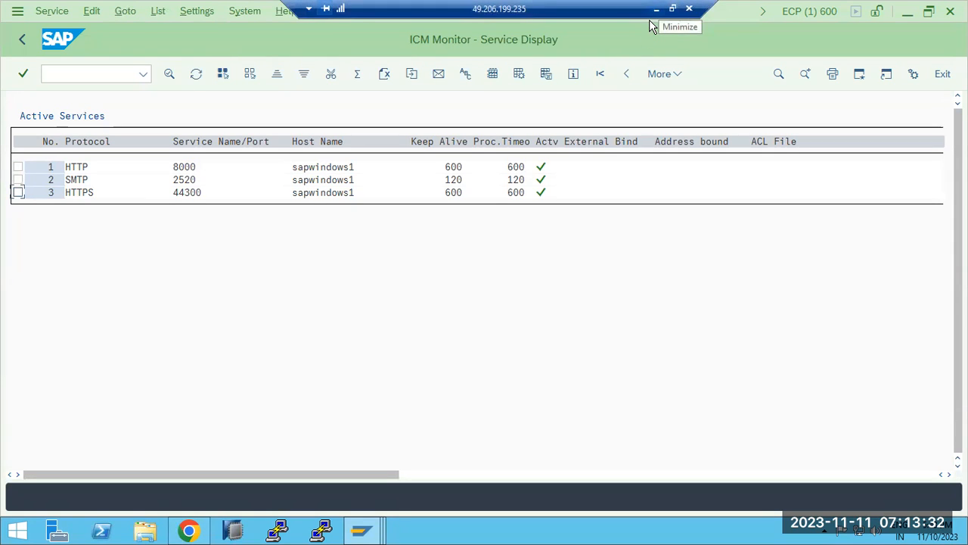
# Refresh the client copy transport log, then return to and refresh the ICM service display
pyautogui.moveTo(362, 529)
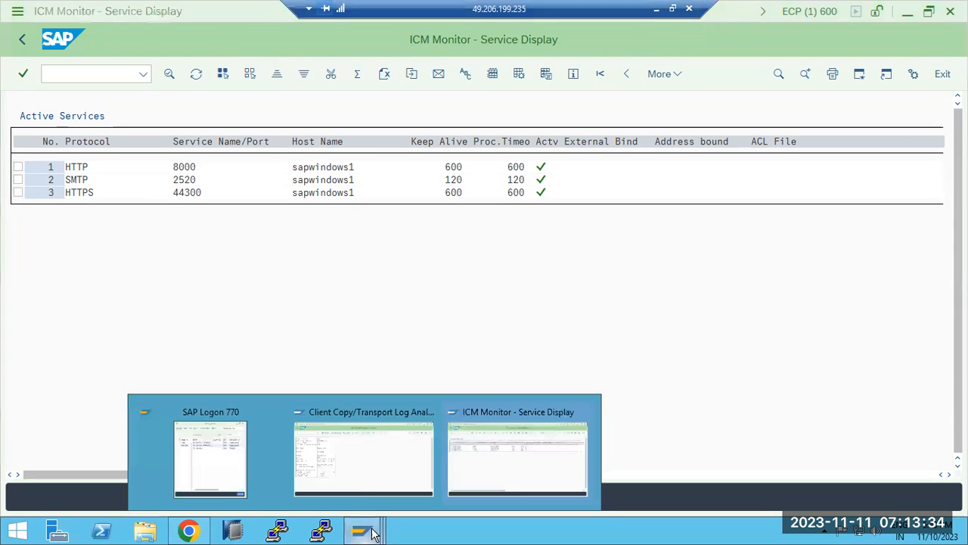
pyautogui.click(356, 486)
pyautogui.click(170, 76)
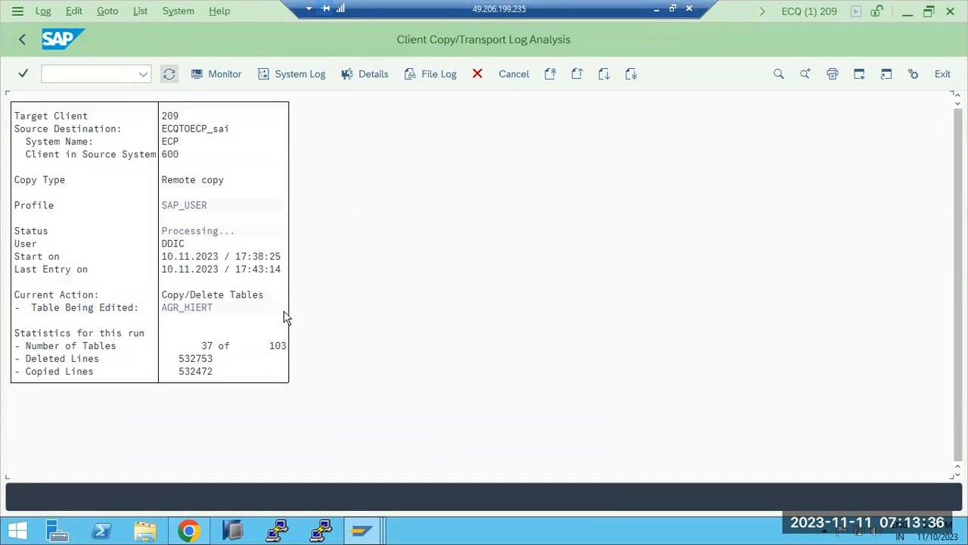
pyautogui.moveTo(366, 533)
pyautogui.click(499, 463)
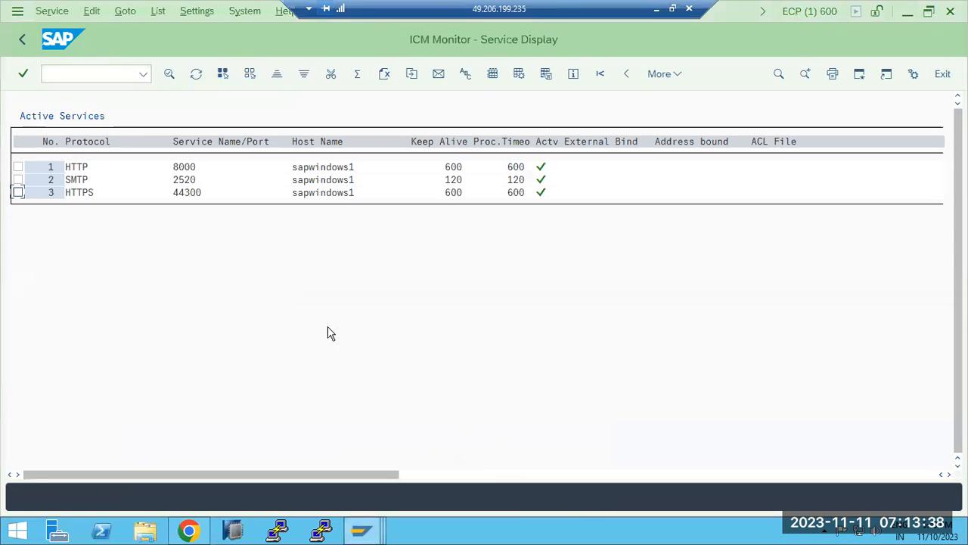
pyautogui.click(196, 74)
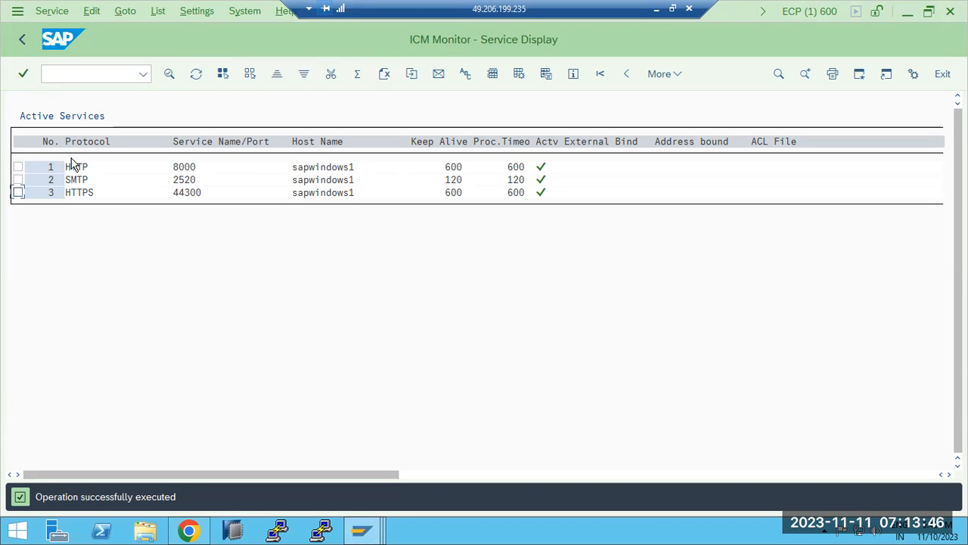
pyautogui.click(205, 530)
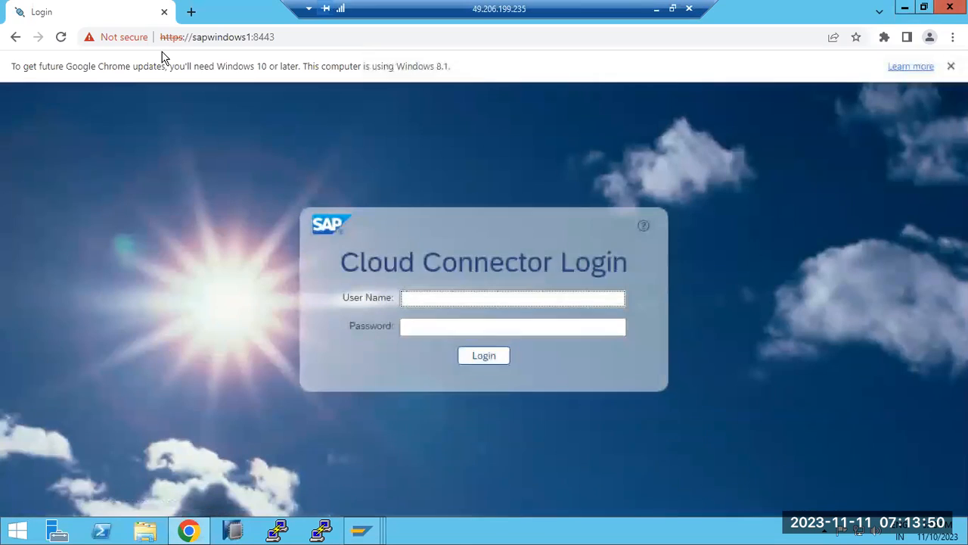
pyautogui.click(190, 11)
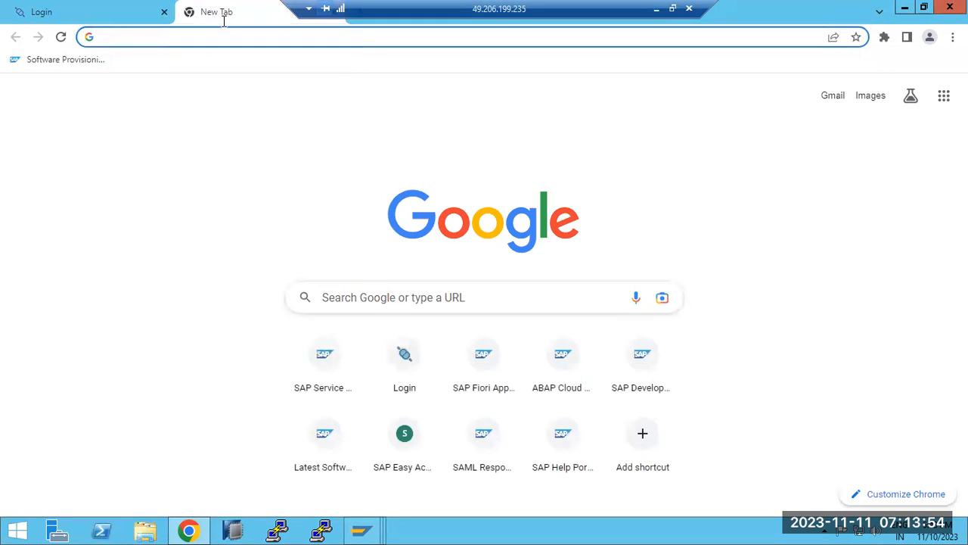
pyautogui.write('https://')
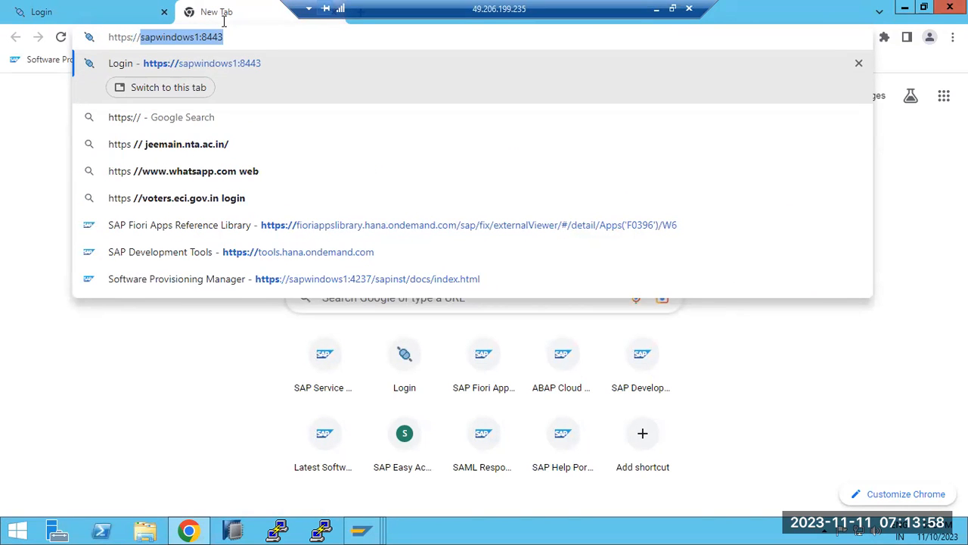
pyautogui.write('ir')
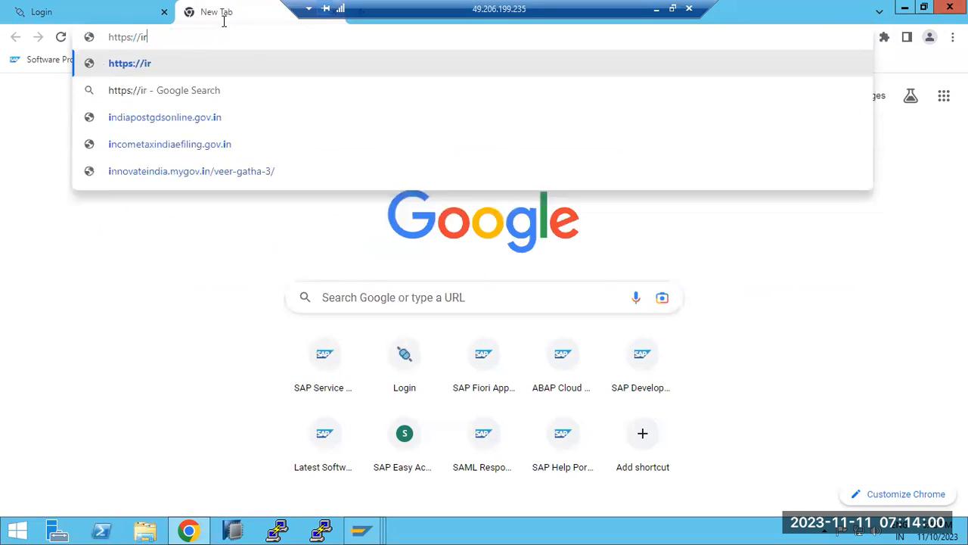
pyautogui.write('ctc.co.in')
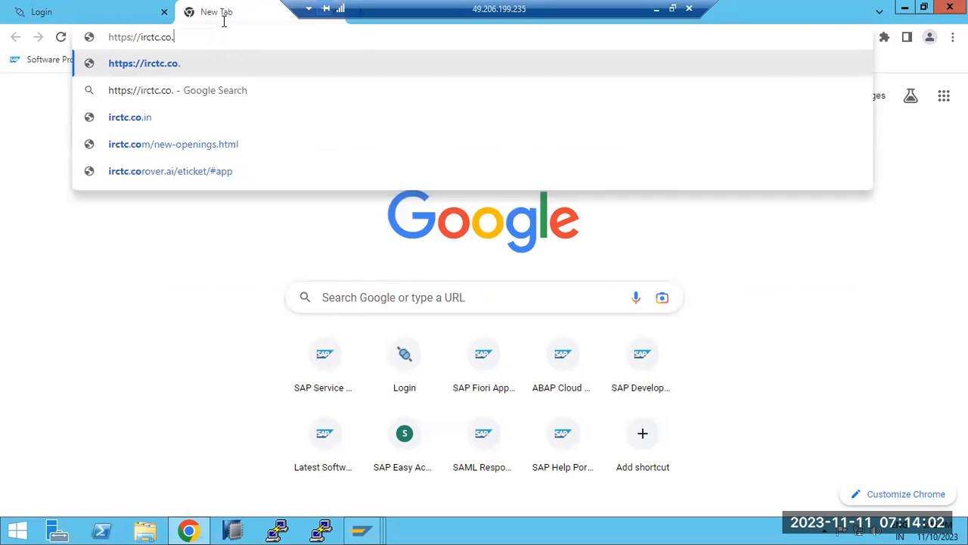
pyautogui.press('BackSpace')
pyautogui.press('BackSpace')
pyautogui.press('BackSpace')
pyautogui.press('BackSpace')
pyautogui.press('BackSpace')
pyautogui.press('BackSpace')
pyautogui.press('BackSpace')
pyautogui.press('BackSpace')
pyautogui.press('BackSpace')
pyautogui.press('BackSpace')
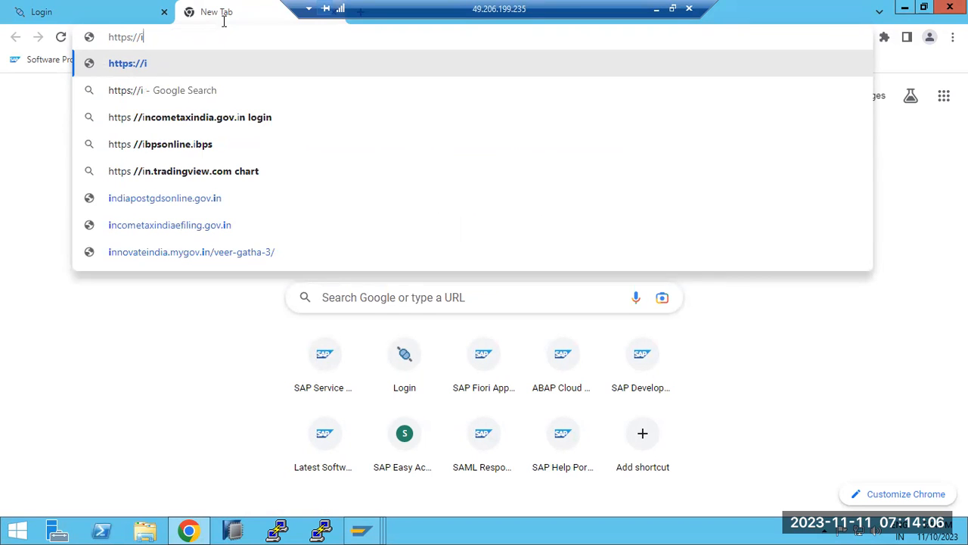
pyautogui.write('rctc')
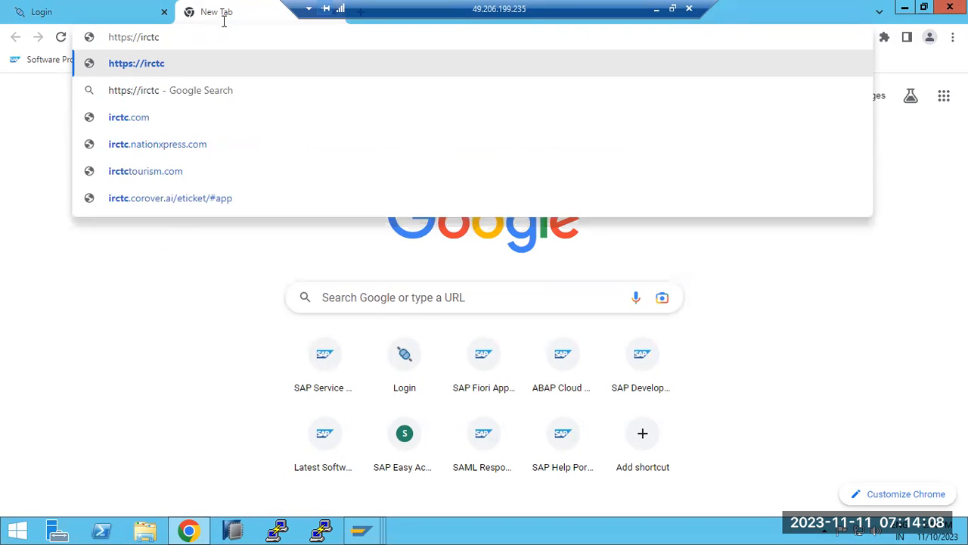
pyautogui.write('.co.in')
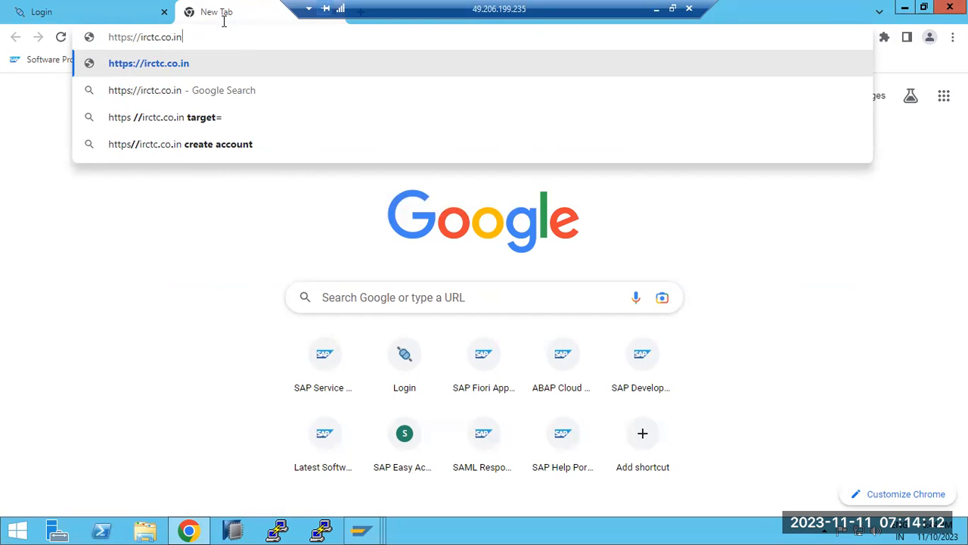
pyautogui.press('Return')
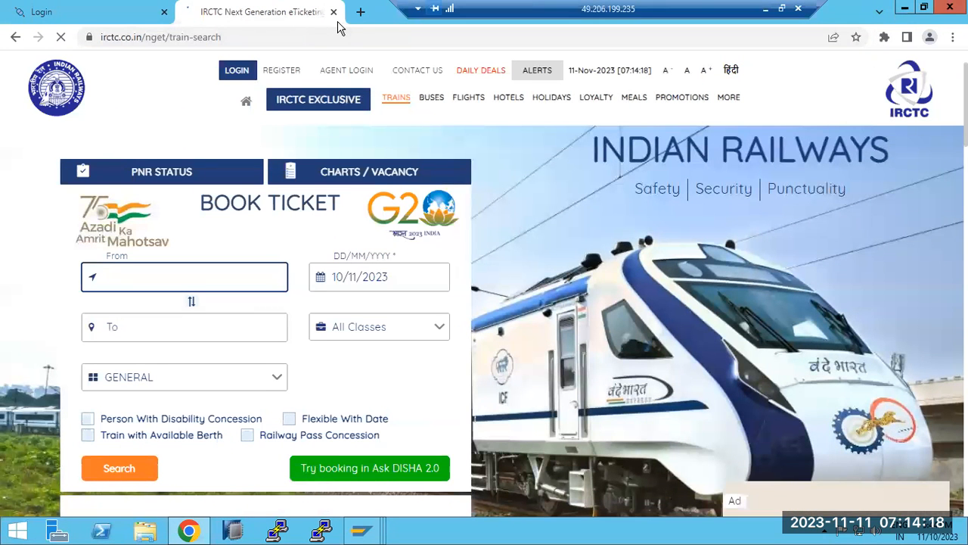
pyautogui.moveTo(145, 37); pyautogui.dragTo(256, 31)
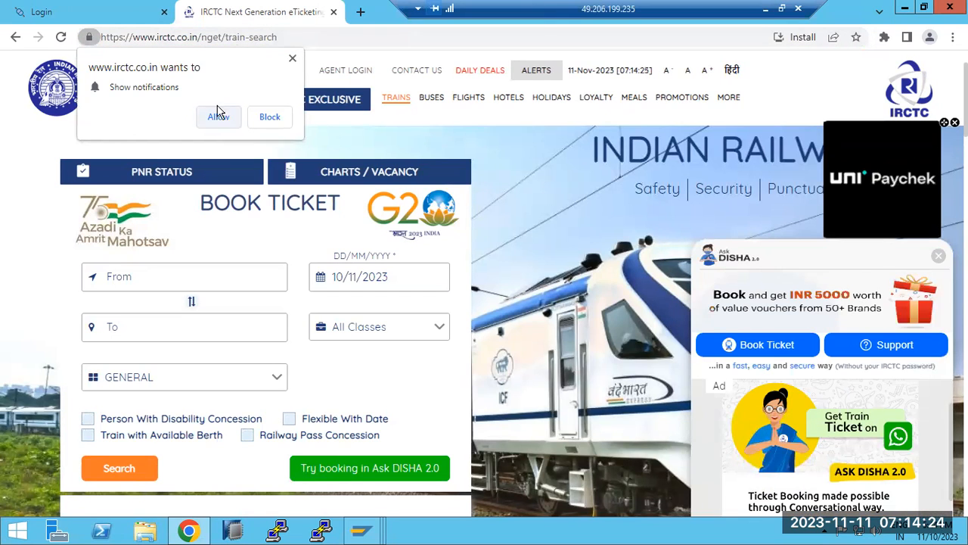
pyautogui.click(219, 37)
pyautogui.hotkey('ctrl', 'a')
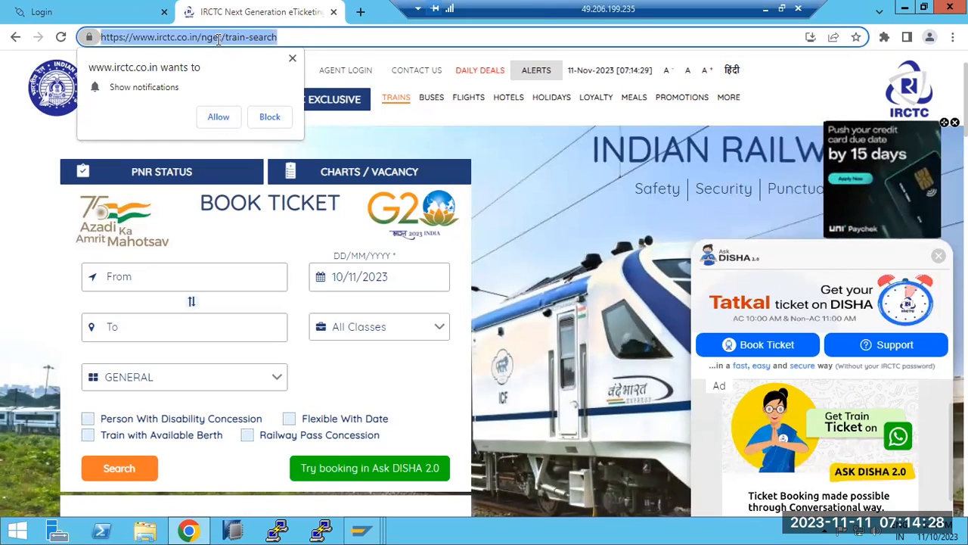
pyautogui.write('https:')
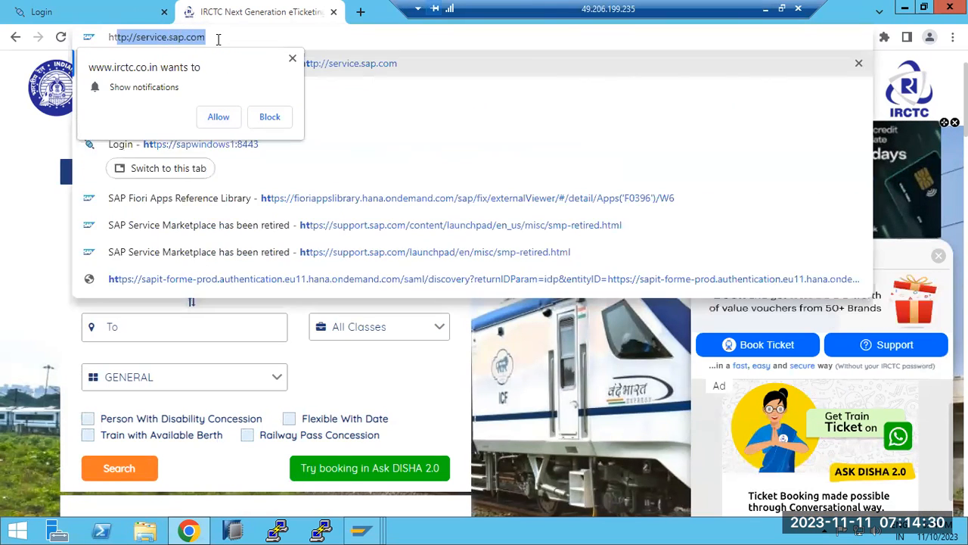
pyautogui.write('//')
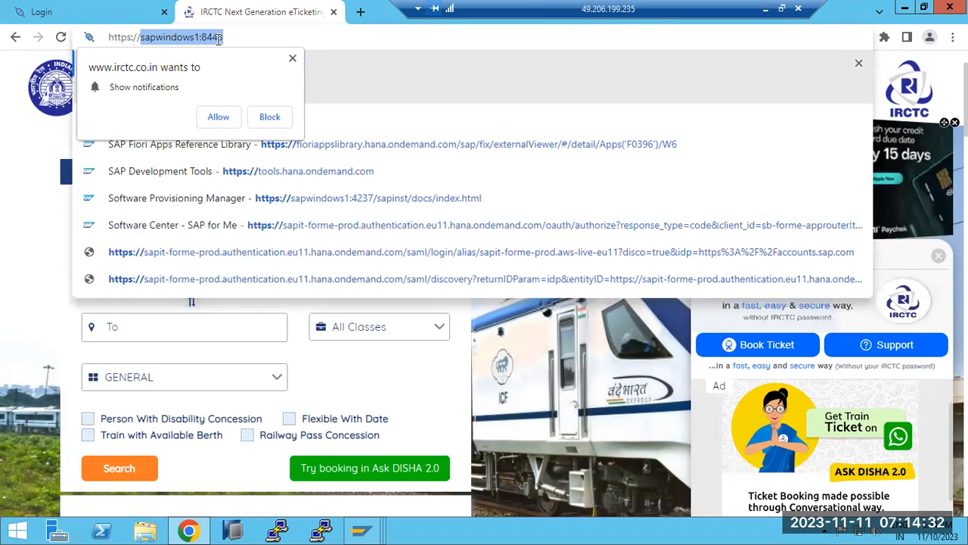
pyautogui.write('sapw')
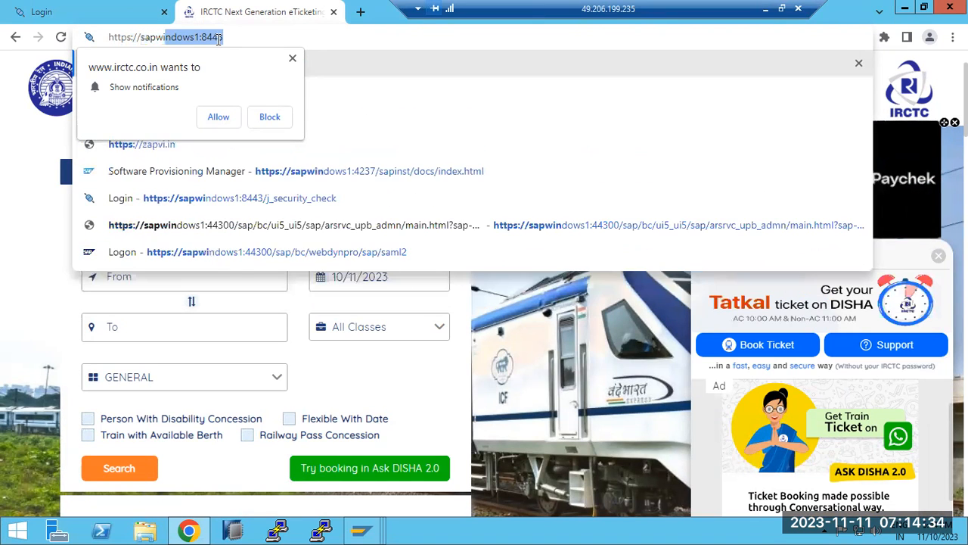
pyautogui.write('indows1:')
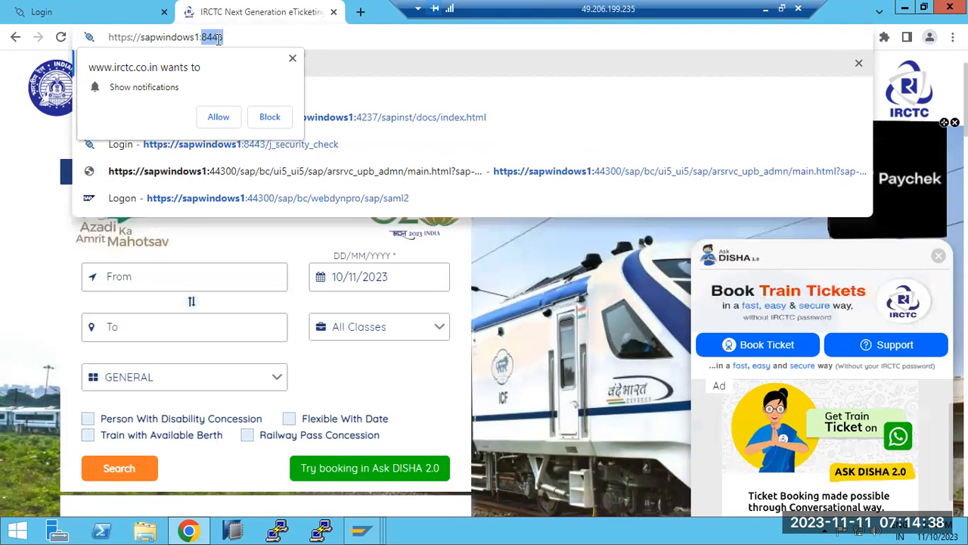
pyautogui.write('43300')
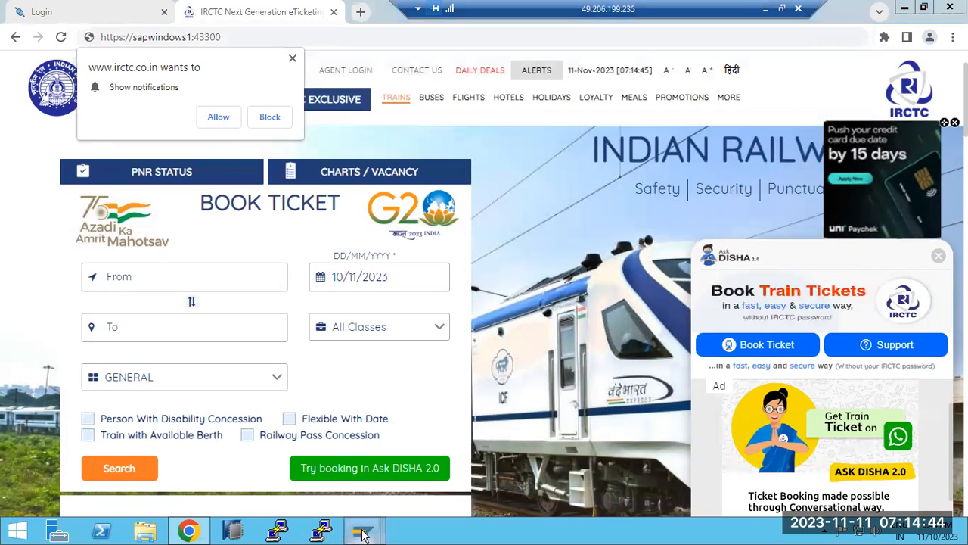
# Check the HTTPS port 44300 in the ICM Monitor and correct the address port to 44300
pyautogui.moveTo(361, 529)
pyautogui.click(486, 456)
pyautogui.click(181, 193)
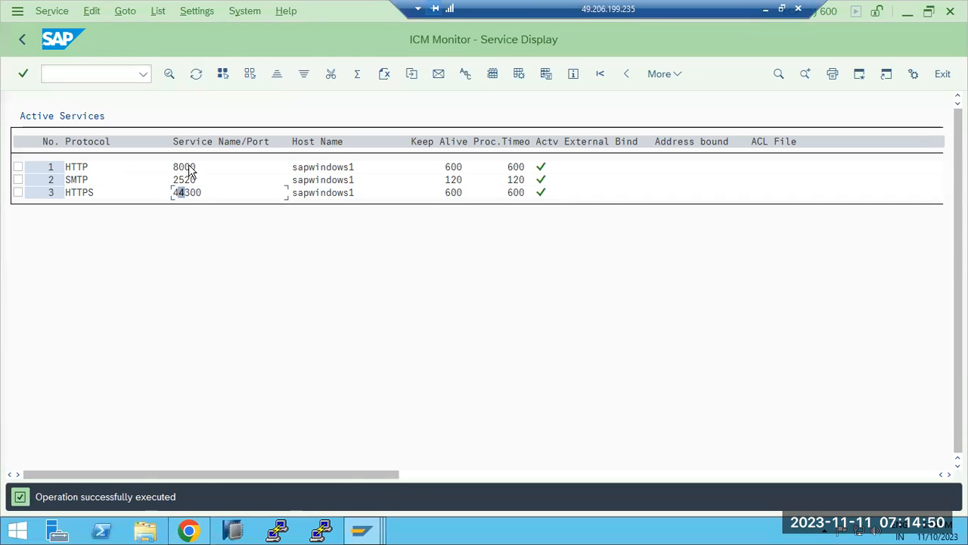
pyautogui.click(188, 530)
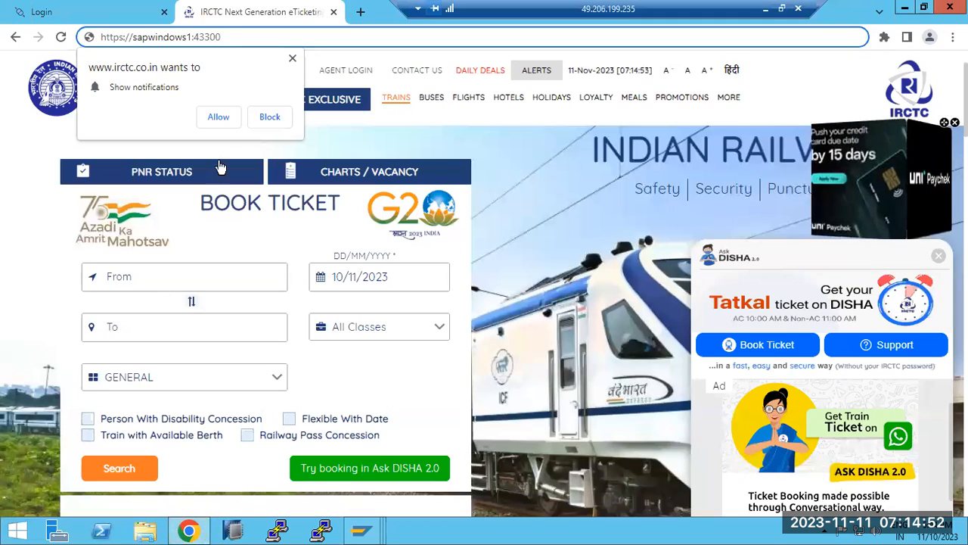
pyautogui.click(206, 43)
pyautogui.press('BackSpace')
pyautogui.write('4')
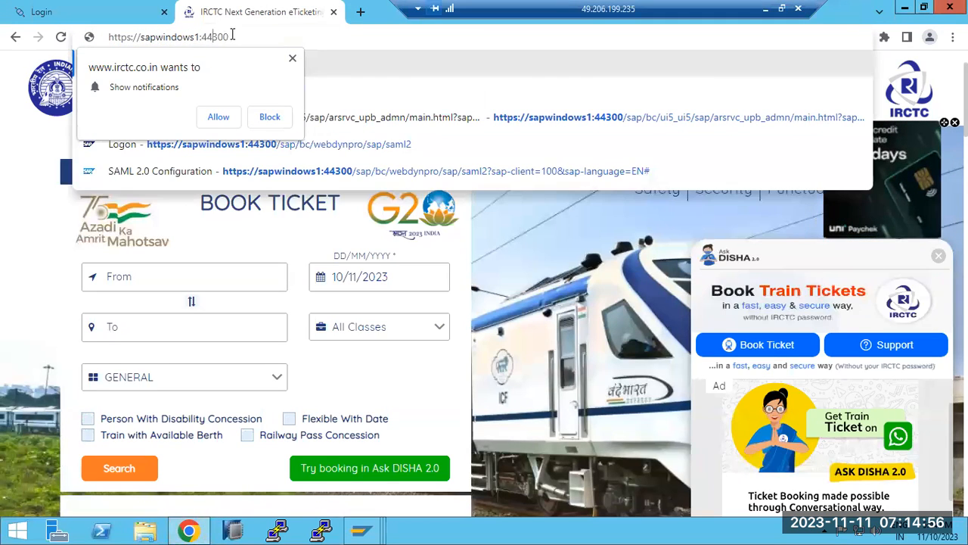
pyautogui.press('Return')
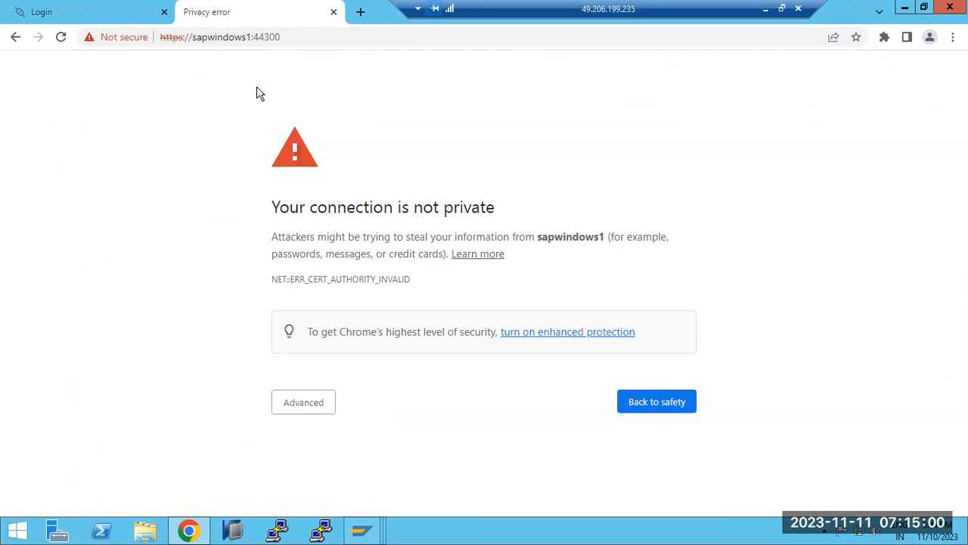
pyautogui.scroll(-1, 337, 440)
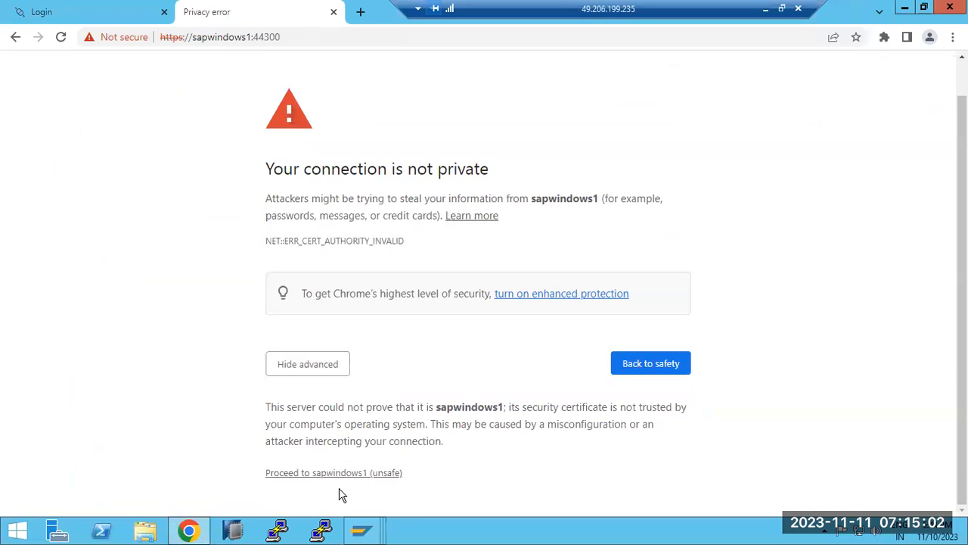
pyautogui.click(340, 474)
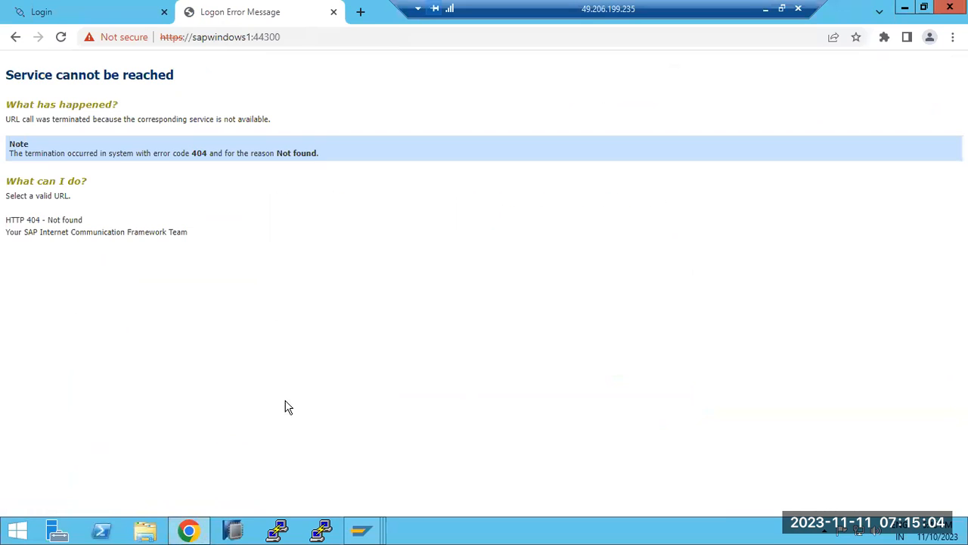
# Inspect the site's untrusted certificate and the 'Service cannot be reached' 404 error
pyautogui.click(135, 37)
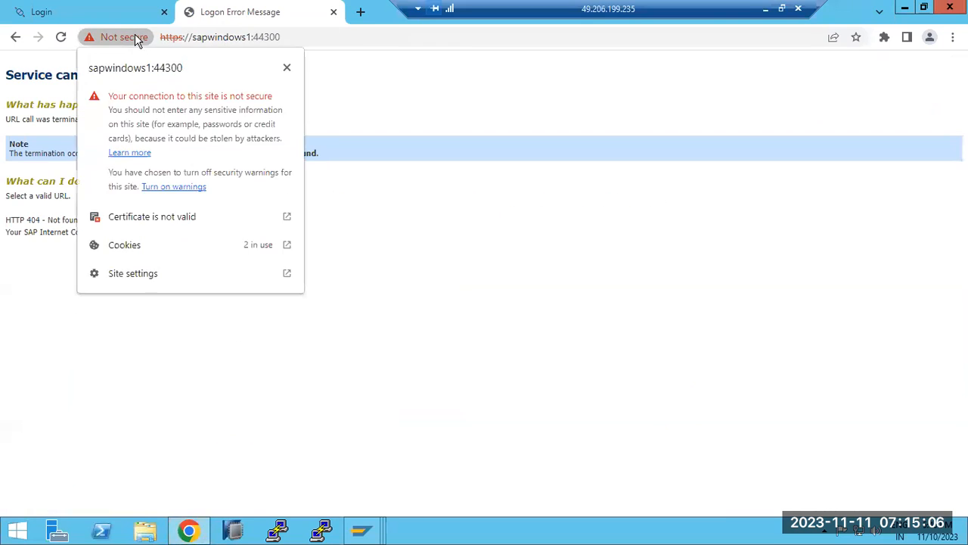
pyautogui.moveTo(163, 37); pyautogui.dragTo(289, 37)
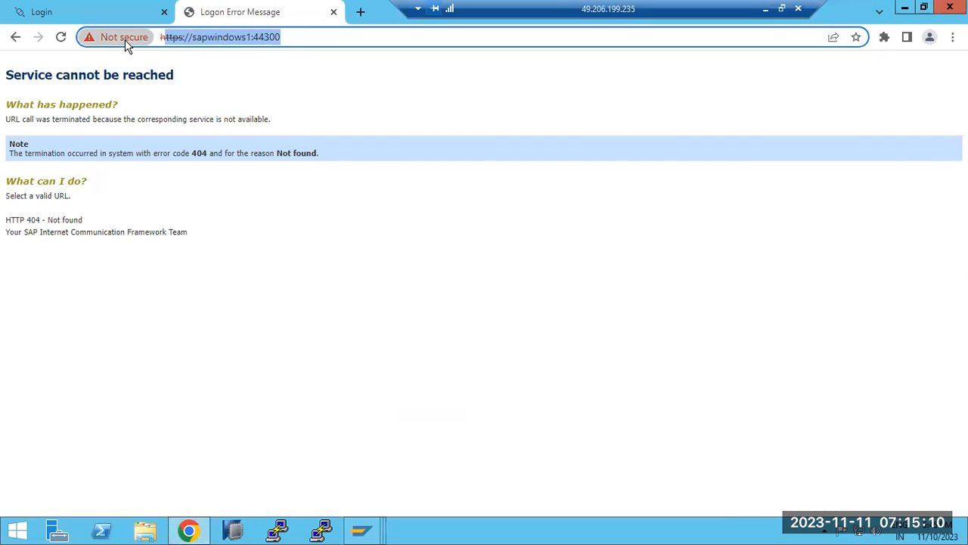
pyautogui.click(125, 39)
pyautogui.click(124, 217)
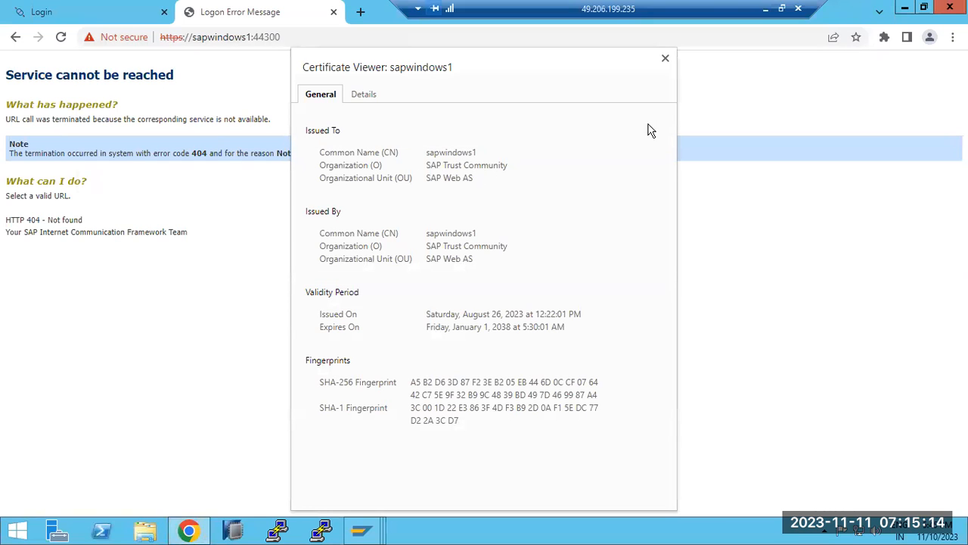
pyautogui.click(666, 59)
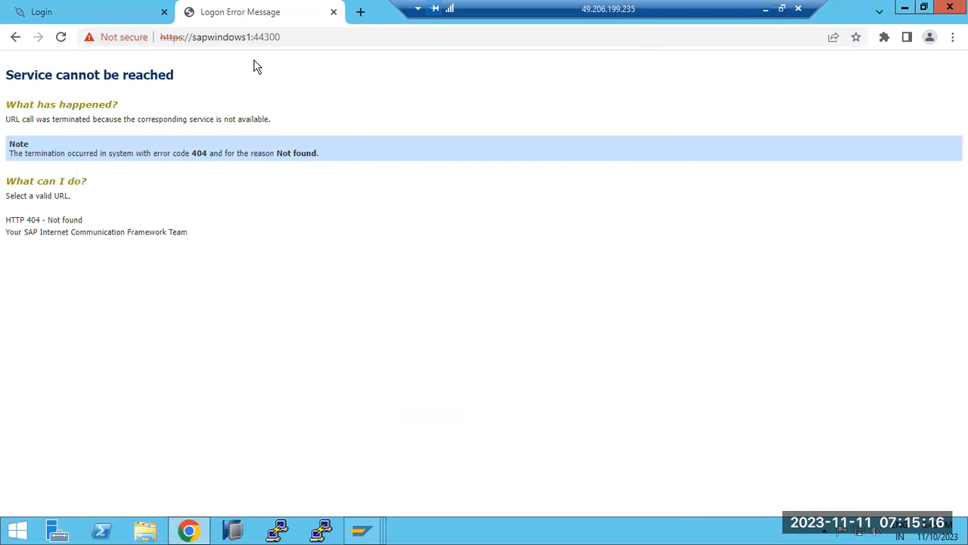
pyautogui.click(295, 33)
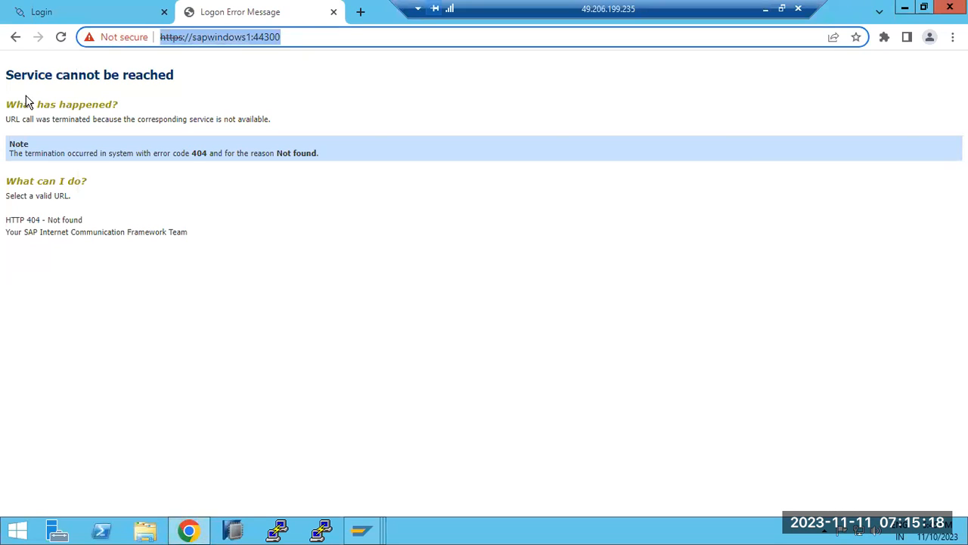
pyautogui.moveTo(13, 76); pyautogui.dragTo(169, 79)
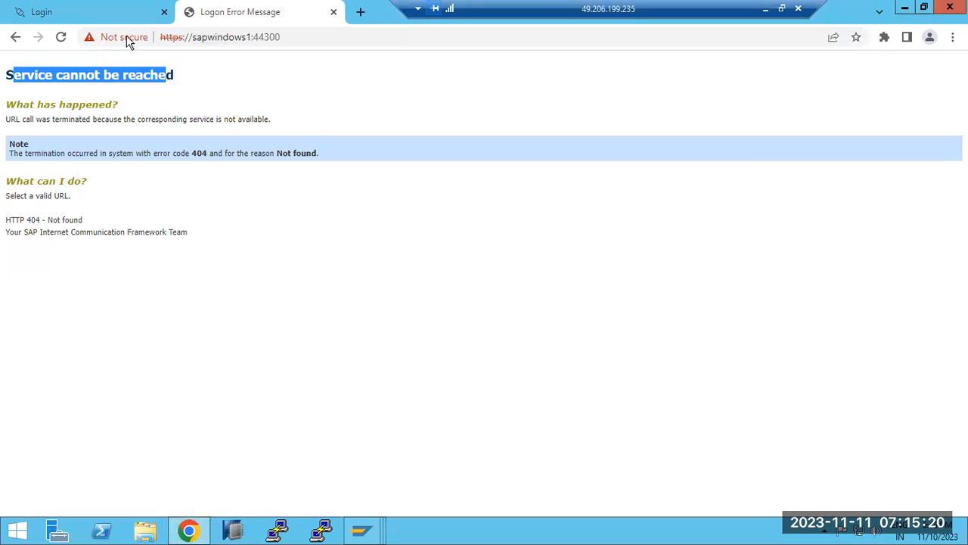
pyautogui.click(306, 37)
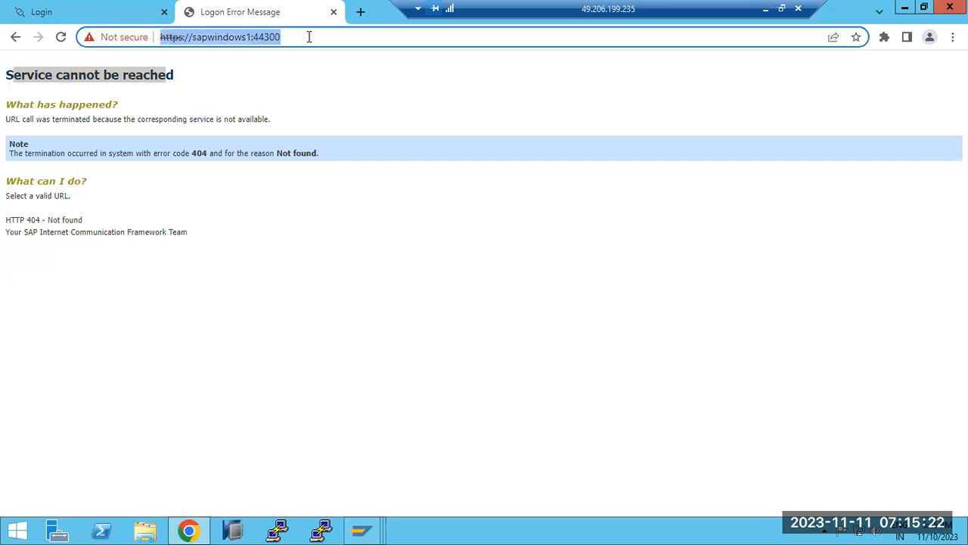
# Open a new tab and enter 'irctc' in its address bar
pyautogui.click(354, 16)
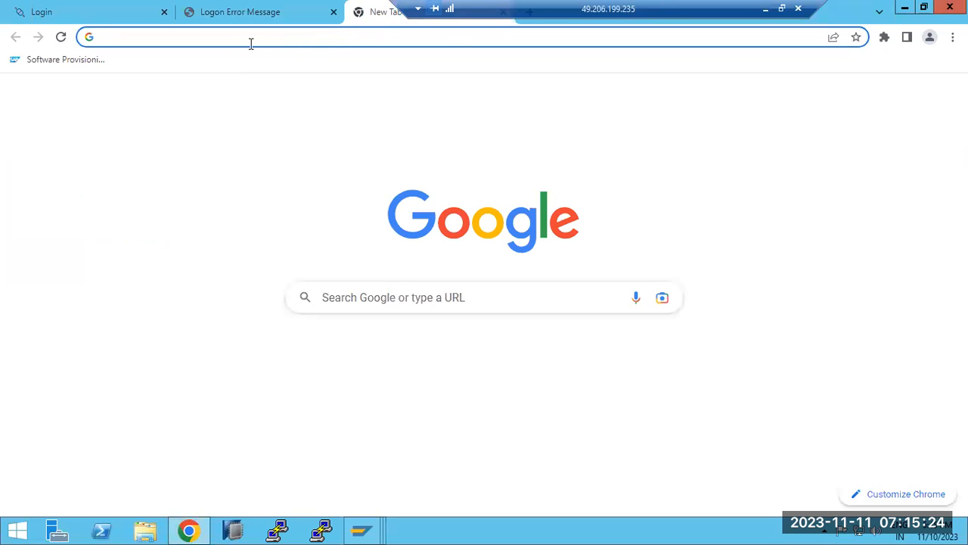
pyautogui.click(233, 28)
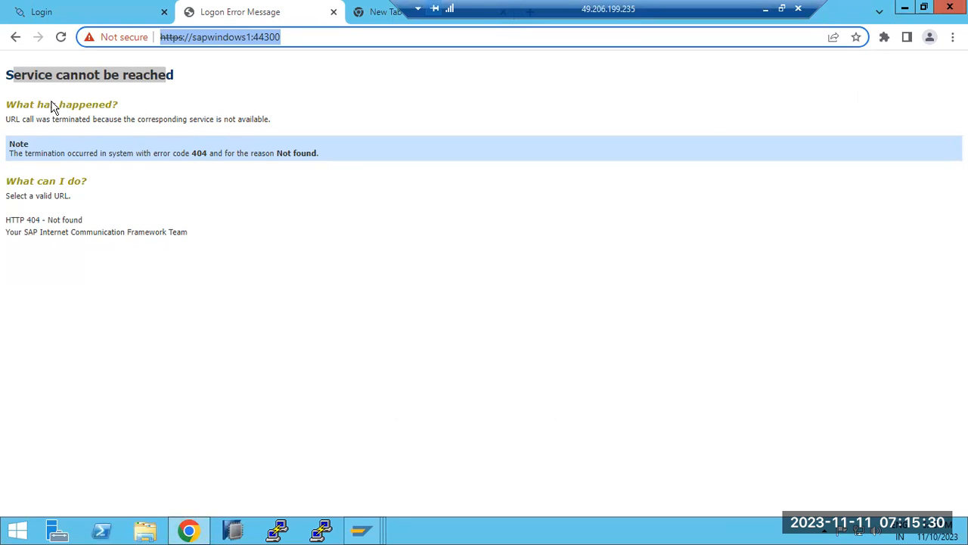
pyautogui.click(305, 41)
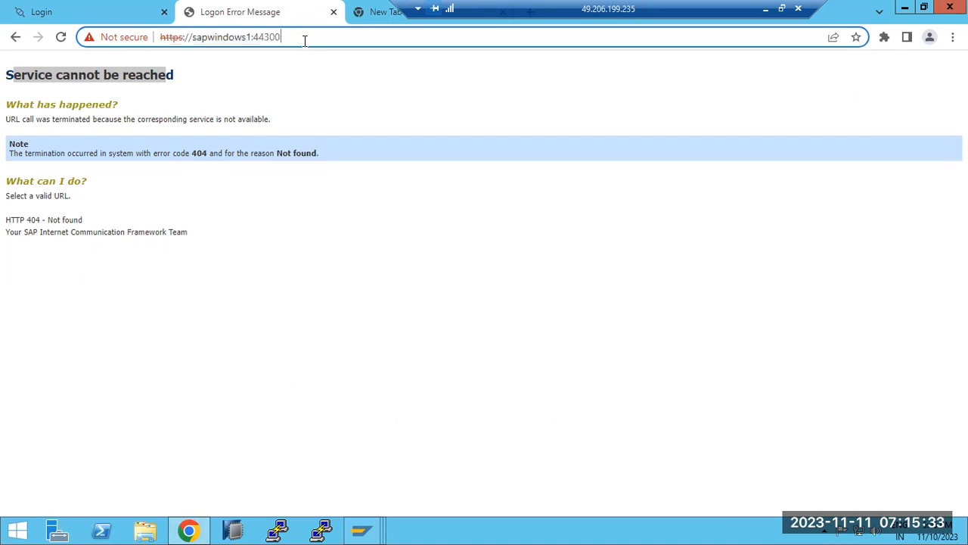
pyautogui.click(357, 24)
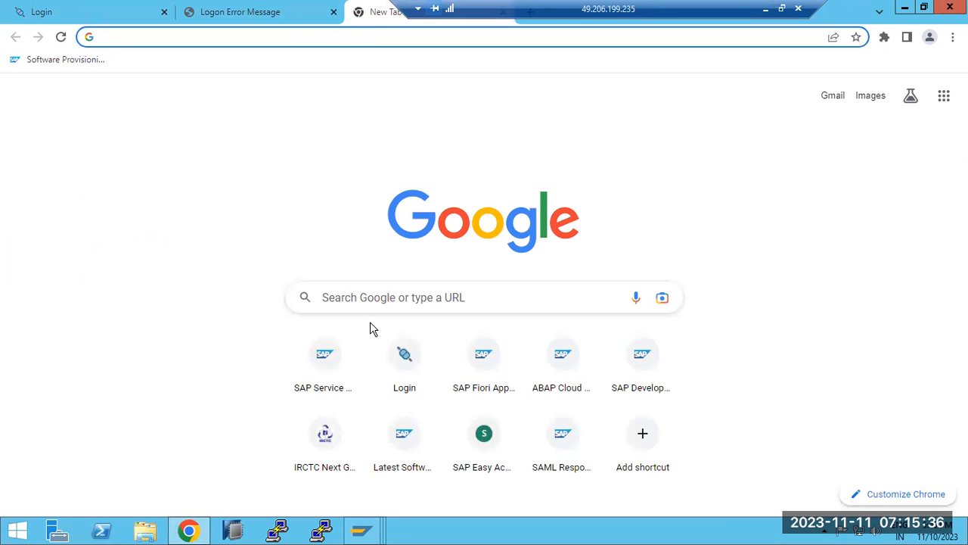
pyautogui.write('irctc')
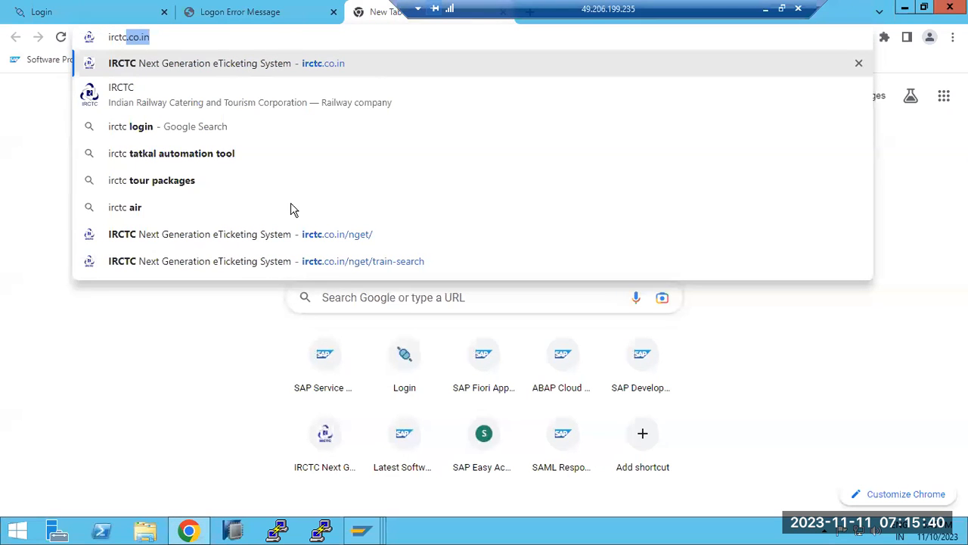
# Open the IRCTC site from the suggestions and allow its notification request
pyautogui.click(321, 71)
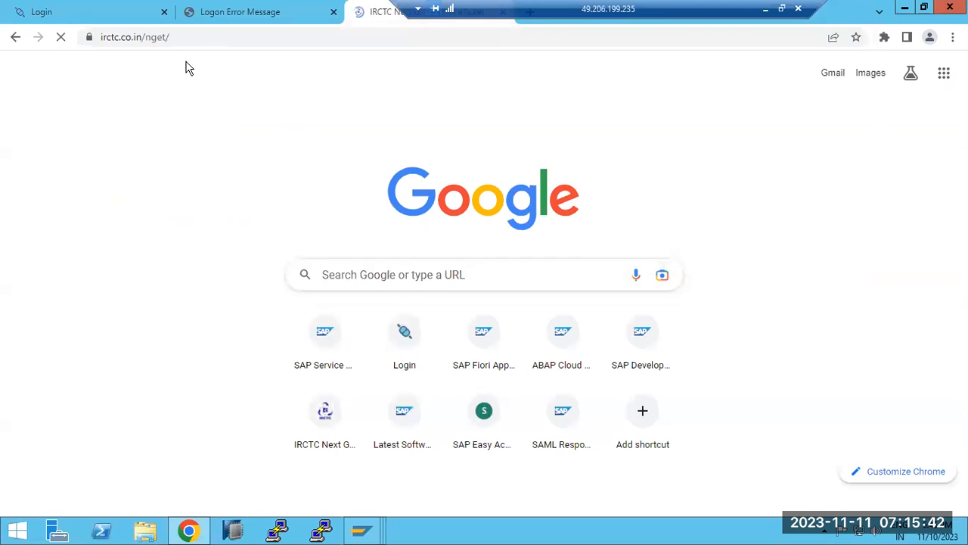
pyautogui.moveTo(143, 38); pyautogui.dragTo(277, 38)
pyautogui.click(201, 38)
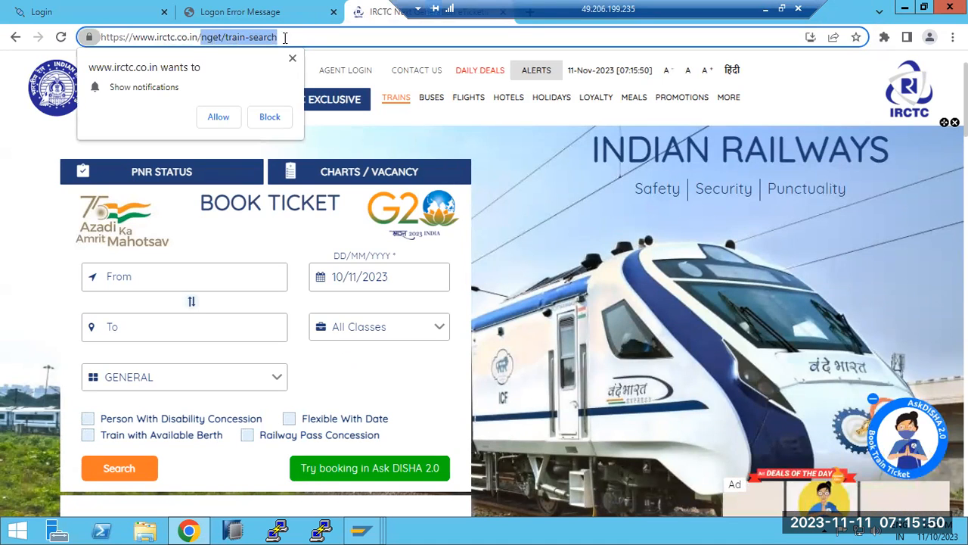
pyautogui.click(218, 116)
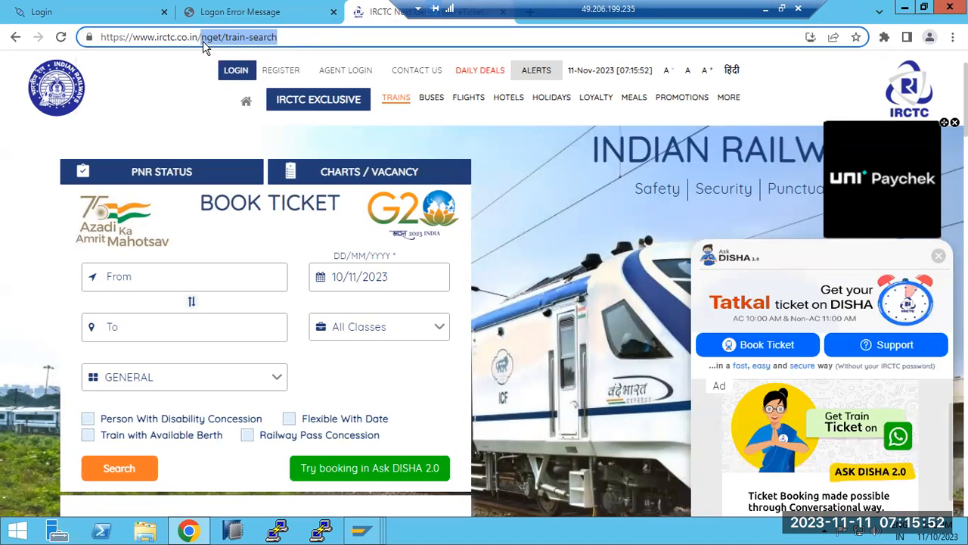
pyautogui.click(201, 38)
# Insert port :44300 after .co.in in the IRCTC address and load it
pyautogui.moveTo(201, 37); pyautogui.dragTo(279, 38)
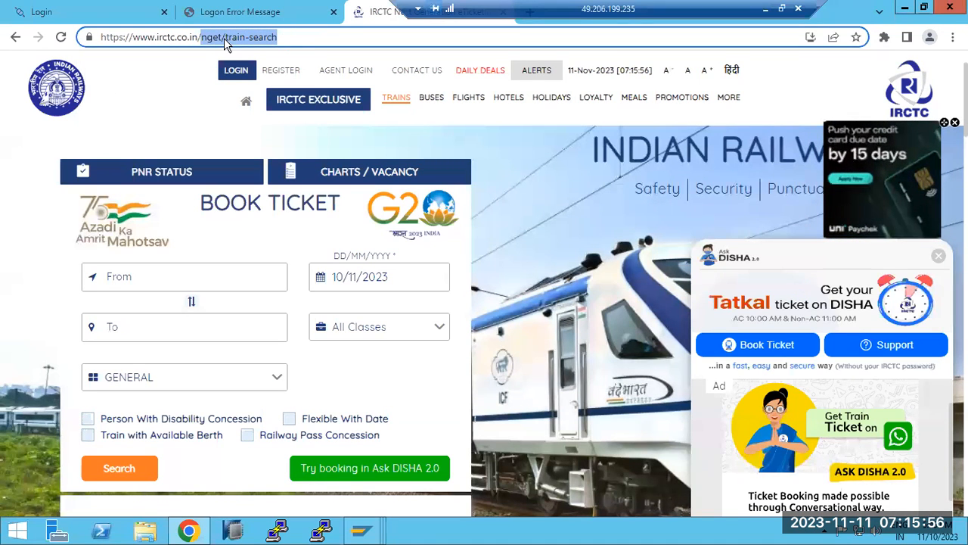
pyautogui.moveTo(129, 38); pyautogui.dragTo(198, 40)
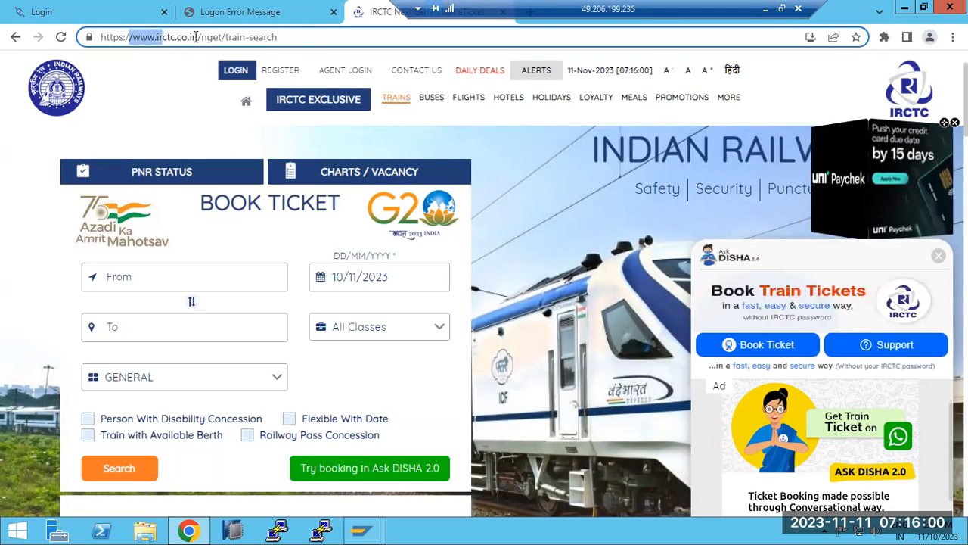
pyautogui.click(196, 37)
pyautogui.write(':4')
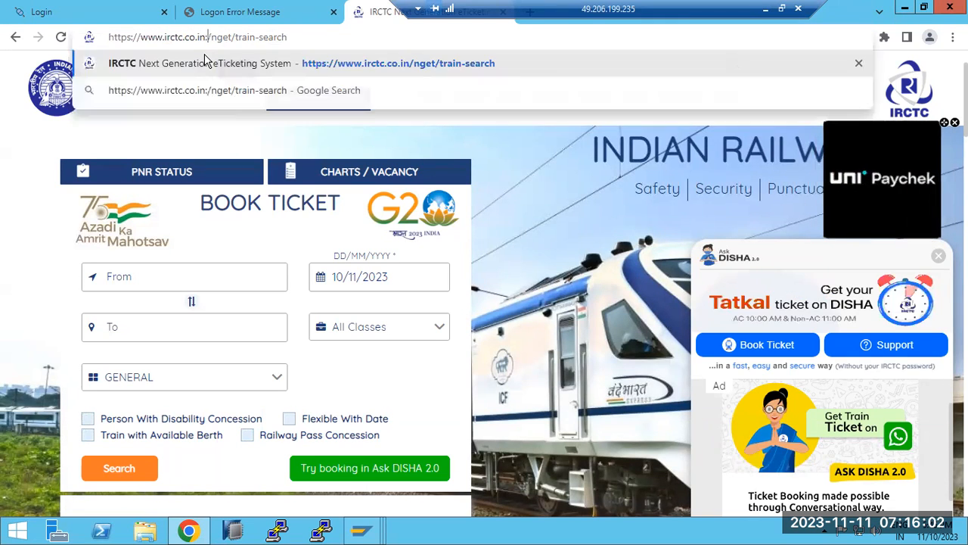
pyautogui.write('4300')
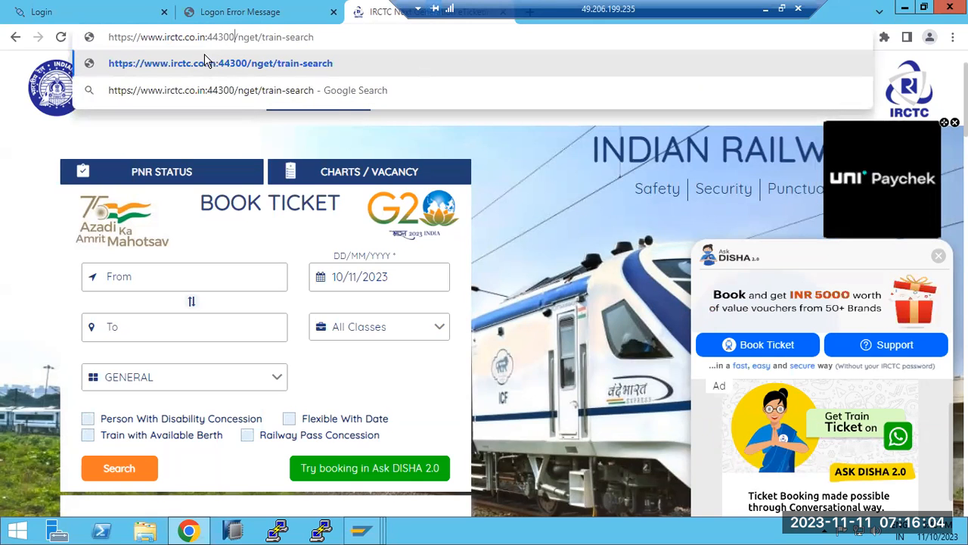
pyautogui.press('Return')
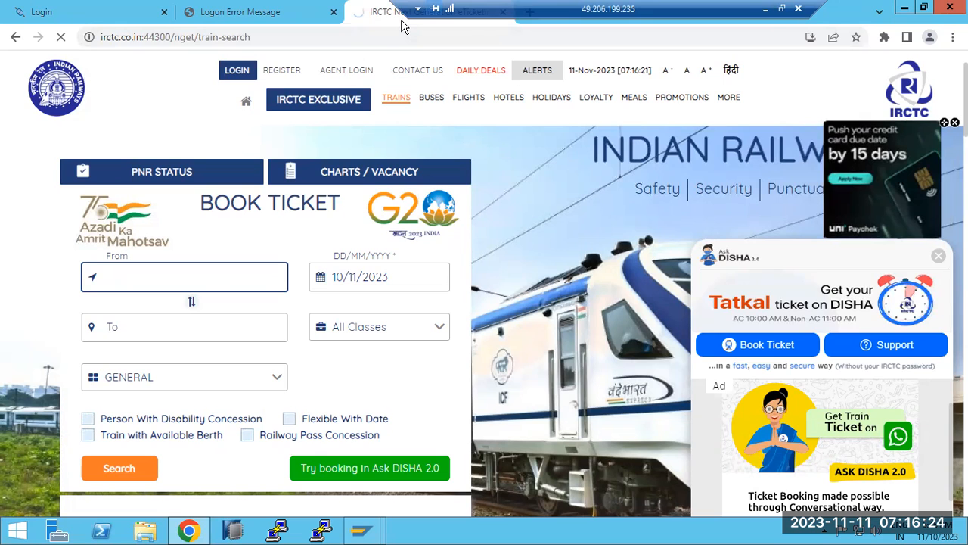
# Compare port 44300 in the IRCTC address with the sapwindows1 404 tab's address
pyautogui.click(151, 37)
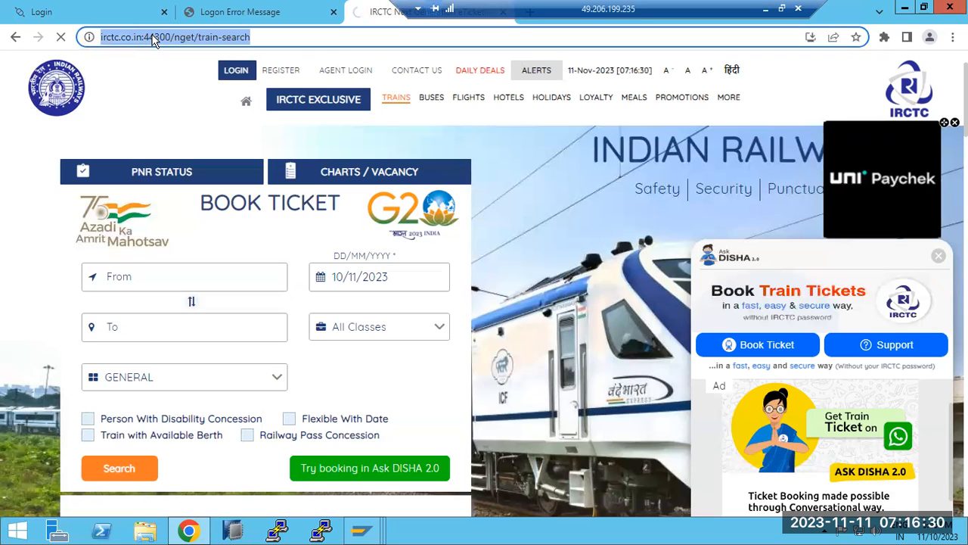
pyautogui.click(155, 37)
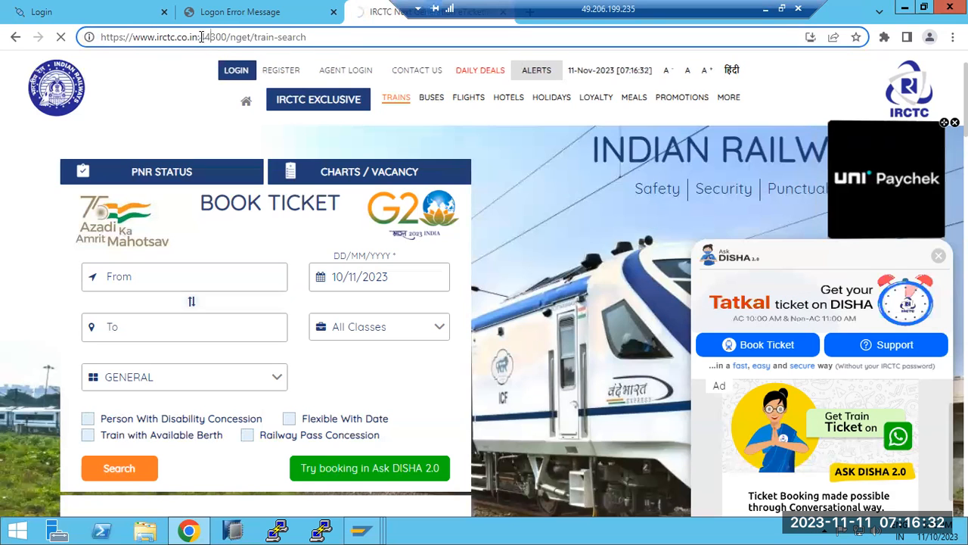
pyautogui.moveTo(200, 38); pyautogui.dragTo(227, 38)
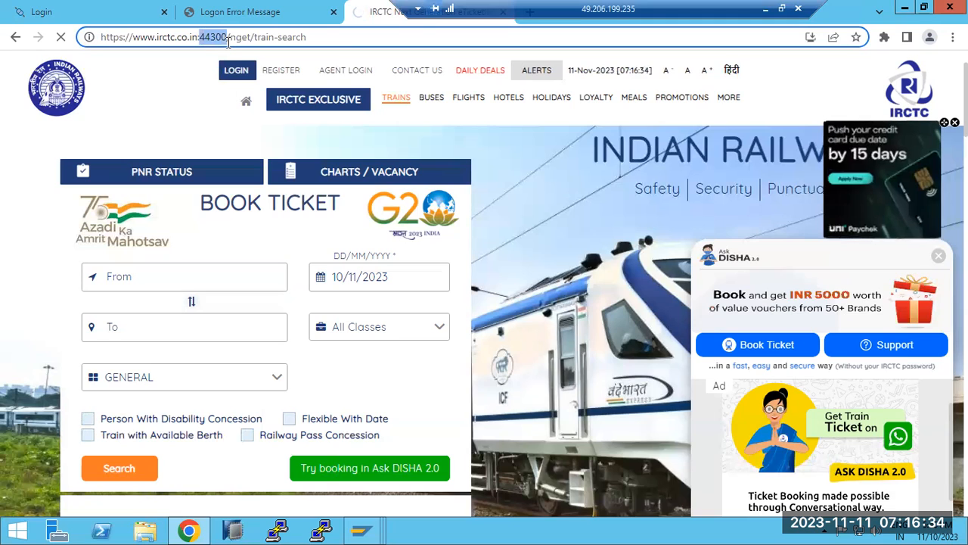
pyautogui.click(230, 22)
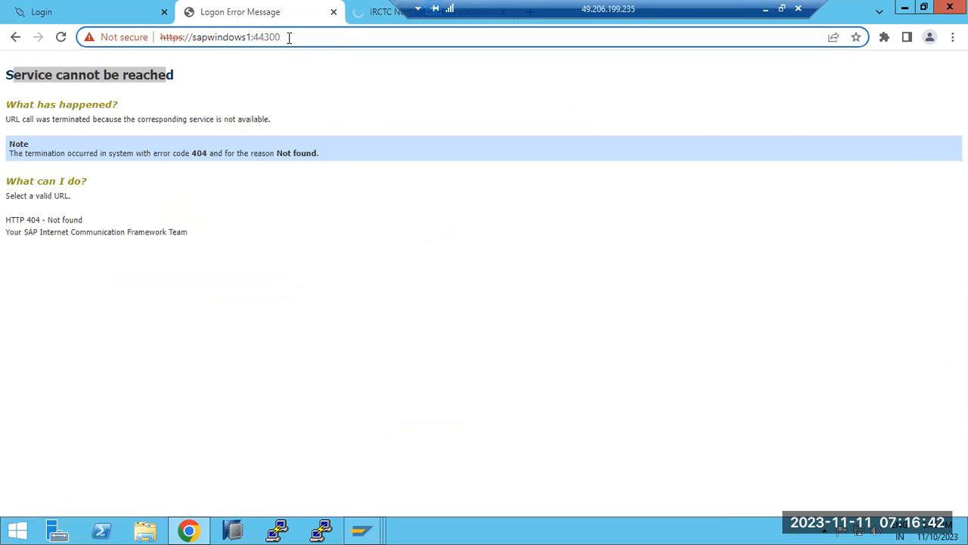
pyautogui.moveTo(252, 40); pyautogui.dragTo(294, 37)
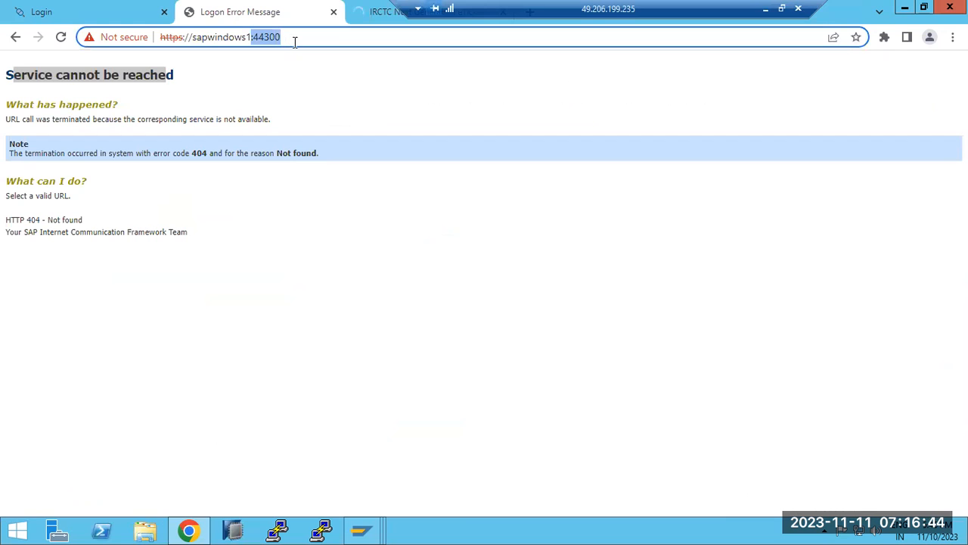
pyautogui.click(362, 535)
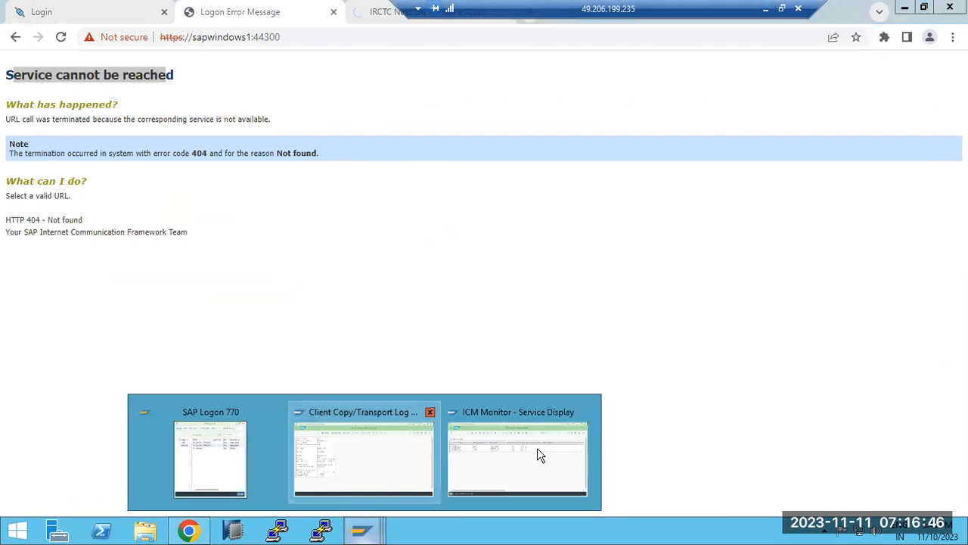
# Refresh the client copy log to 47 of 103 tables and reopen the ICM Monitor with /nsmicm
pyautogui.click(537, 448)
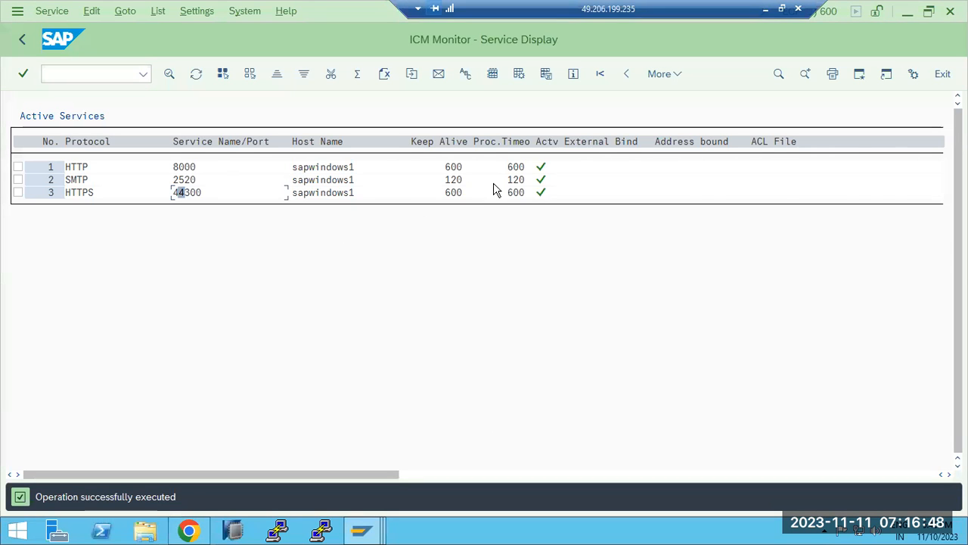
pyautogui.click(362, 535)
pyautogui.click(344, 484)
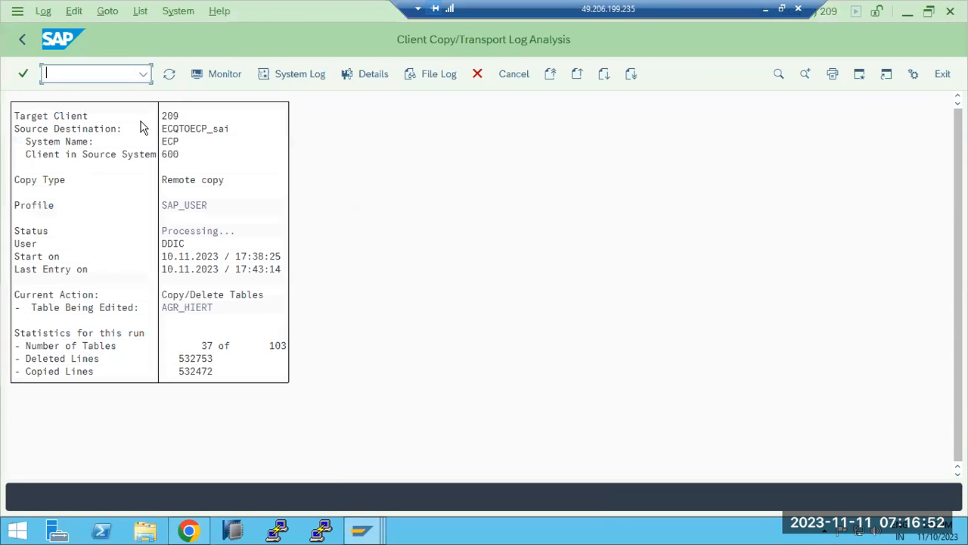
pyautogui.click(169, 76)
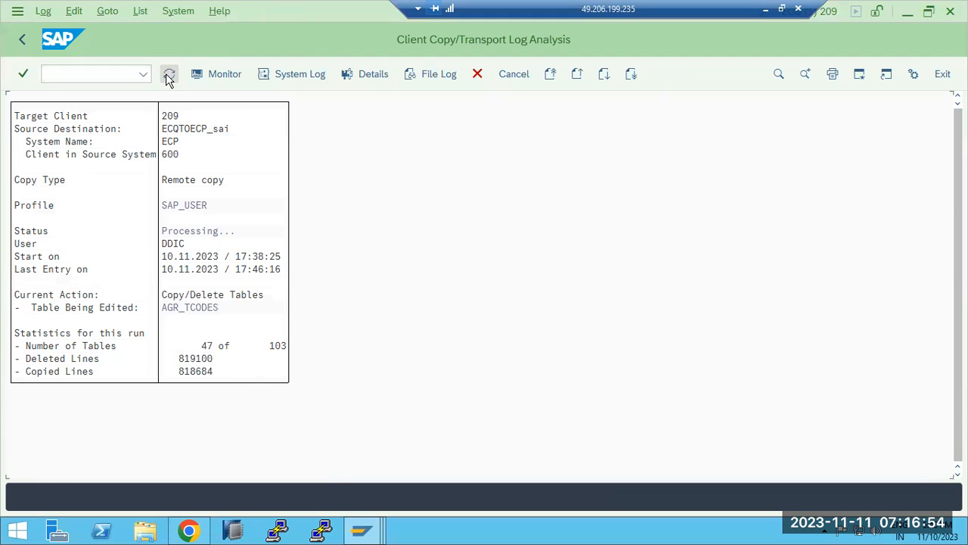
pyautogui.click(68, 78)
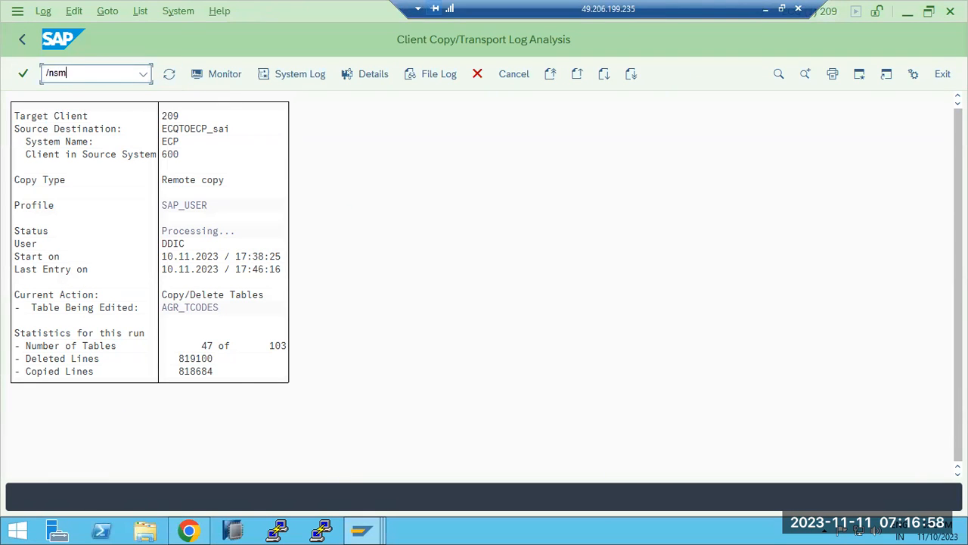
pyautogui.press('Return')
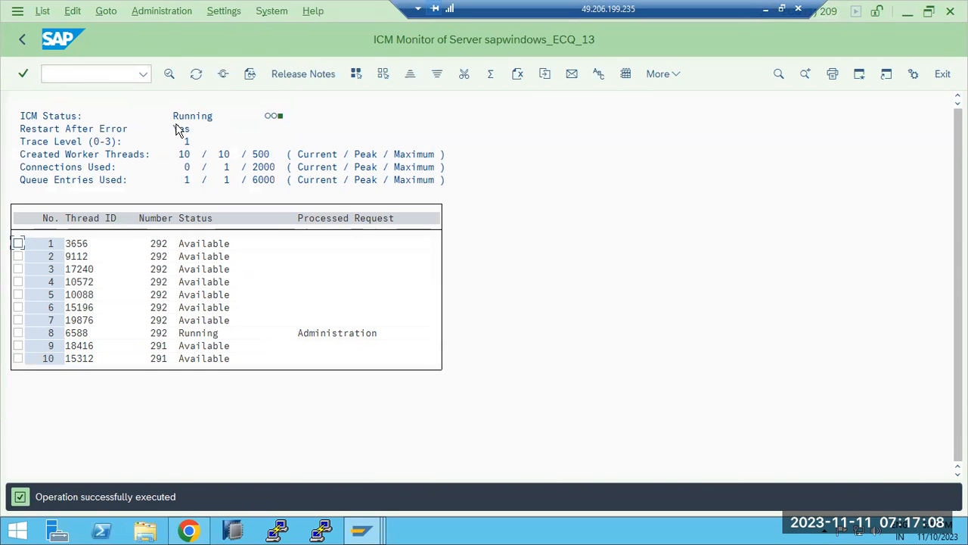
# Show the ICM active services list (HTTP, SMTP, HTTPS) via Goto > Services
pyautogui.click(106, 11)
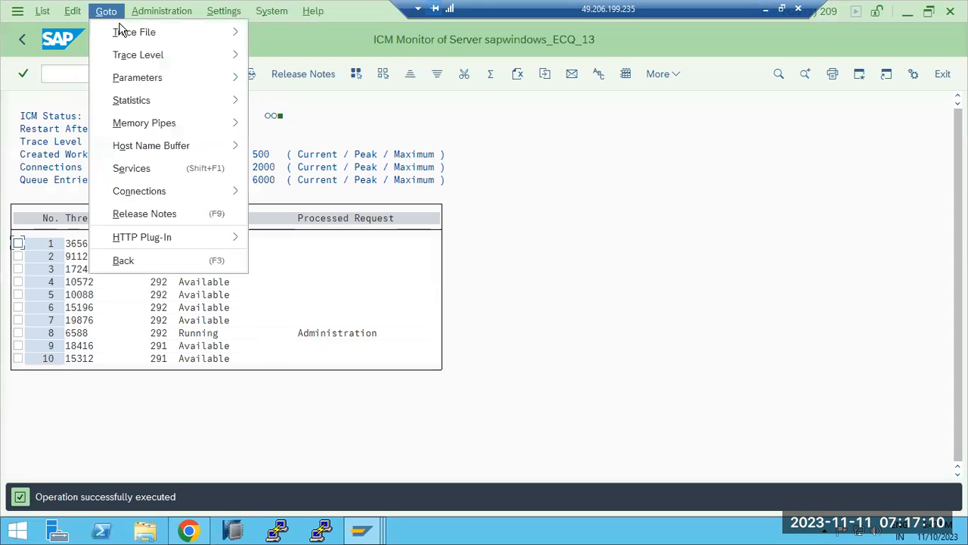
pyautogui.click(140, 169)
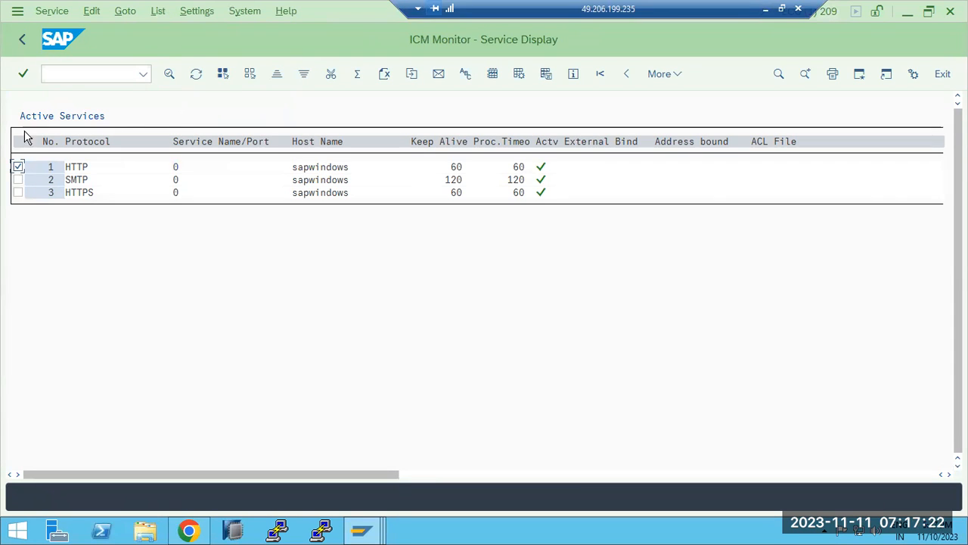
pyautogui.click(52, 11)
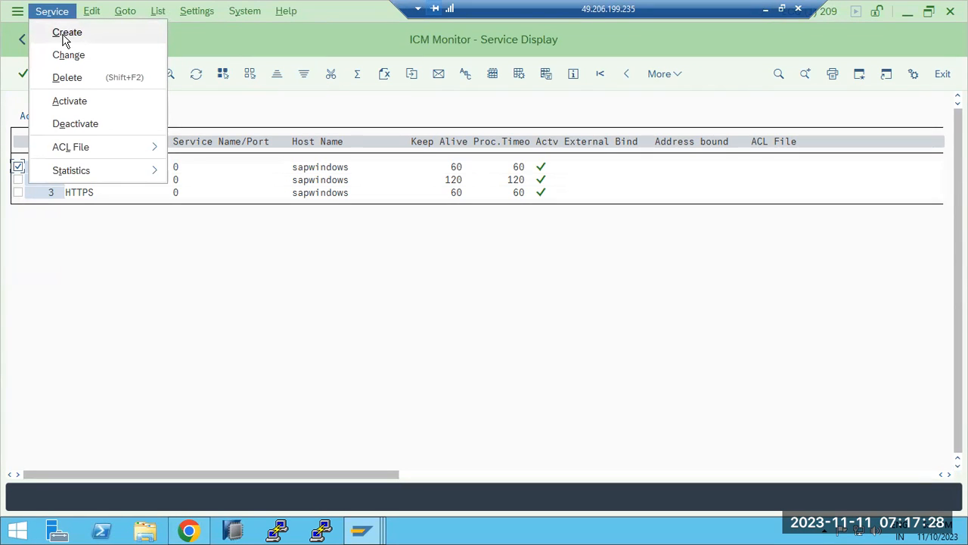
pyautogui.click(169, 363)
# Start profile maintenance with /nrz10
pyautogui.click(63, 73)
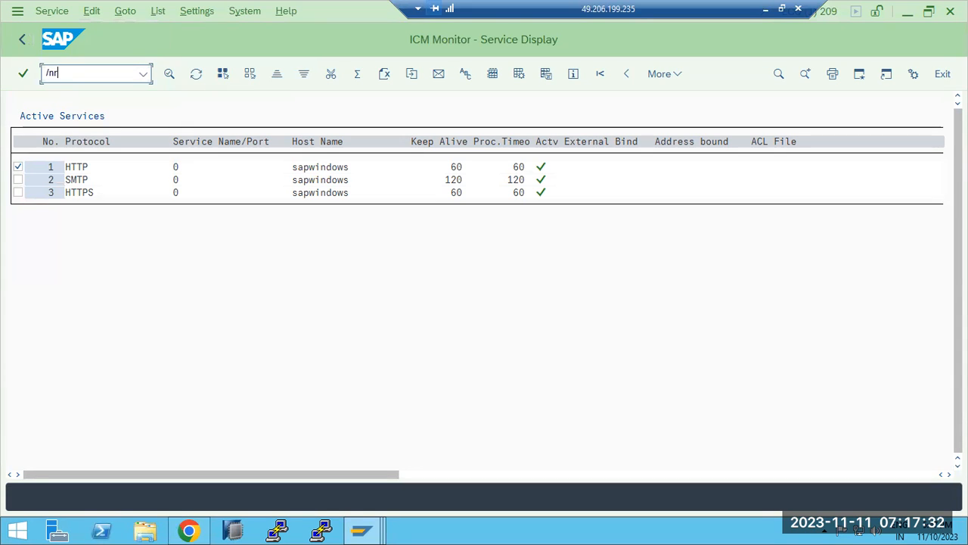
pyautogui.write('/nrz10')
pyautogui.press('Return')
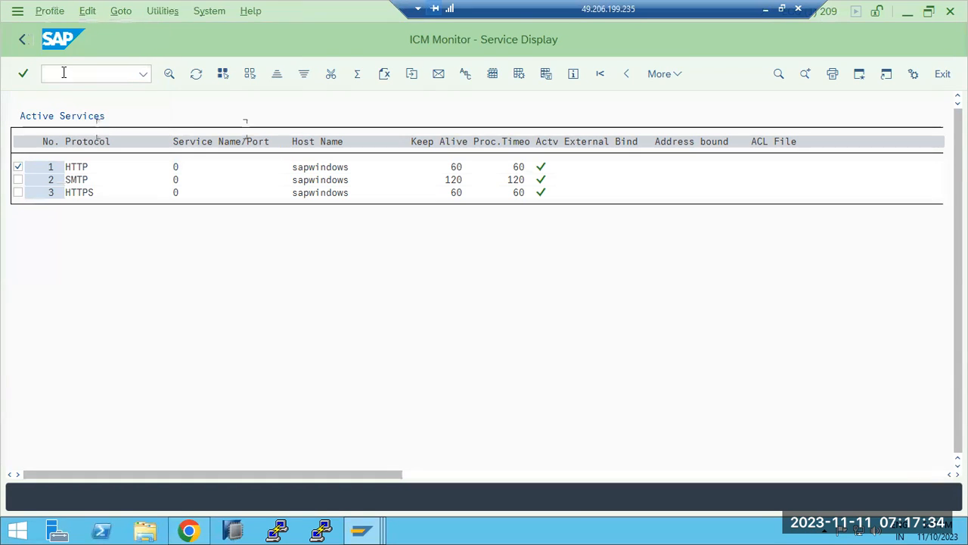
# Open profile ECQ_D04_SAPWINDOWS in extended maintenance change mode, acknowledging the mismatch warning
pyautogui.click(251, 135)
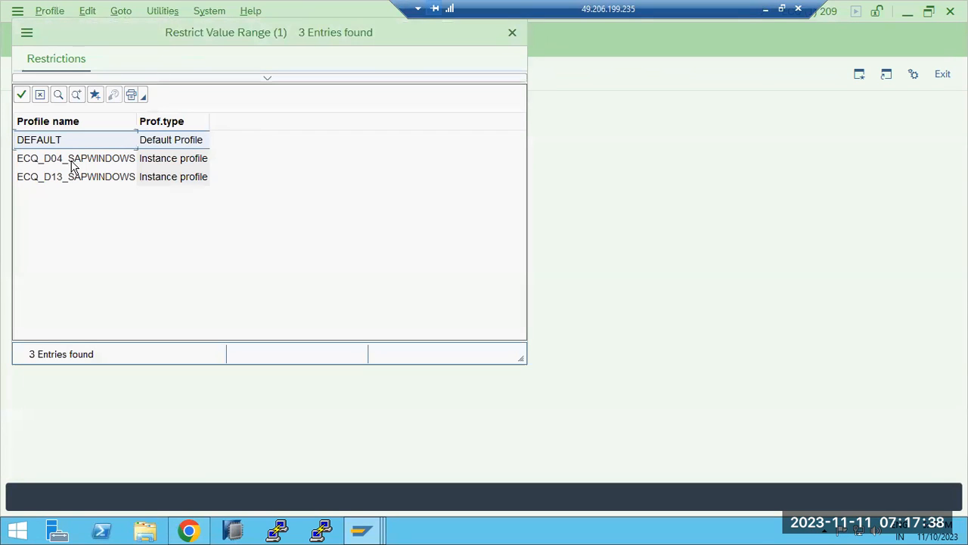
pyautogui.doubleClick(70, 162)
pyautogui.click(82, 252)
pyautogui.click(137, 282)
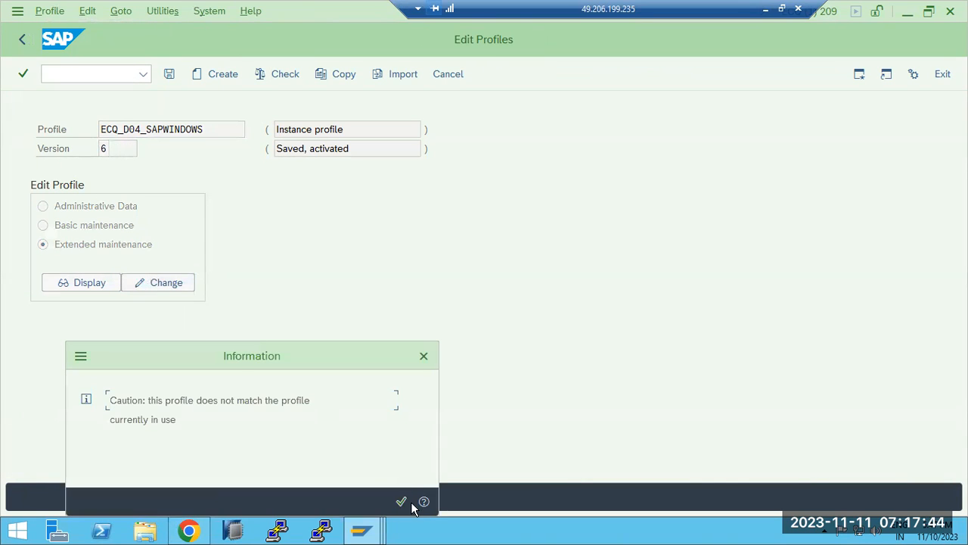
pyautogui.click(403, 502)
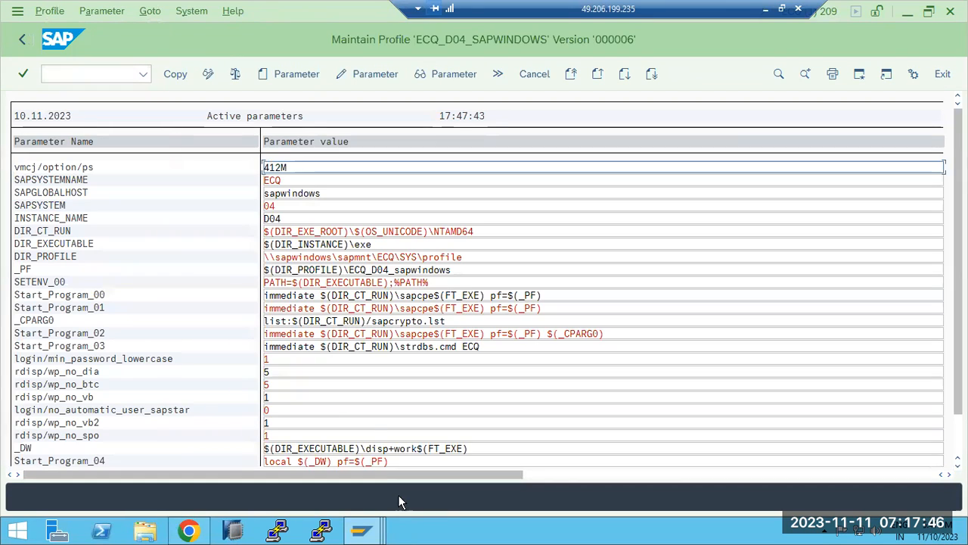
# Browse the parameter name list, back out without changes, and return to ICM Monitor with /nsmicm
pyautogui.click(277, 77)
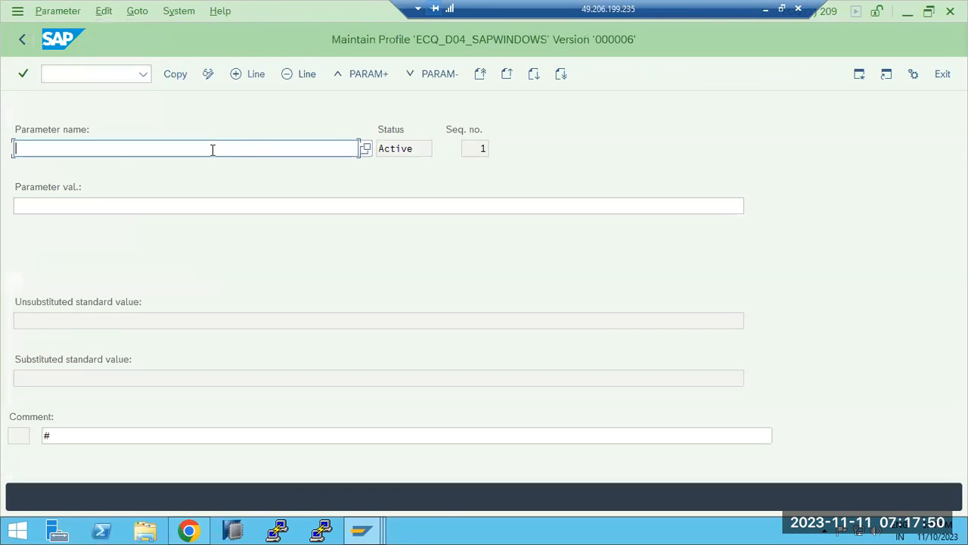
pyautogui.click(365, 149)
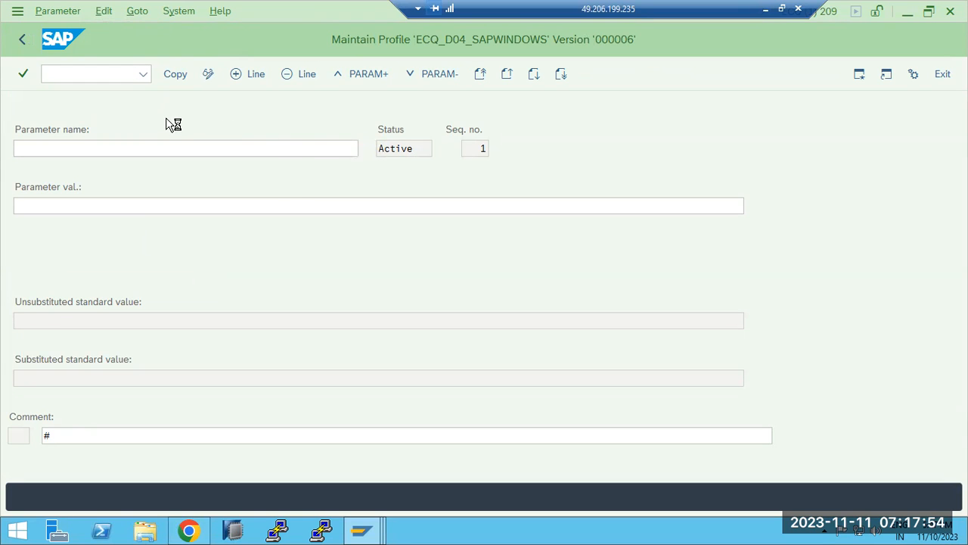
pyautogui.click(25, 43)
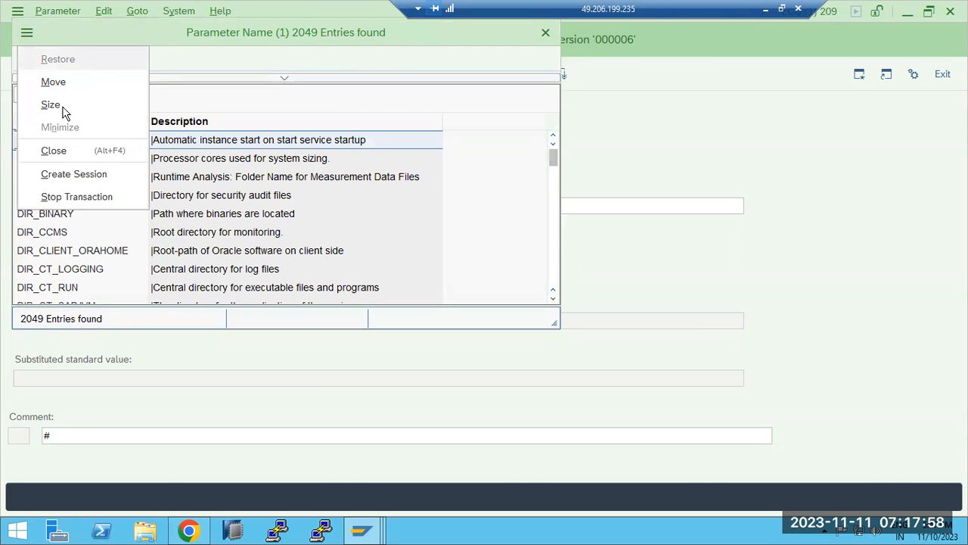
pyautogui.click(54, 151)
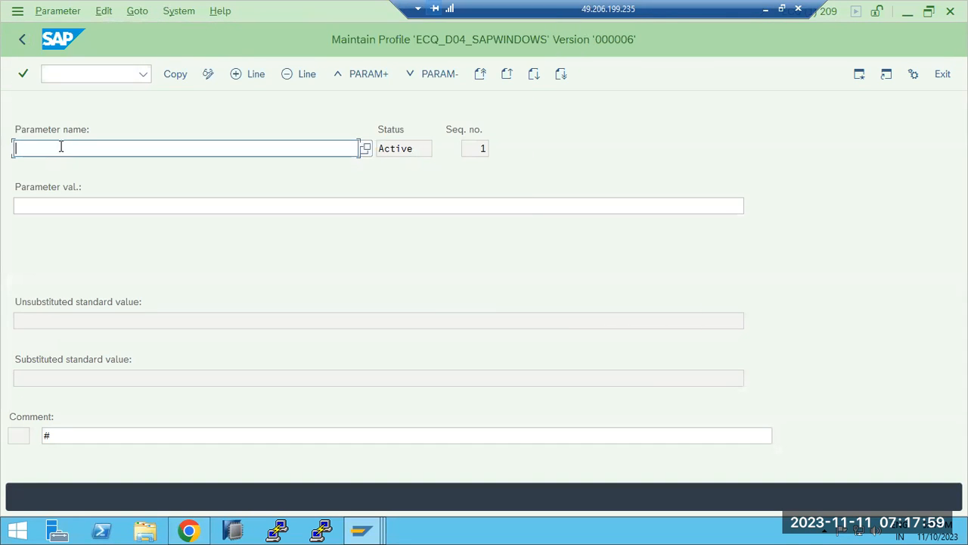
pyautogui.click(30, 50)
pyautogui.click(32, 51)
pyautogui.click(66, 75)
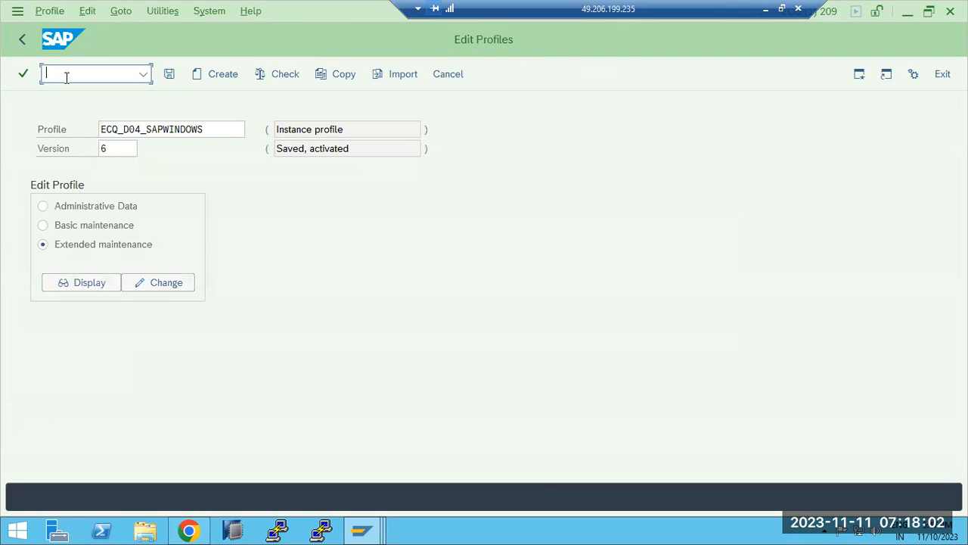
pyautogui.write('/nsmicm')
pyautogui.press('Return')
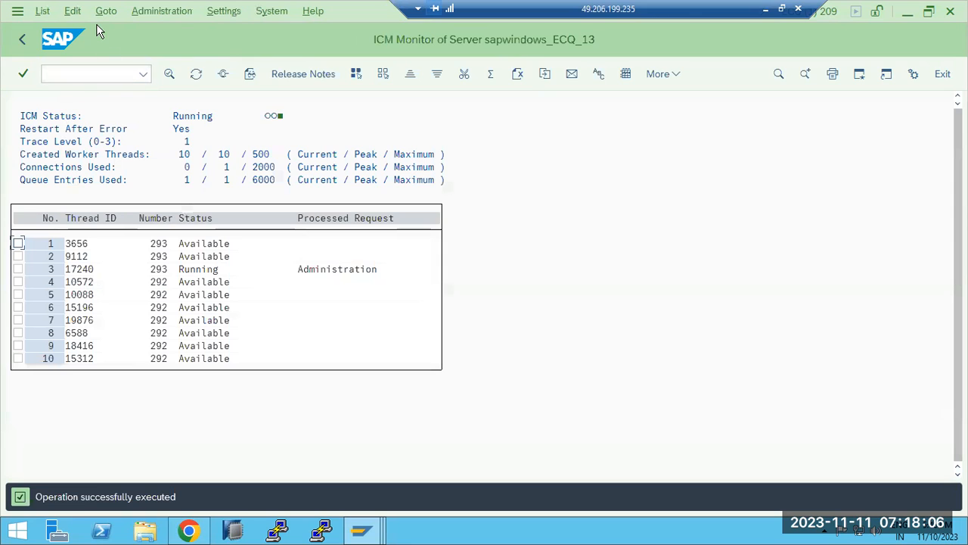
# Show the ICM active services list and start a new service from the HTTP entry
pyautogui.click(105, 12)
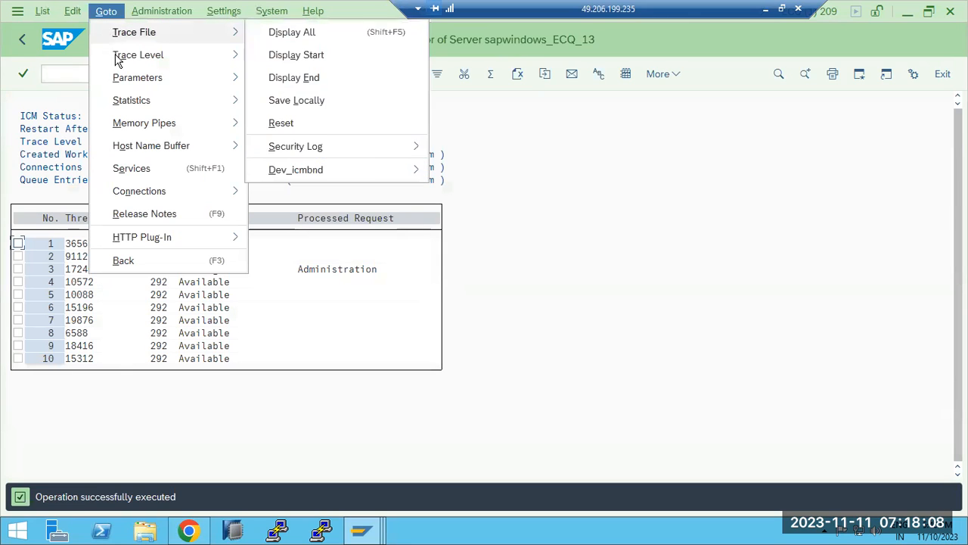
pyautogui.click(142, 170)
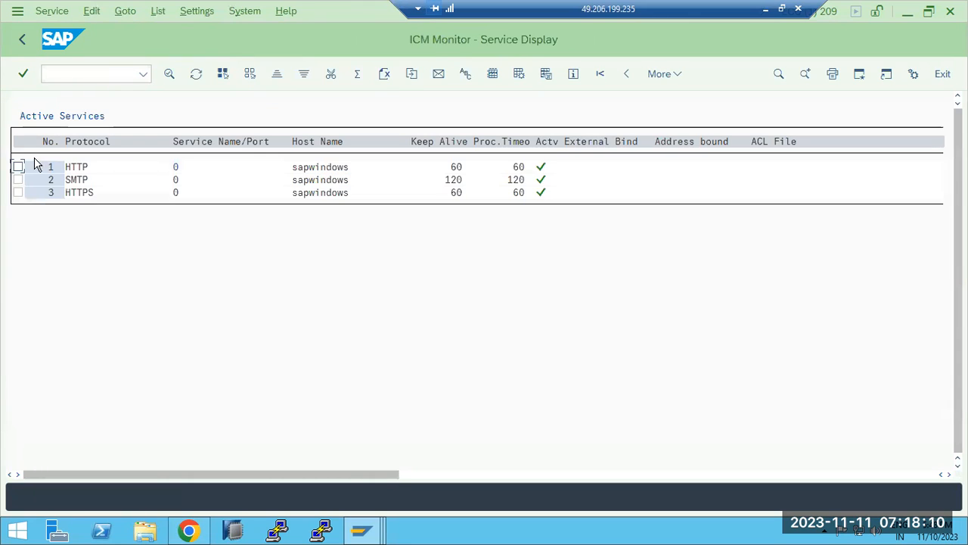
pyautogui.click(18, 167)
pyautogui.click(51, 11)
pyautogui.click(62, 36)
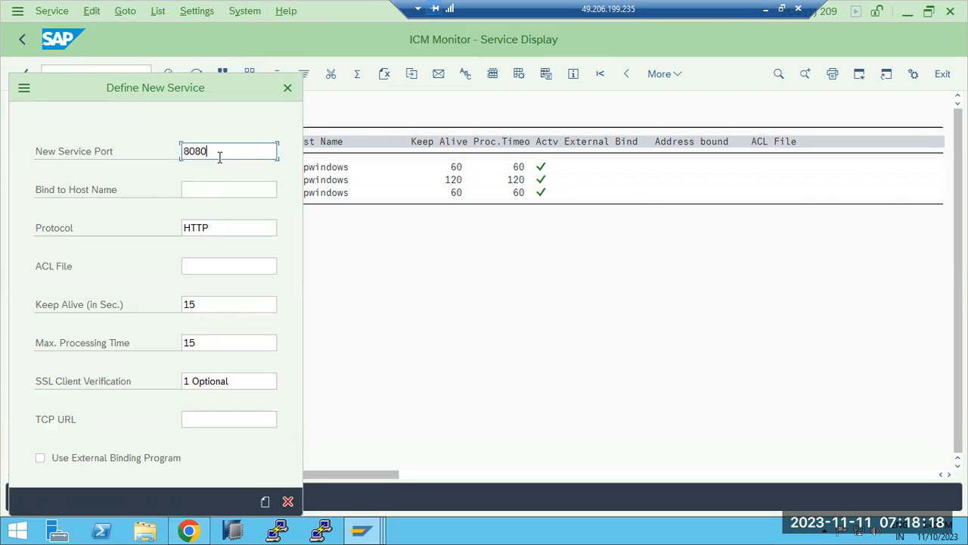
# Set the new service port to 8000, save it, and accept the restart warning
pyautogui.press('BackSpace')
pyautogui.press('BackSpace')
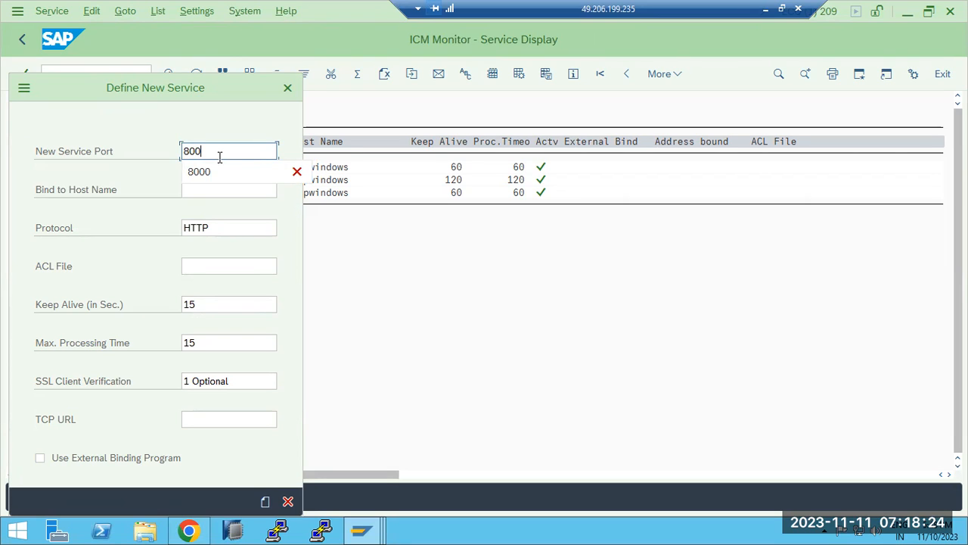
pyautogui.write('0')
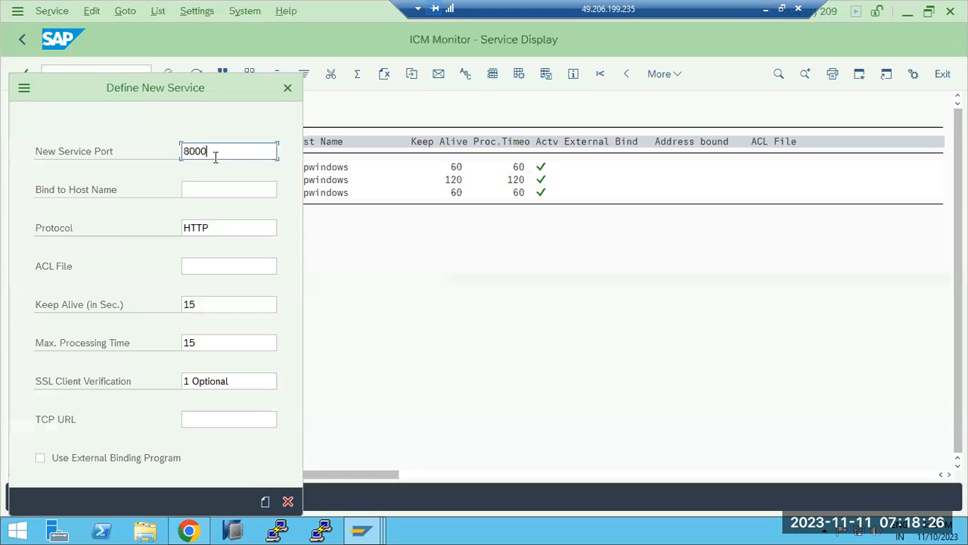
pyautogui.click(265, 502)
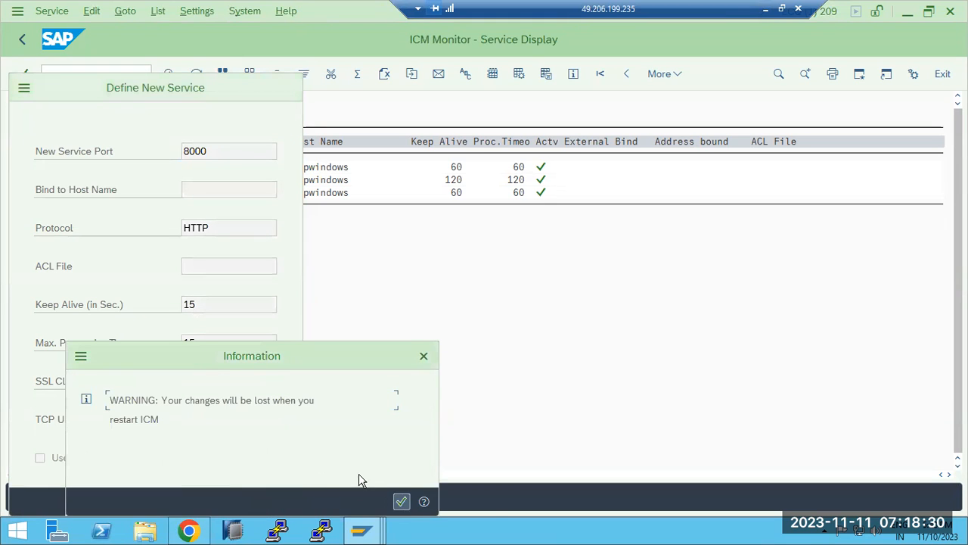
pyautogui.moveTo(195, 400); pyautogui.dragTo(316, 416)
pyautogui.moveTo(167, 408); pyautogui.dragTo(223, 406)
pyautogui.click(400, 502)
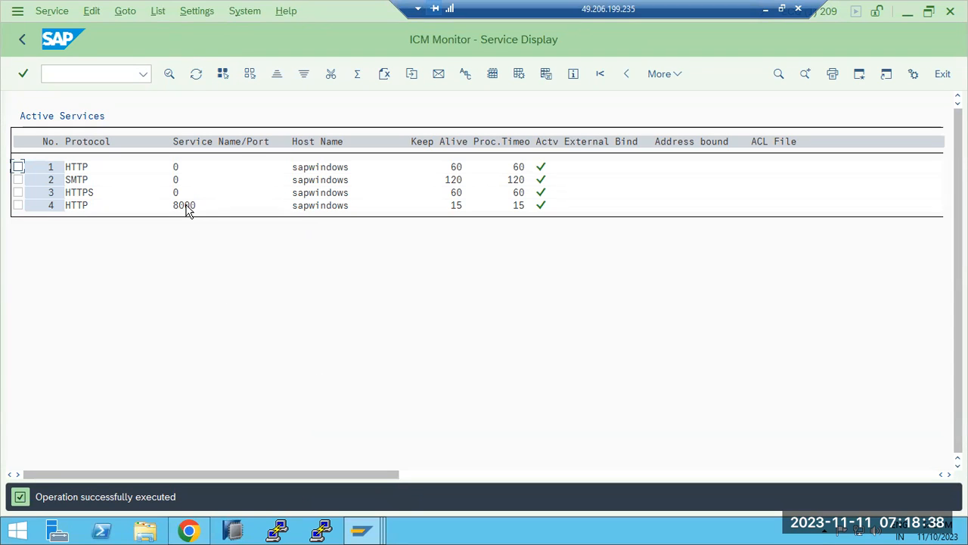
pyautogui.click(18, 167)
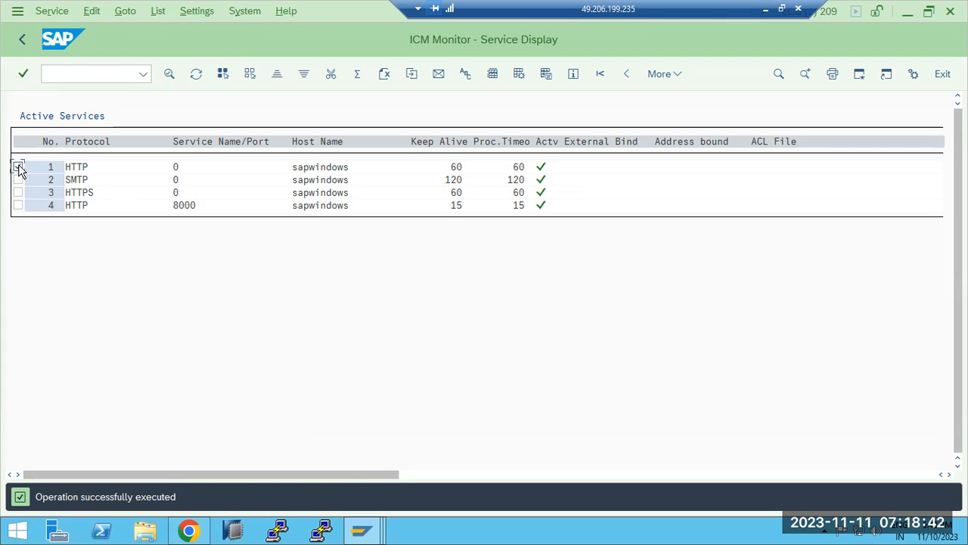
# Delete the original HTTP service and confirm the deletion
pyautogui.click(42, 11)
pyautogui.click(65, 78)
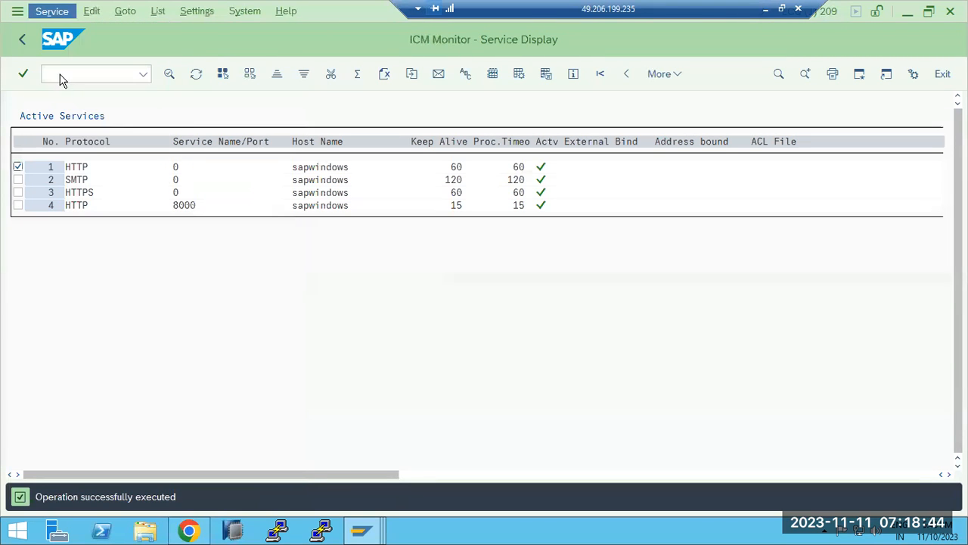
pyautogui.click(242, 317)
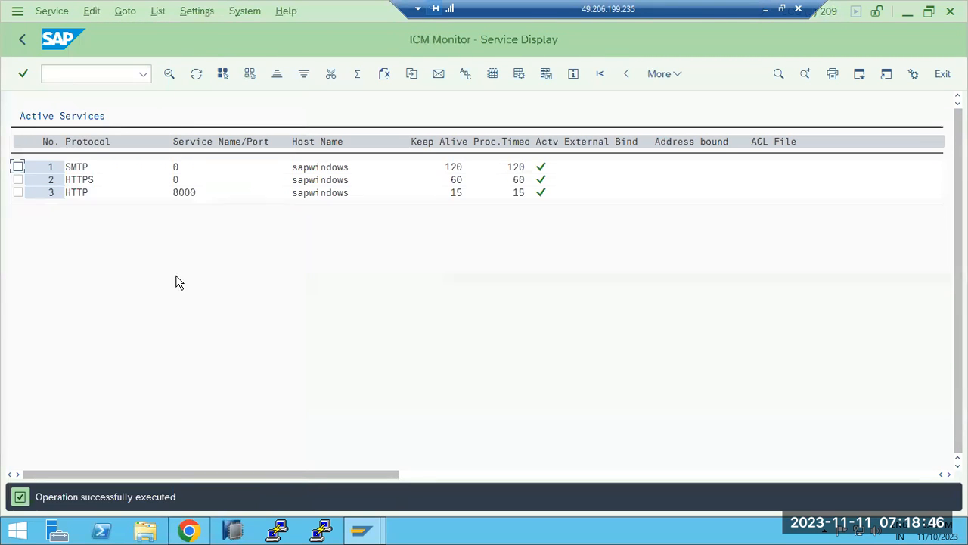
# Create a new HTTPS service on port 44300 and accept the restart warning
pyautogui.click(18, 179)
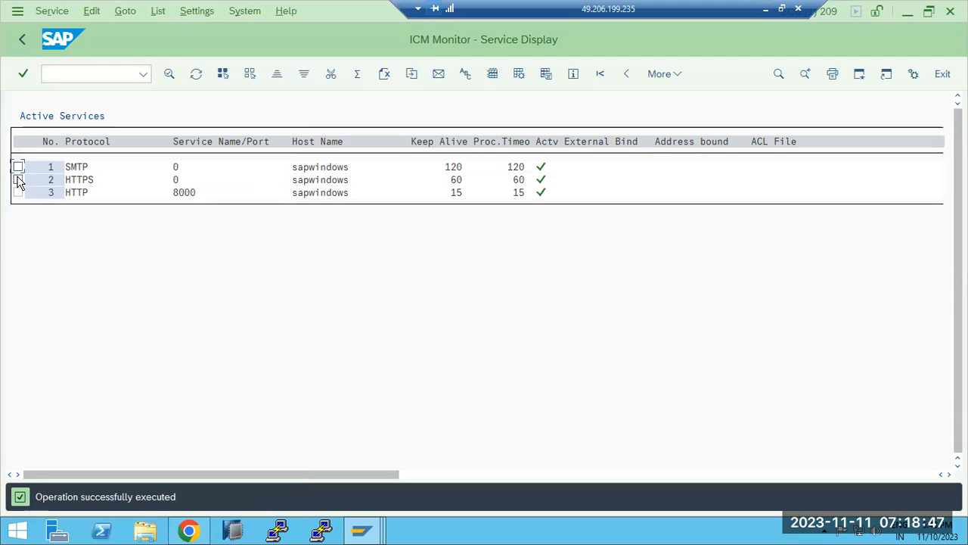
pyautogui.click(52, 10)
pyautogui.click(44, 30)
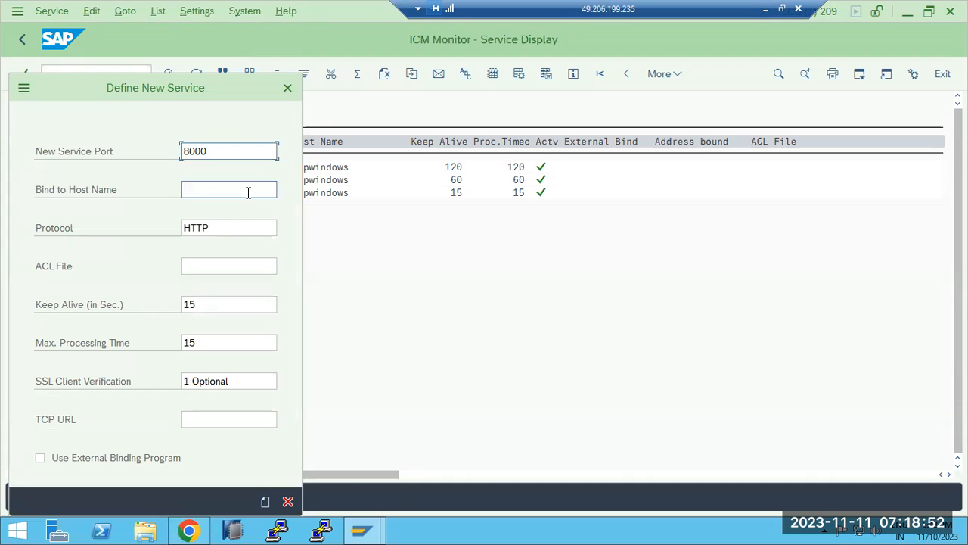
pyautogui.click(244, 226)
pyautogui.click(283, 230)
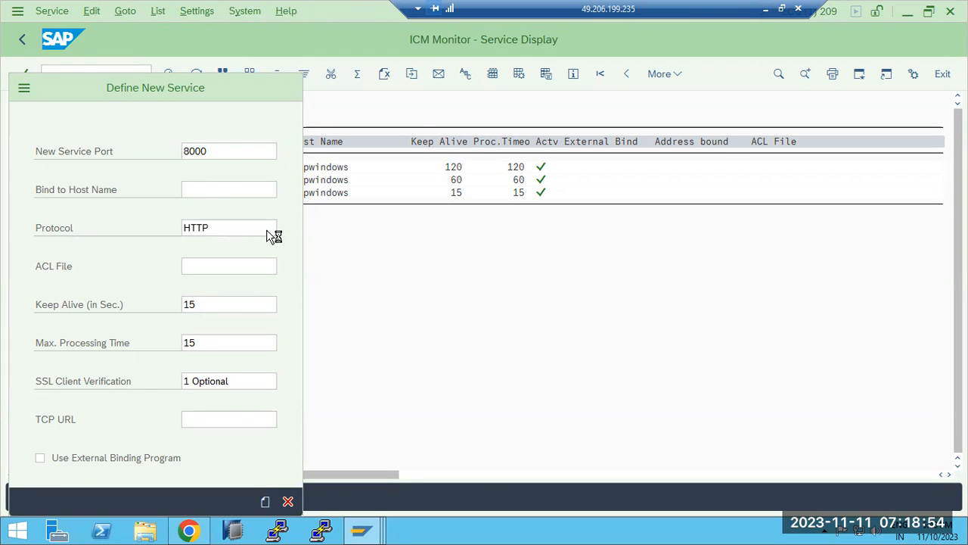
pyautogui.doubleClick(38, 214)
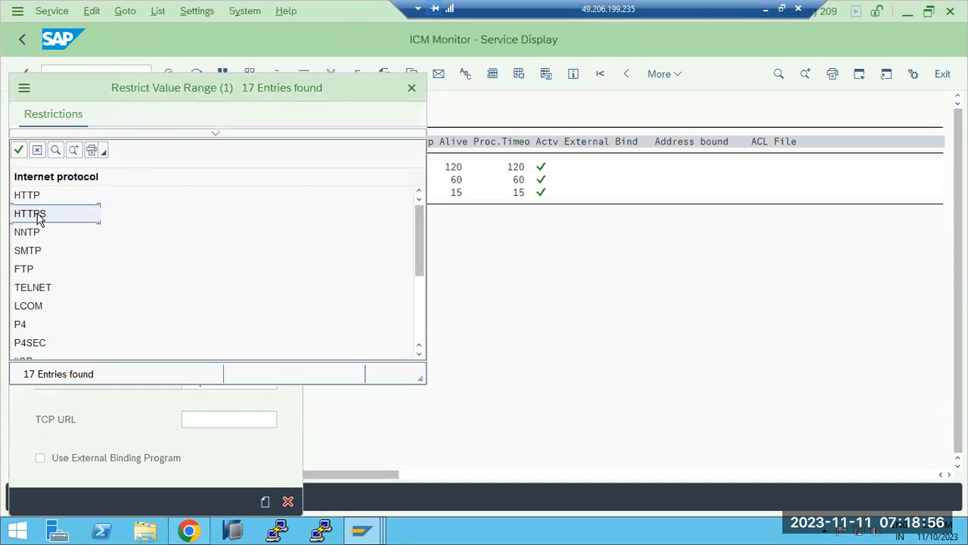
pyautogui.click(196, 151)
pyautogui.doubleClick(212, 151)
pyautogui.write('44300')
pyautogui.click(266, 502)
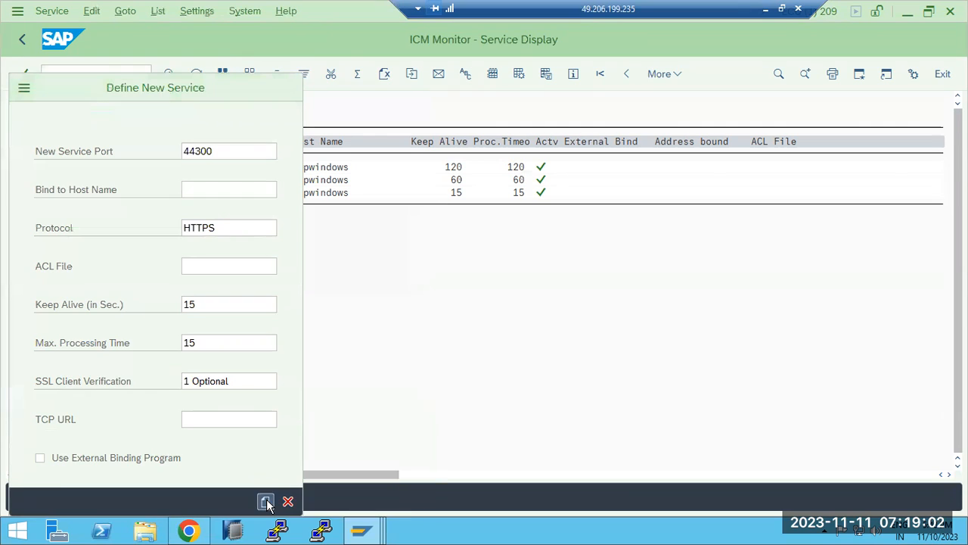
pyautogui.click(403, 500)
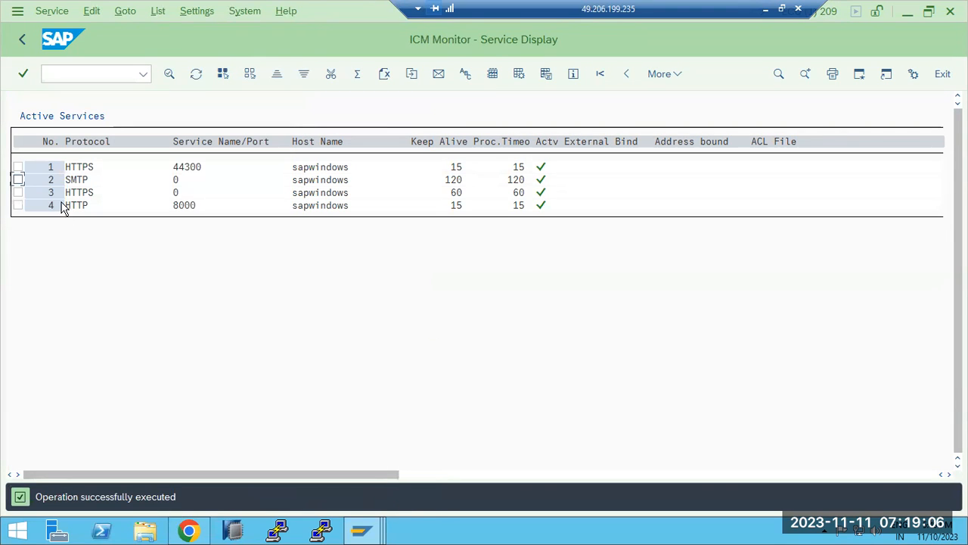
# Delete the port-0 HTTPS service, then return to Chrome's error page
pyautogui.click(18, 192)
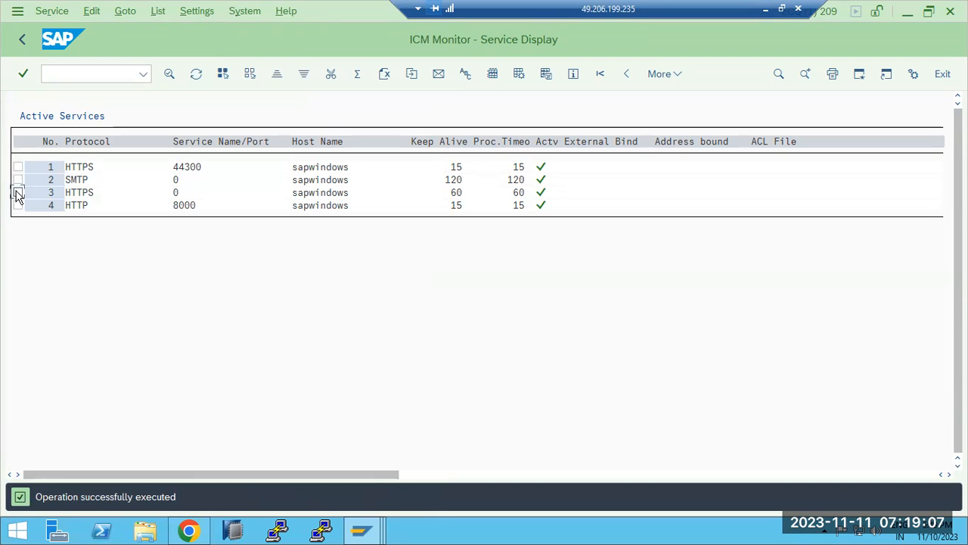
pyautogui.click(34, 11)
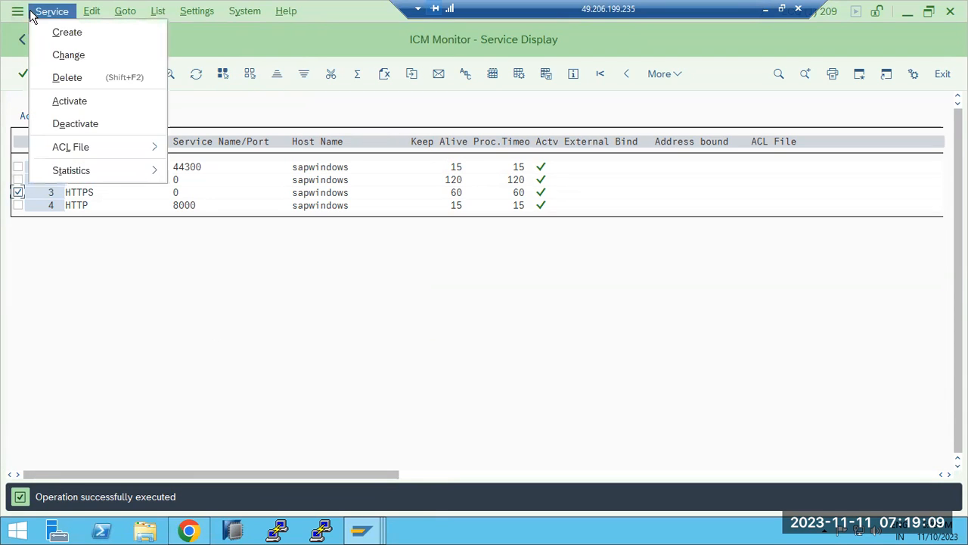
pyautogui.click(67, 79)
pyautogui.click(242, 327)
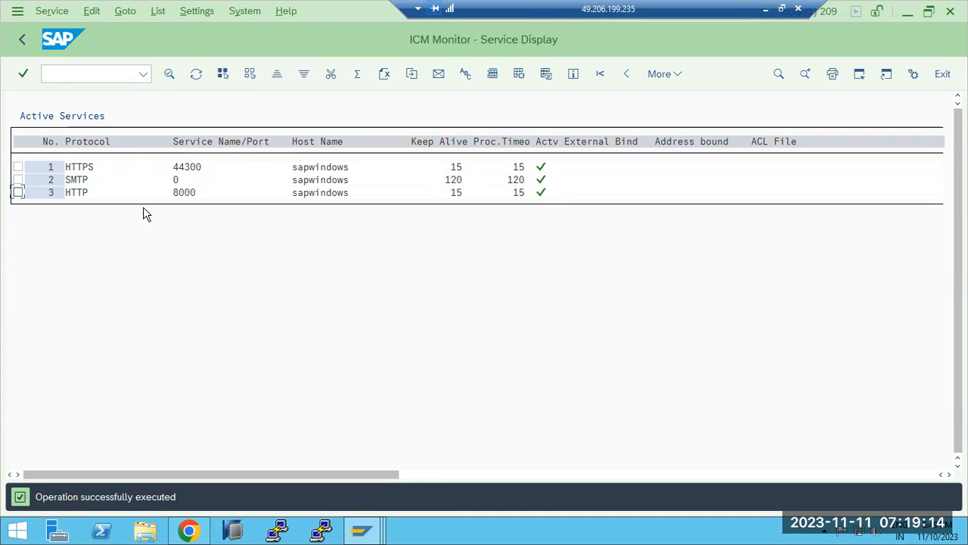
pyautogui.click(188, 529)
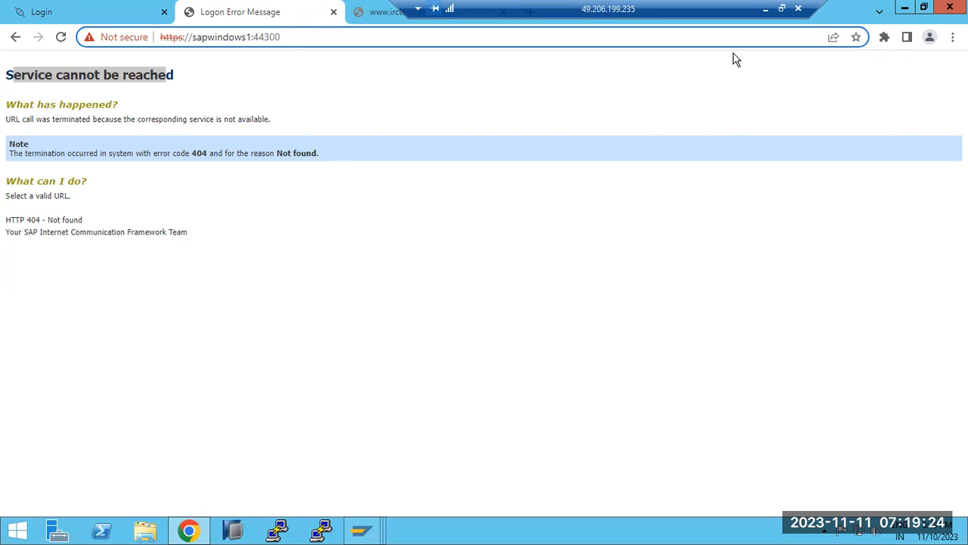
# Minimize the remote desktop and begin a second Paint note line with 'SICF -'
pyautogui.click(362, 530)
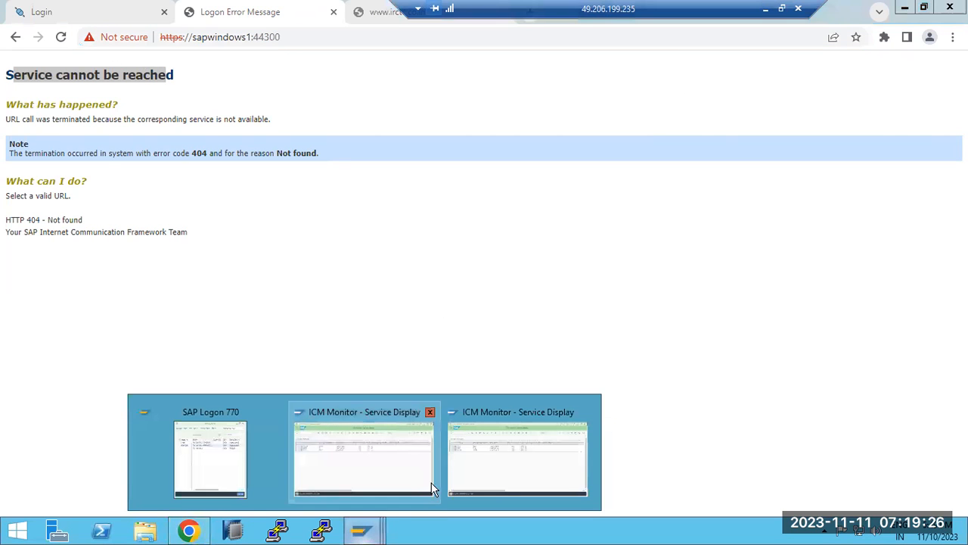
pyautogui.click(766, 8)
pyautogui.press('Return')
pyautogui.write('SICF -')
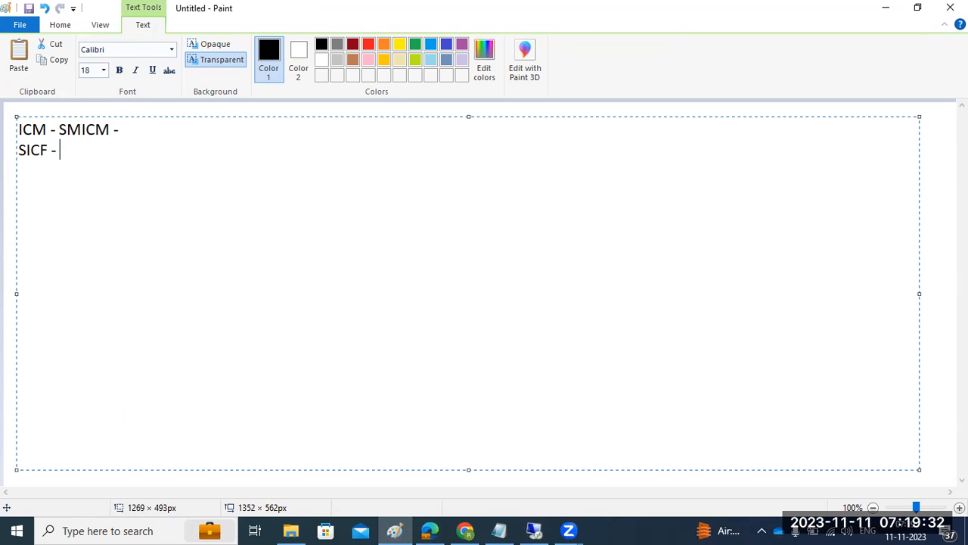
pyautogui.write(' for services activation and deactivation')
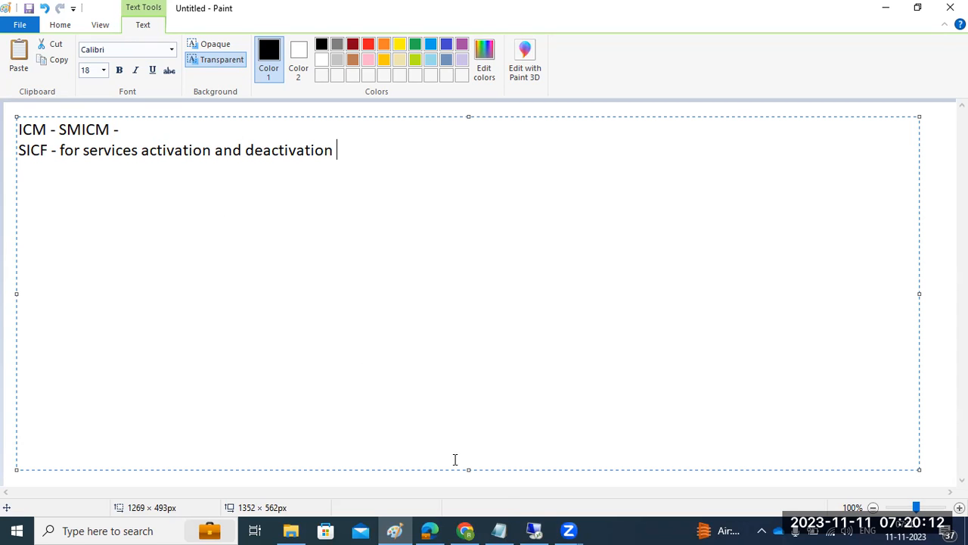
# Back in the sapwindows1 SAP window, run /nsicf and execute to list the service hierarchy
pyautogui.click(534, 531)
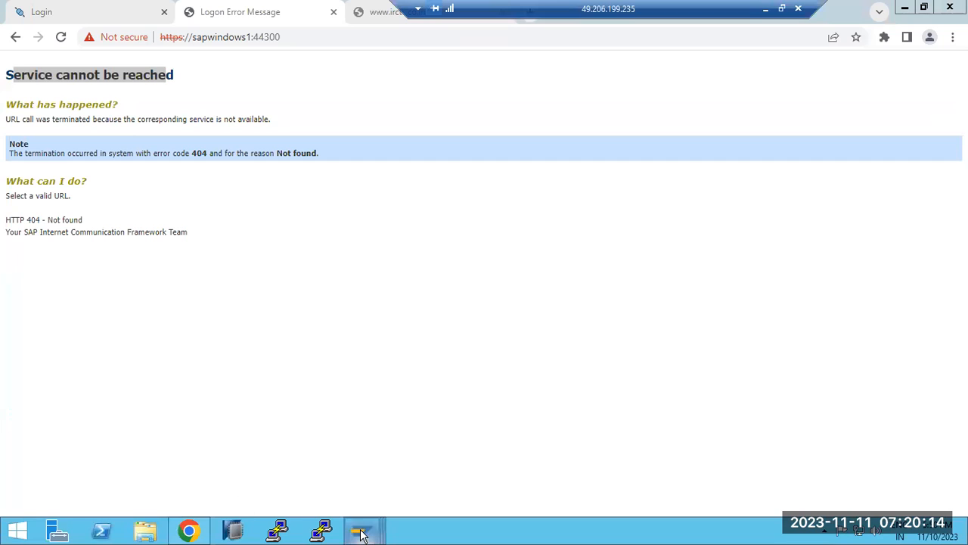
pyautogui.moveTo(361, 534)
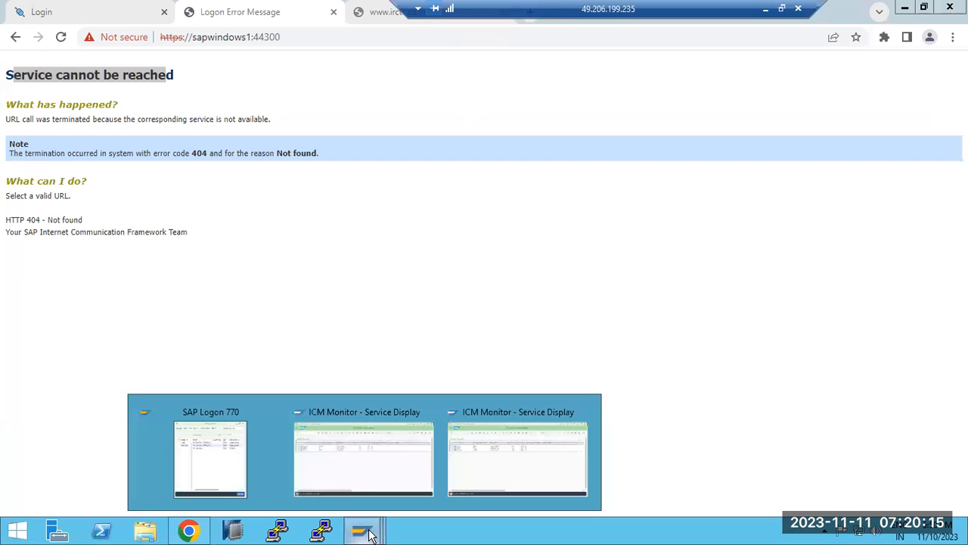
pyautogui.click(366, 458)
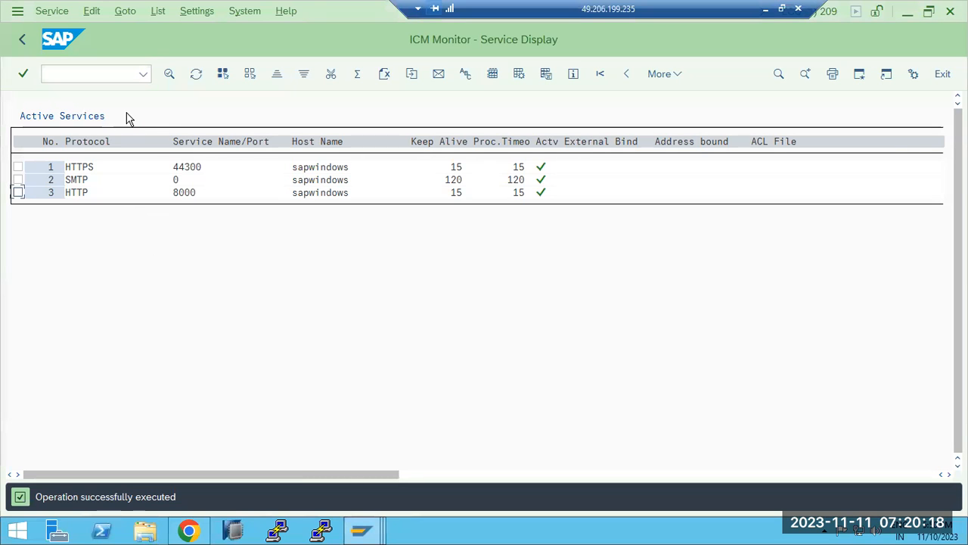
pyautogui.moveTo(361, 532)
pyautogui.click(499, 478)
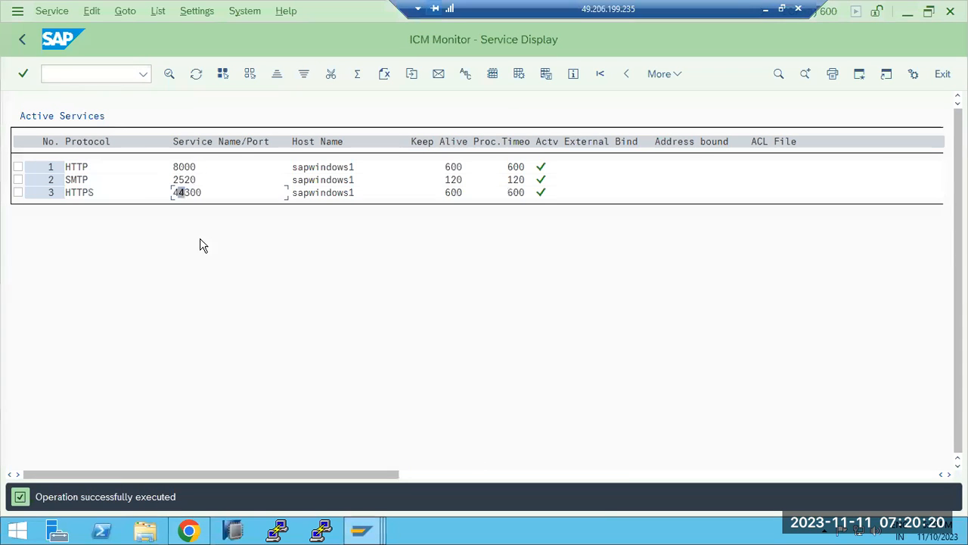
pyautogui.click(62, 73)
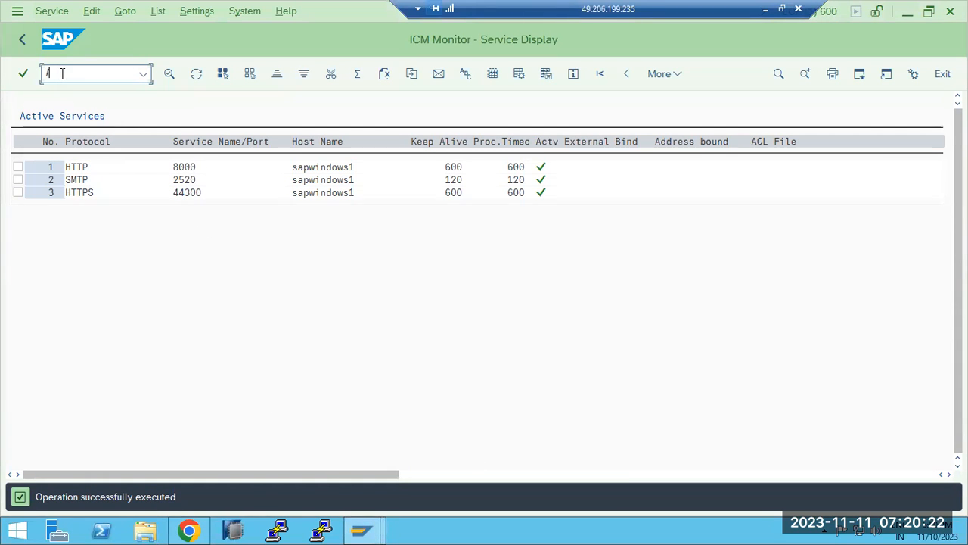
pyautogui.write('/nsic')
pyautogui.press('Return')
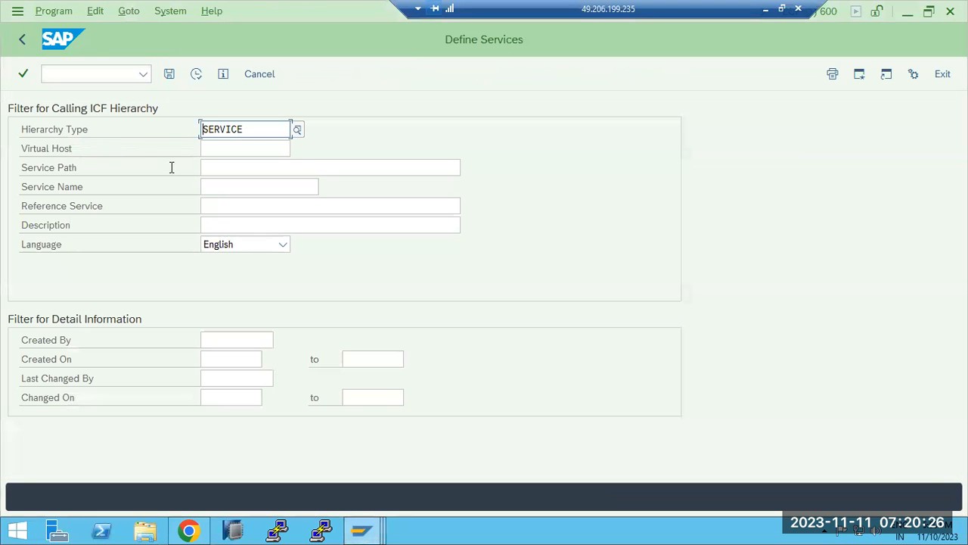
pyautogui.click(196, 74)
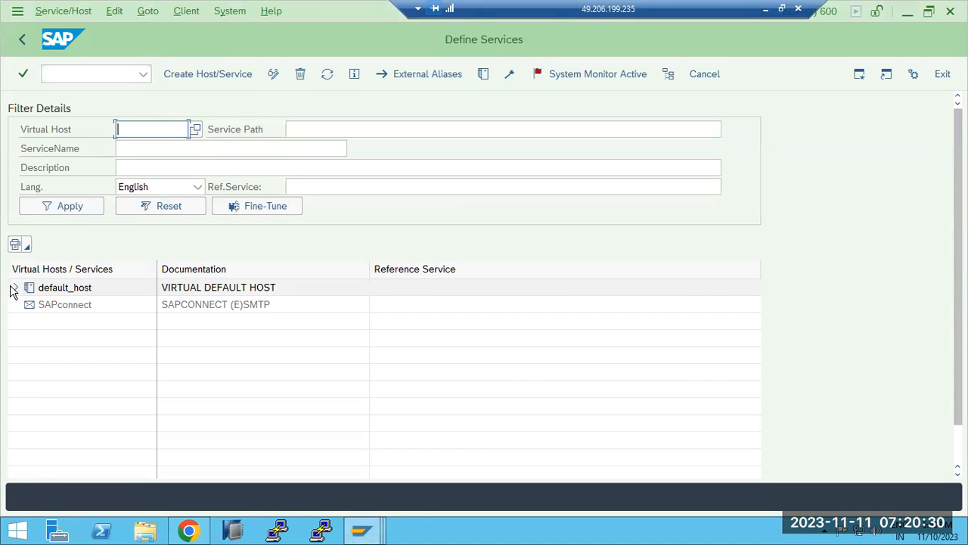
# Expand the default_host, sap_java, sap and bw nodes and browse bw's services
pyautogui.click(14, 288)
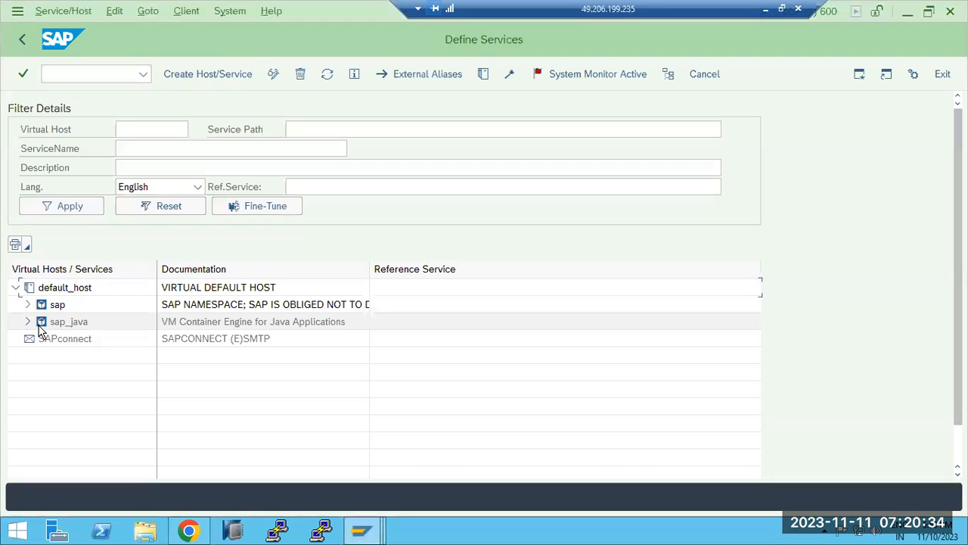
pyautogui.click(27, 322)
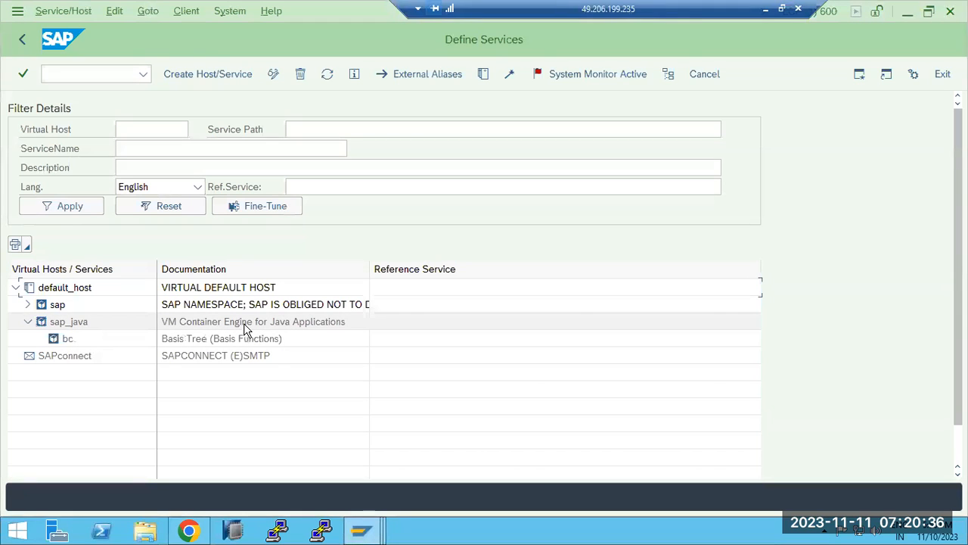
pyautogui.click(27, 304)
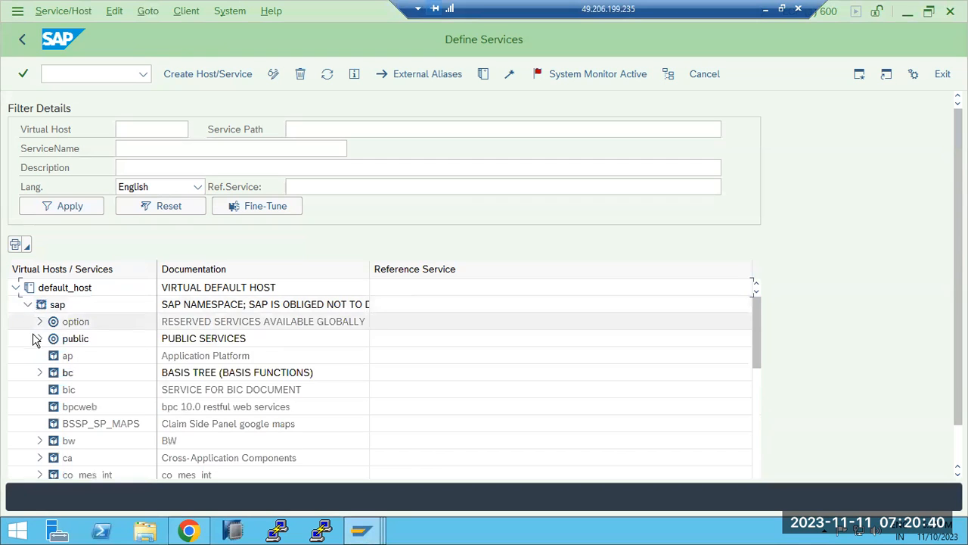
pyautogui.scroll(-1, 41, 376)
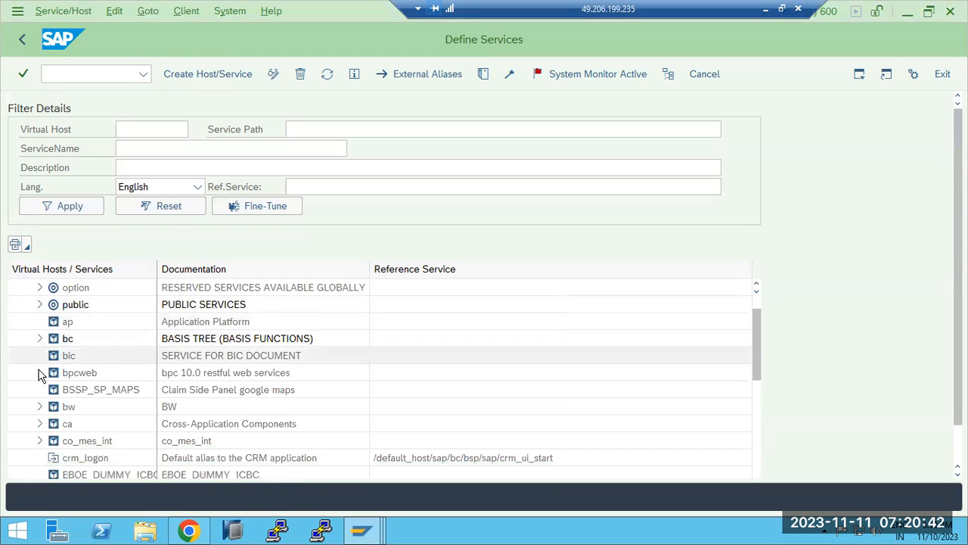
pyautogui.click(40, 407)
pyautogui.scroll(-1, 94, 412)
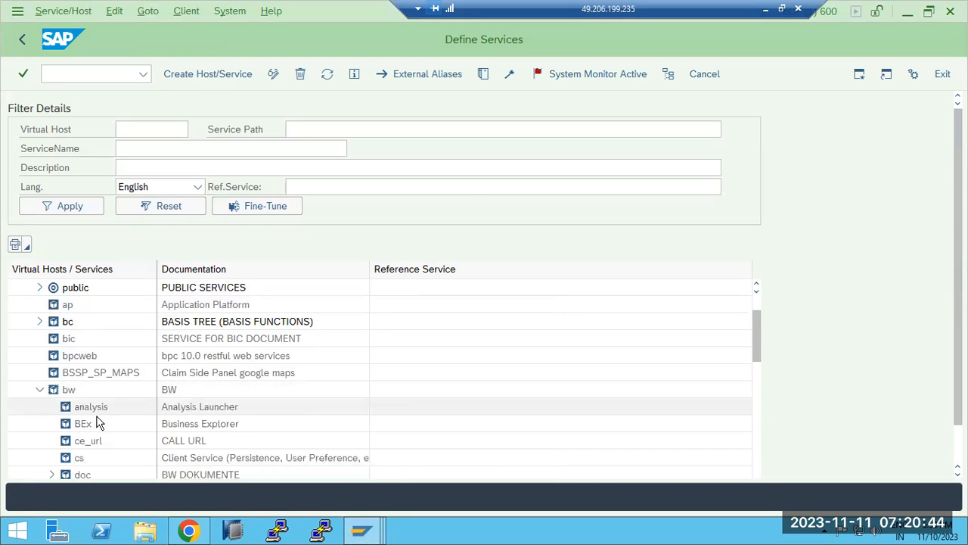
pyautogui.scroll(-2, 90, 413)
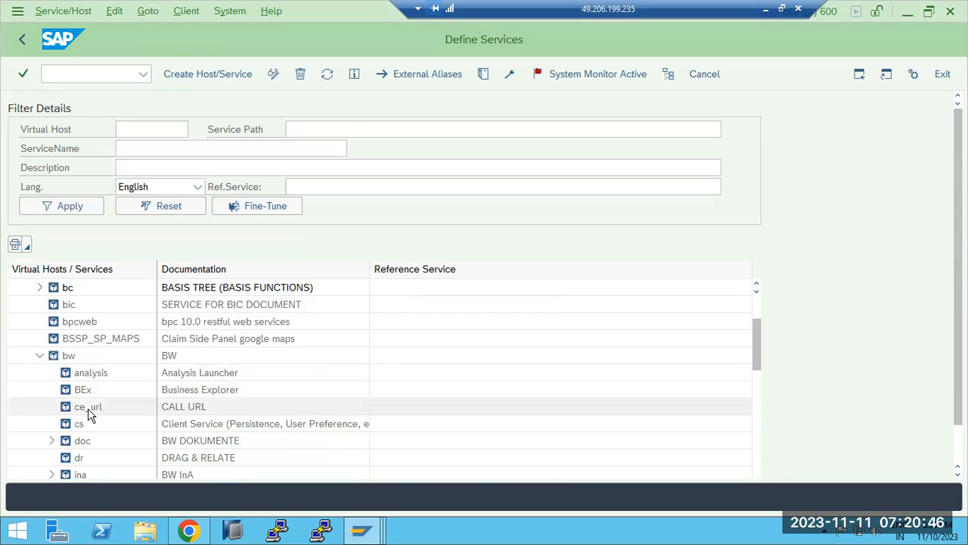
pyautogui.scroll(-2, 84, 395)
pyautogui.scroll(-1, 84, 395)
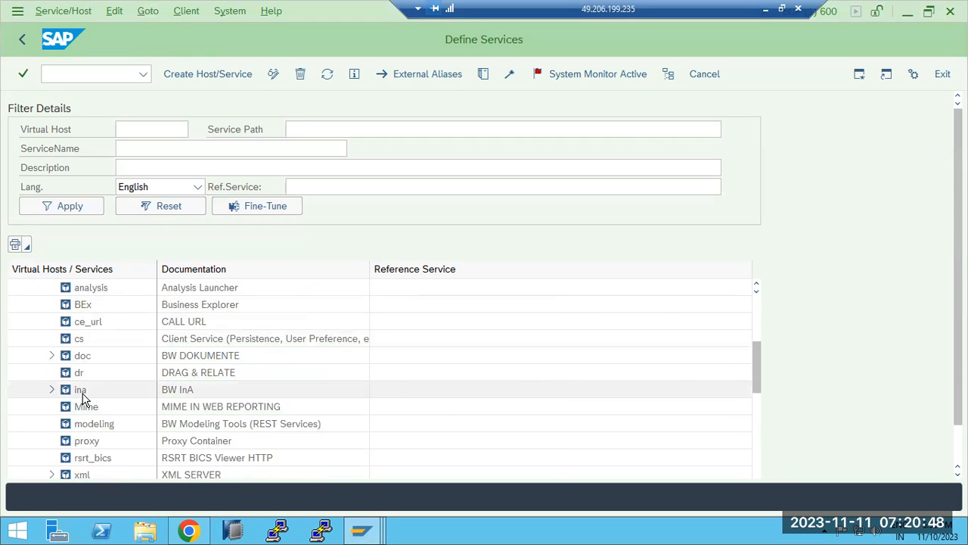
pyautogui.scroll(-5, 84, 398)
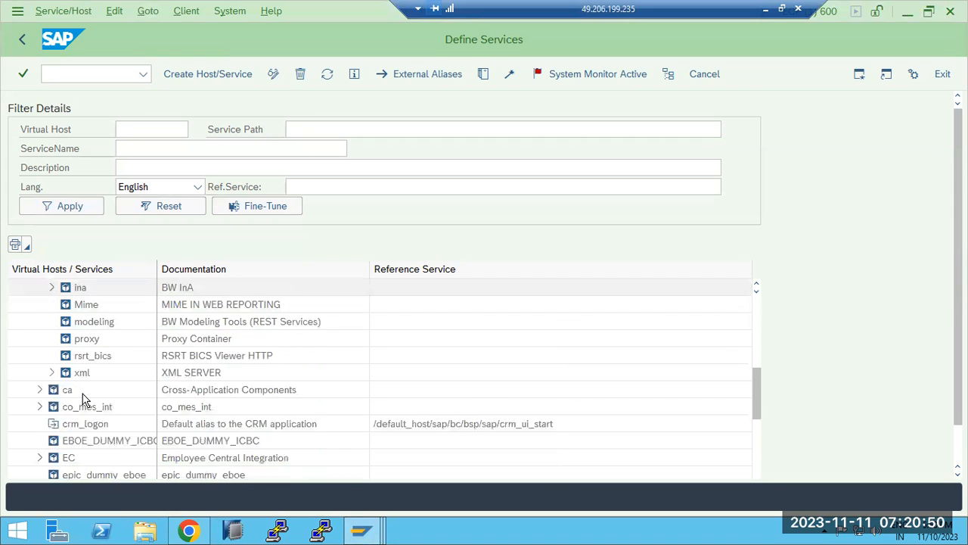
pyautogui.scroll(-6, 53, 394)
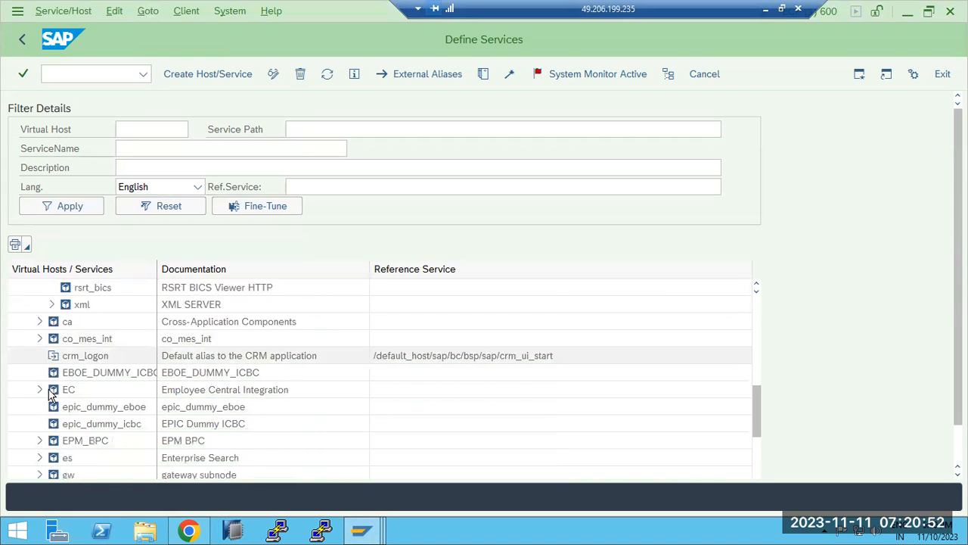
pyautogui.scroll(-1, 53, 393)
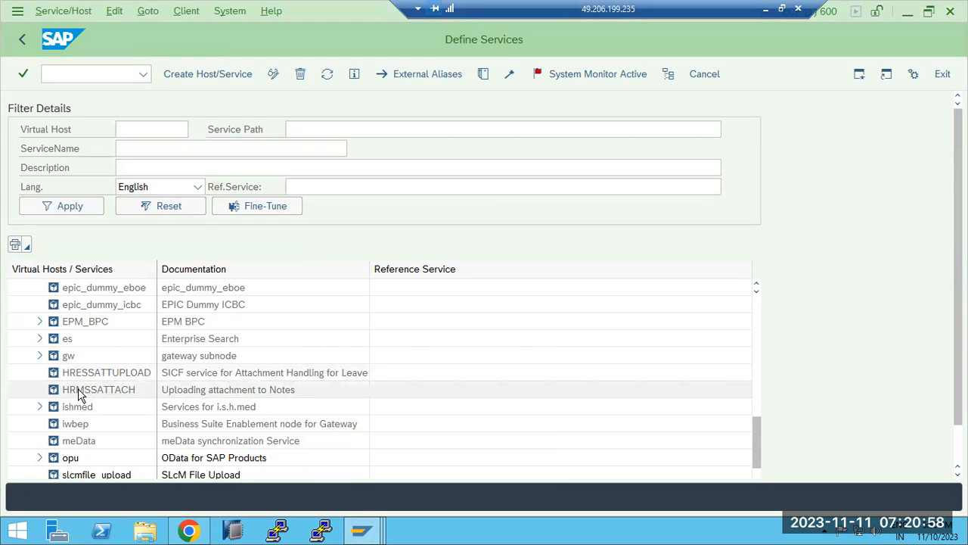
# Activate the HRMSSATTACH service and confirm with Yes
pyautogui.rightClick(79, 392)
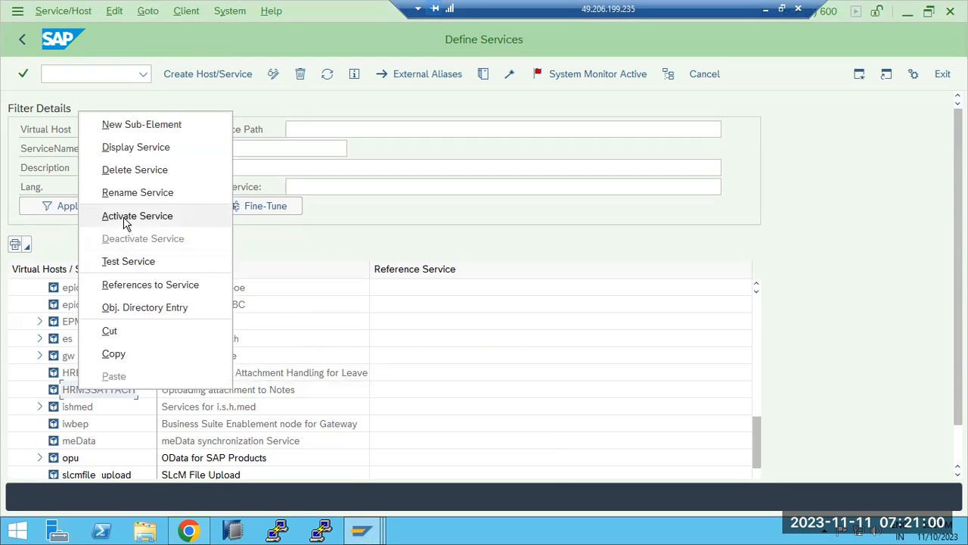
pyautogui.click(126, 217)
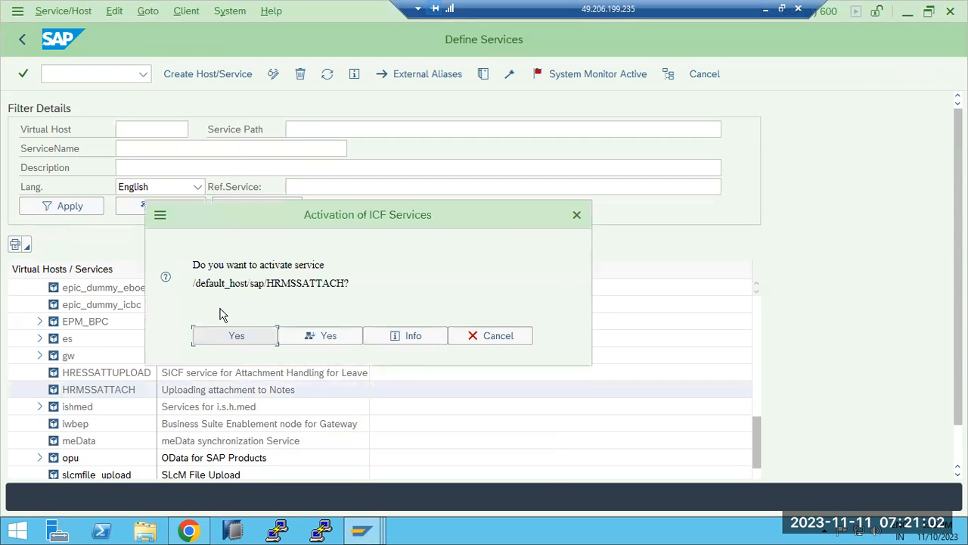
pyautogui.click(331, 337)
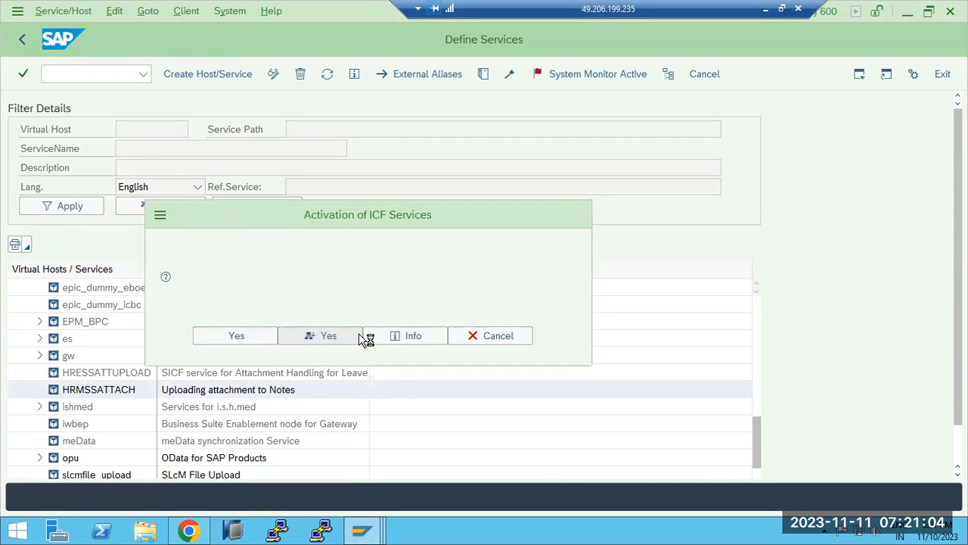
pyautogui.rightClick(89, 392)
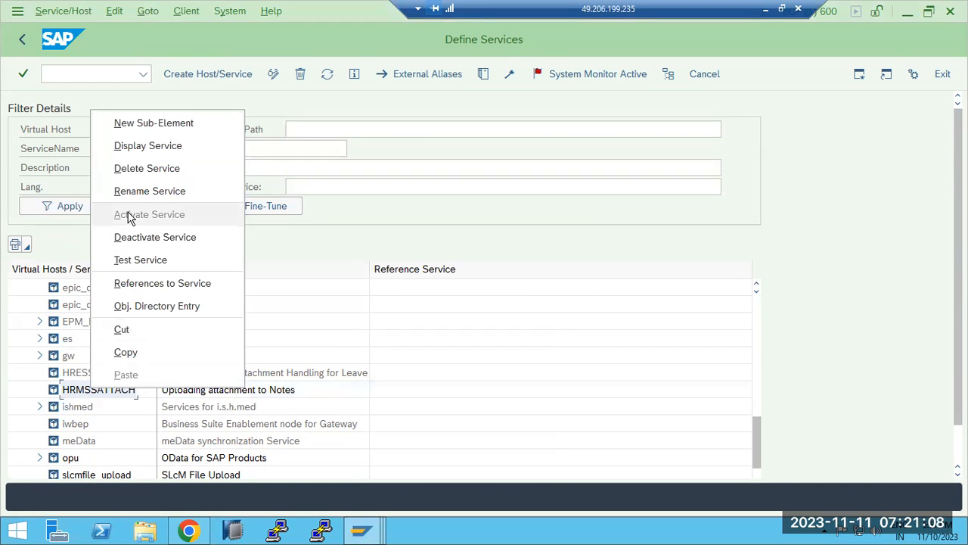
pyautogui.click(133, 260)
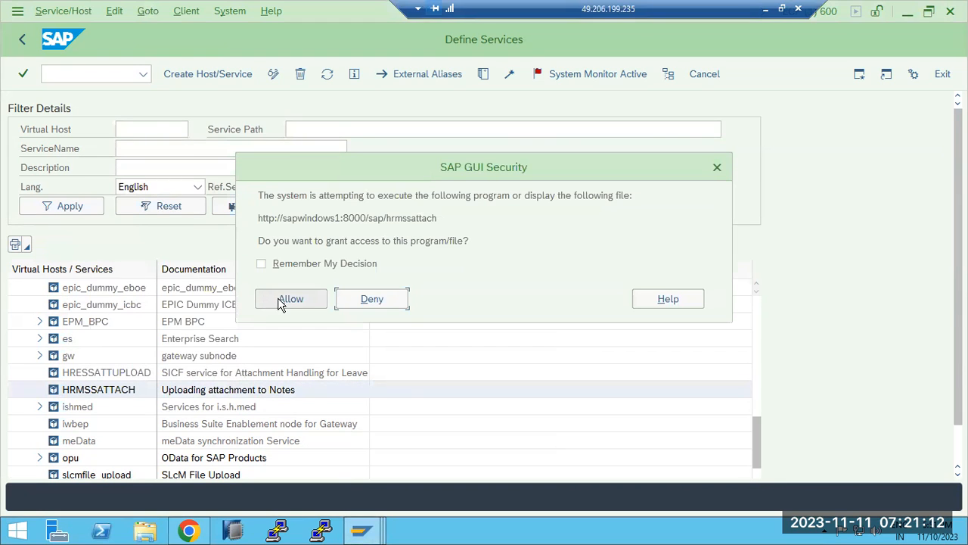
pyautogui.moveTo(259, 218); pyautogui.dragTo(430, 228)
pyautogui.click(292, 299)
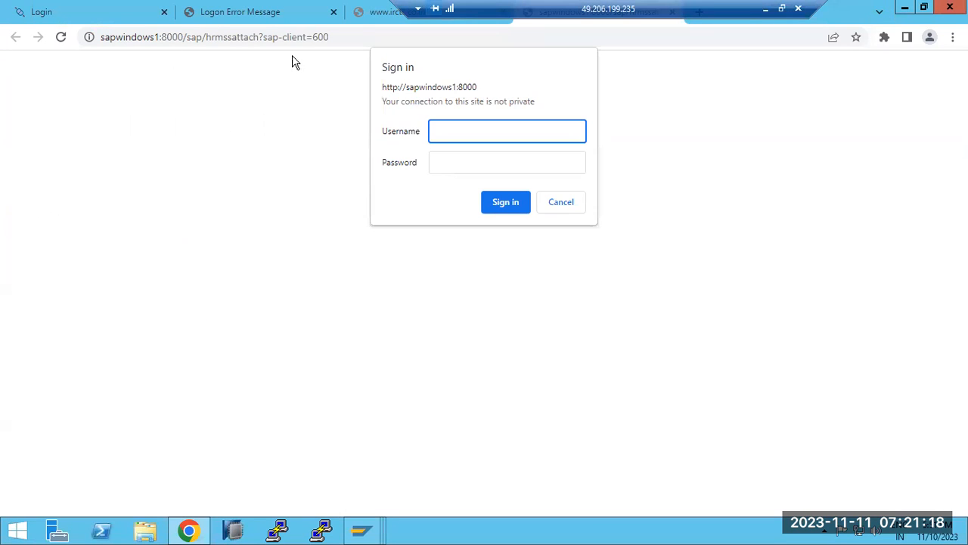
# Dismiss the sign-in prompt and reload hrmssattach with sap-client=100
pyautogui.click(540, 202)
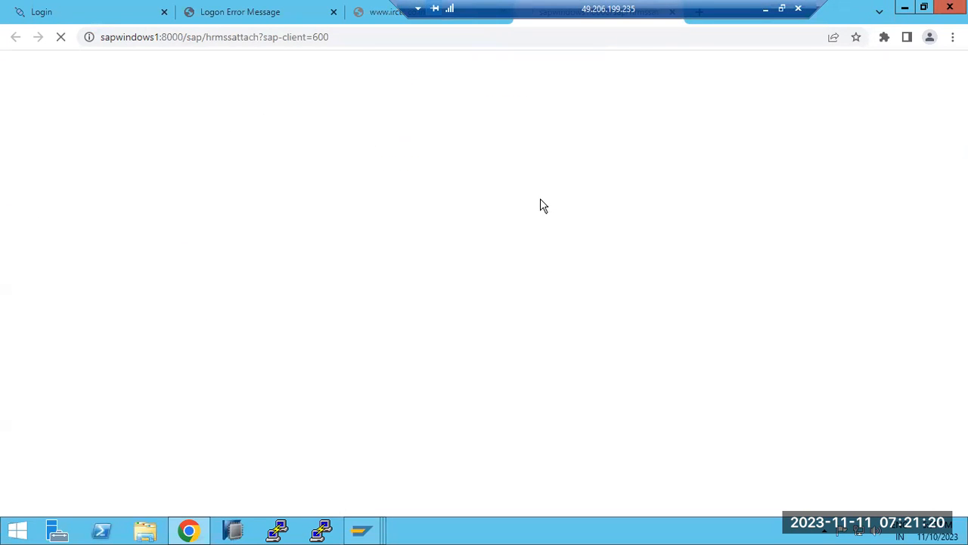
pyautogui.doubleClick(375, 39)
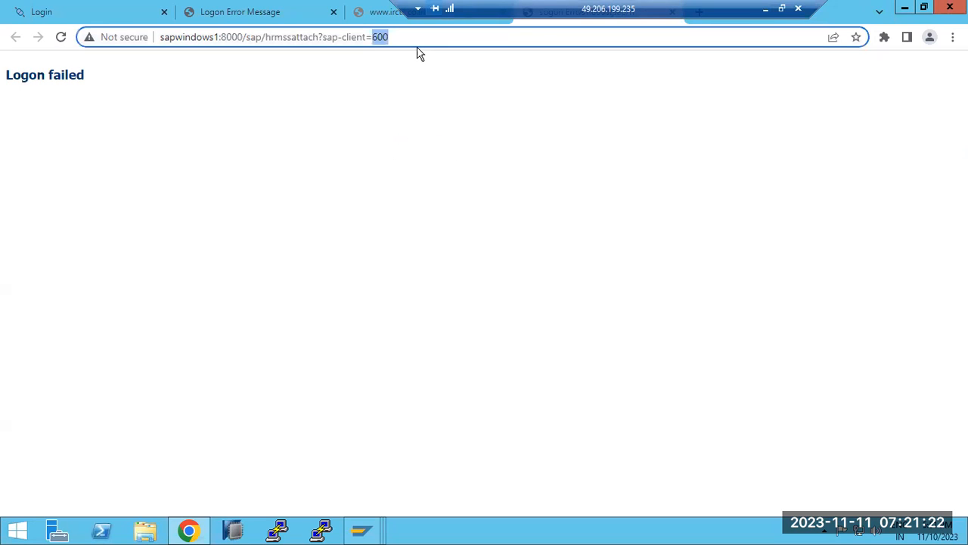
pyautogui.write('100')
pyautogui.press('Return')
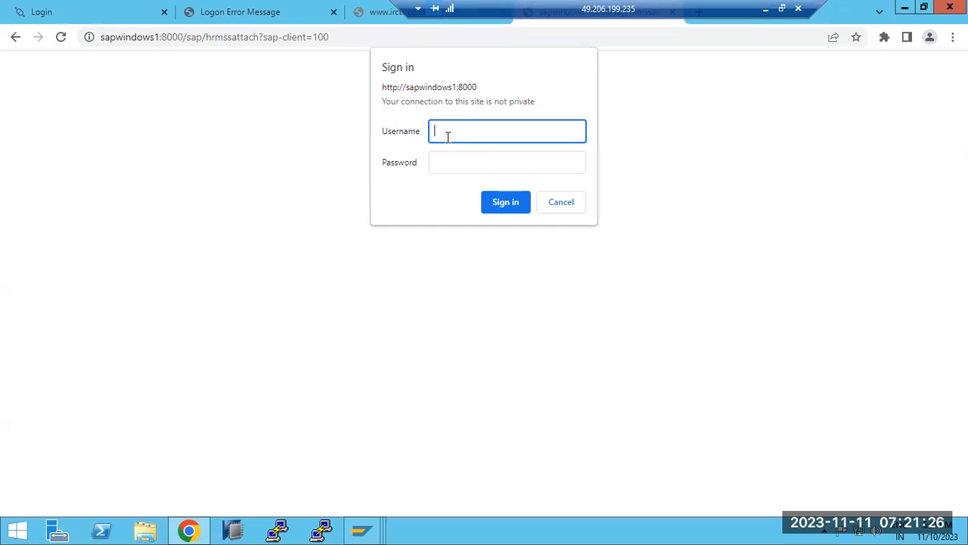
# Sign in with the SAP username and password
pyautogui.write('basis')
pyautogui.press('Tab')
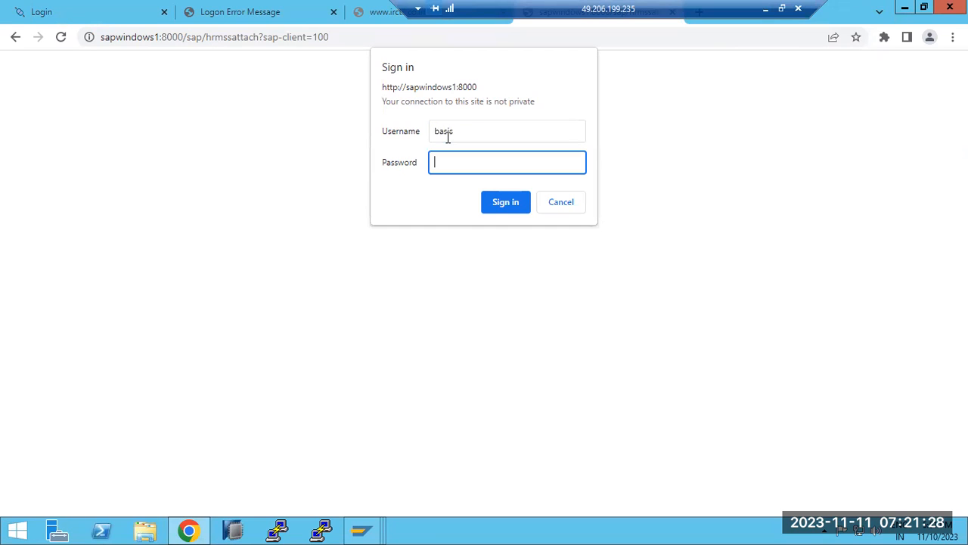
pyautogui.write('•••••••••')
pyautogui.press('Return')
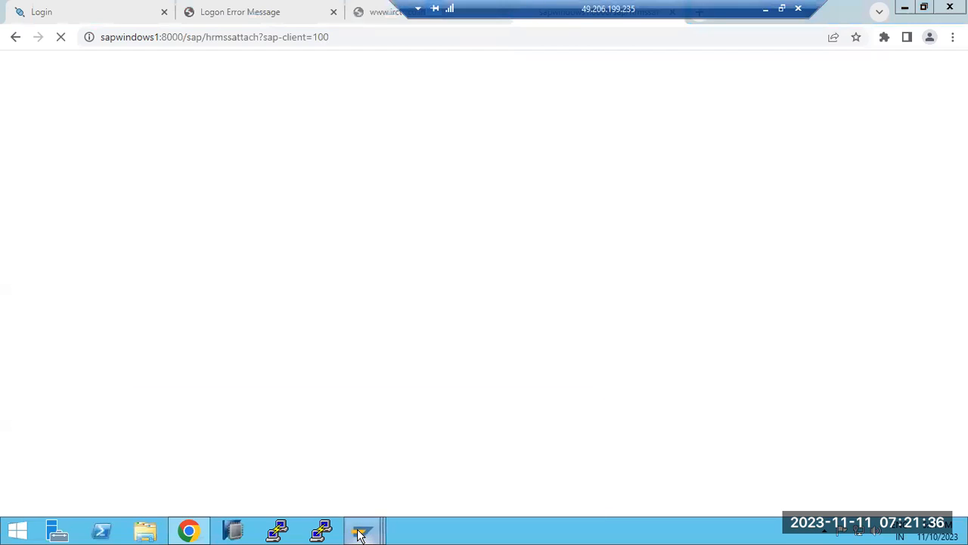
# Filter the ICF service hierarchy by the service name webgui
pyautogui.moveTo(361, 533)
pyautogui.click(469, 457)
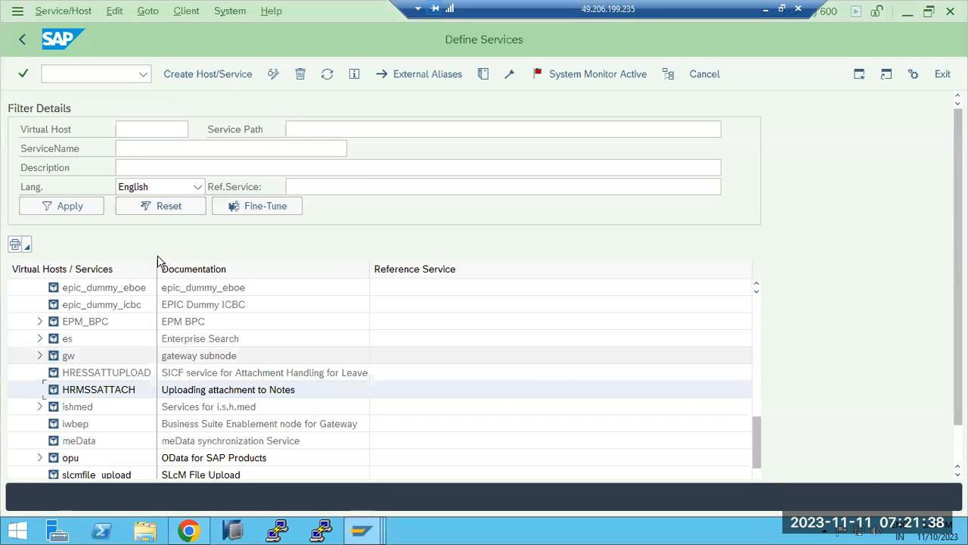
pyautogui.click(22, 40)
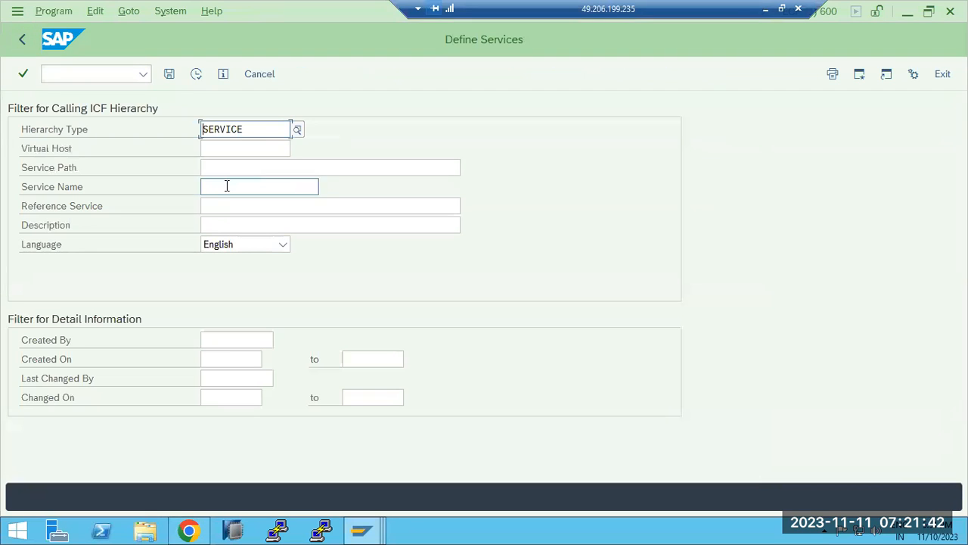
pyautogui.click(226, 185)
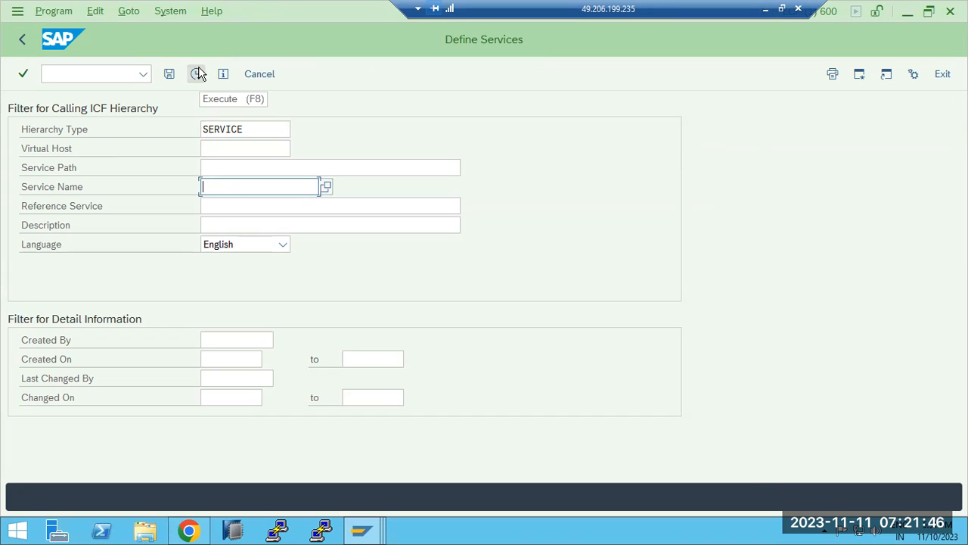
pyautogui.write('webgui')
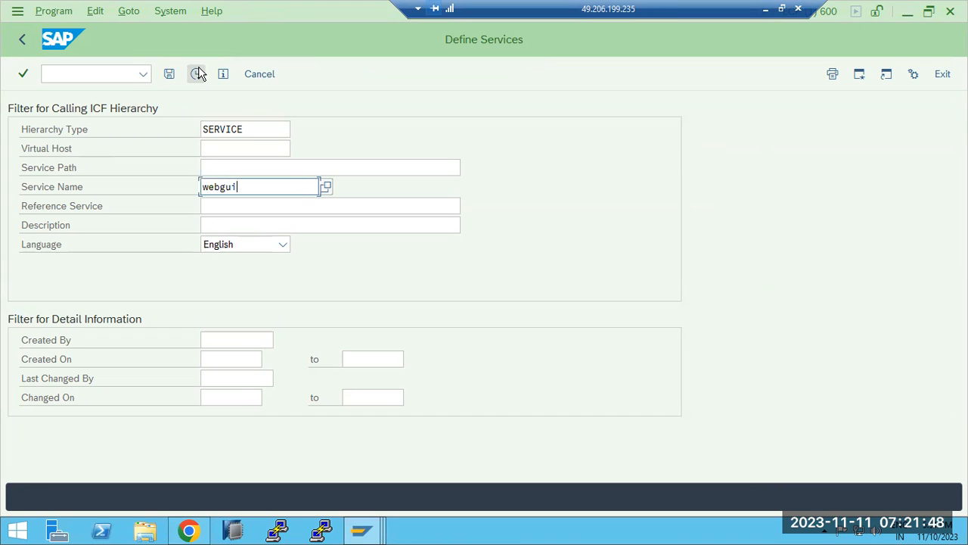
pyautogui.click(196, 73)
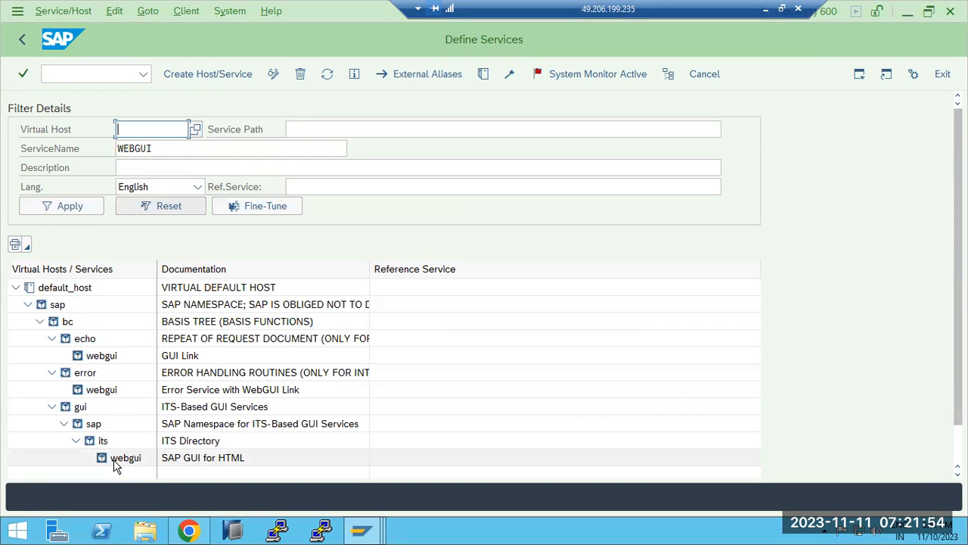
# Test the its/webgui service and allow its URL to open in the browser
pyautogui.rightClick(116, 463)
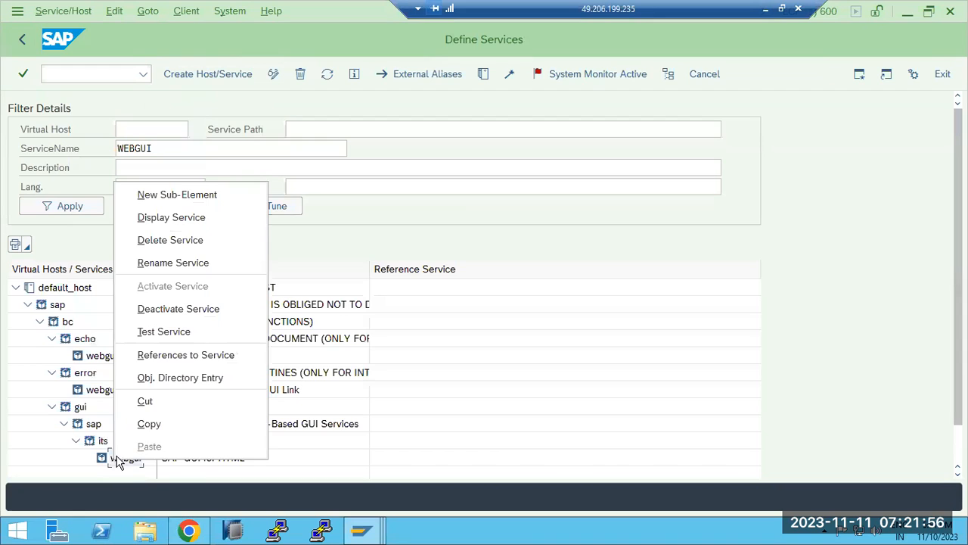
pyautogui.click(168, 326)
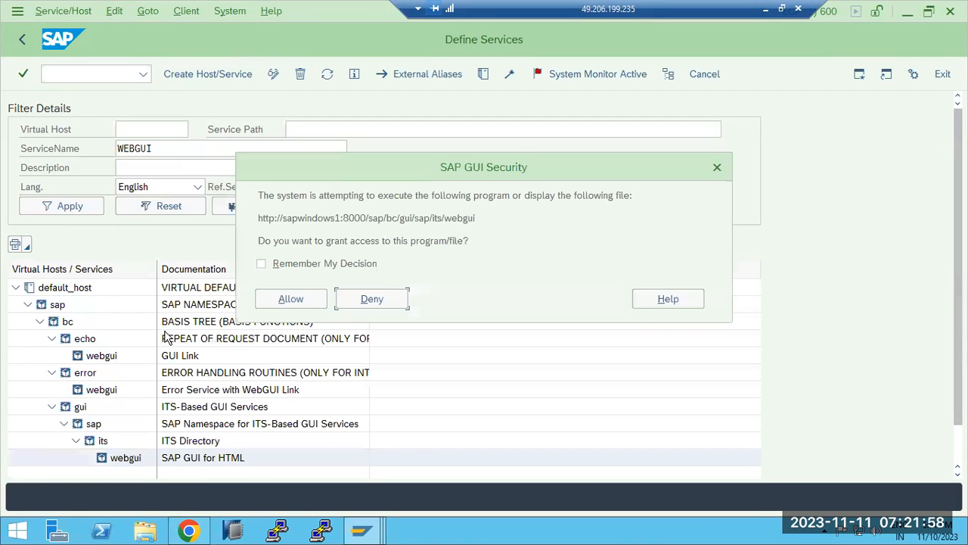
pyautogui.click(280, 296)
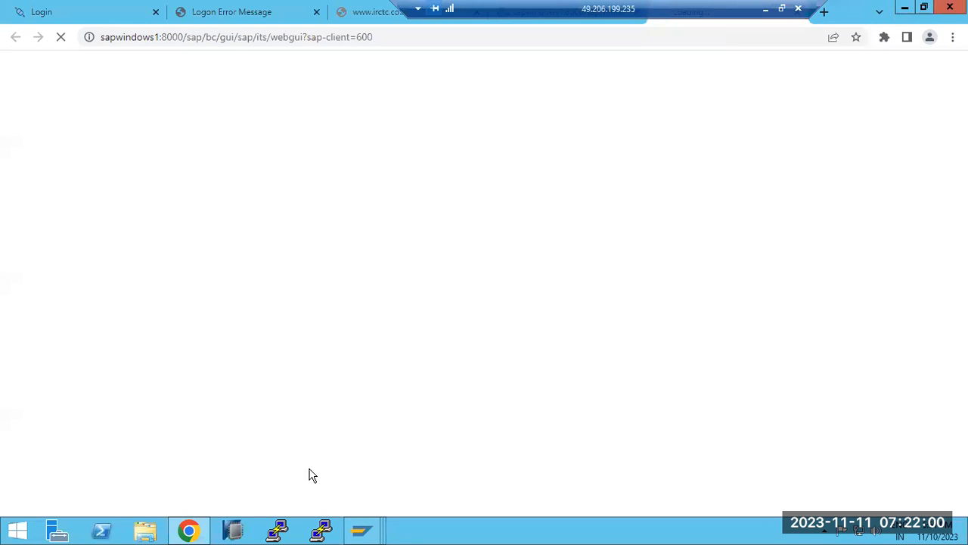
# Log on to the Web GUI in client 100, save the password, and run AL08
pyautogui.moveTo(361, 533)
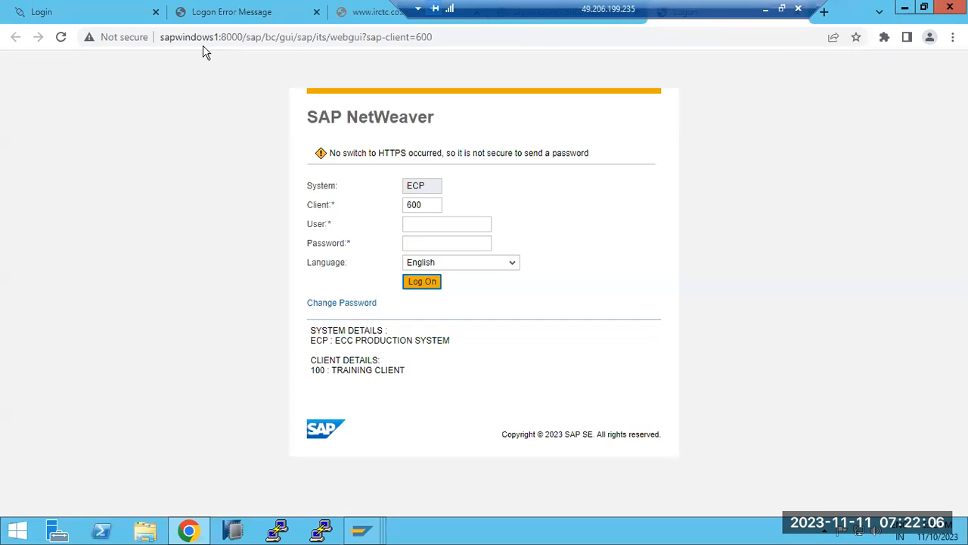
pyautogui.doubleClick(427, 211)
pyautogui.write('10')
pyautogui.write('a')
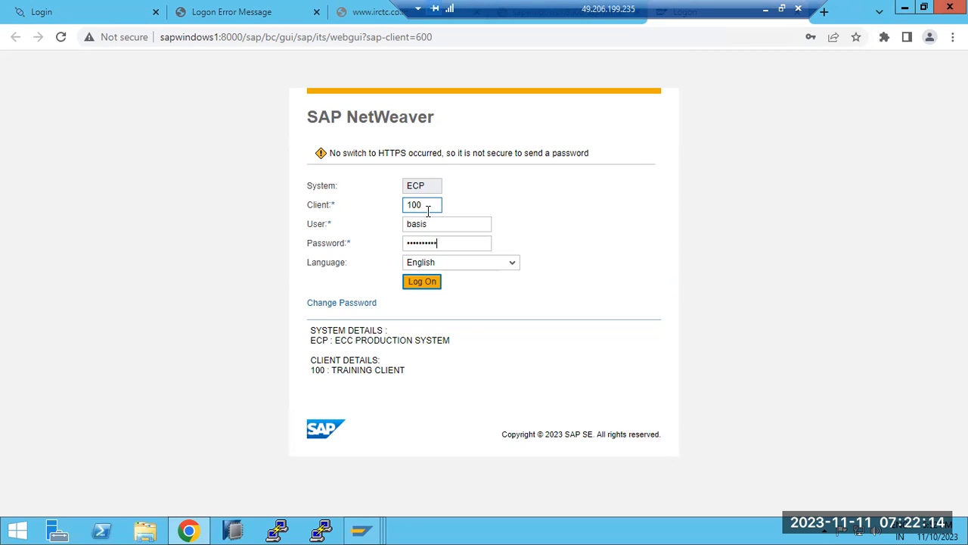
pyautogui.press('Return')
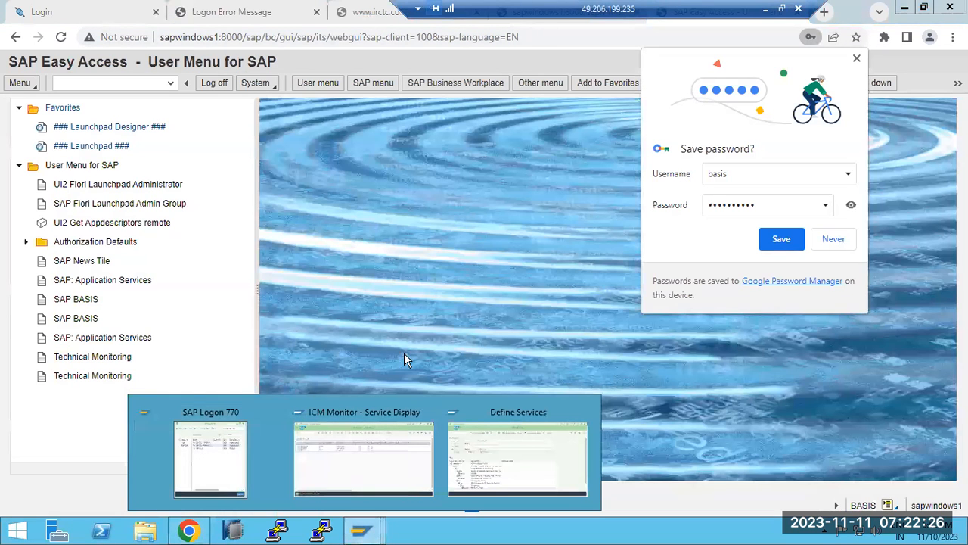
pyautogui.click(782, 240)
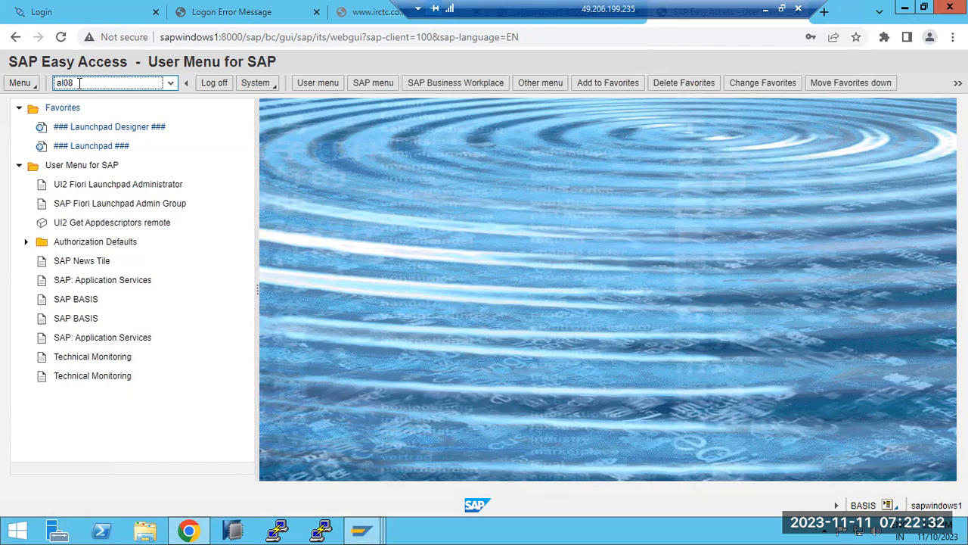
pyautogui.press('Return')
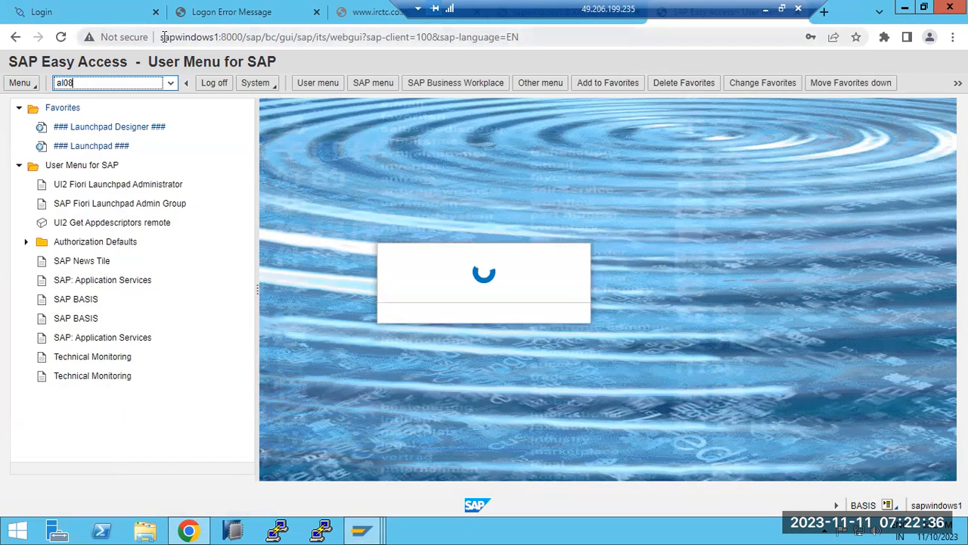
# Inspect the Web GUI URL's host, port 8000 and sap/bc/gui/sap/its path
pyautogui.moveTo(160, 37); pyautogui.dragTo(242, 37)
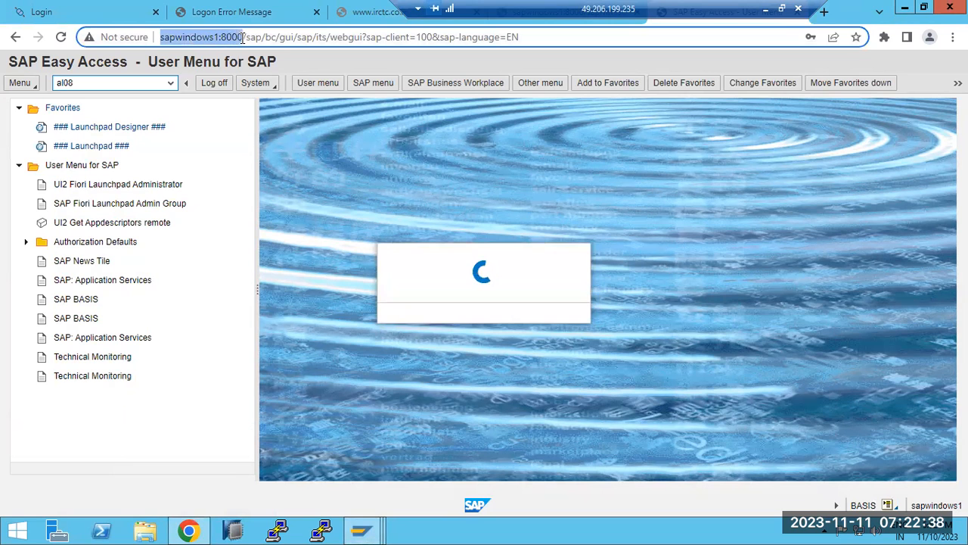
pyautogui.doubleClick(236, 36)
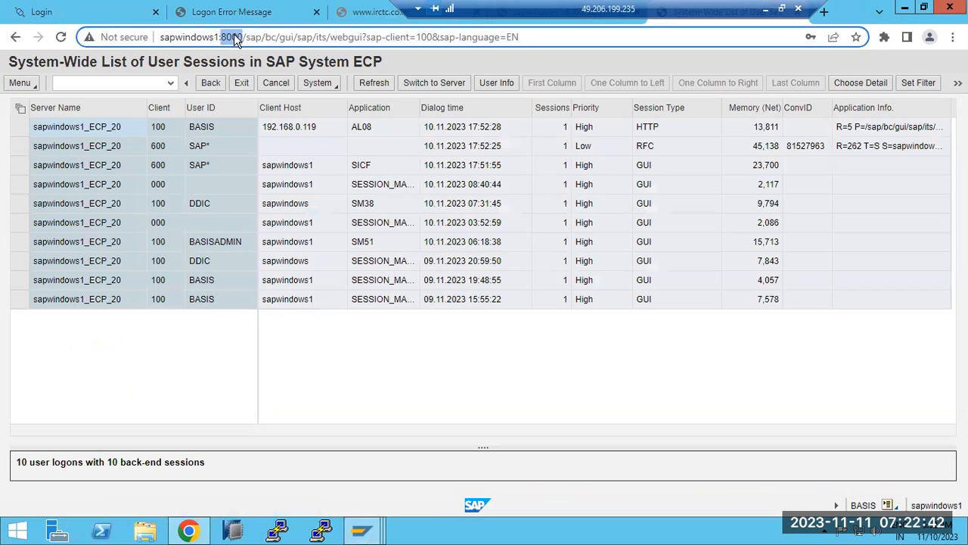
pyautogui.moveTo(246, 38); pyautogui.dragTo(366, 37)
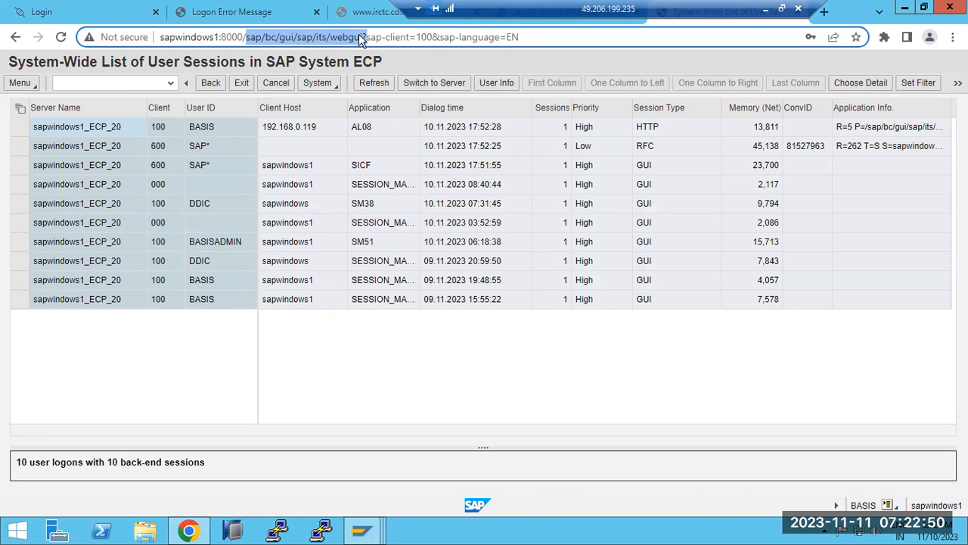
pyautogui.click(370, 530)
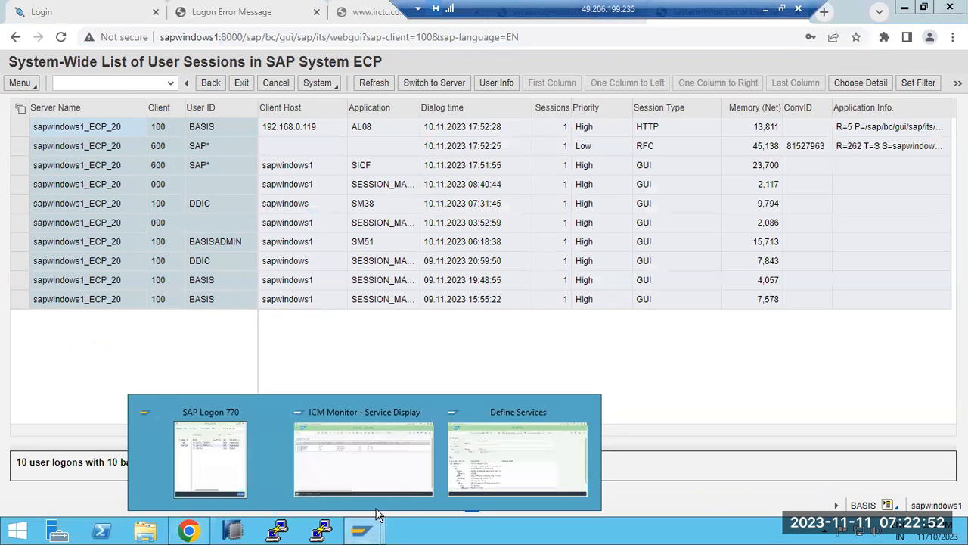
pyautogui.click(484, 459)
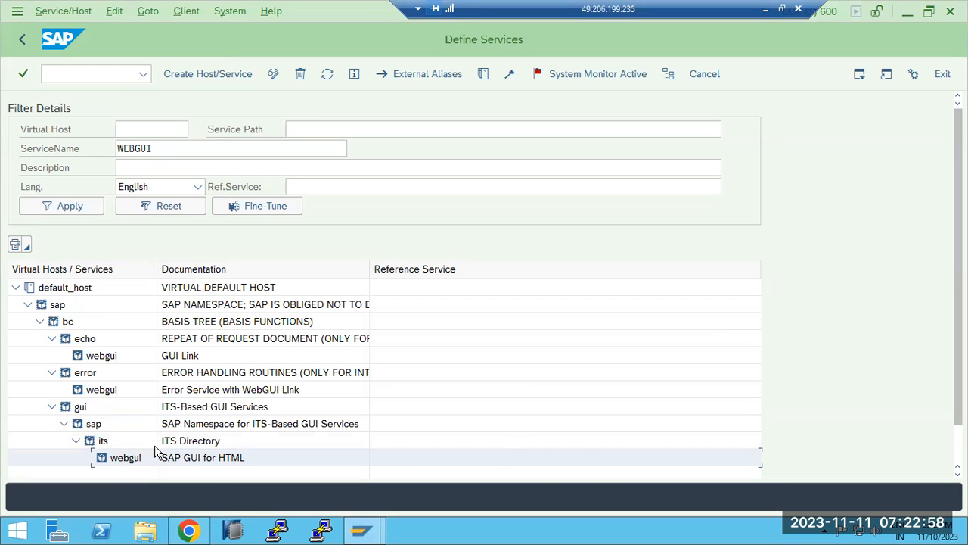
pyautogui.click(188, 532)
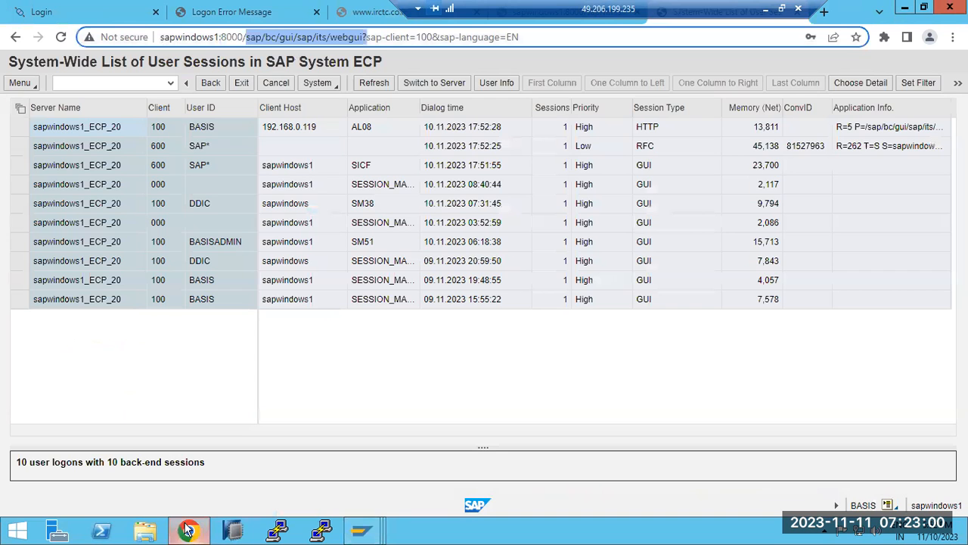
# Close the Login, Logon Error Message, leftover website and hrmssattach tabs
pyautogui.click(257, 22)
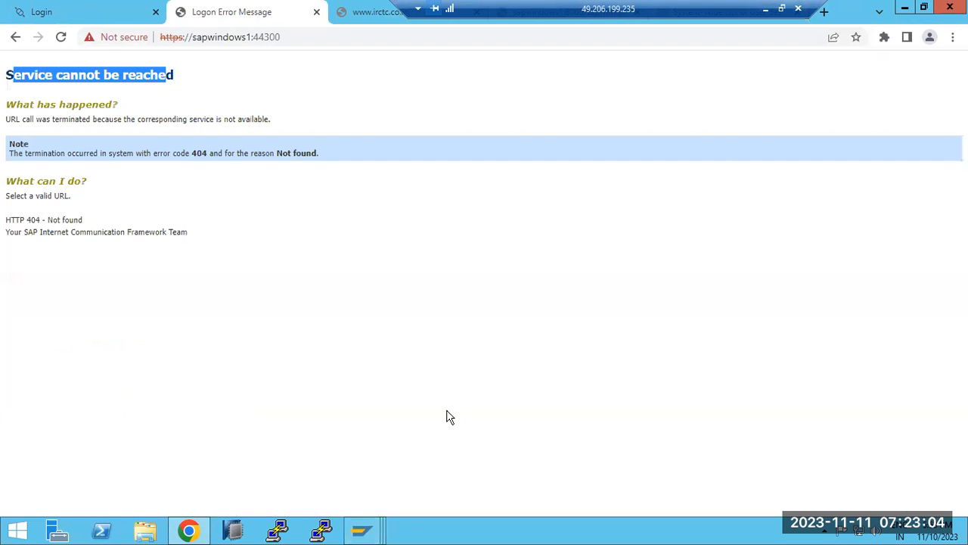
pyautogui.click(161, 23)
pyautogui.click(161, 23)
pyautogui.click(161, 23)
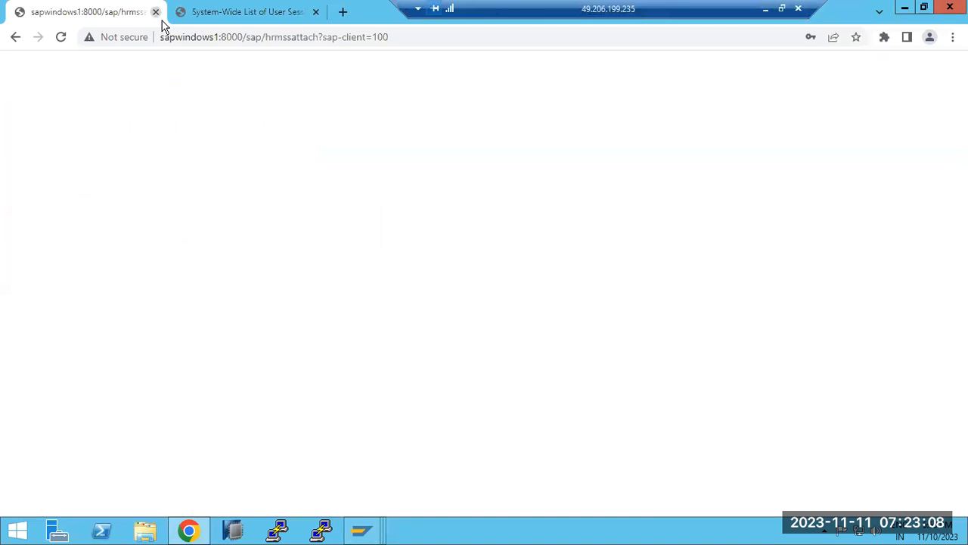
pyautogui.click(161, 22)
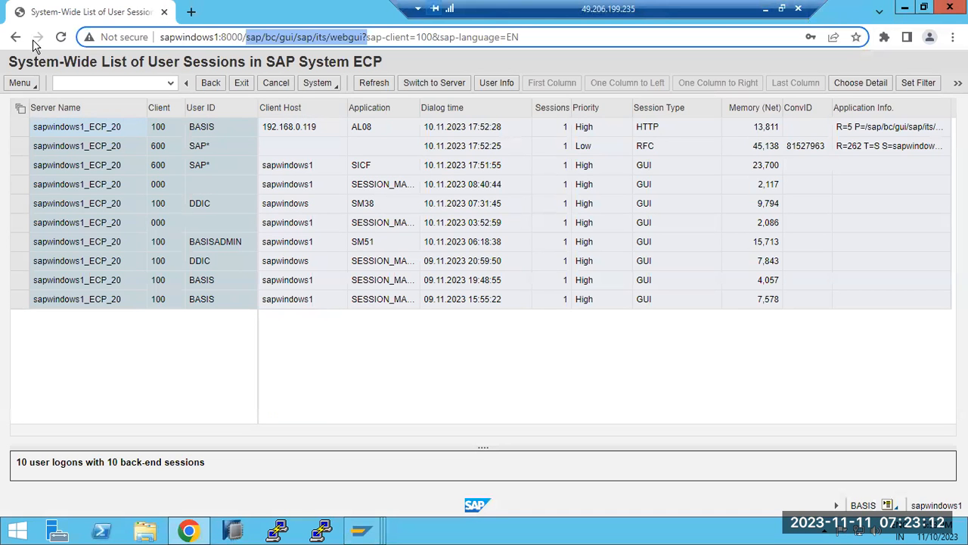
# Bookmark the SAP Web GUI Easy Access page in Chrome
pyautogui.click(211, 85)
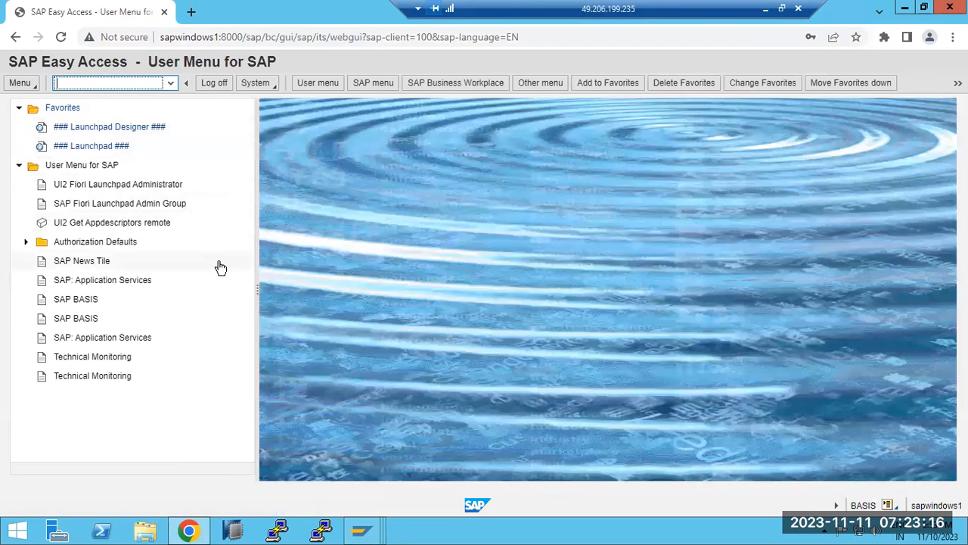
pyautogui.moveTo(362, 529)
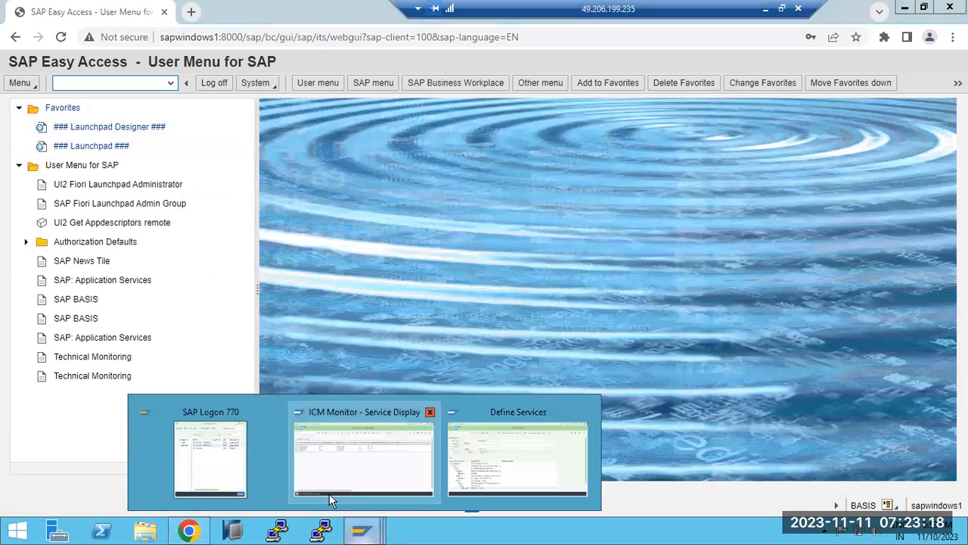
pyautogui.click(224, 459)
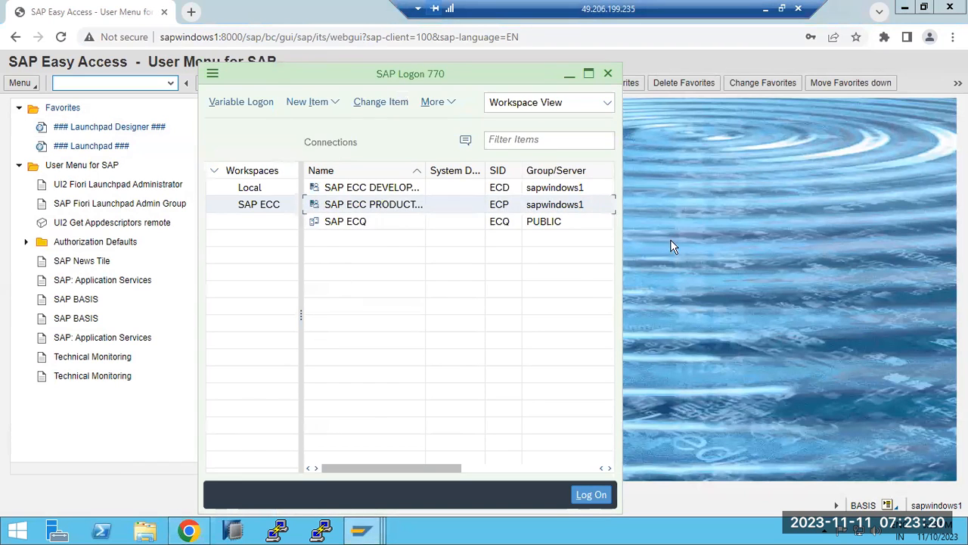
pyautogui.click(647, 238)
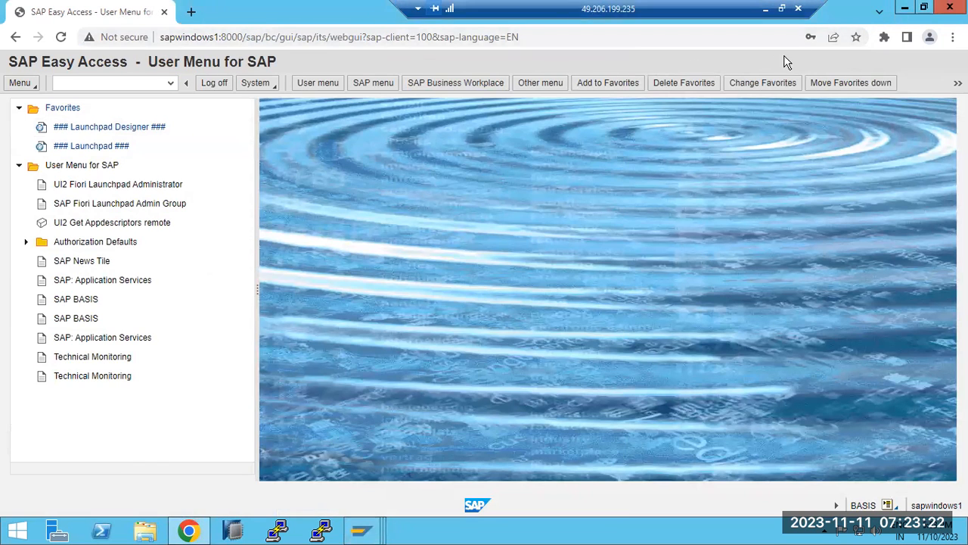
pyautogui.click(858, 40)
pyautogui.click(763, 167)
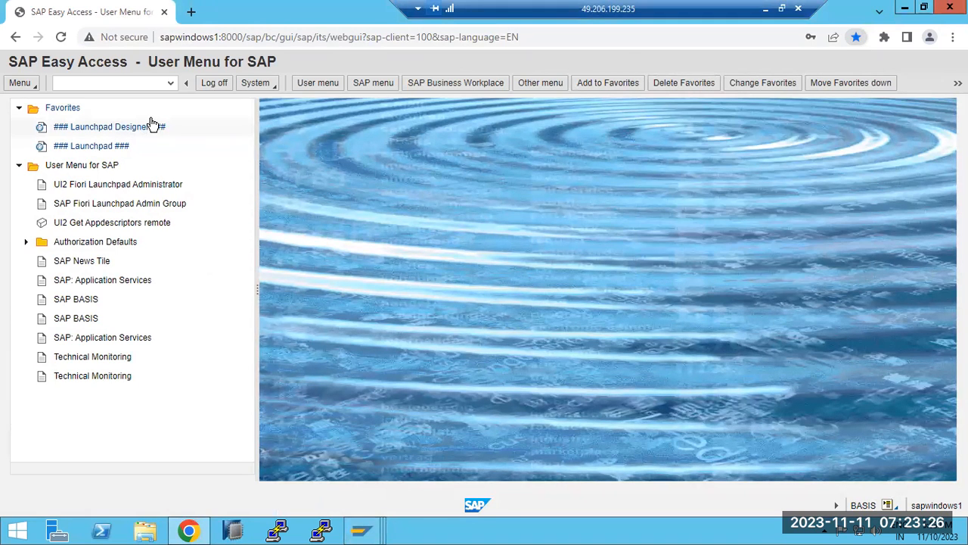
# Examine the host and port in the Web GUI address and open a new blank tab
pyautogui.click(211, 39)
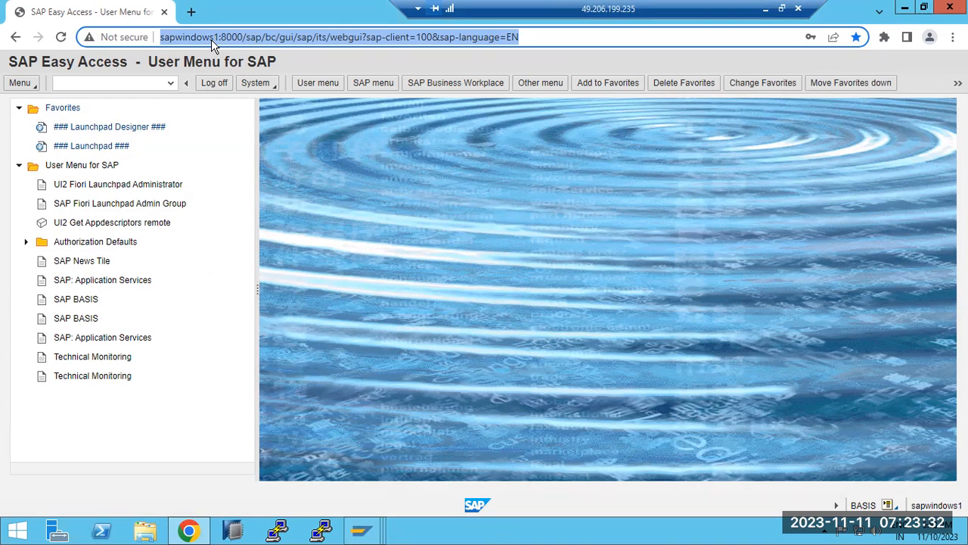
pyautogui.moveTo(242, 37); pyautogui.dragTo(147, 41)
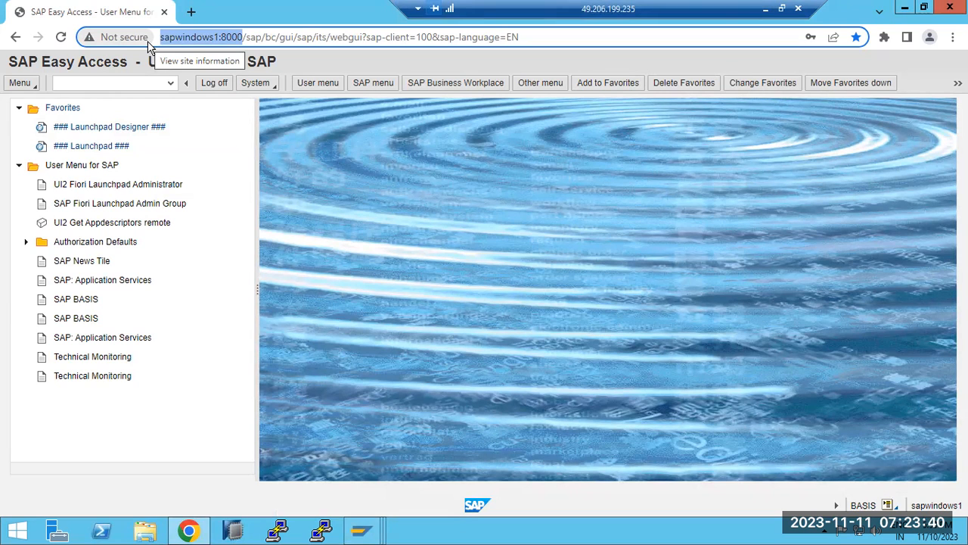
pyautogui.click(191, 11)
# Open the IRCTC train-search page (irctc.co.in/nget/train-search) in Chrome
pyautogui.write('ior')
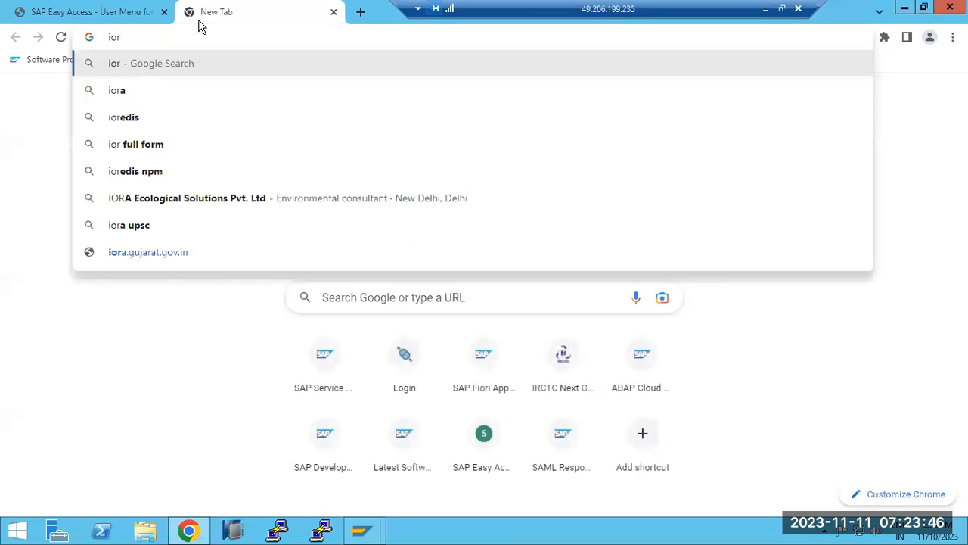
pyautogui.press('BackSpace')
pyautogui.press('BackSpace')
pyautogui.write('rctc.co.in')
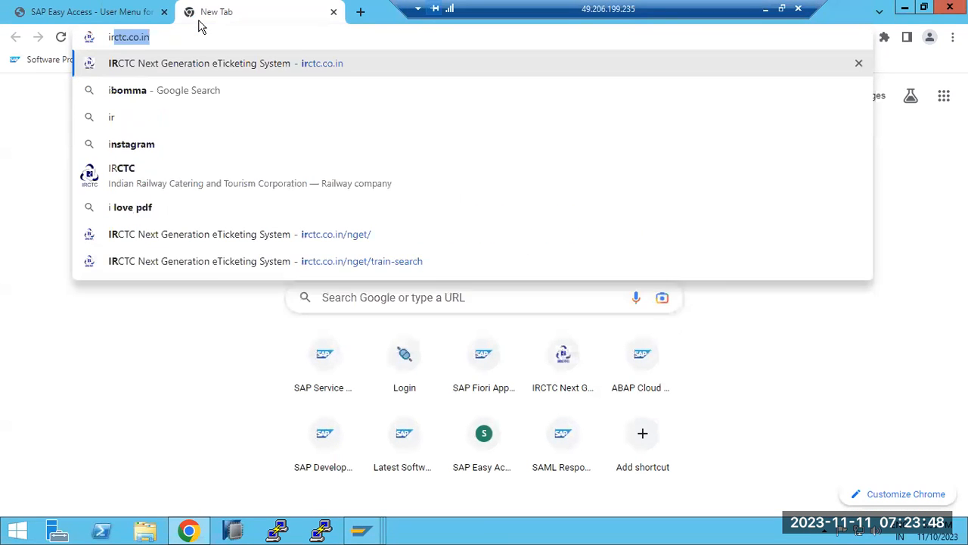
pyautogui.click(244, 65)
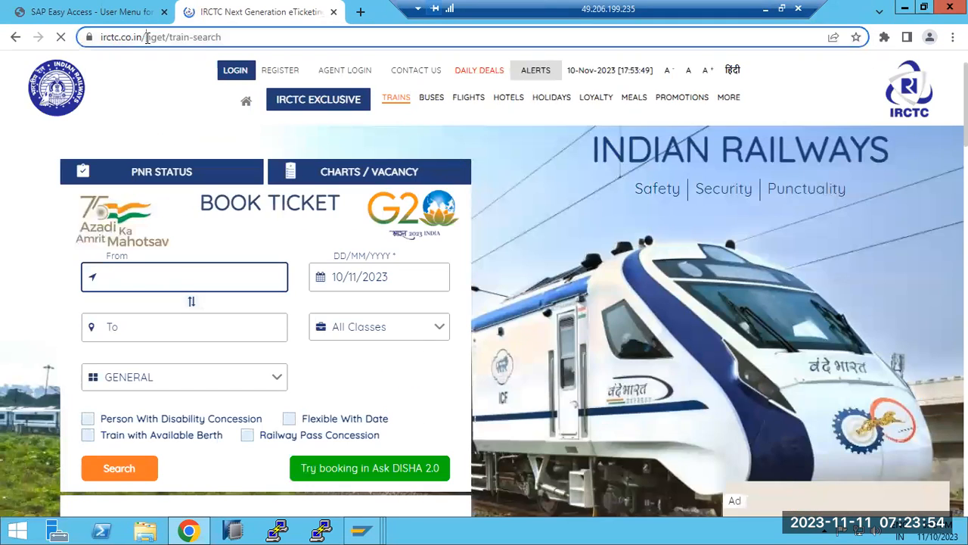
# Select the nget/train-search path in the address and switch back to SAP Define Services
pyautogui.moveTo(147, 38); pyautogui.dragTo(221, 37)
pyautogui.hotkey('ctrl', 'c')
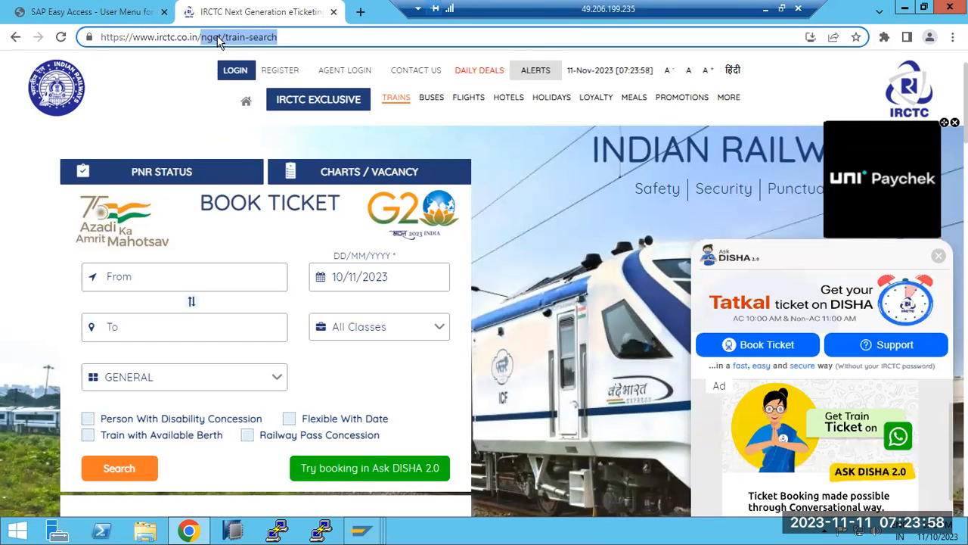
pyautogui.click(362, 530)
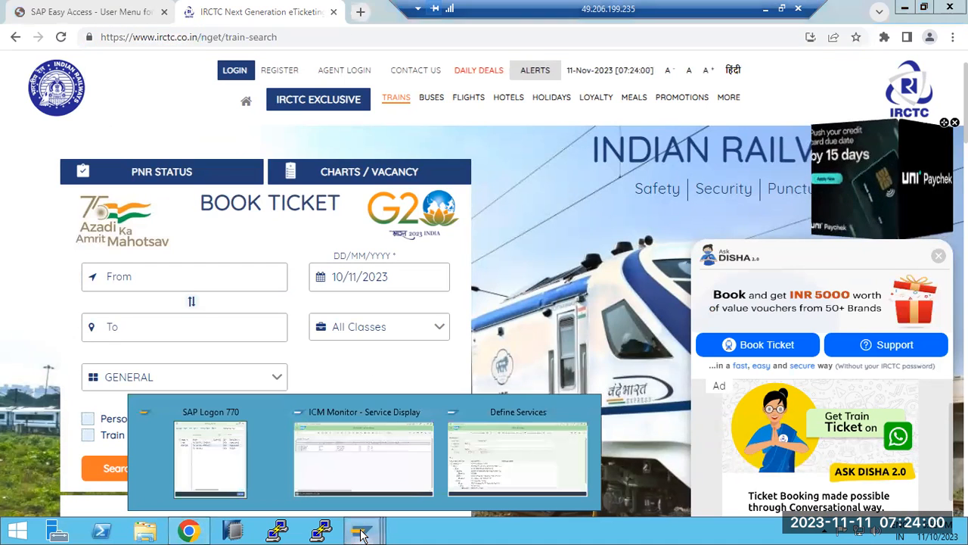
pyautogui.click(514, 450)
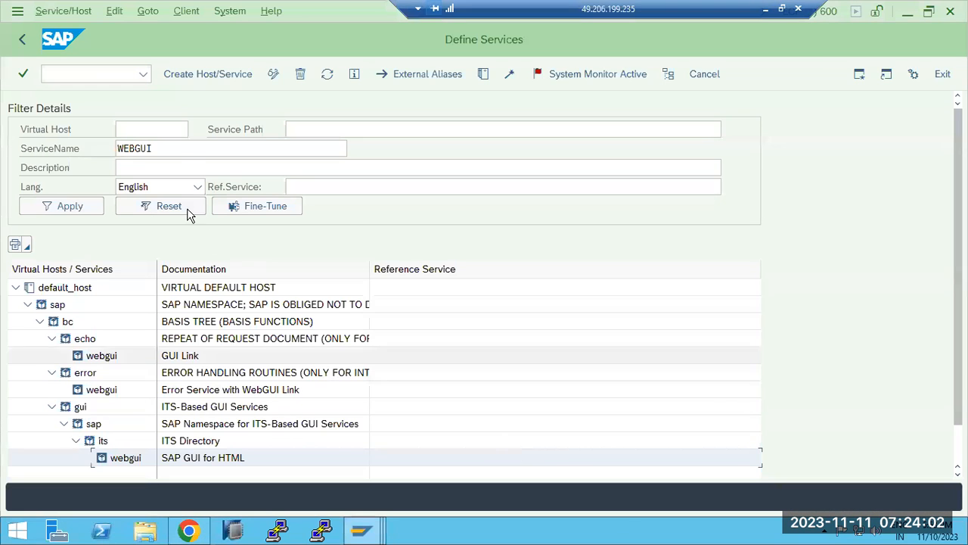
# Search Define Services with Service Path nget/train-search and an empty Service Name
pyautogui.click(180, 149)
pyautogui.doubleClick(180, 149)
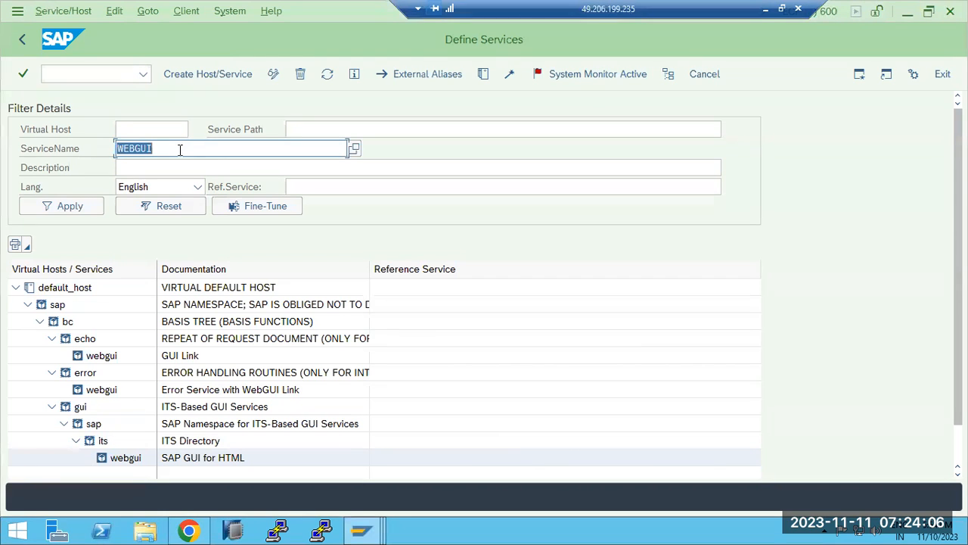
pyautogui.click(295, 130)
pyautogui.click(20, 41)
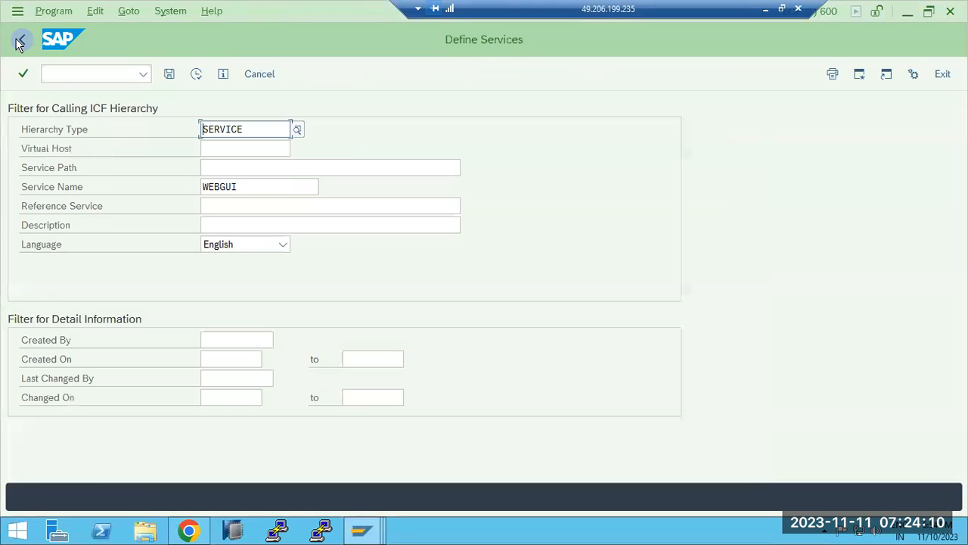
pyautogui.click(255, 167)
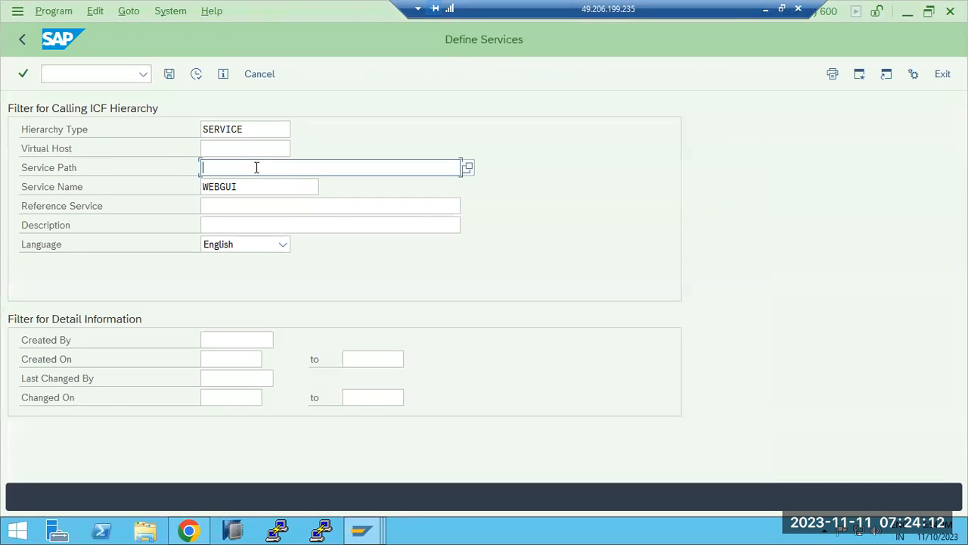
pyautogui.hotkey('ctrl', 'v')
pyautogui.click(246, 184)
pyautogui.doubleClick(247, 185)
pyautogui.press('BackSpace')
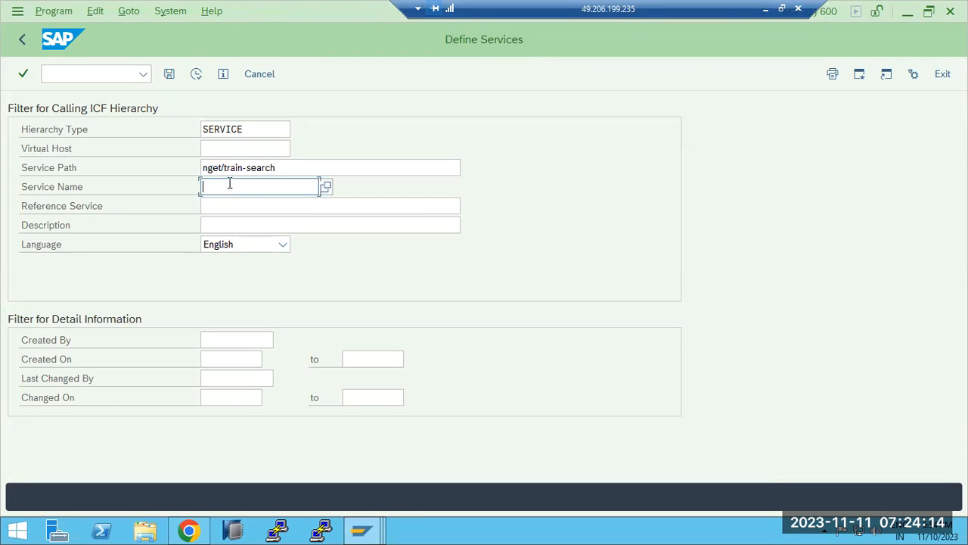
pyautogui.click(203, 167)
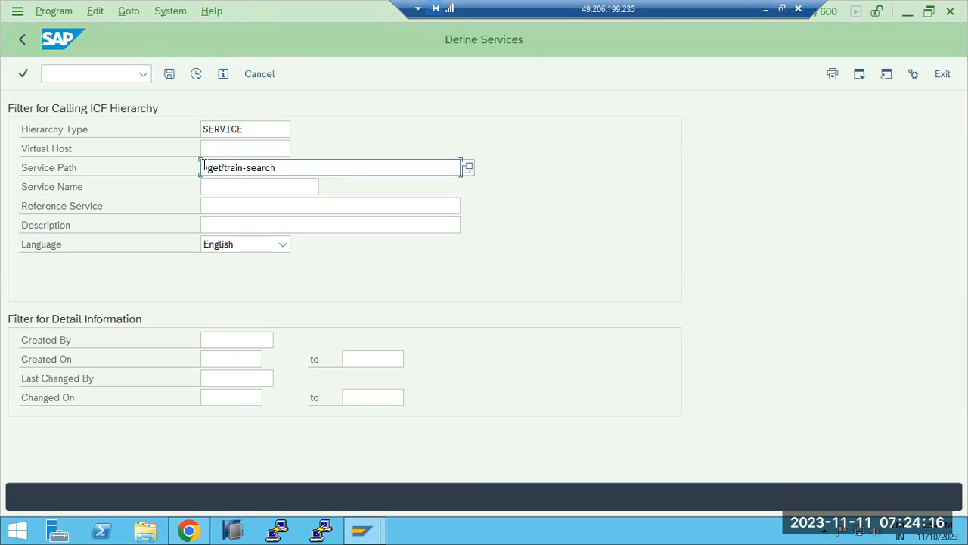
pyautogui.click(224, 168)
pyautogui.click(197, 76)
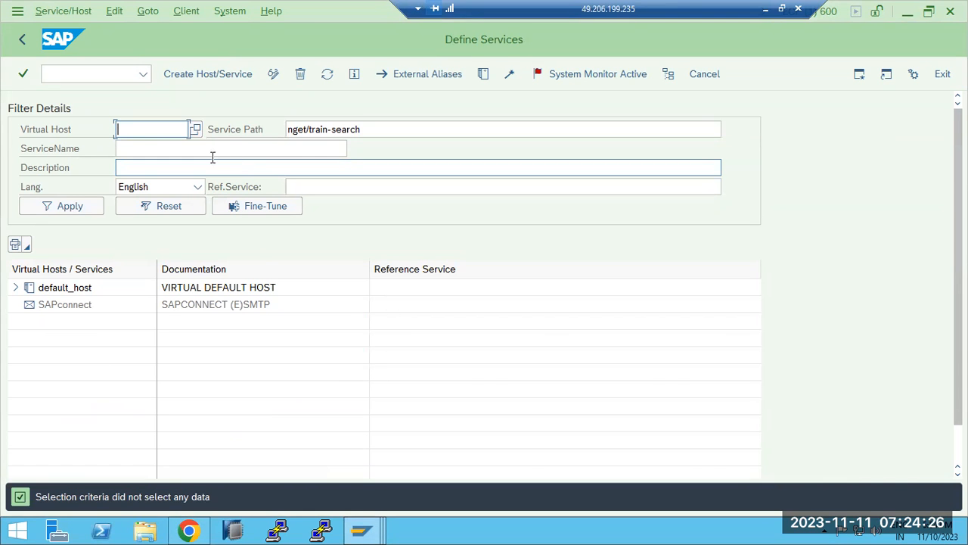
# Leave service maintenance and rerun SICF listing all services with no filters
pyautogui.click(22, 40)
pyautogui.click(22, 41)
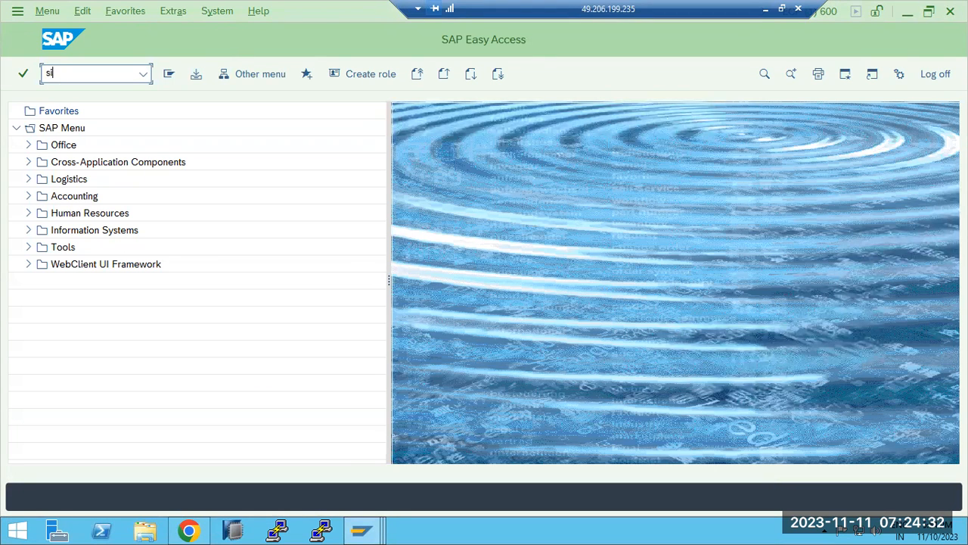
pyautogui.click(59, 77)
pyautogui.write('sicf')
pyautogui.press('Return')
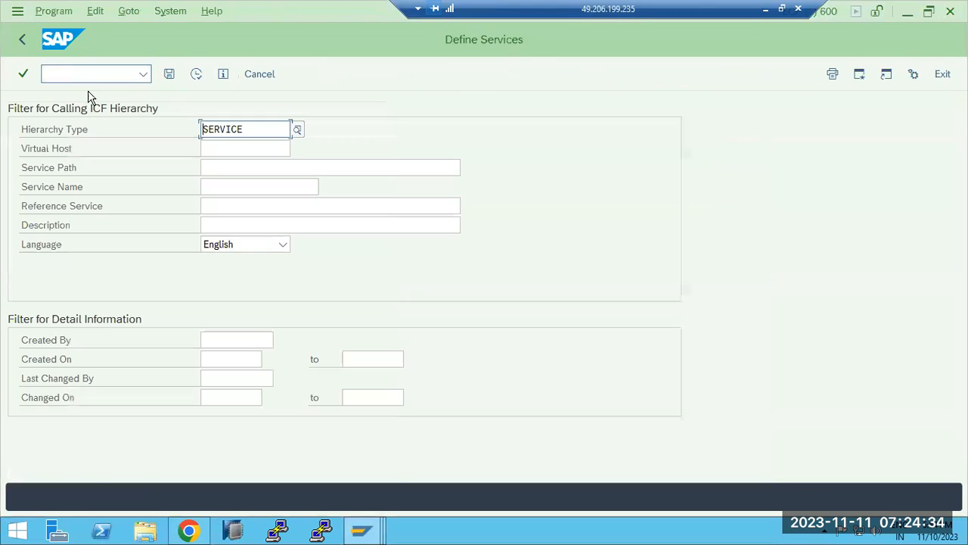
pyautogui.click(196, 74)
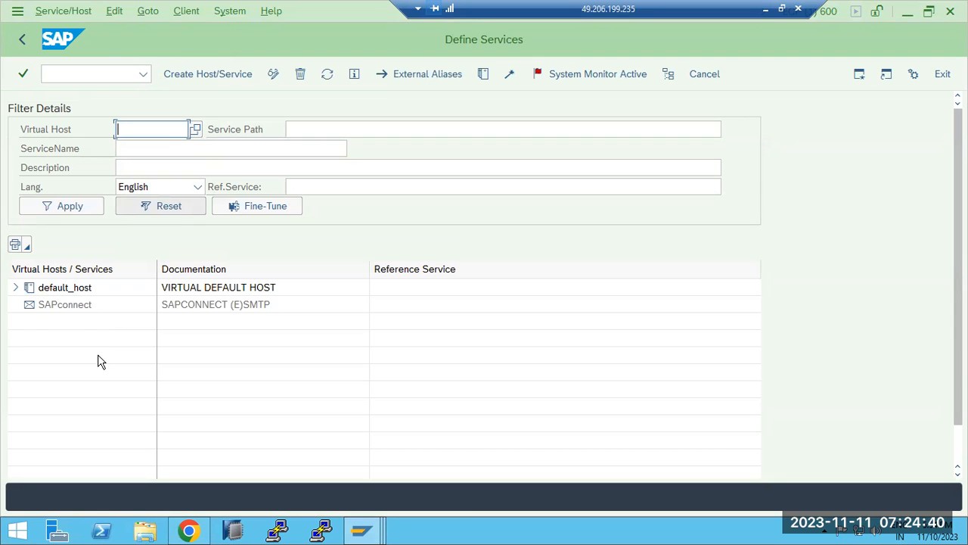
# Check the browser tabs, then return Define Services to its filter screen and focus the command field
pyautogui.click(188, 530)
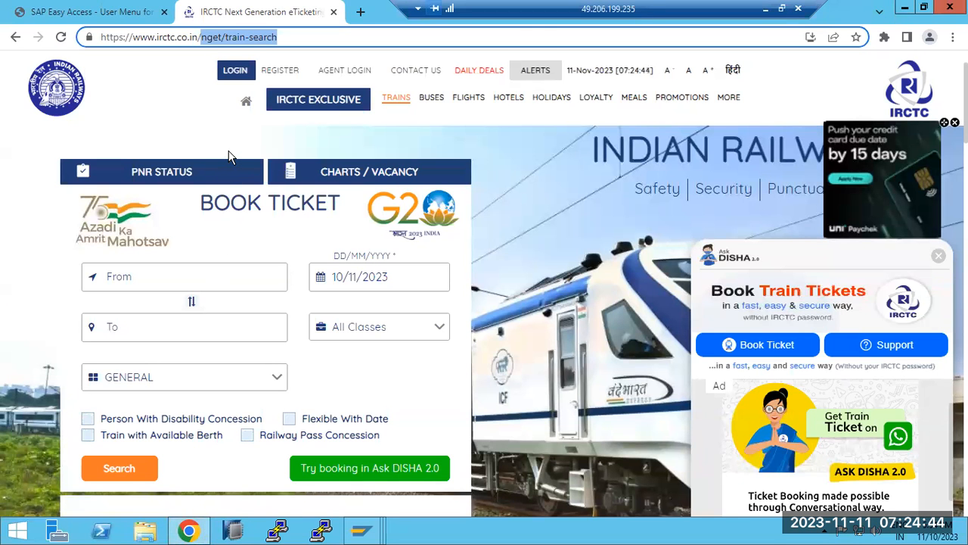
pyautogui.click(191, 531)
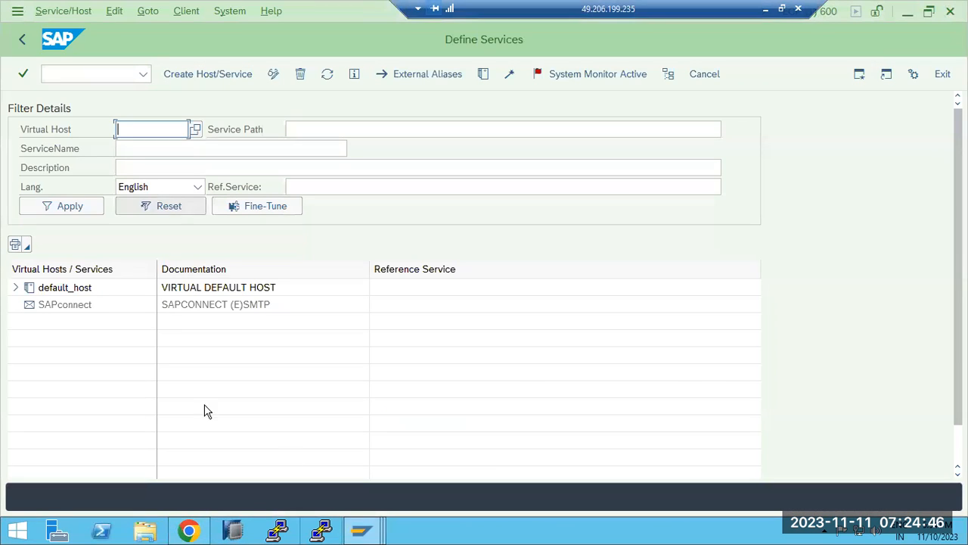
pyautogui.click(24, 41)
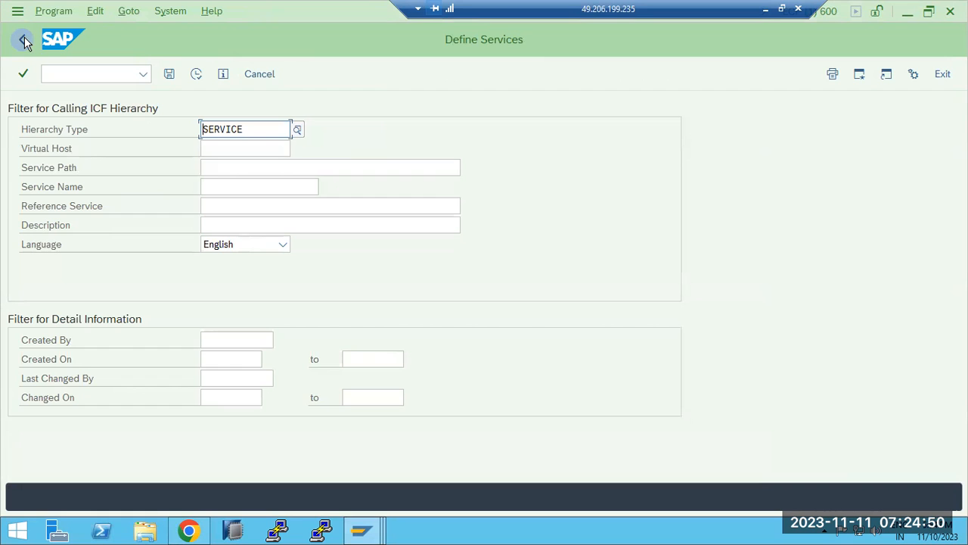
pyautogui.click(361, 531)
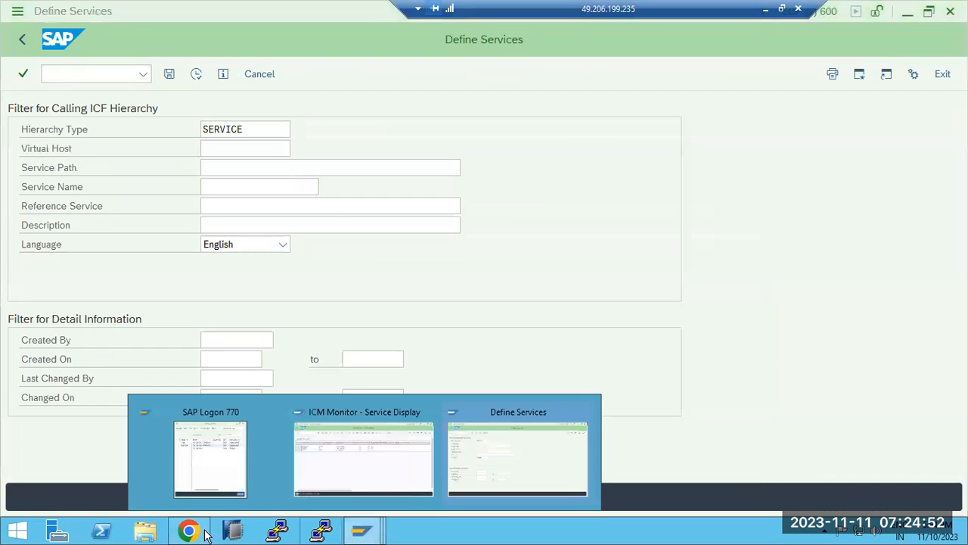
pyautogui.click(189, 531)
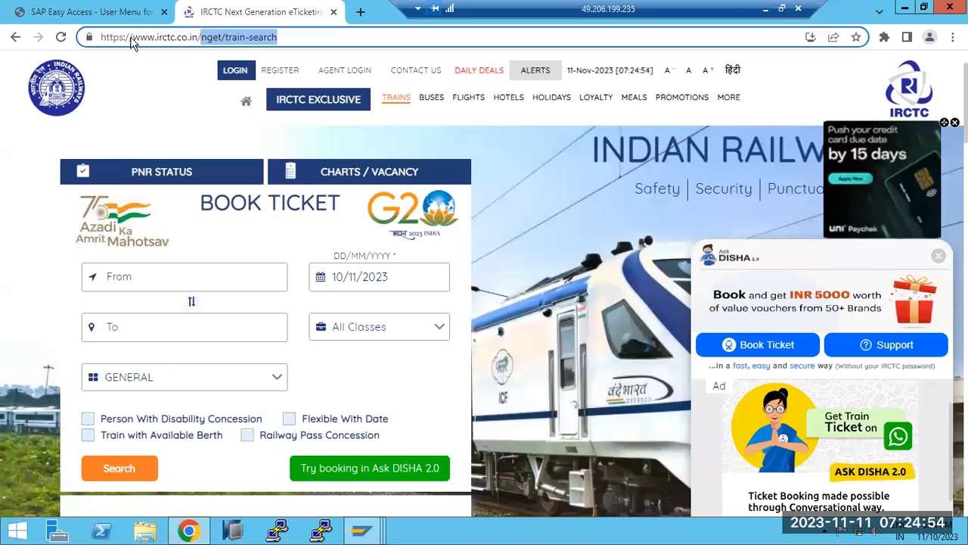
pyautogui.click(125, 12)
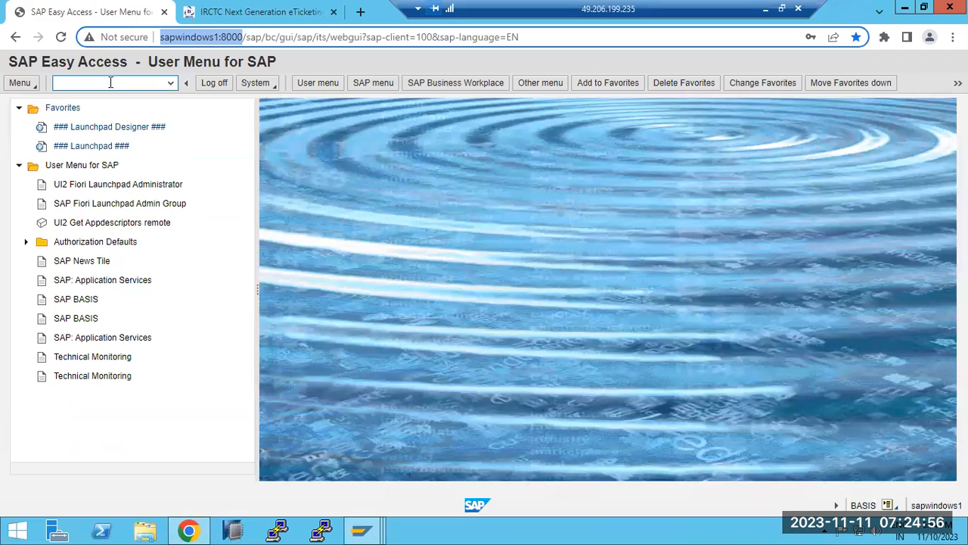
pyautogui.click(361, 531)
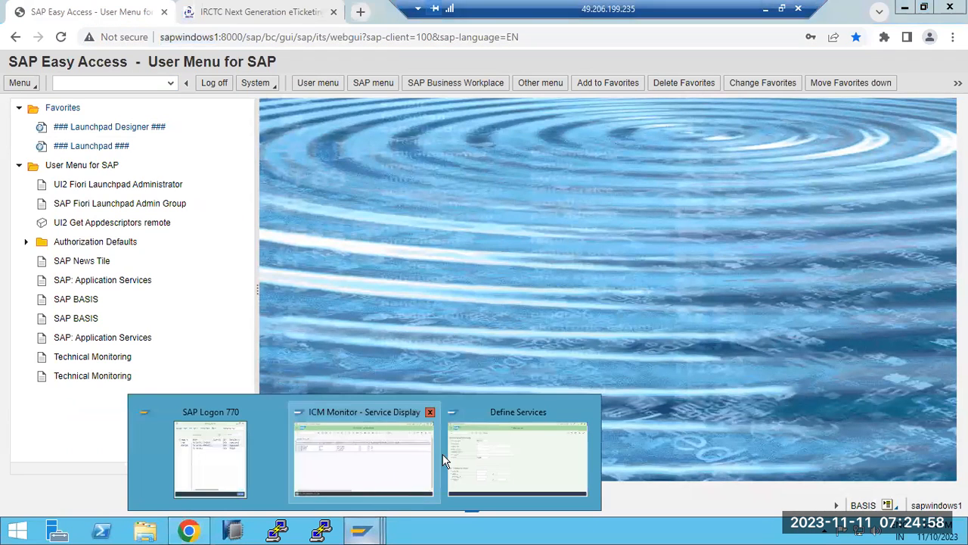
pyautogui.click(494, 448)
pyautogui.click(71, 76)
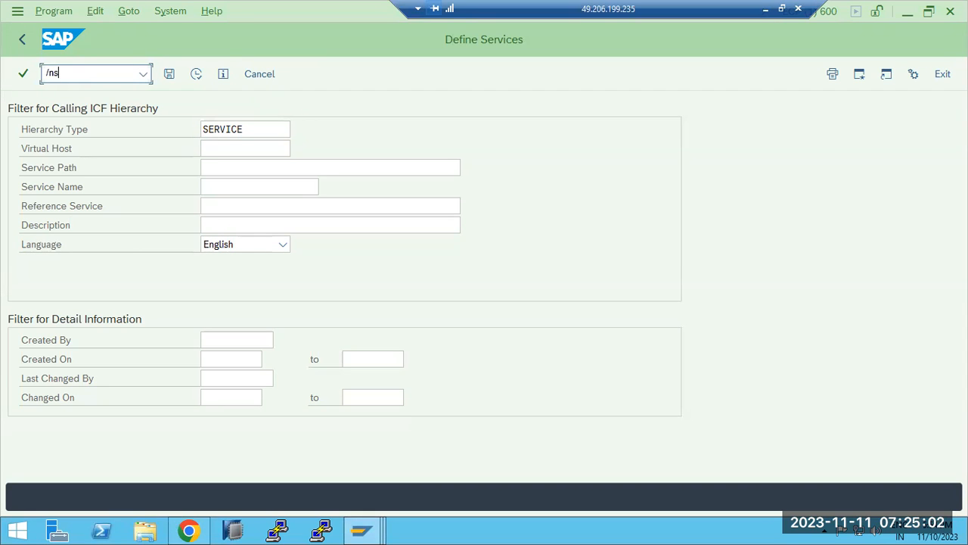
# Open the ICM Monitor with /nSMICM and review its active HTTP, SMTP and HTTPS services
pyautogui.press('Return')
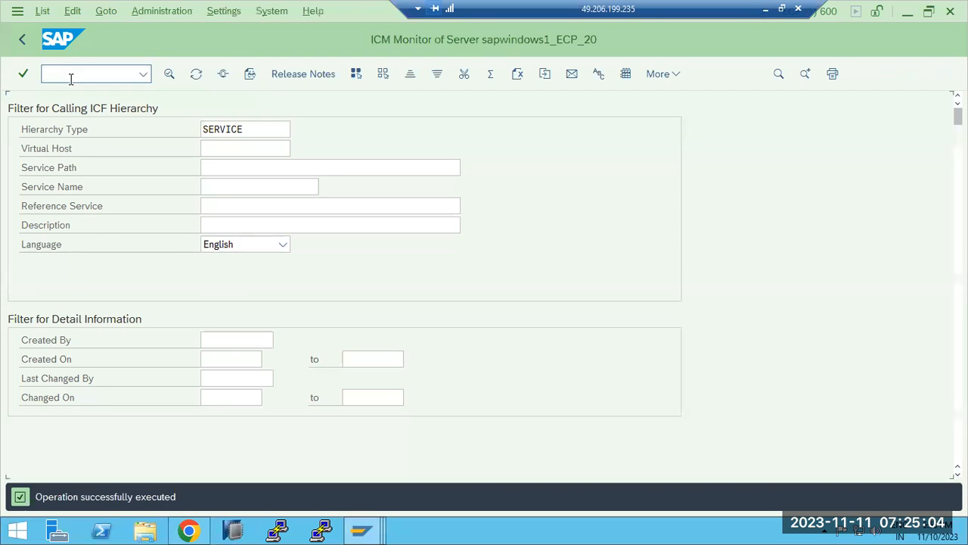
pyautogui.click(106, 13)
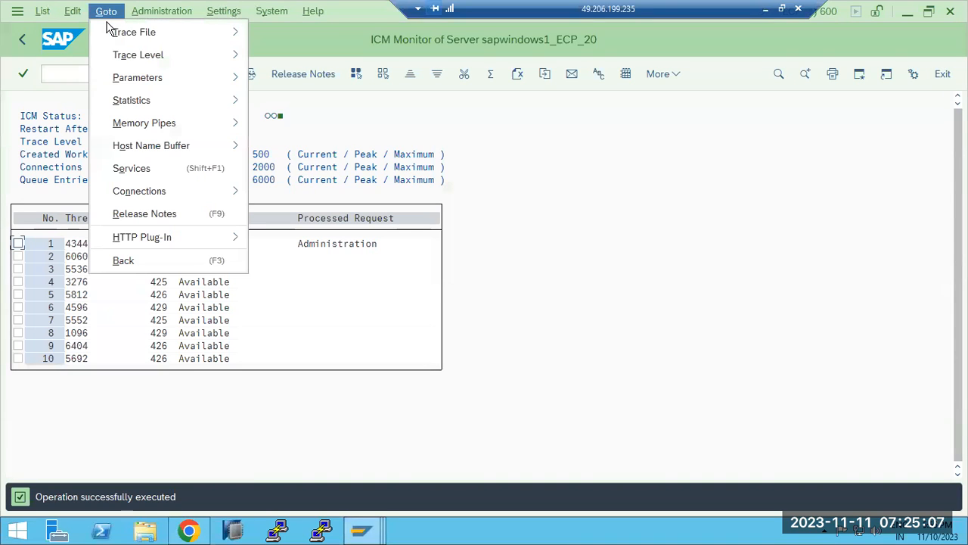
pyautogui.click(126, 171)
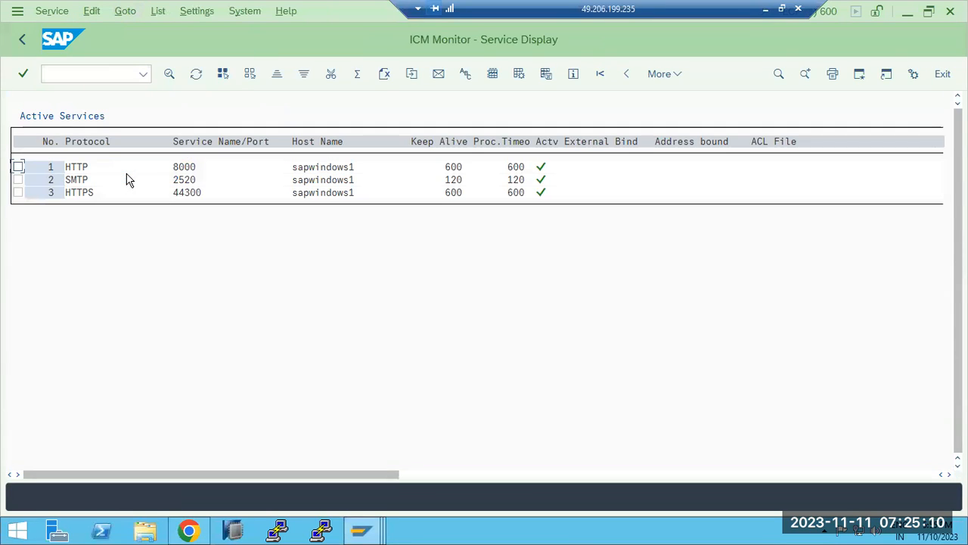
pyautogui.click(22, 45)
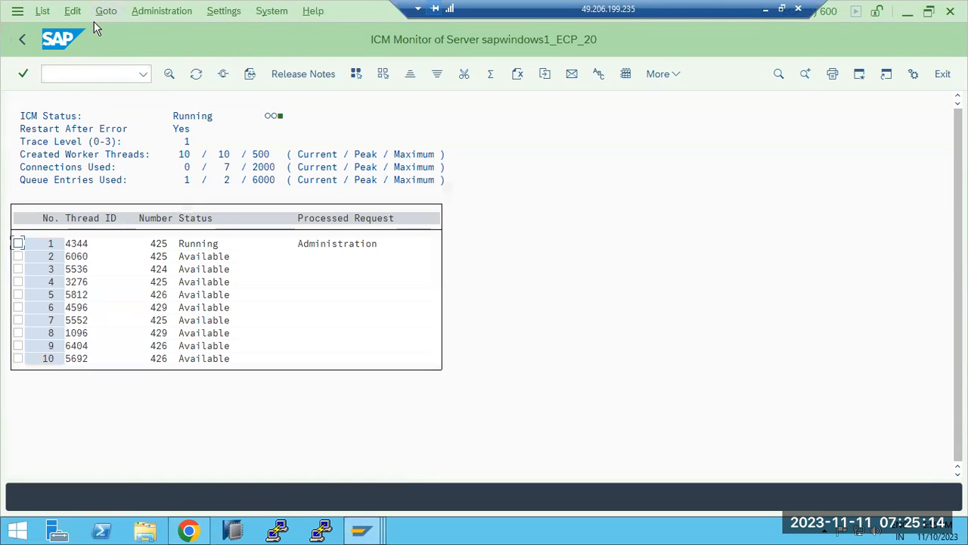
# Restart all ICM processes via Administration > ICM > Hard Shut Down > Global, confirming it
pyautogui.click(149, 15)
pyautogui.moveTo(161, 30)
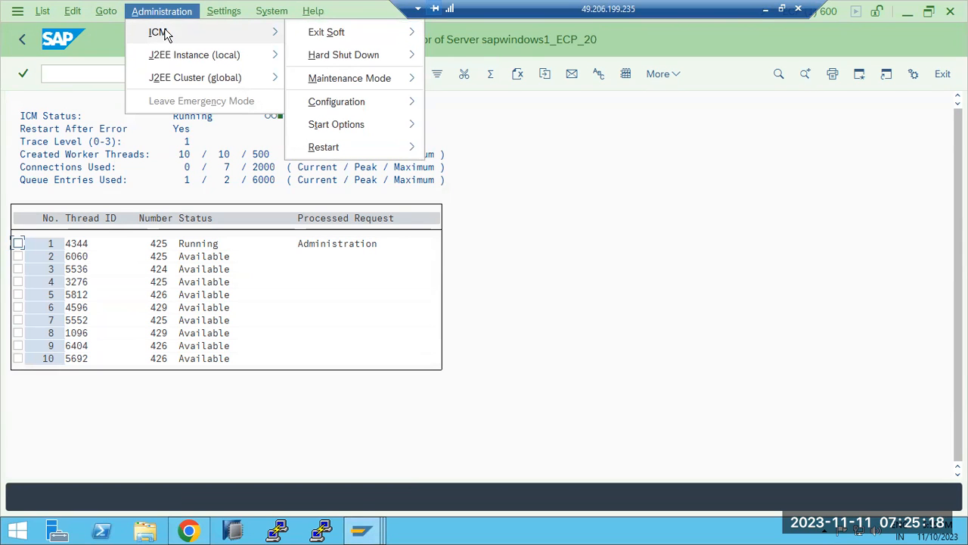
pyautogui.moveTo(352, 38)
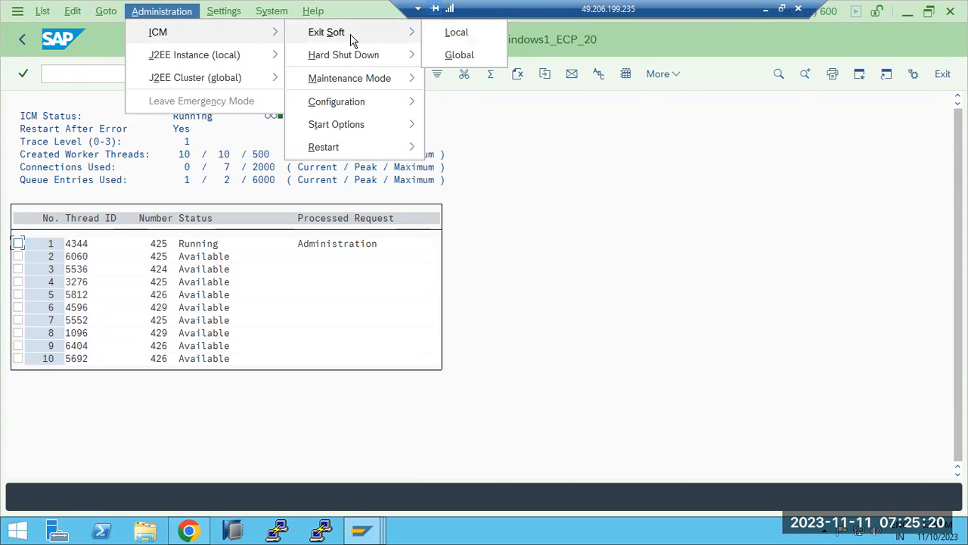
pyautogui.moveTo(389, 53)
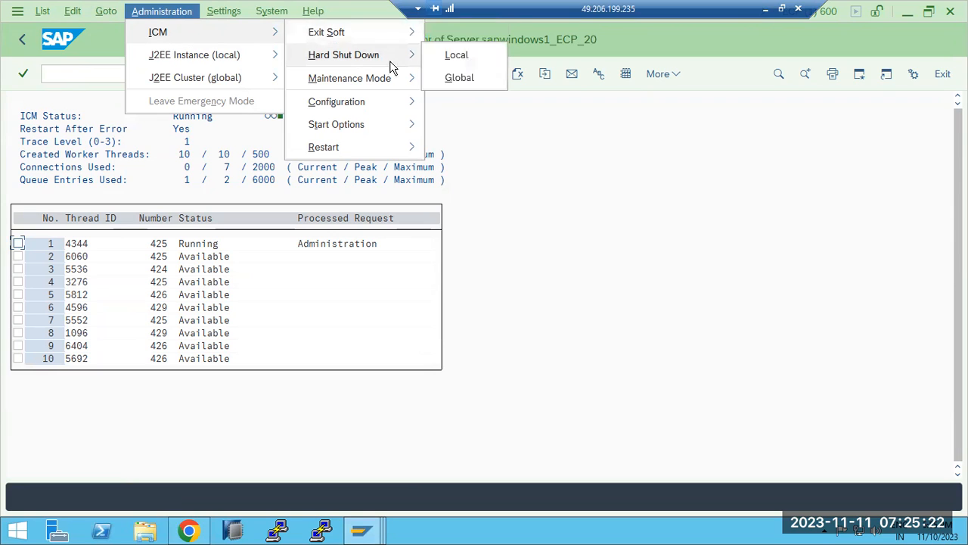
pyautogui.click(469, 79)
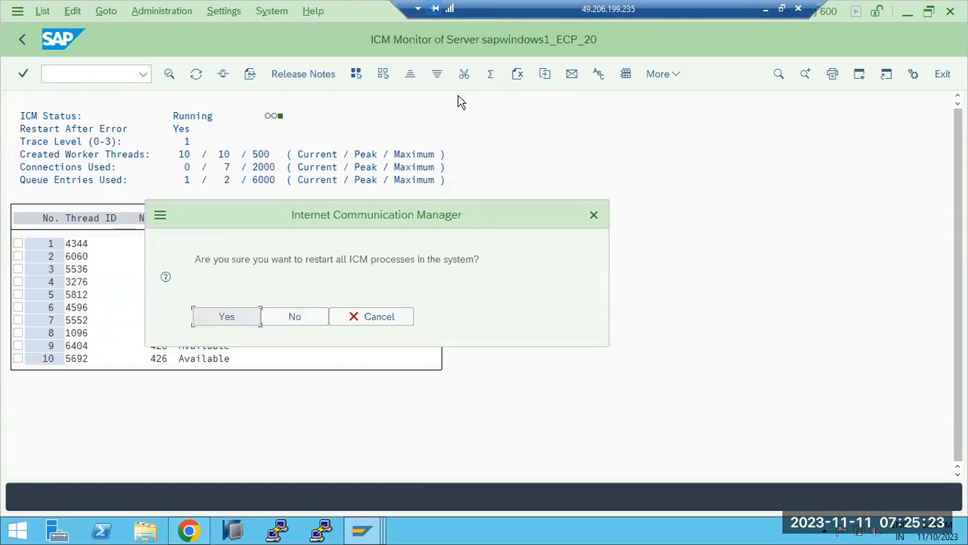
pyautogui.click(235, 322)
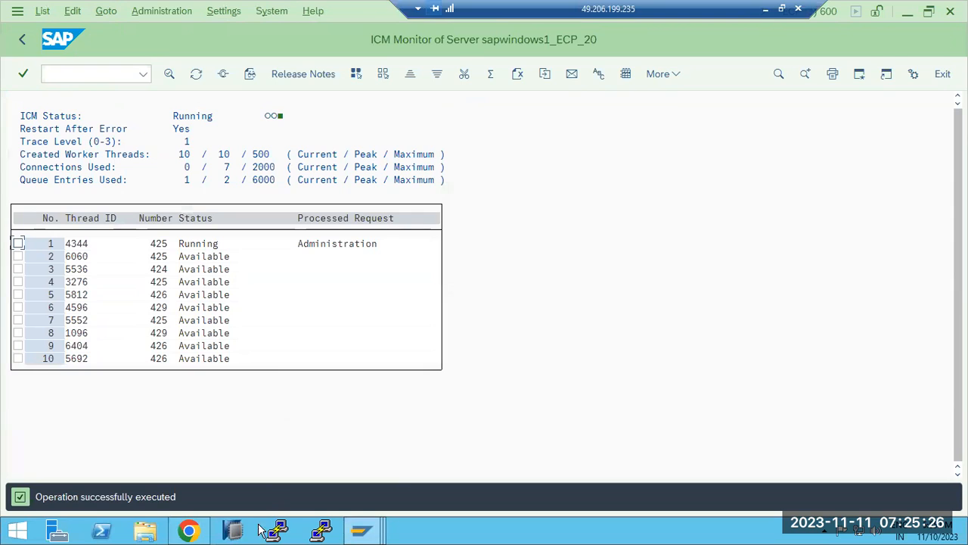
# Reload the Web GUI page in Chrome and select the connection-refused error heading
pyautogui.click(188, 529)
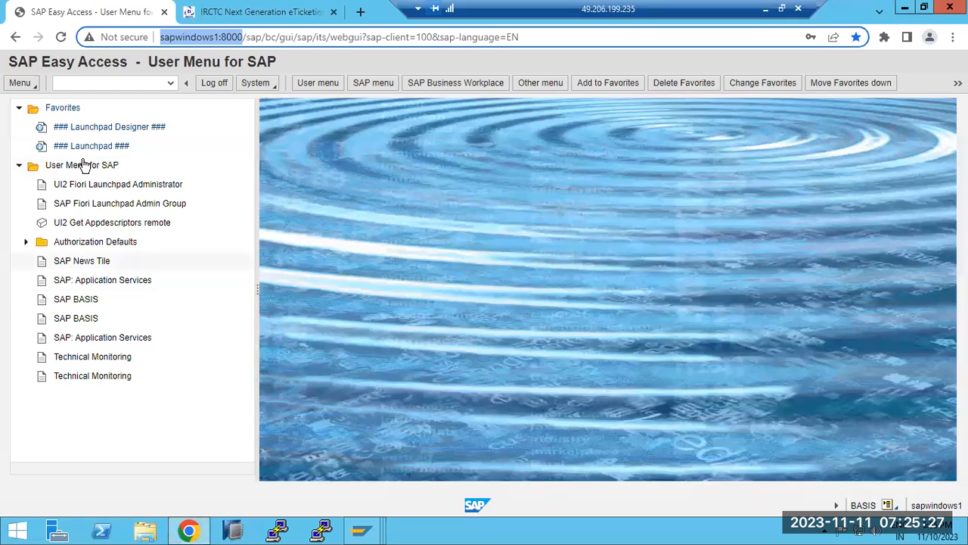
pyautogui.click(61, 38)
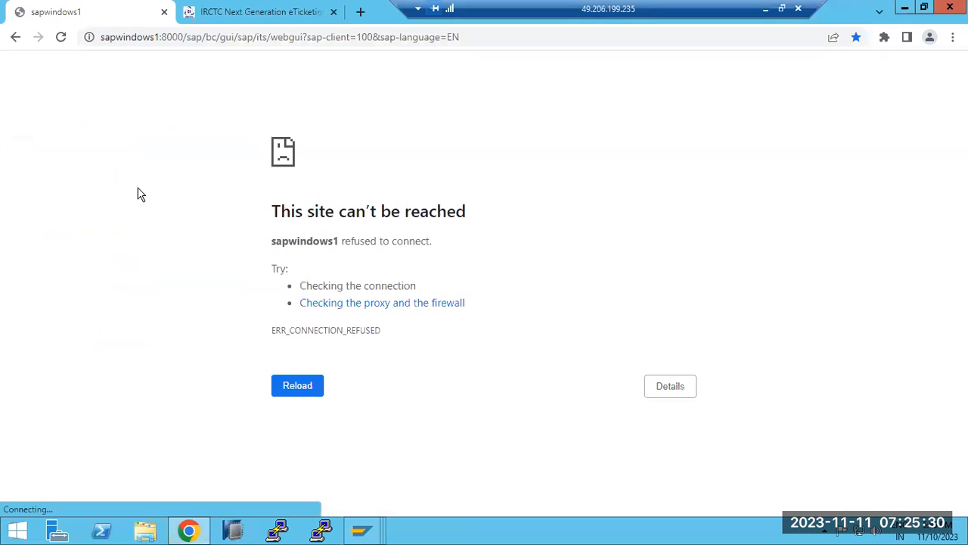
pyautogui.moveTo(280, 212); pyautogui.dragTo(476, 217)
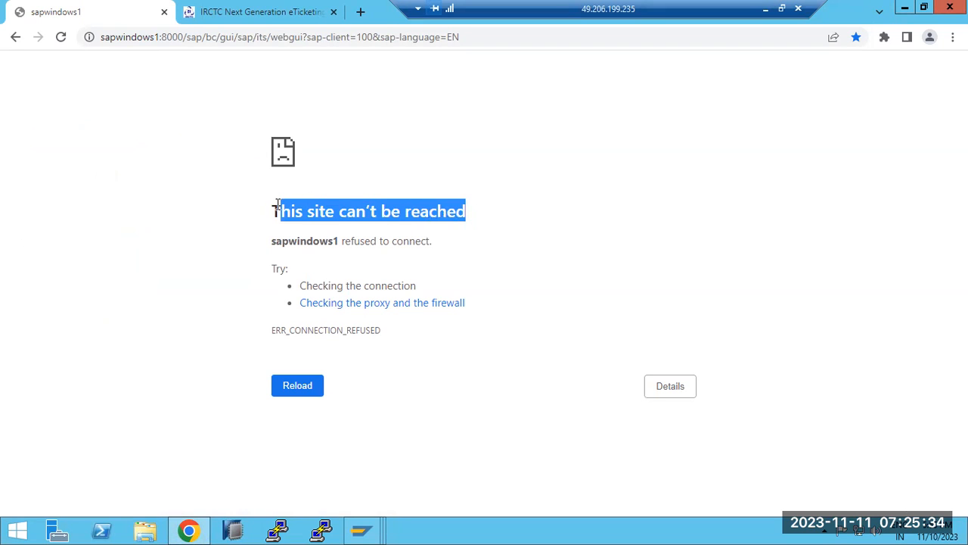
pyautogui.moveTo(272, 211); pyautogui.dragTo(469, 212)
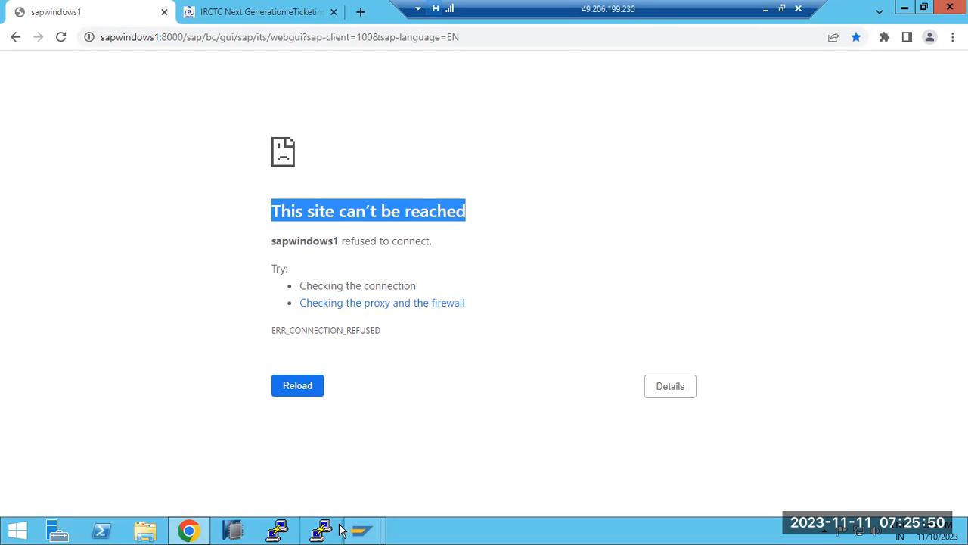
# Refresh the ICM Monitor thread list in SAP, then return to the browser error page
pyautogui.click(363, 529)
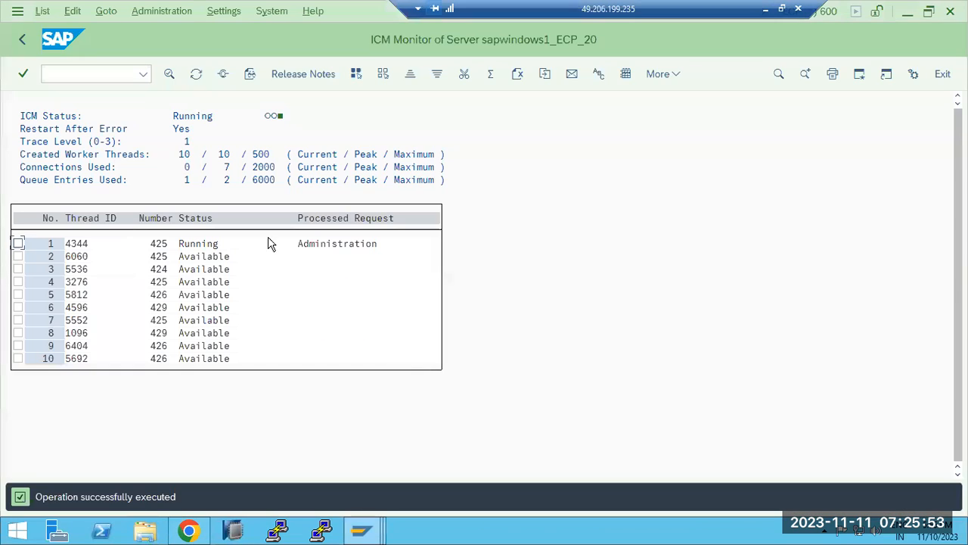
pyautogui.click(503, 442)
pyautogui.click(196, 73)
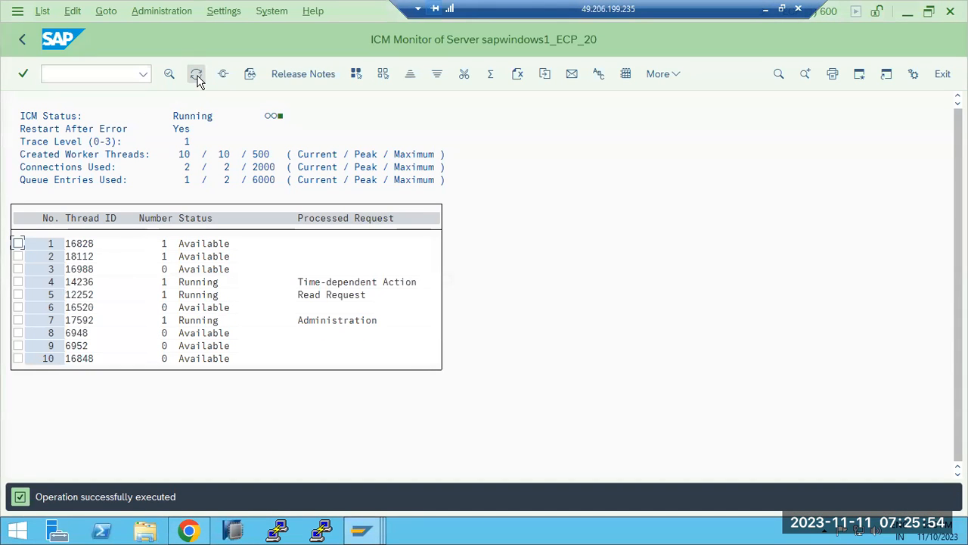
pyautogui.click(189, 529)
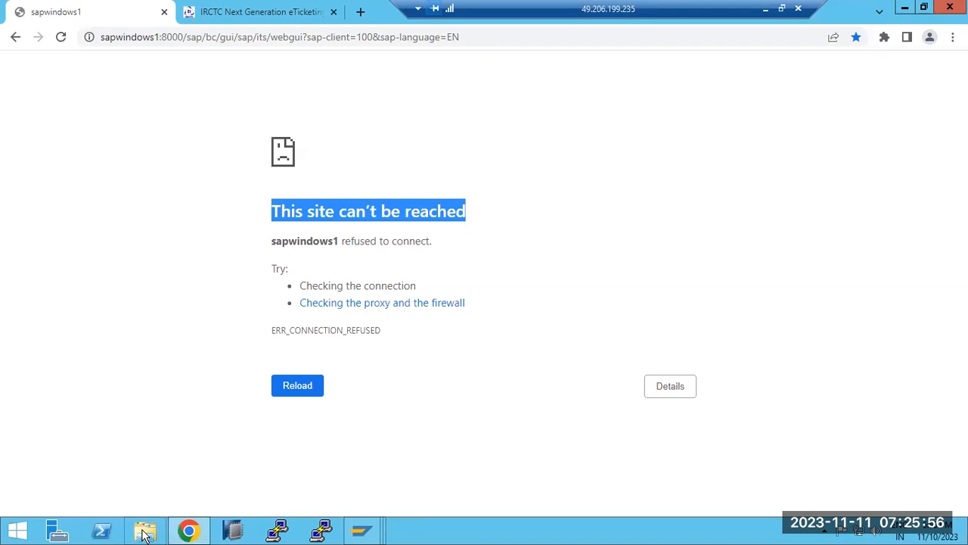
# Reload the Web GUI page so SAP Easy Access loads, then switch to the ICM Monitor
pyautogui.click(61, 37)
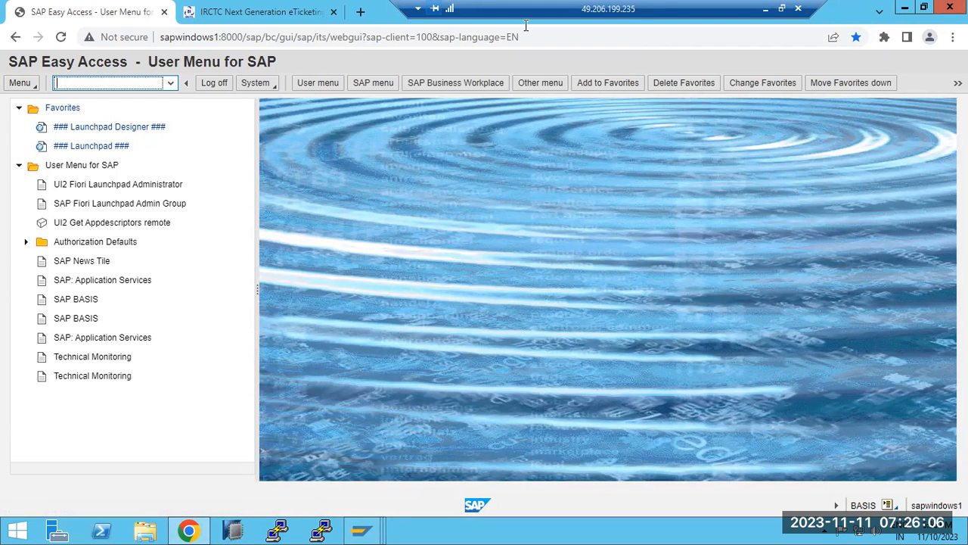
pyautogui.moveTo(360, 529)
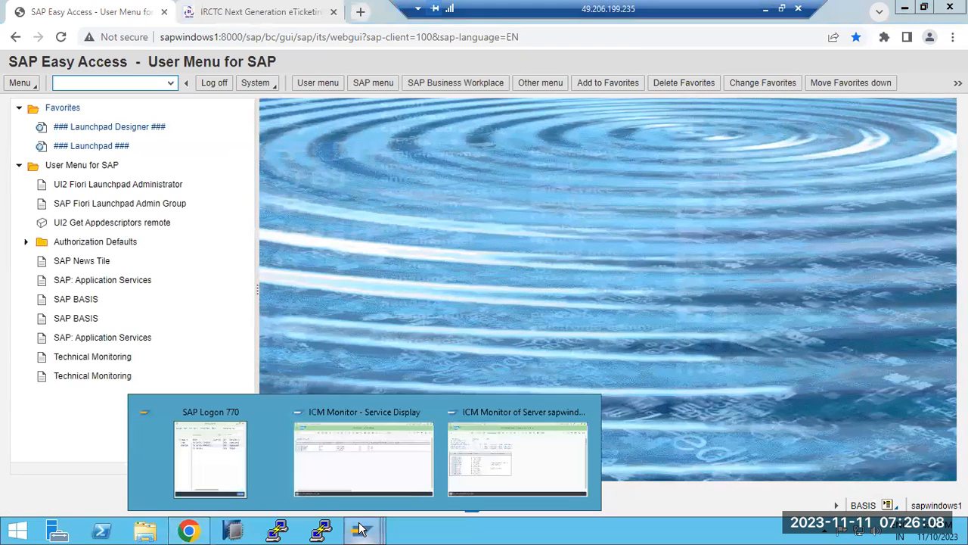
pyautogui.click(461, 477)
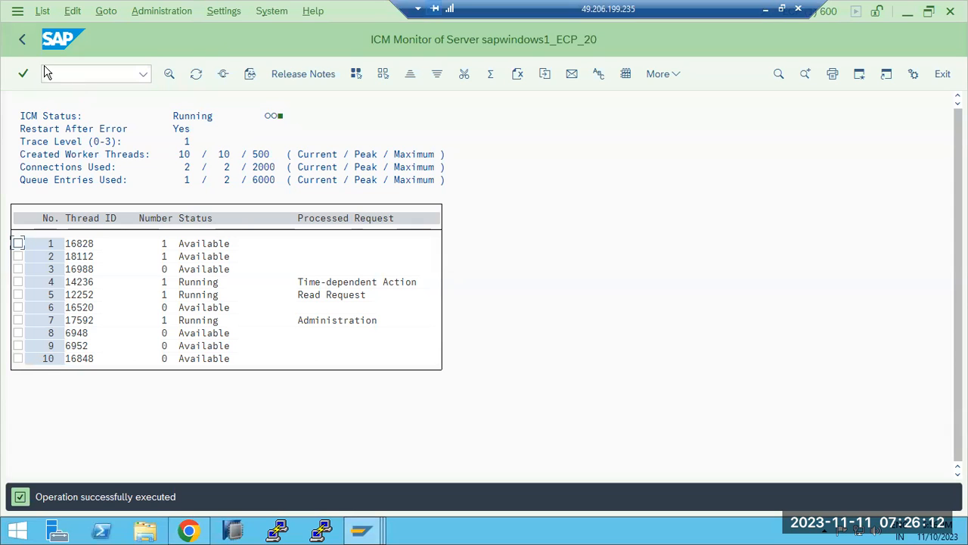
# Browse the ICM Monitor's Goto, Edit and List menus, then focus the Running status value
pyautogui.hotkey('alt', 'g')
pyautogui.press('Left')
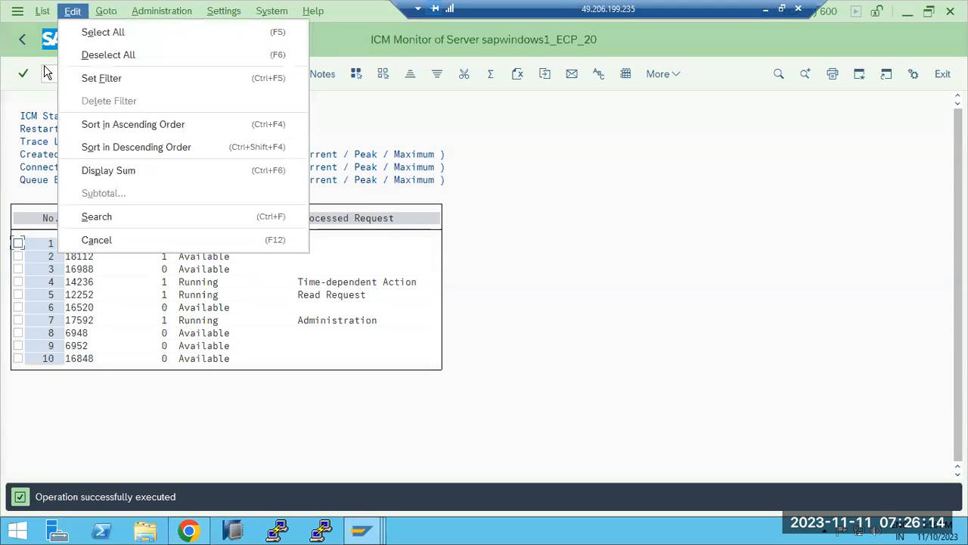
pyautogui.press('Left')
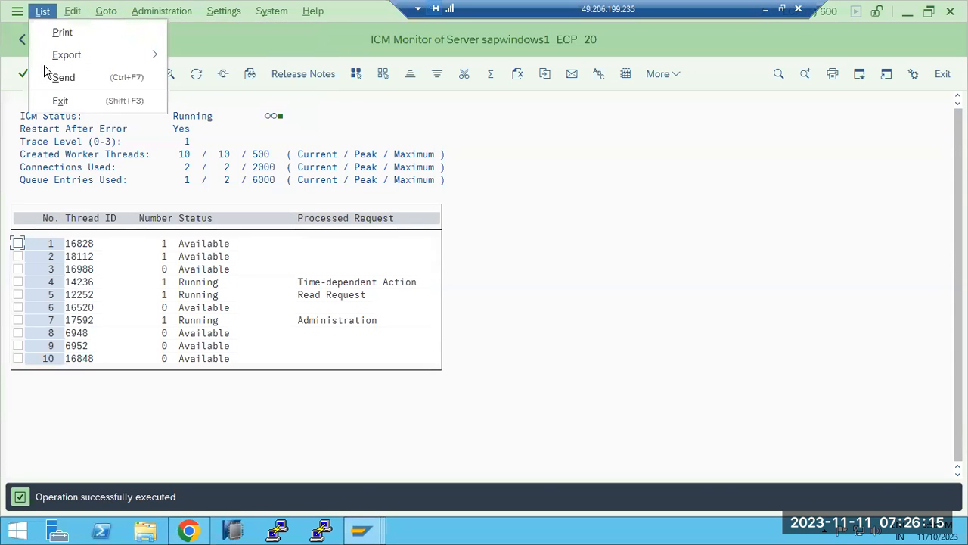
pyautogui.click(520, 237)
pyautogui.click(175, 117)
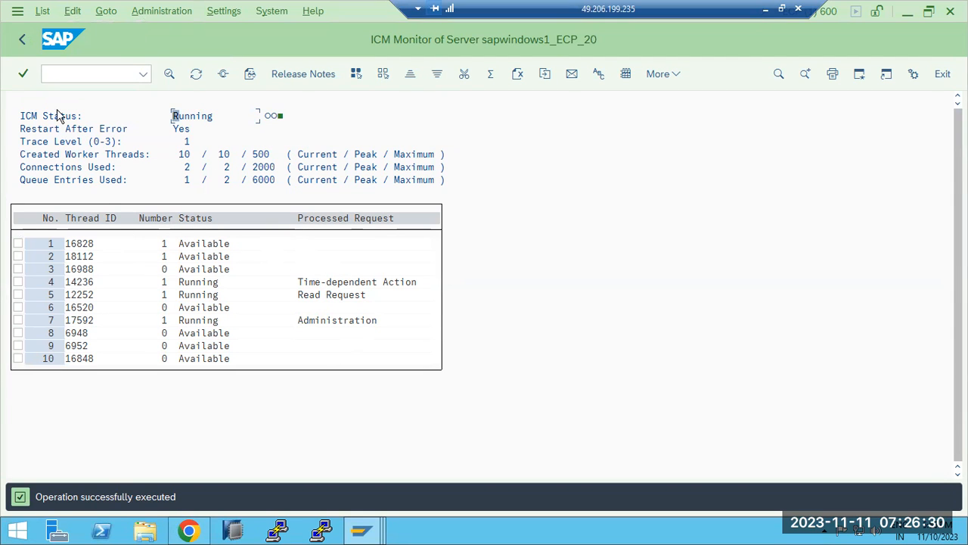
# Refresh the ICM Monitor and display the full dev_icm trace file
pyautogui.click(196, 74)
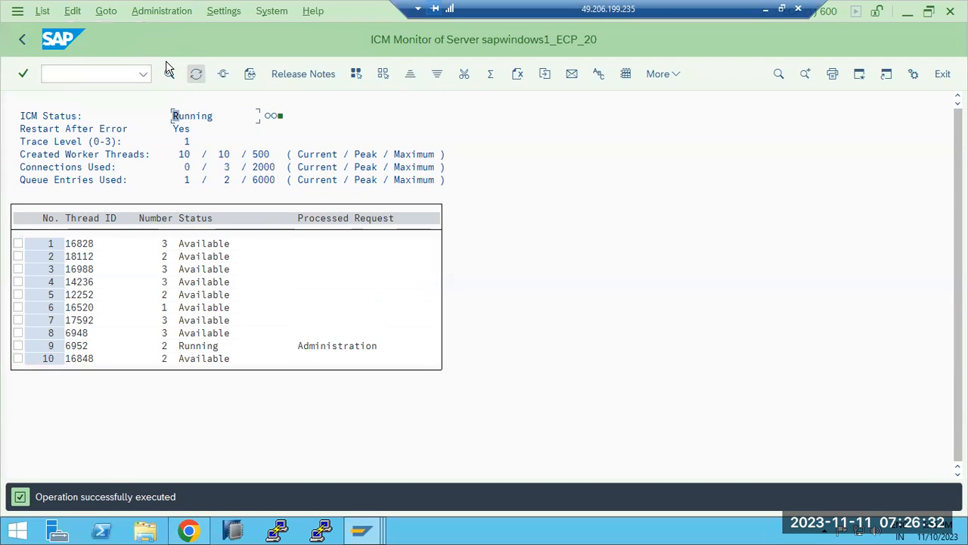
pyautogui.click(108, 13)
pyautogui.moveTo(126, 37)
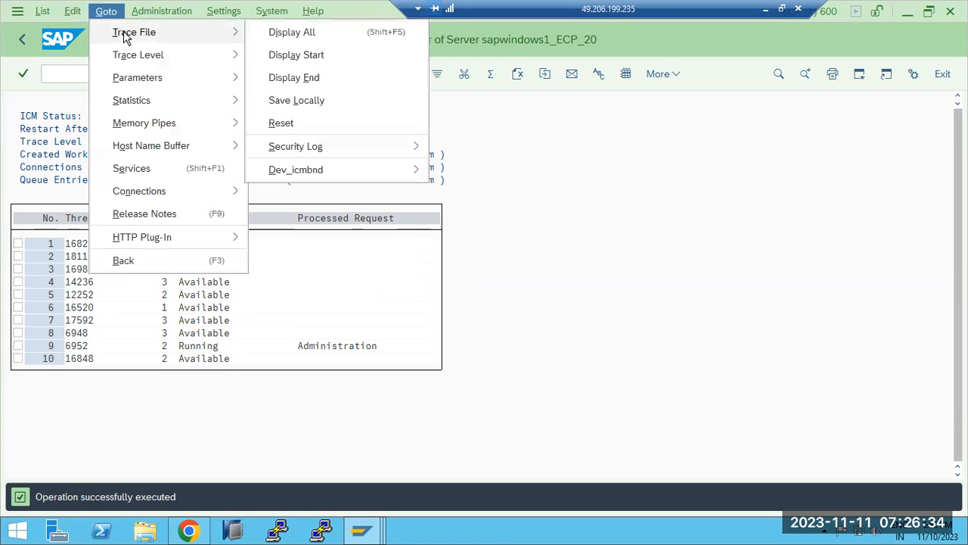
pyautogui.click(295, 32)
# Scroll through the dev_icm trace log and return to the ICM Monitor overview
pyautogui.scroll(-1, 908, 190)
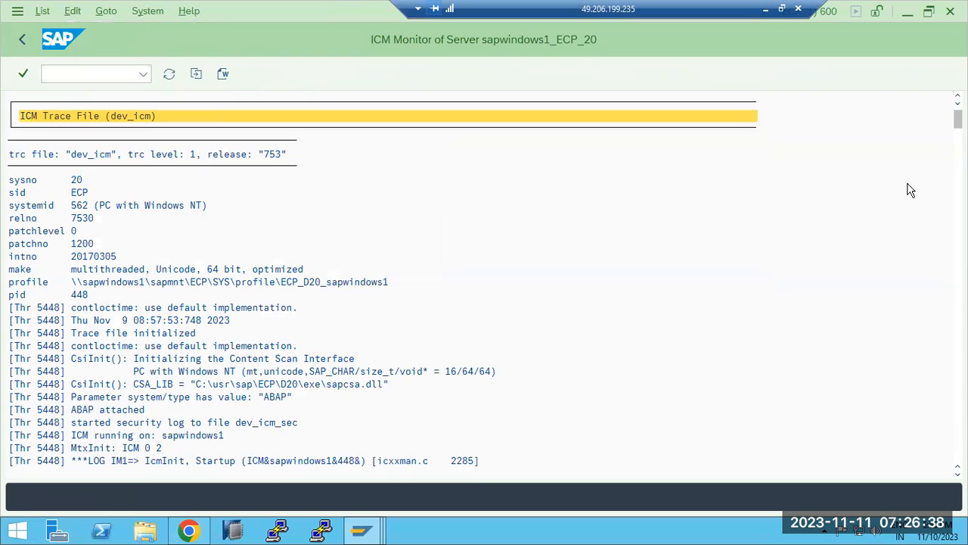
pyautogui.moveTo(958, 121); pyautogui.dragTo(958, 451)
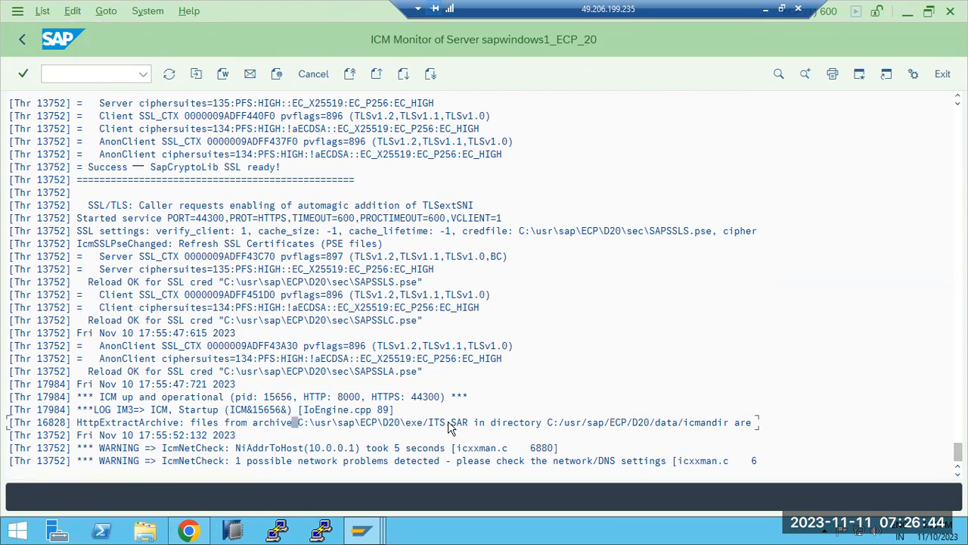
pyautogui.scroll(3, 275, 283)
pyautogui.scroll(5, 275, 283)
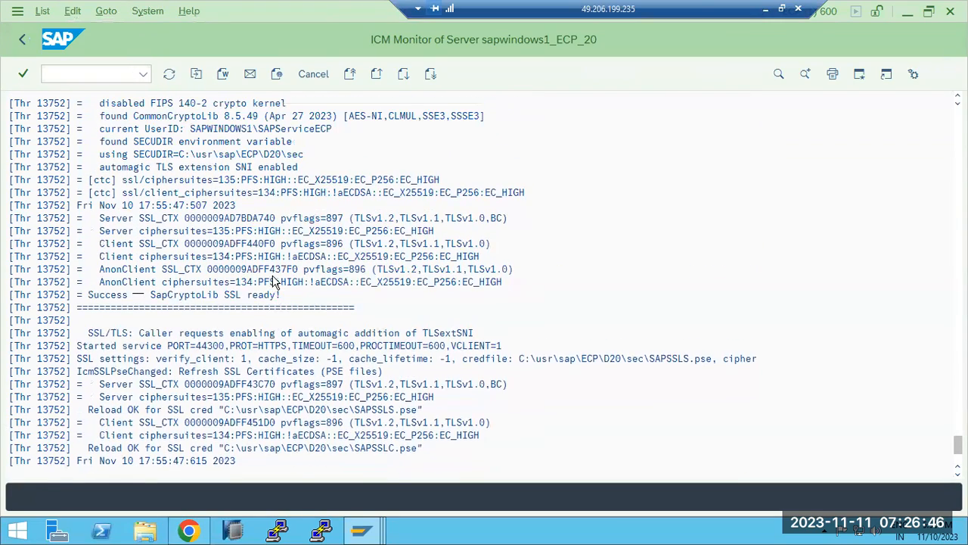
pyautogui.scroll(1, 181, 257)
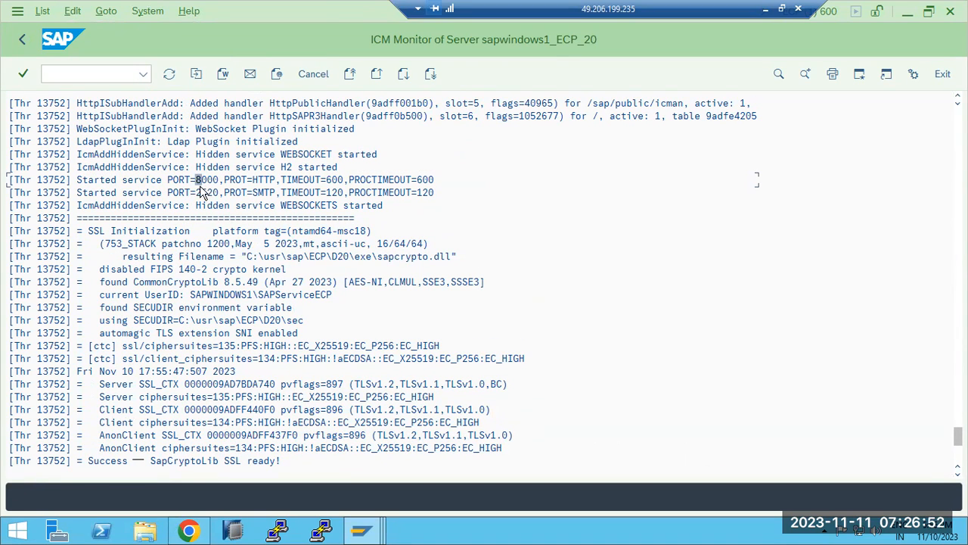
pyautogui.scroll(4, 211, 197)
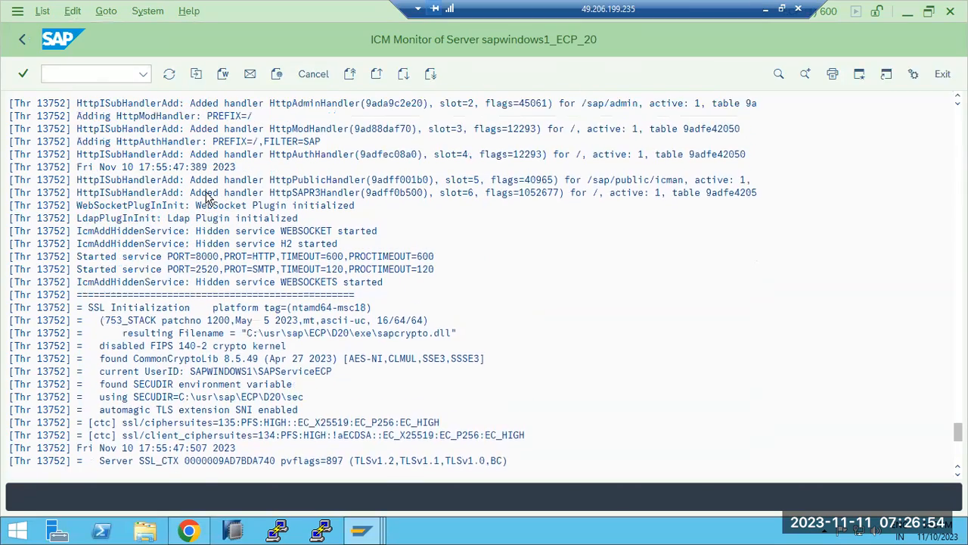
pyautogui.scroll(4, 210, 198)
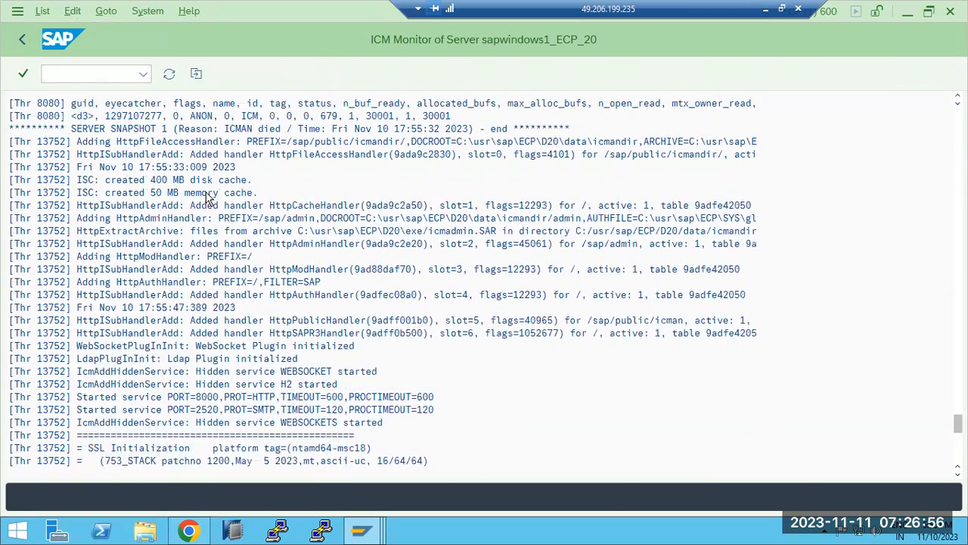
pyautogui.scroll(5, 208, 198)
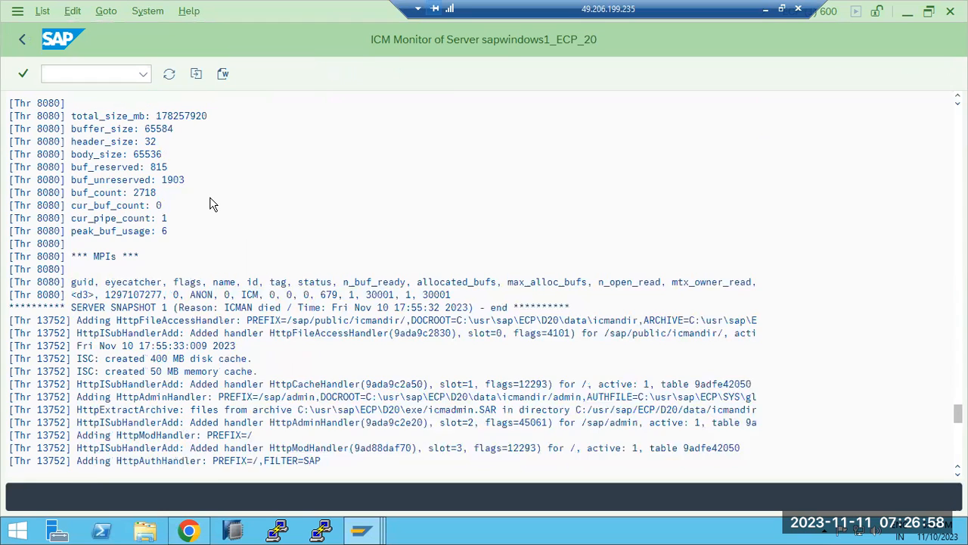
pyautogui.scroll(3, 210, 204)
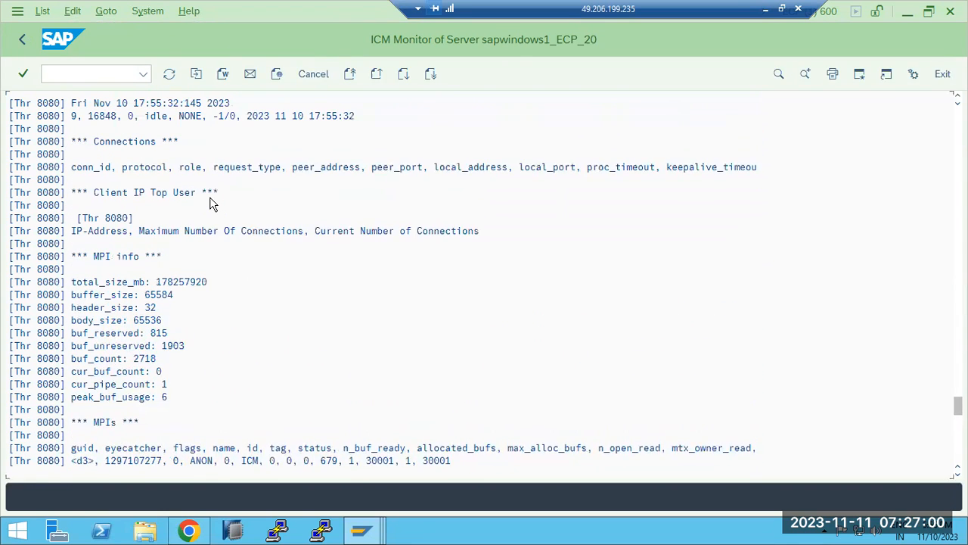
pyautogui.scroll(1, 210, 205)
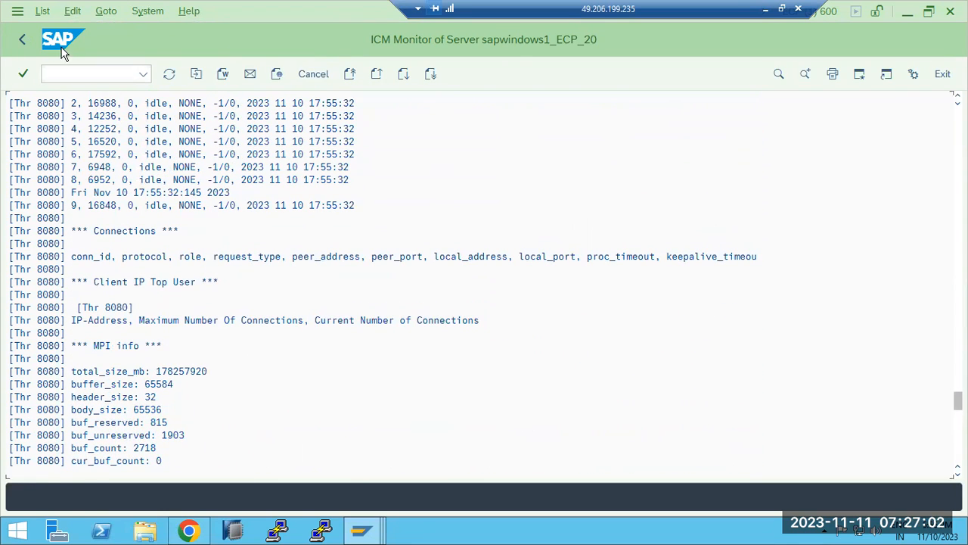
pyautogui.click(22, 40)
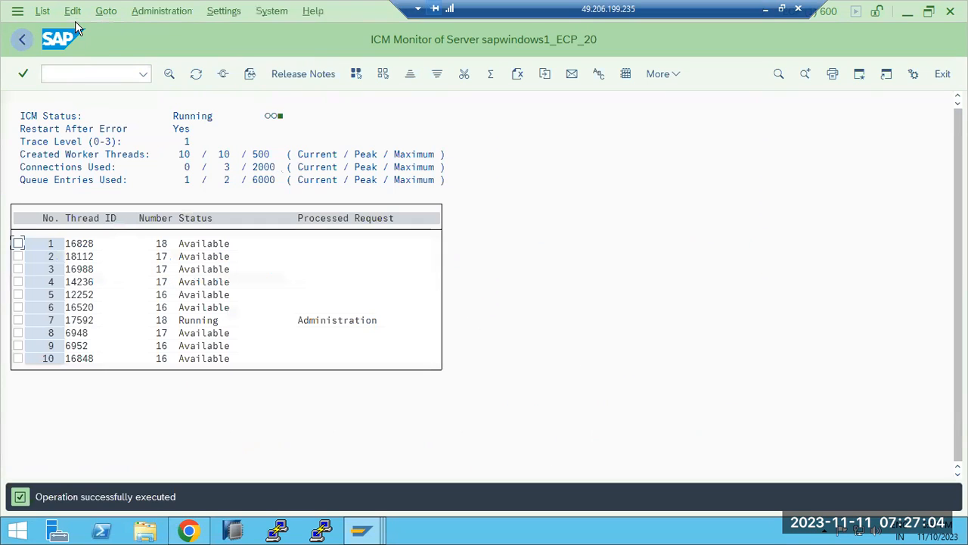
# Review the ICM Monitor's list of active services and return to the overview
pyautogui.click(104, 11)
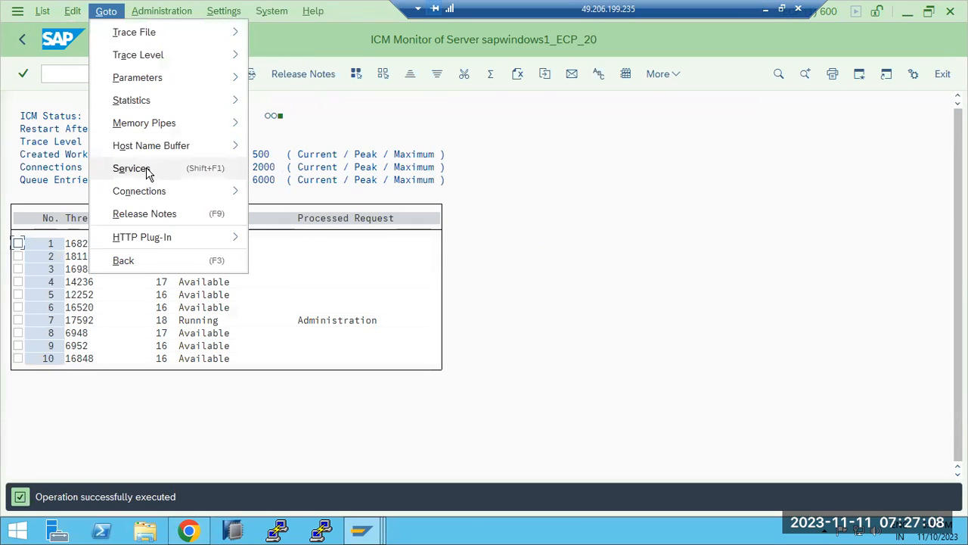
pyautogui.click(130, 177)
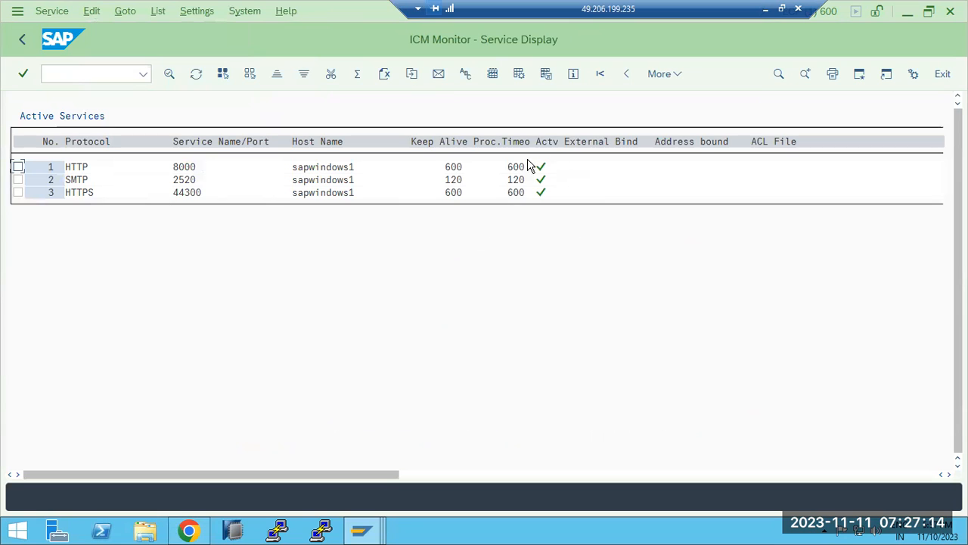
pyautogui.click(11, 47)
# Browse the Administration > ICM > Exit Soft options, then bring Chrome's SAP session forward
pyautogui.click(107, 13)
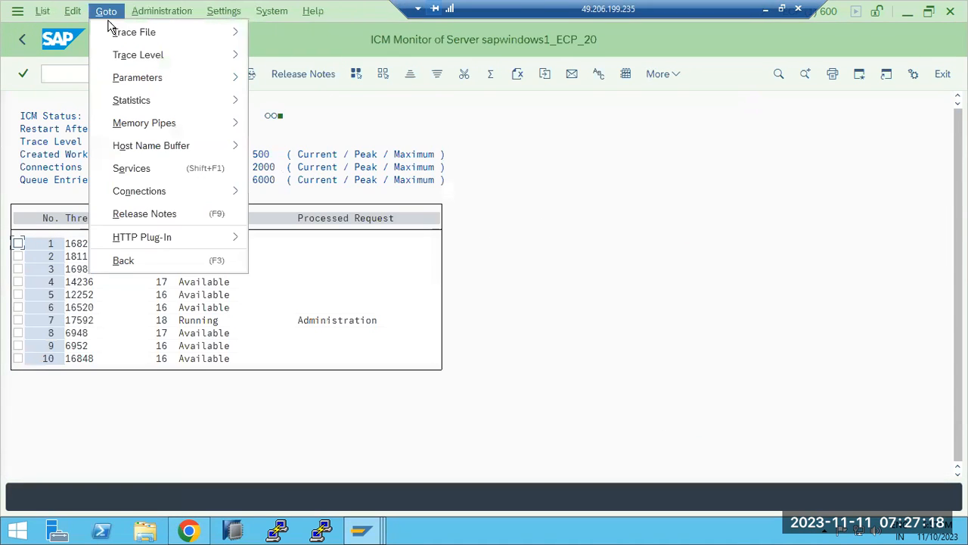
pyautogui.press('Right')
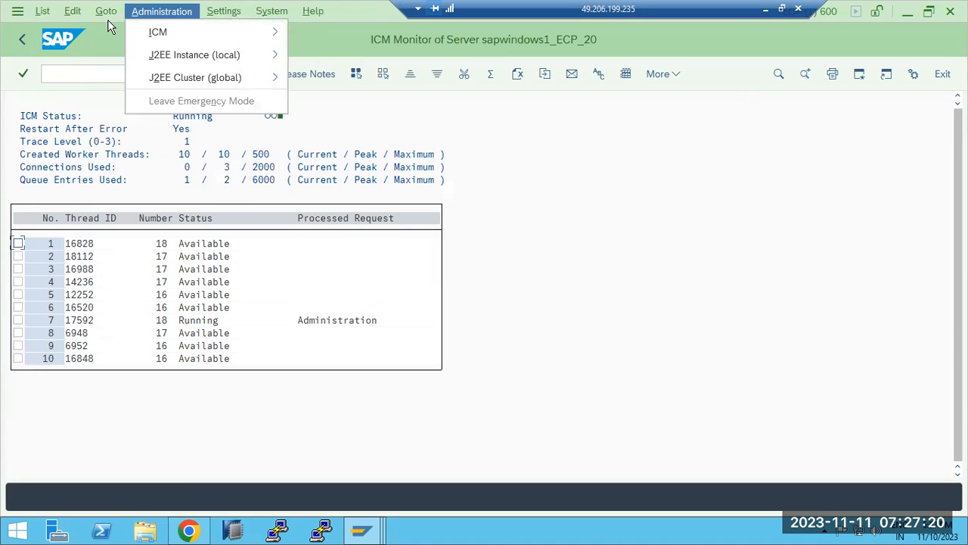
pyautogui.moveTo(174, 33)
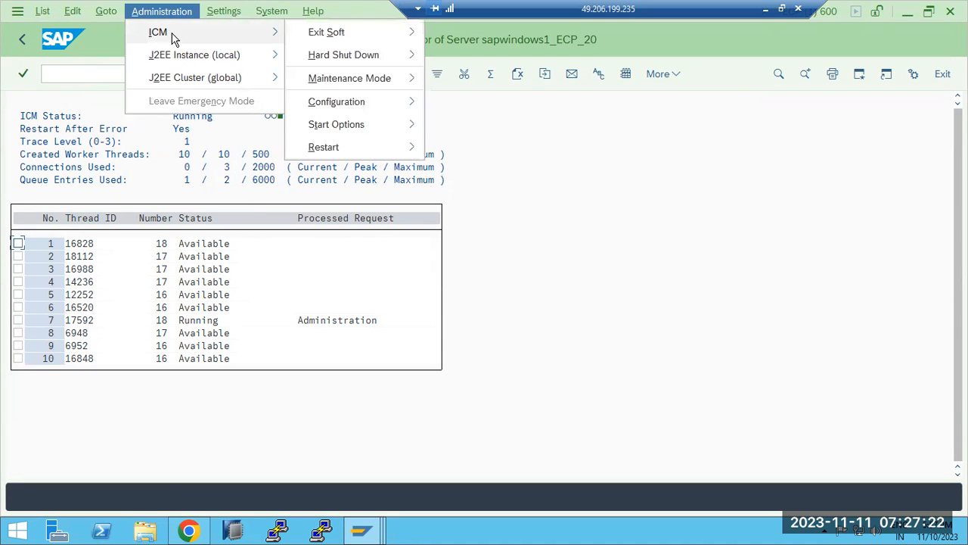
pyautogui.moveTo(374, 57)
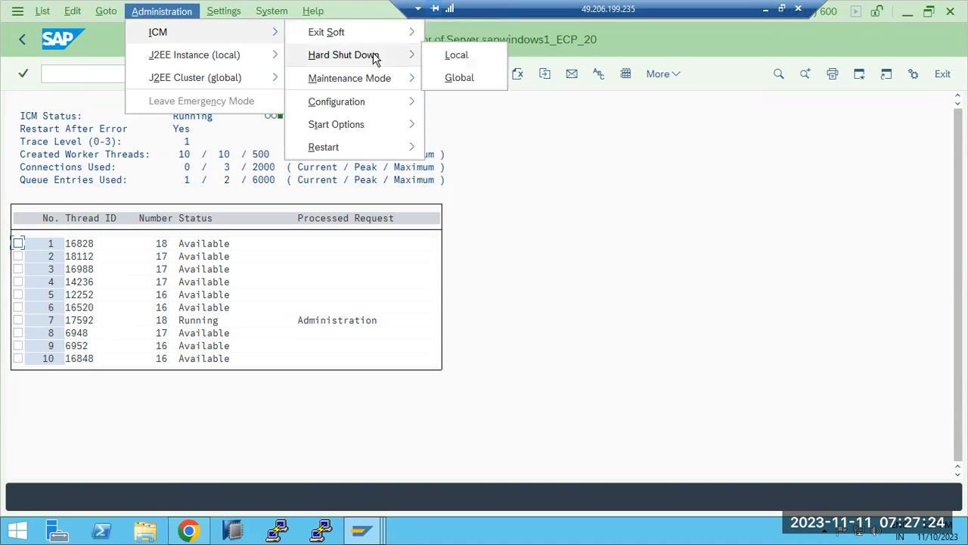
pyautogui.moveTo(400, 33)
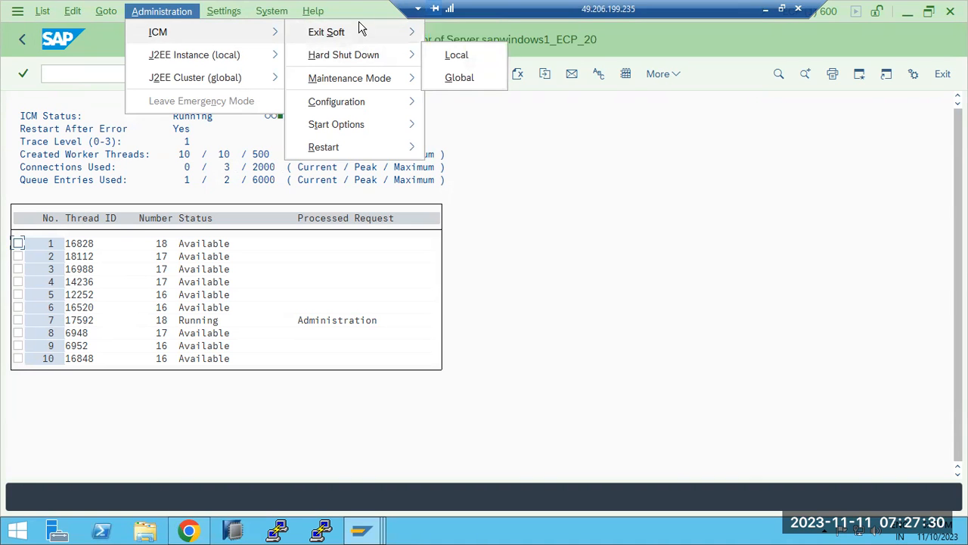
pyautogui.moveTo(361, 29)
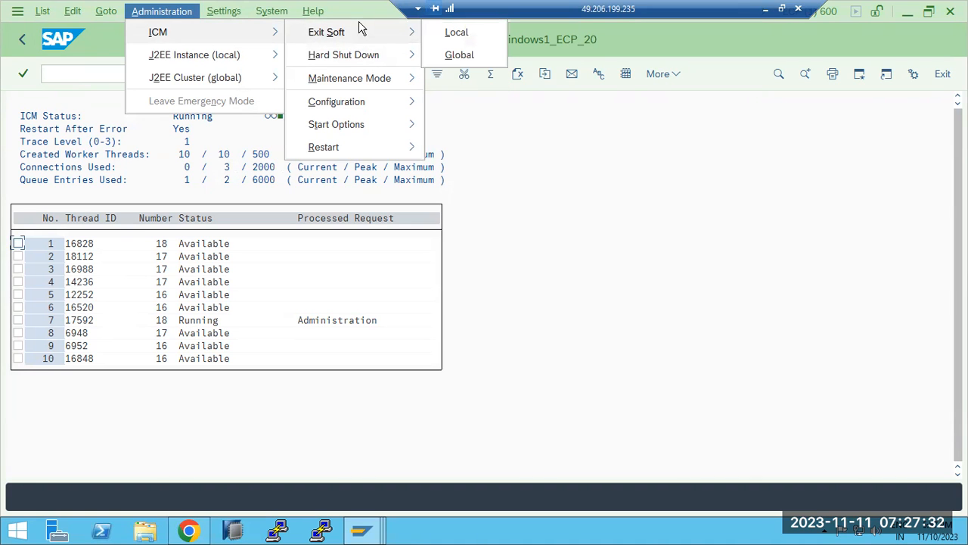
pyautogui.click(188, 531)
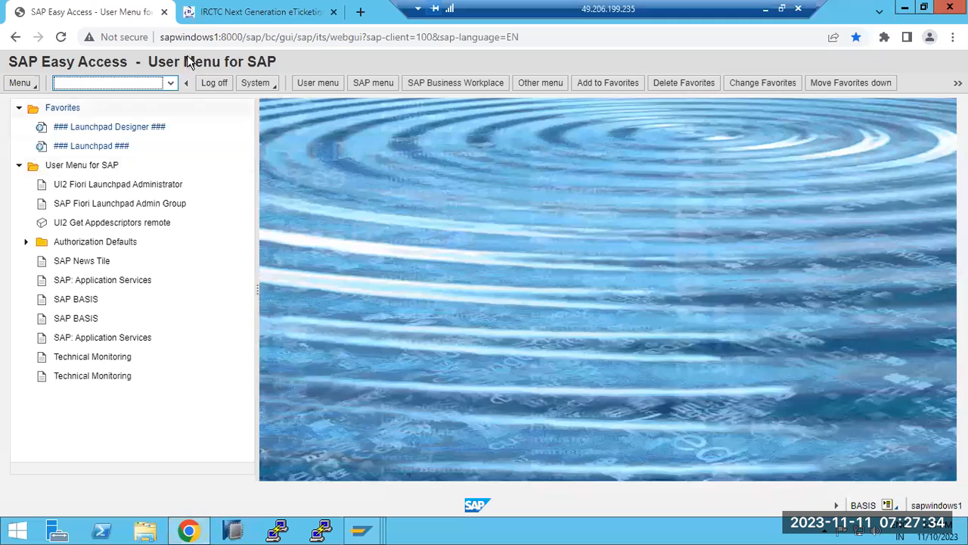
# Log off the Web GUI session, answer Yes, and minimize Chrome back to the ICM Monitor
pyautogui.click(215, 85)
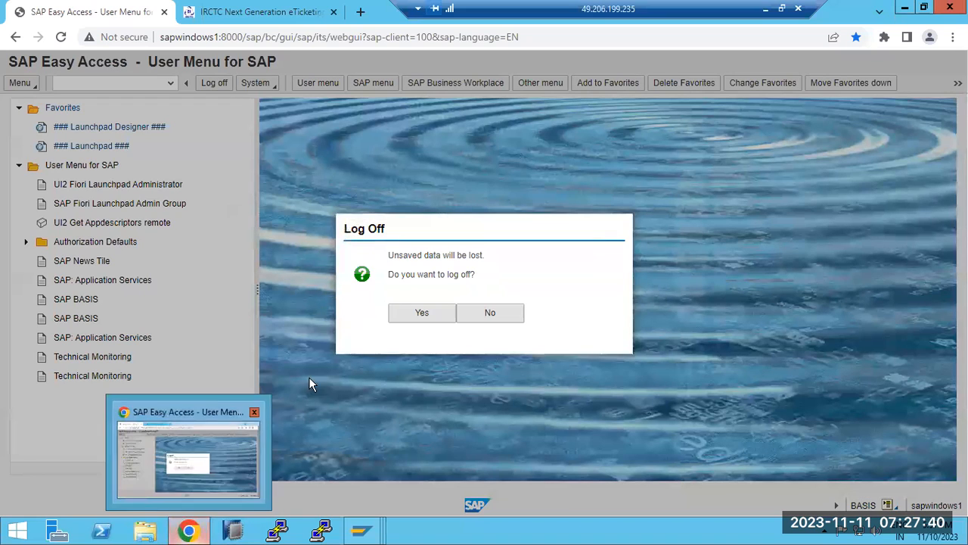
pyautogui.click(406, 320)
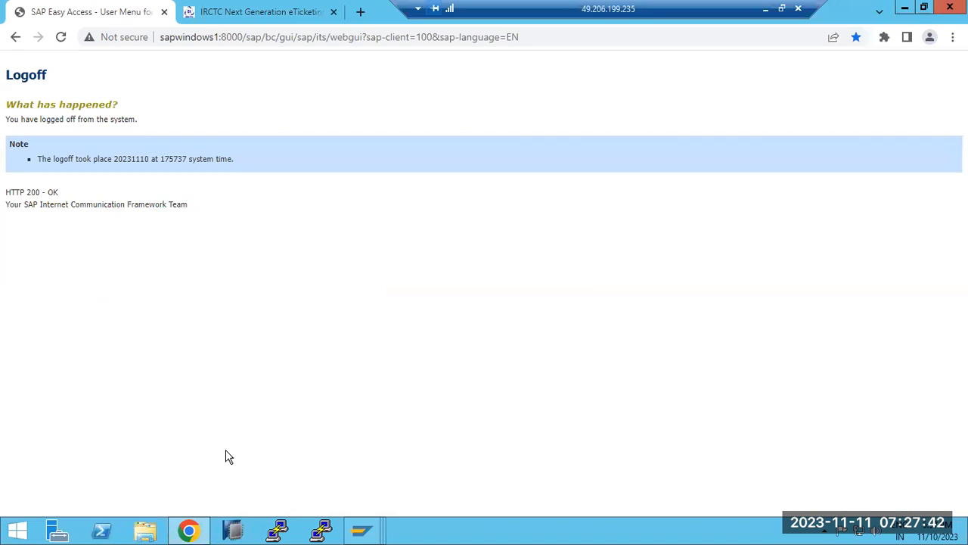
pyautogui.click(188, 529)
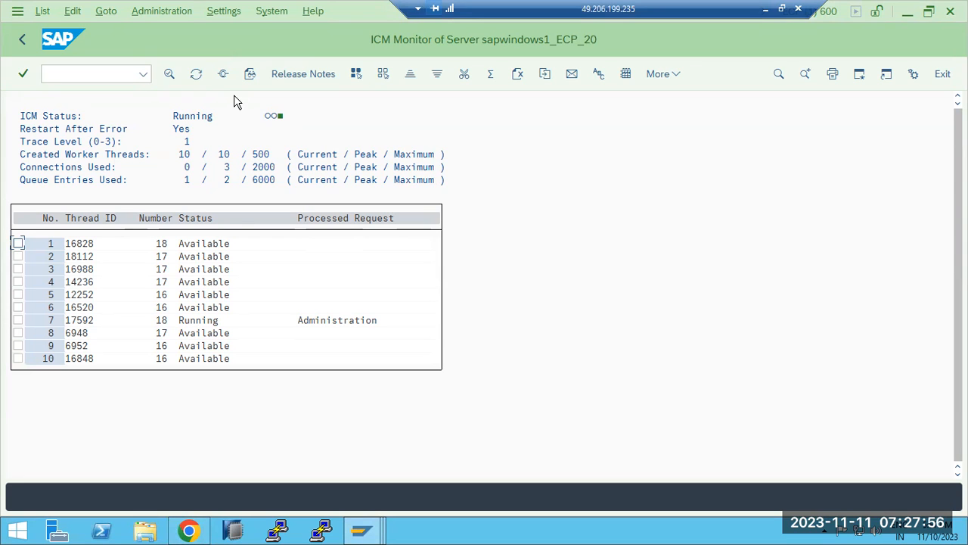
# Look through the ICM Monitor's Goto, Administration and Settings menu options, then close them
pyautogui.click(115, 13)
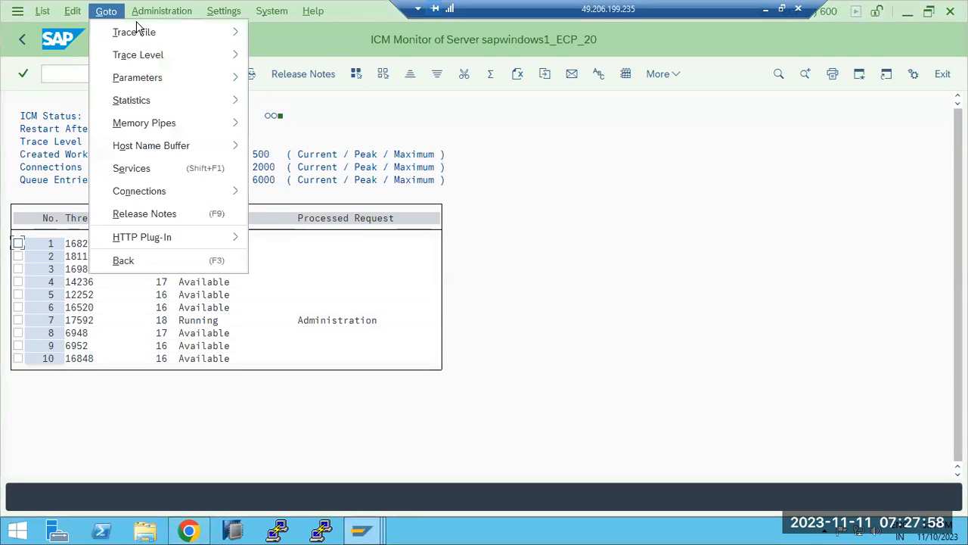
pyautogui.moveTo(137, 21)
pyautogui.moveTo(205, 34)
pyautogui.moveTo(375, 58)
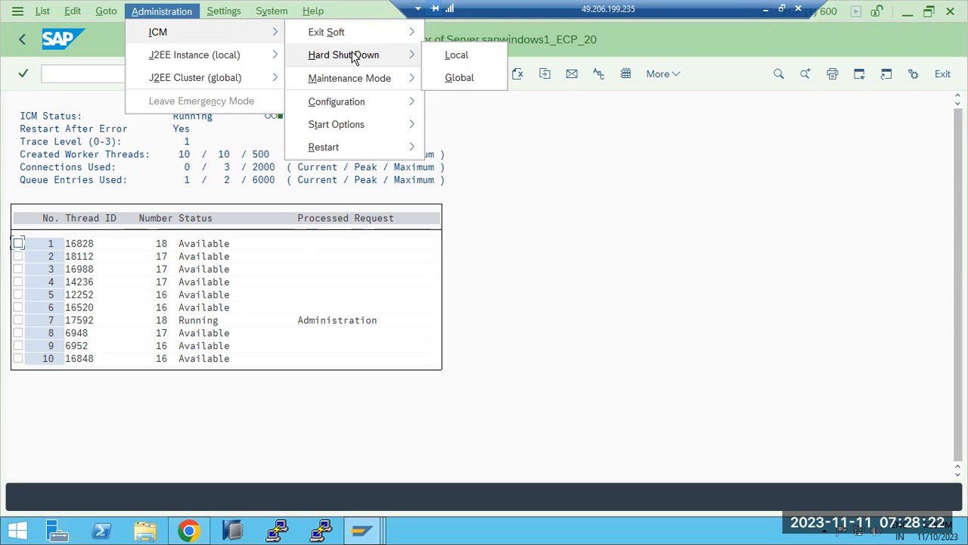
pyautogui.click(224, 11)
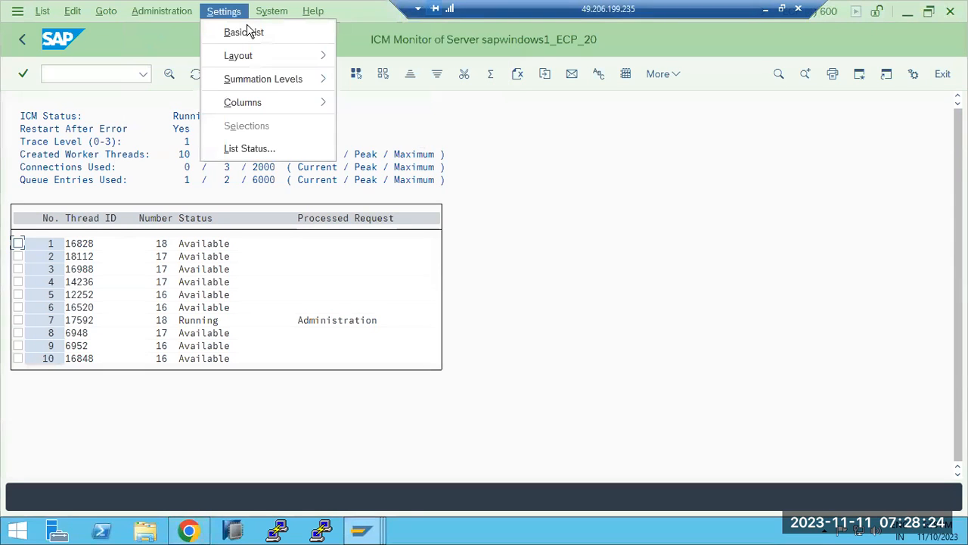
pyautogui.press('Right')
pyautogui.press('Left')
pyautogui.press('Left')
pyautogui.press('Left')
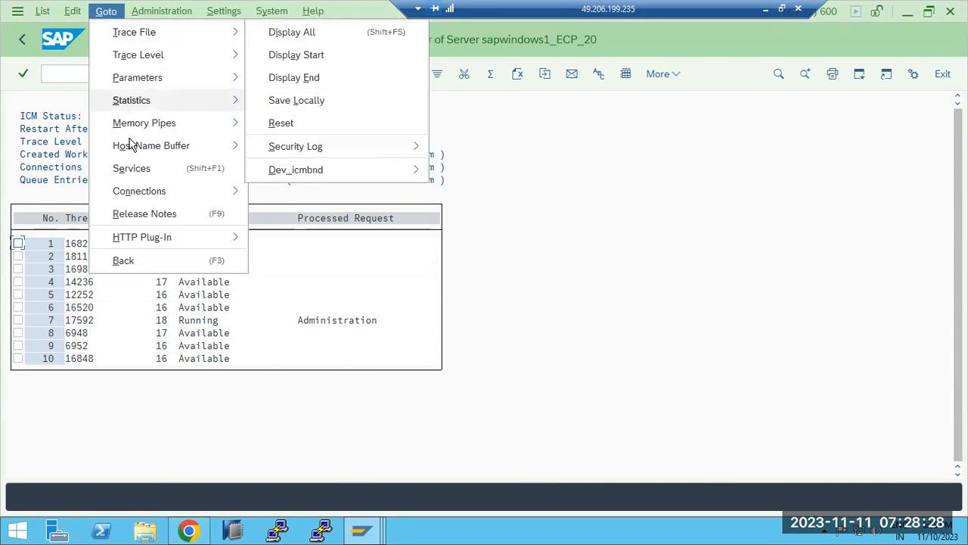
pyautogui.press('Escape')
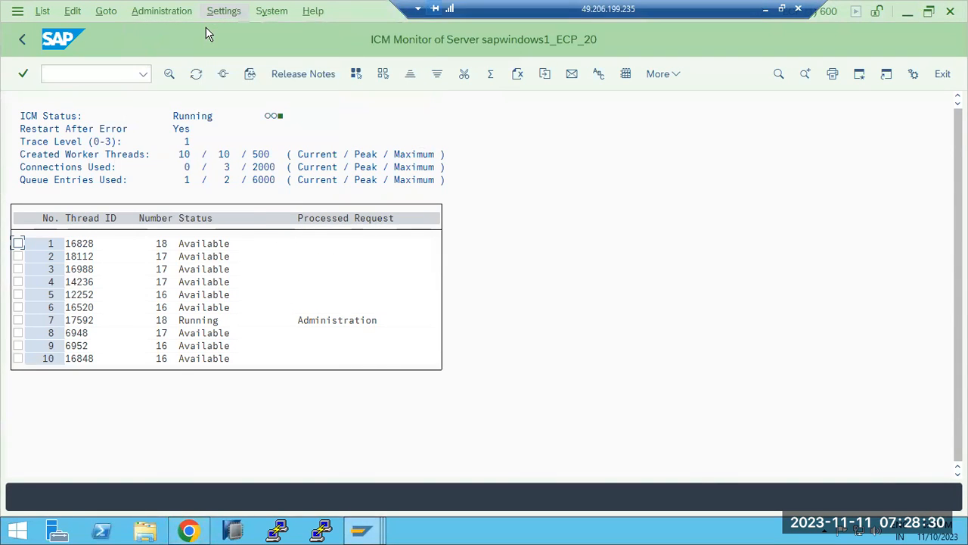
# Browse the Administration > ICM options, then bring Chrome's Logoff page forward
pyautogui.click(182, 12)
pyautogui.moveTo(277, 31)
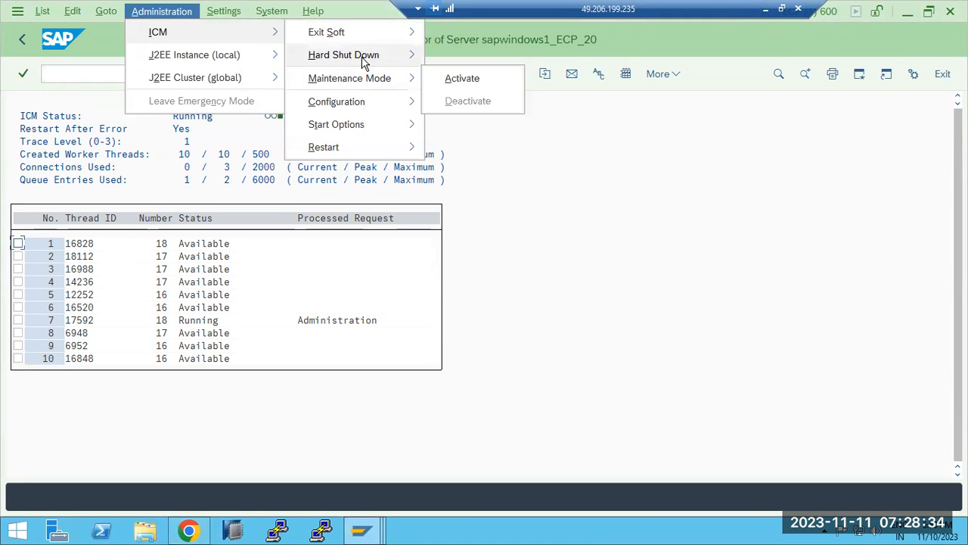
pyautogui.moveTo(379, 44)
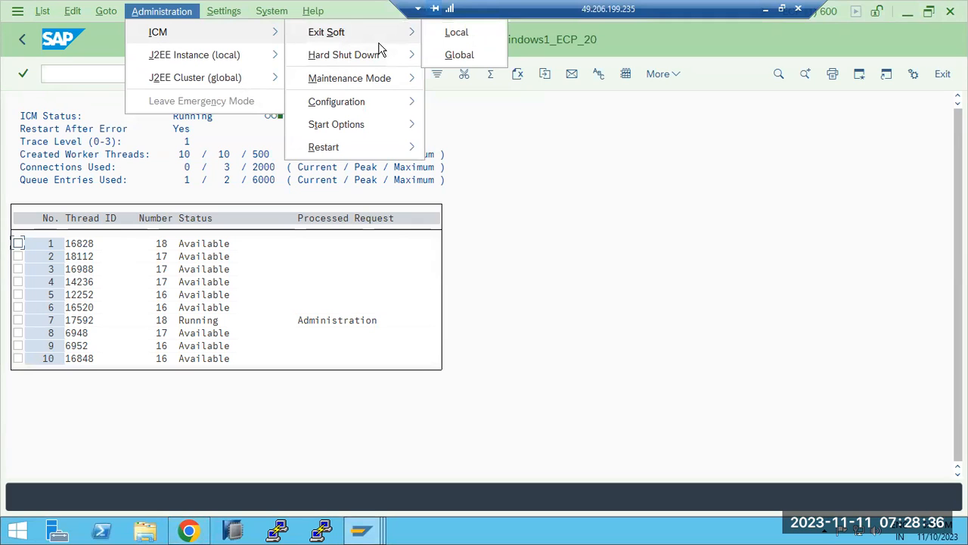
pyautogui.click(188, 530)
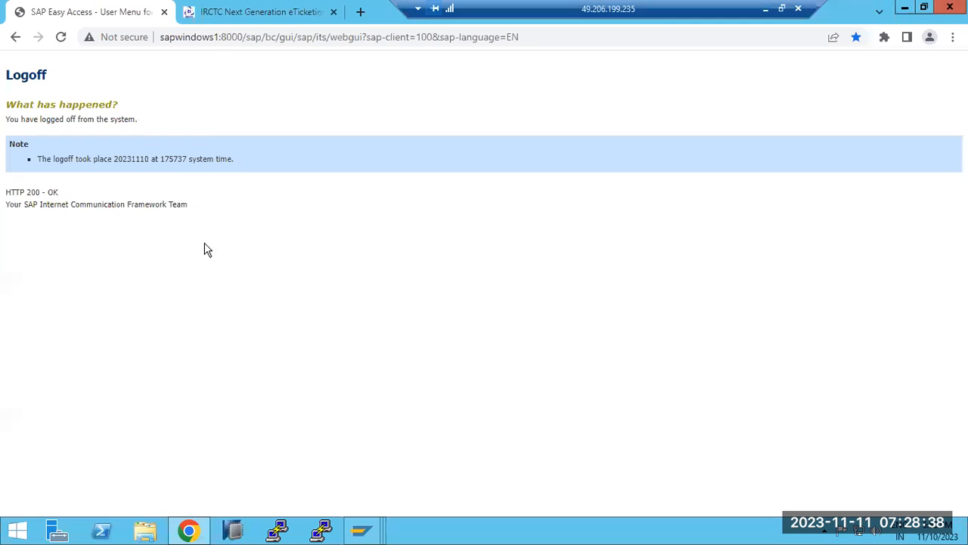
# Select the Web GUI address in Chrome, then return to the ICM Monitor and leave it for SAP Easy Access
pyautogui.click(222, 41)
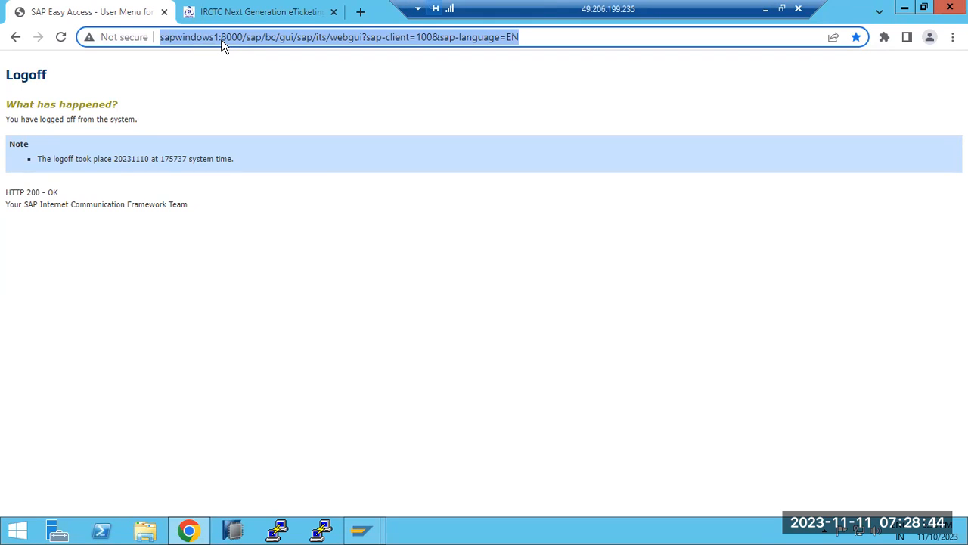
pyautogui.click(363, 531)
pyautogui.click(481, 454)
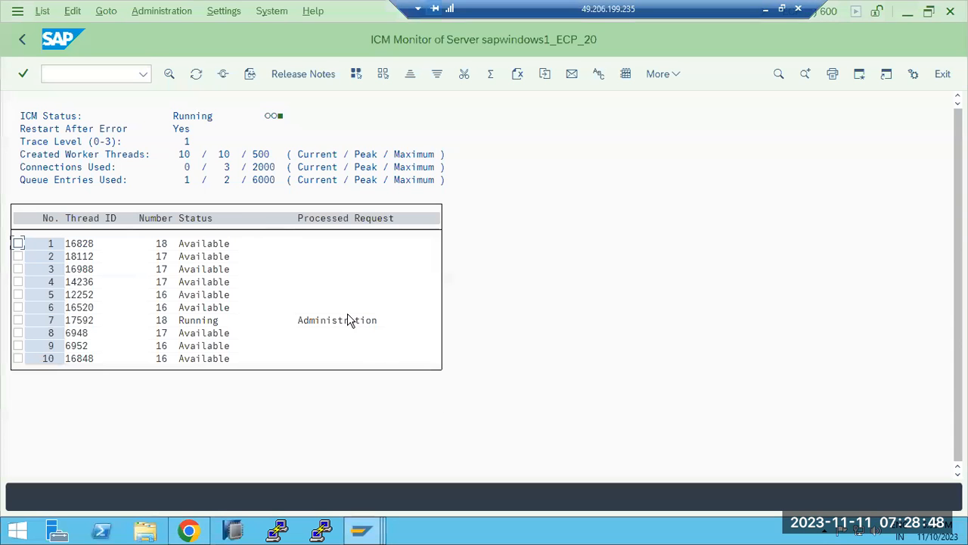
pyautogui.click(25, 41)
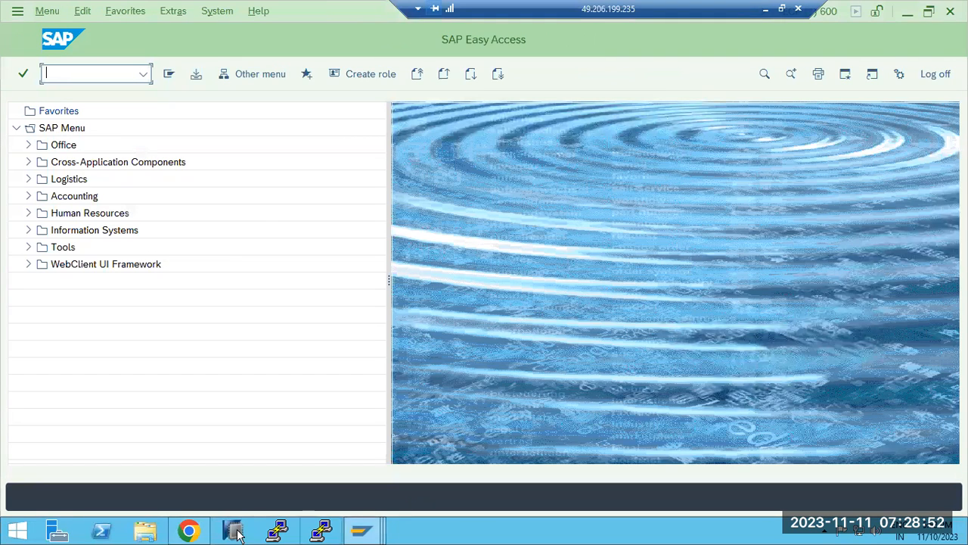
# Reload the SAP web GUI tab in Chrome, close it, and open a blank new tab
pyautogui.click(192, 532)
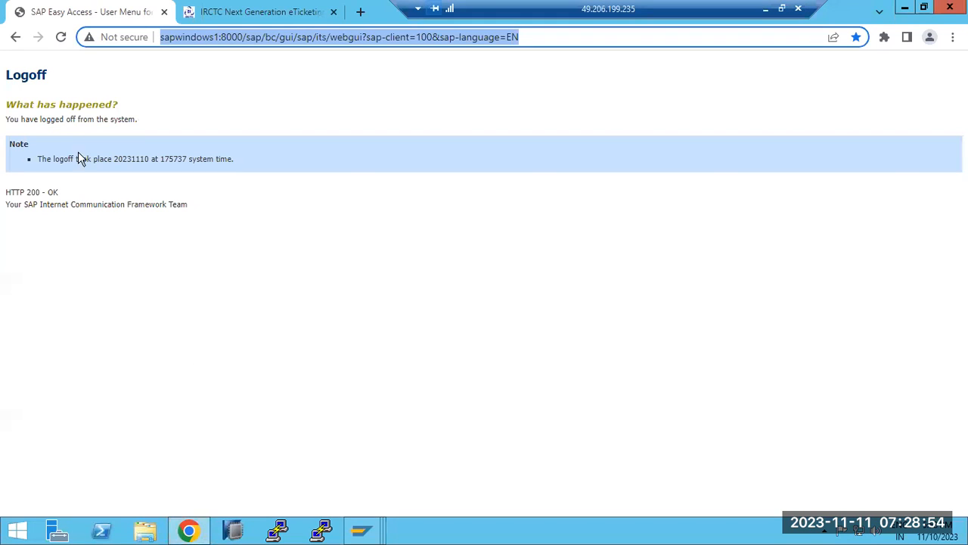
pyautogui.click(62, 37)
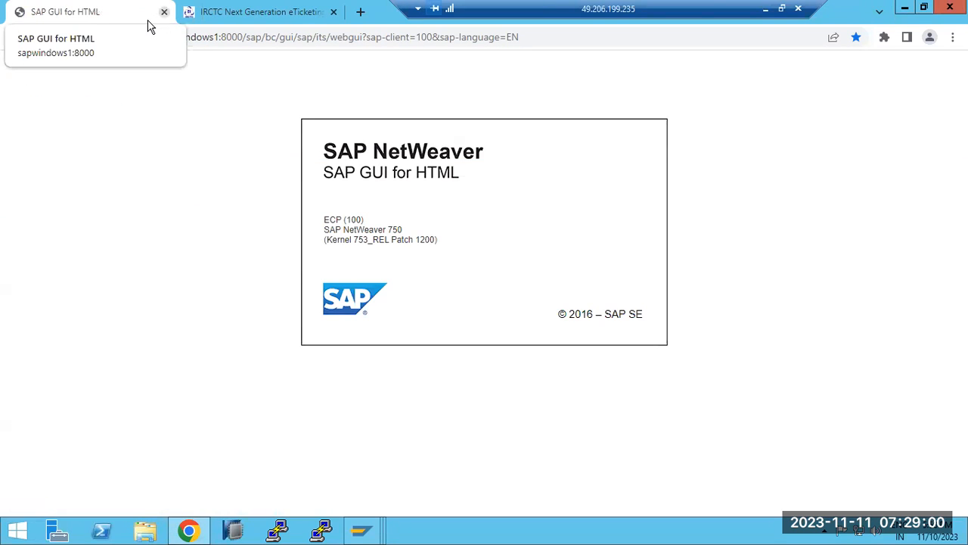
pyautogui.hotkey('ctrl', 'w')
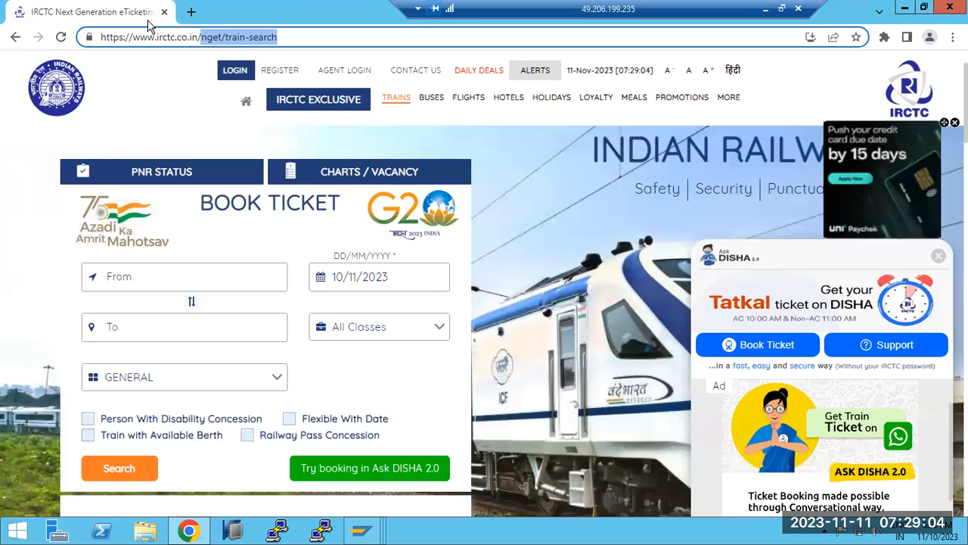
pyautogui.hotkey('ctrl', 't')
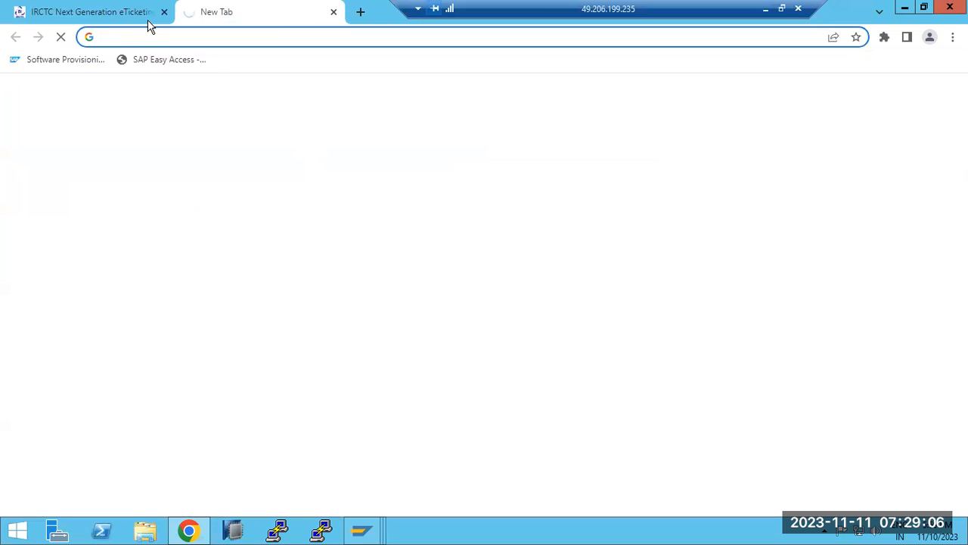
# Close the IRCTC tab and minimize Chrome
pyautogui.click(149, 16)
pyautogui.moveTo(202, 38); pyautogui.dragTo(281, 43)
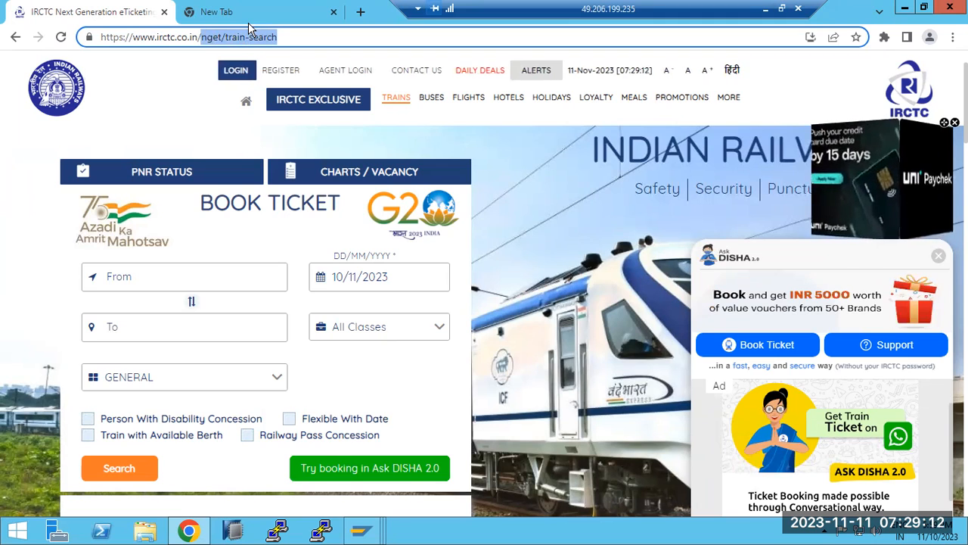
pyautogui.hotkey('ctrl', 'w')
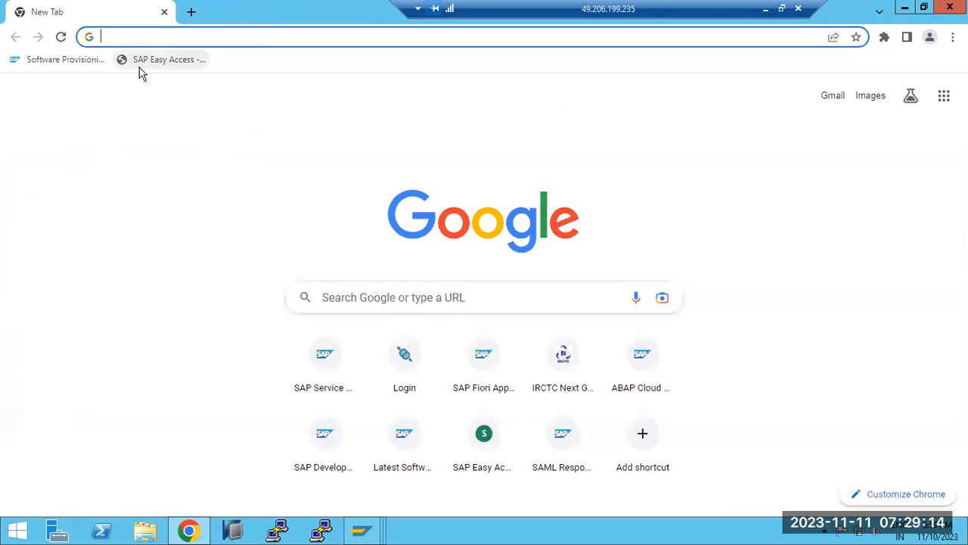
pyautogui.click(185, 533)
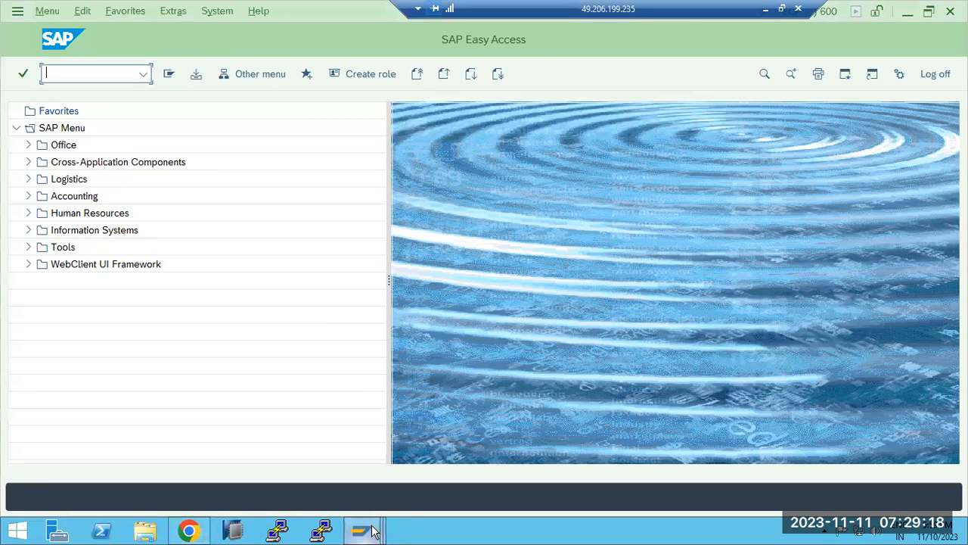
# From the ICM Monitor session, try /nsicf, which fails for lack of authorization
pyautogui.moveTo(372, 529)
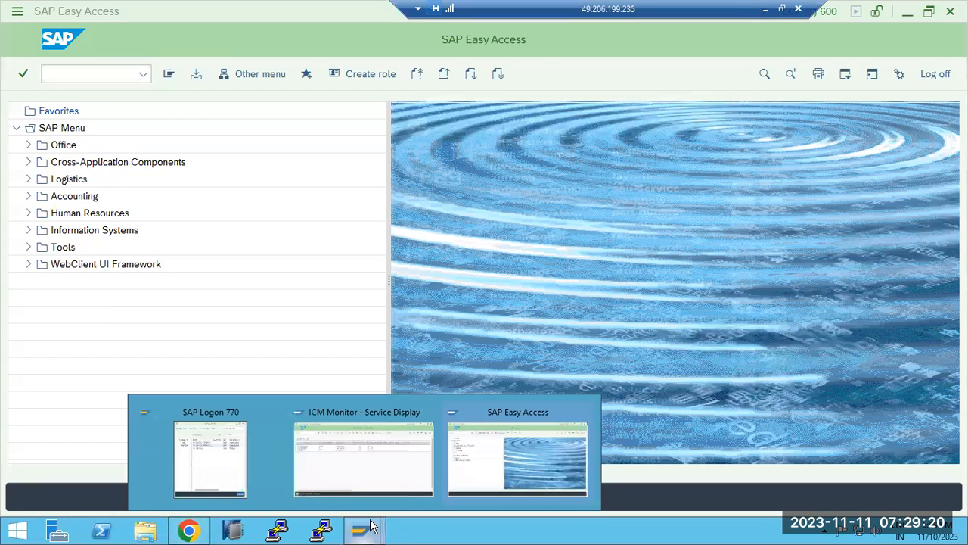
pyautogui.click(368, 475)
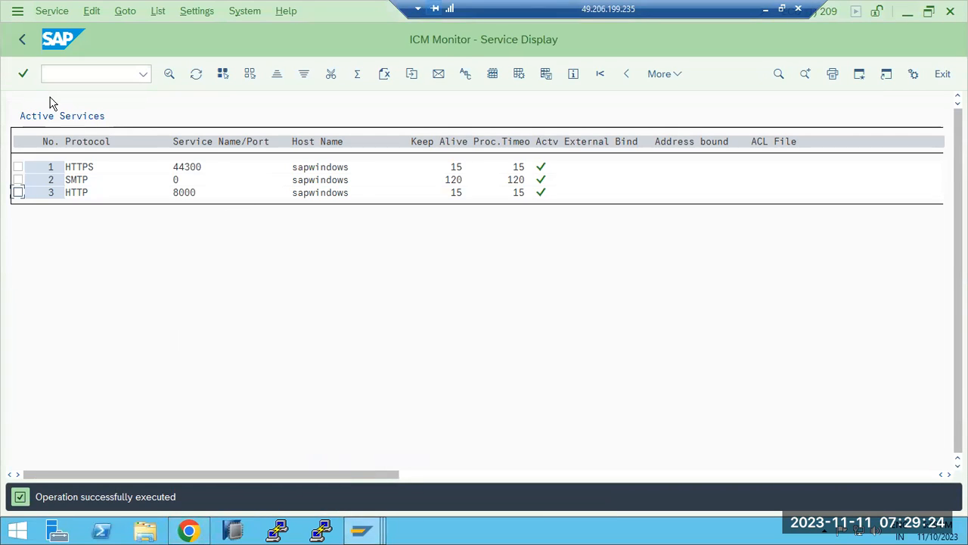
pyautogui.click(22, 42)
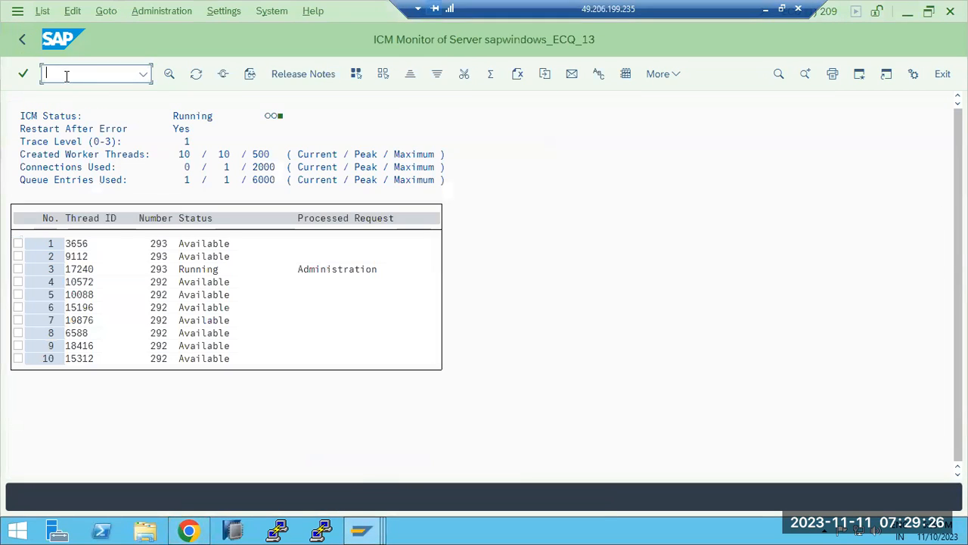
pyautogui.write('/nsicf')
pyautogui.press('Return')
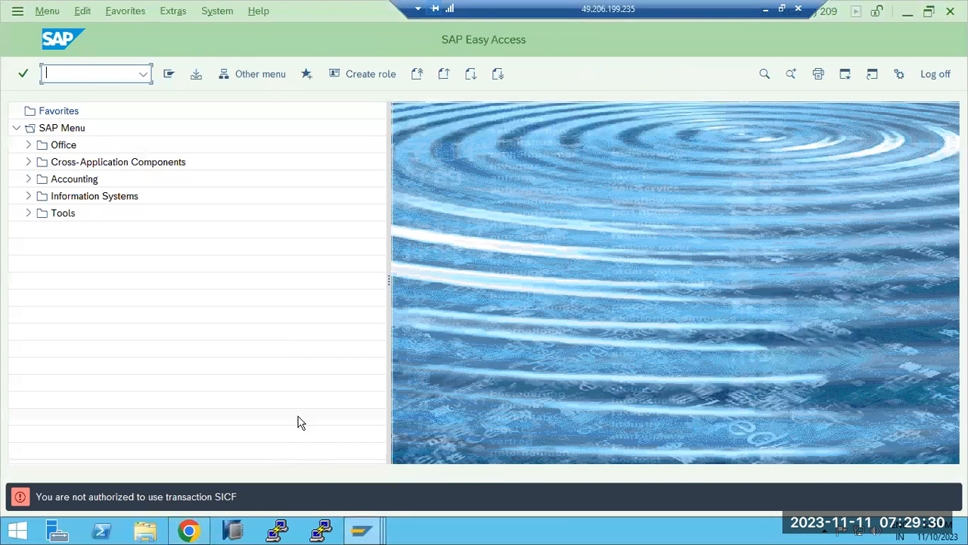
# Run sicf in the client 600 Easy Access session to reach Define Services
pyautogui.moveTo(355, 529)
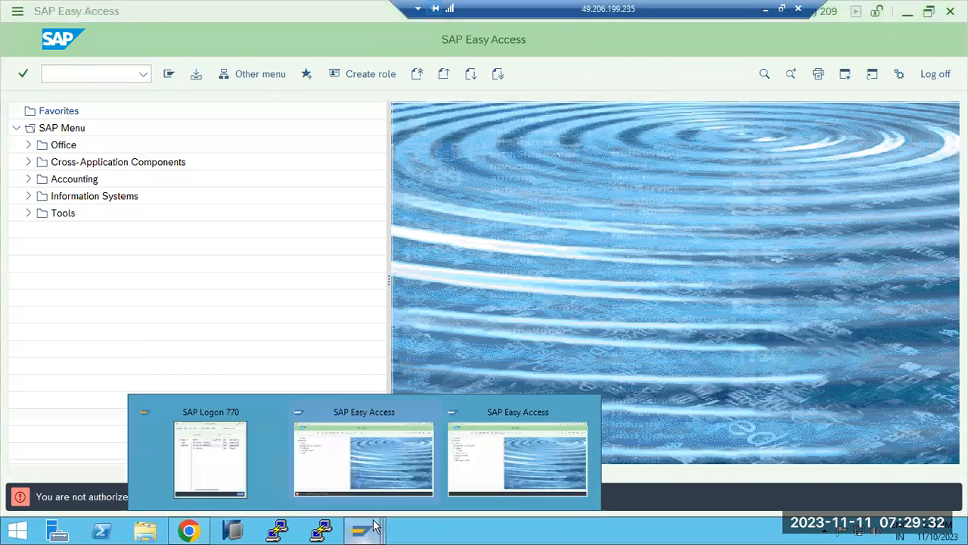
pyautogui.click(493, 461)
pyautogui.write('sicf')
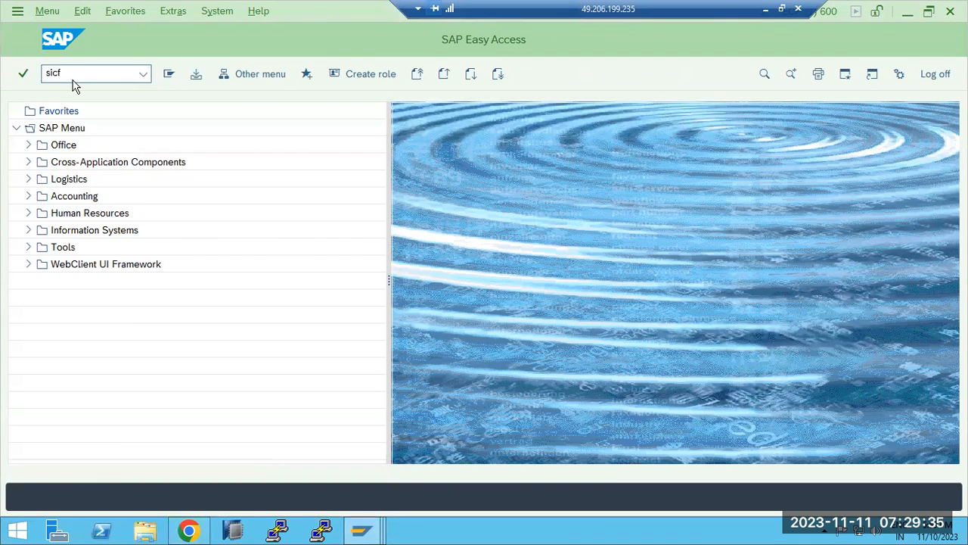
pyautogui.press('Return')
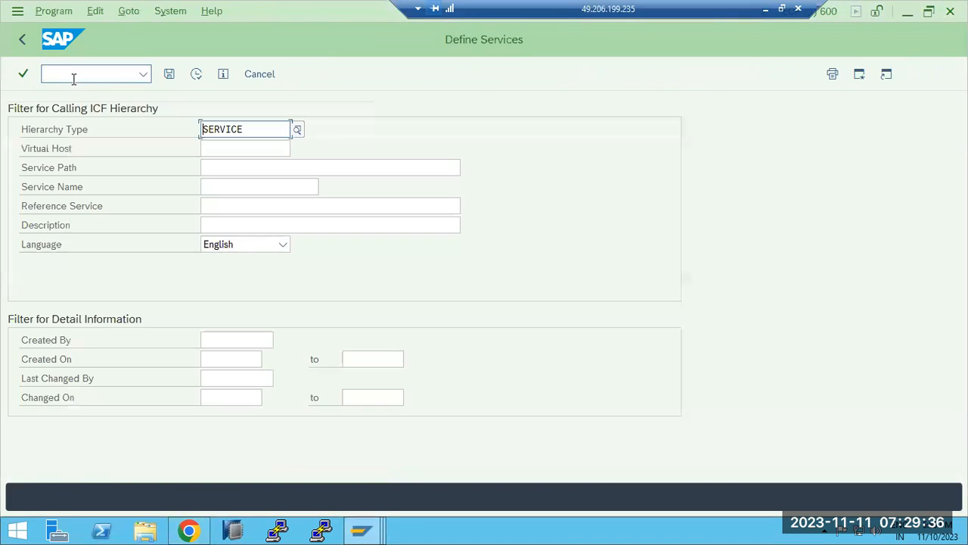
# Execute the SERVICE hierarchy filter and expand default_host, sap and gw in the tree
pyautogui.click(191, 78)
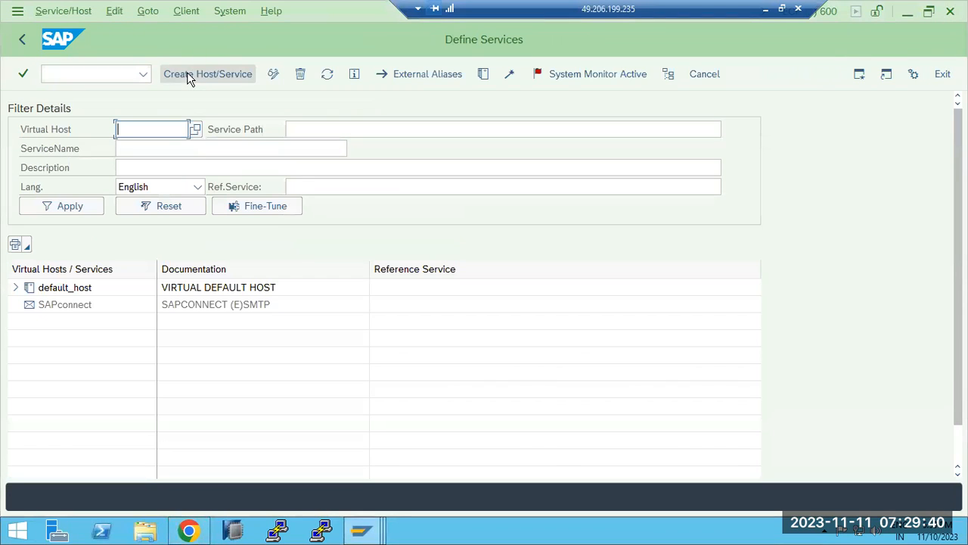
pyautogui.click(17, 288)
pyautogui.click(28, 305)
pyautogui.scroll(-7, 75, 408)
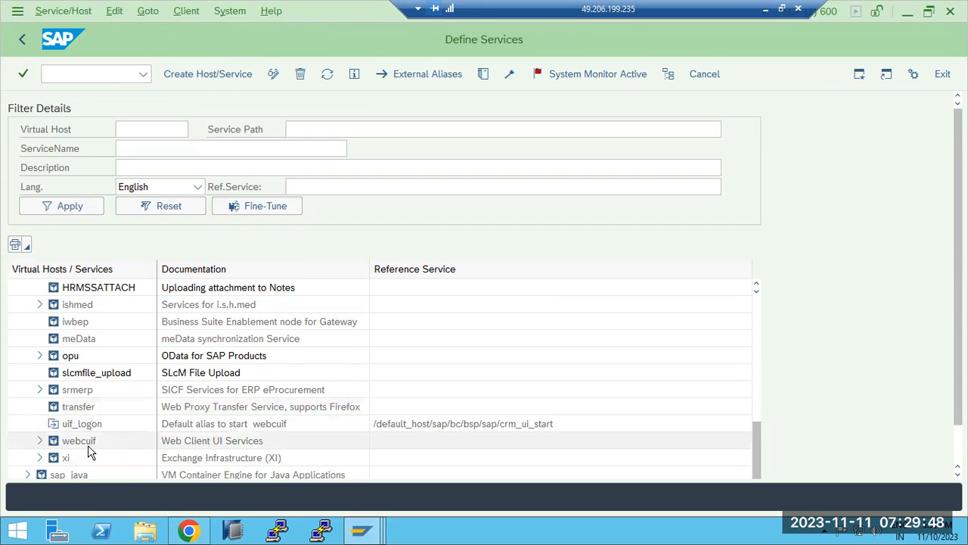
pyautogui.scroll(2, 45, 357)
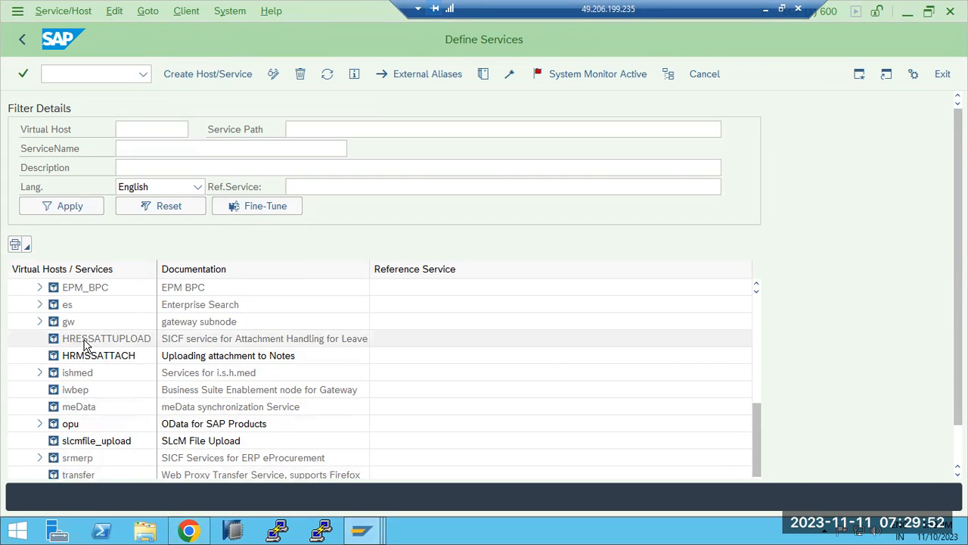
pyautogui.click(42, 322)
# Open the bc node's context menu, dismiss it, and return to the filter screen
pyautogui.scroll(2, 43, 324)
pyautogui.scroll(4, 44, 323)
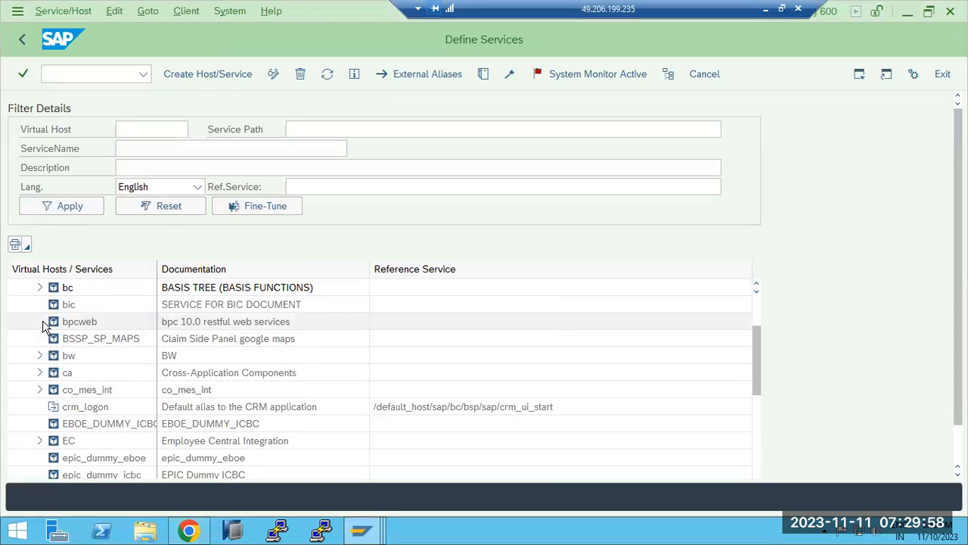
pyautogui.scroll(2, 44, 323)
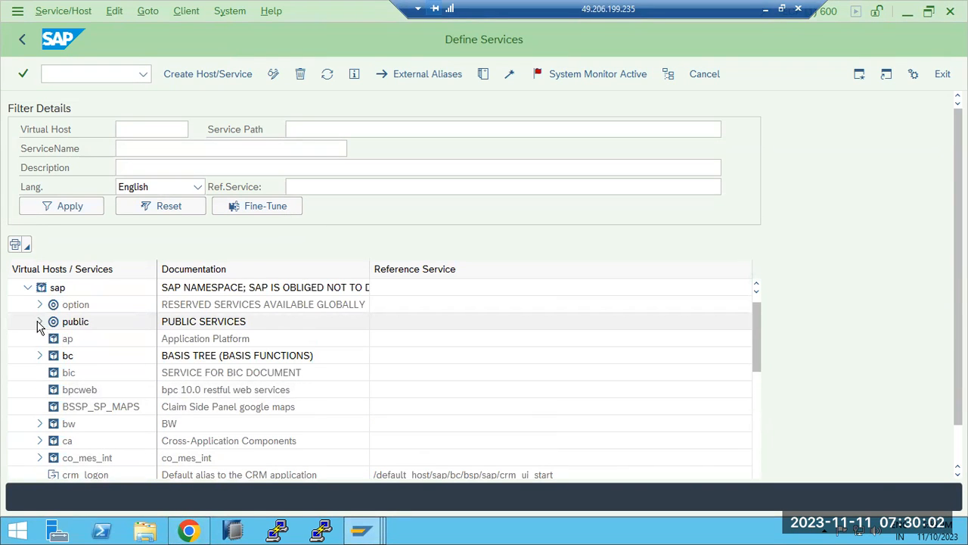
pyautogui.rightClick(68, 361)
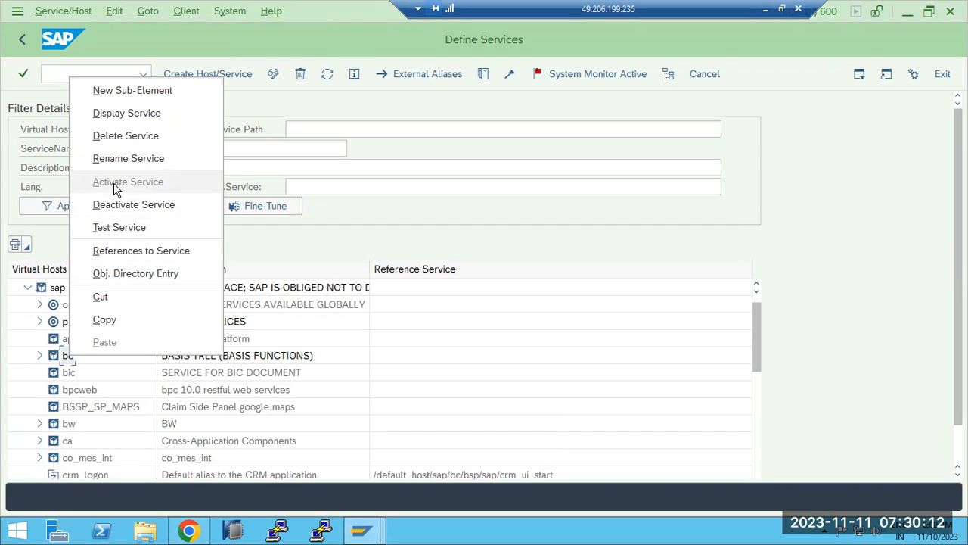
pyautogui.click(615, 244)
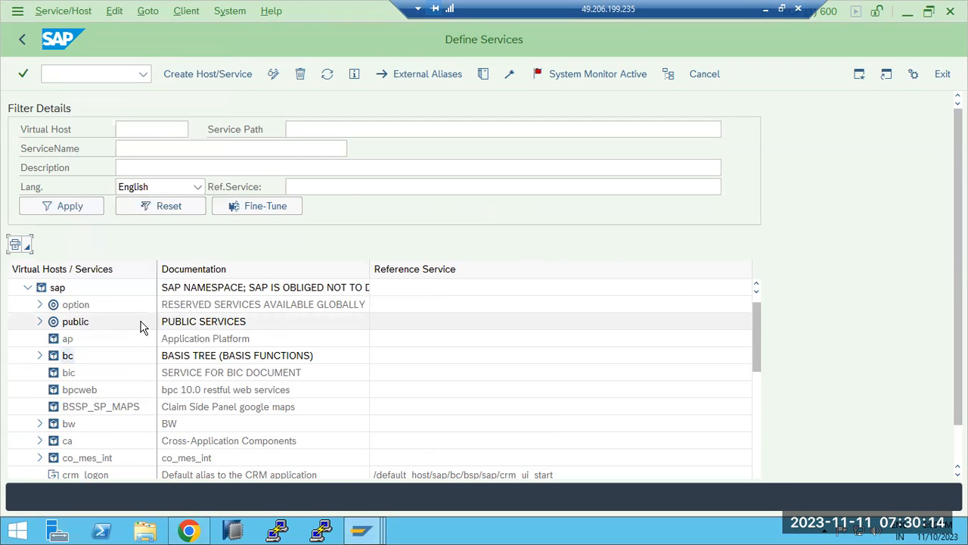
pyautogui.click(24, 39)
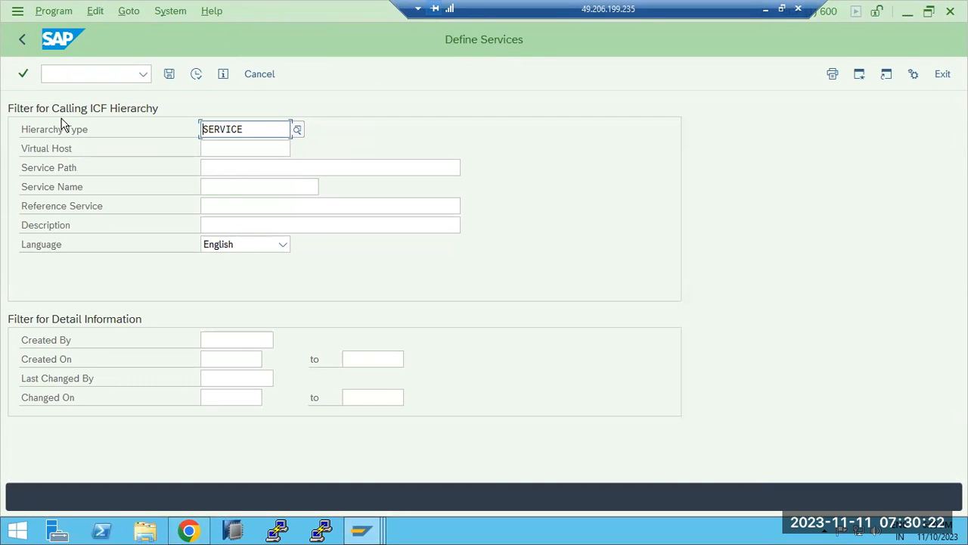
# Filter services by nwbc and activate the bc/nwbc service
pyautogui.click(218, 189)
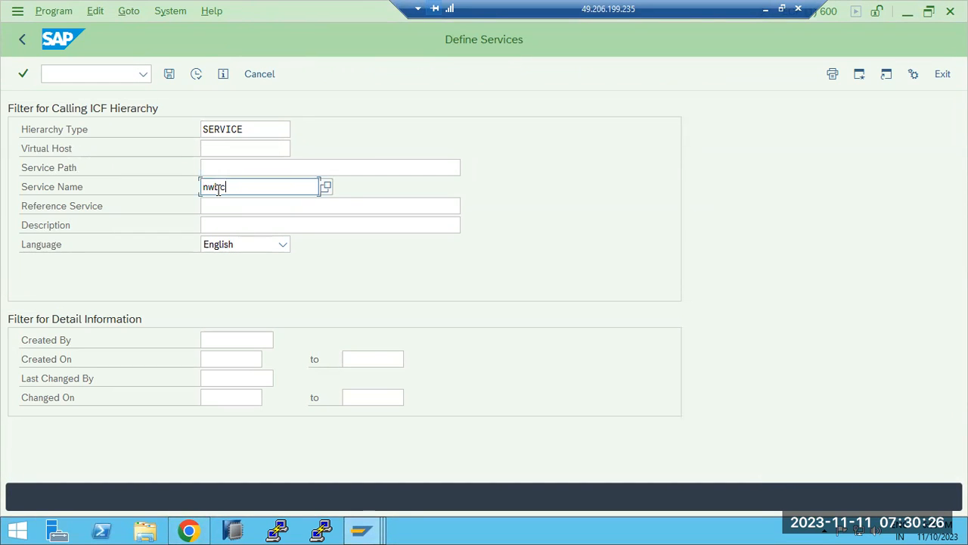
pyautogui.click(196, 73)
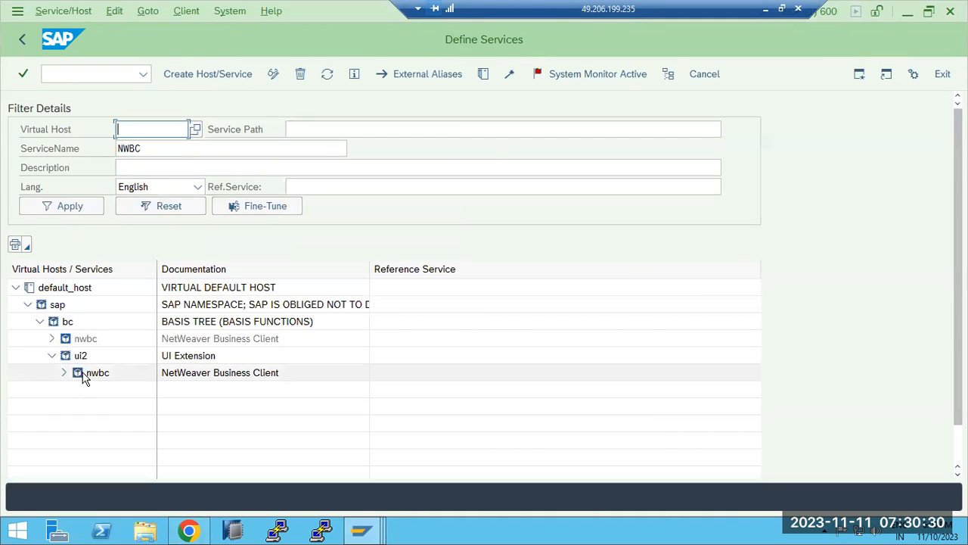
pyautogui.rightClick(78, 339)
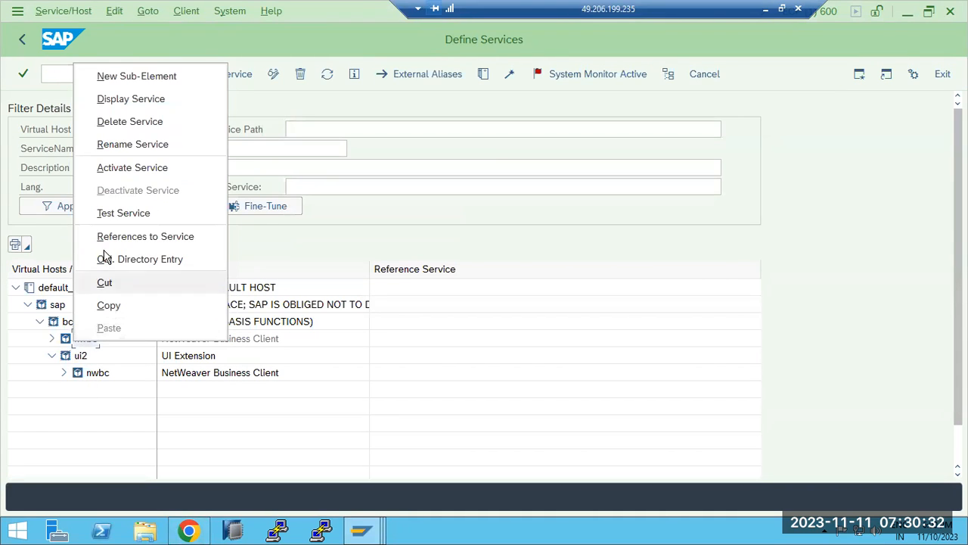
pyautogui.click(110, 171)
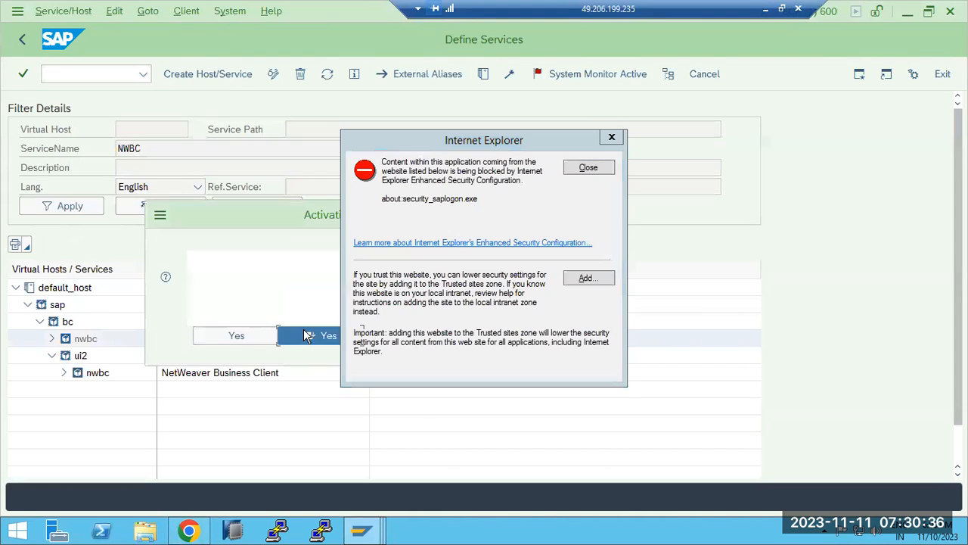
pyautogui.click(306, 335)
pyautogui.click(588, 168)
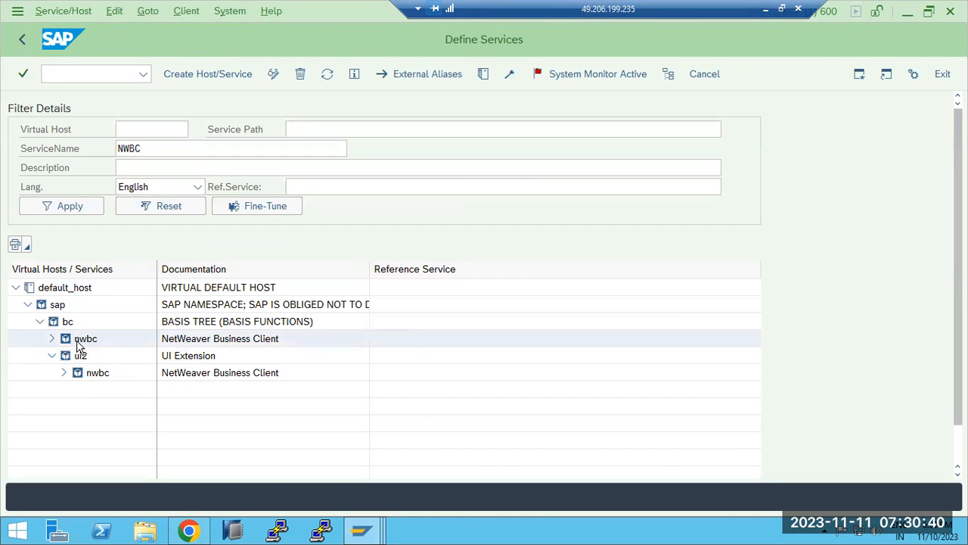
# Test the ui2/nwbc service, allowing it to open in the browser
pyautogui.rightClick(86, 378)
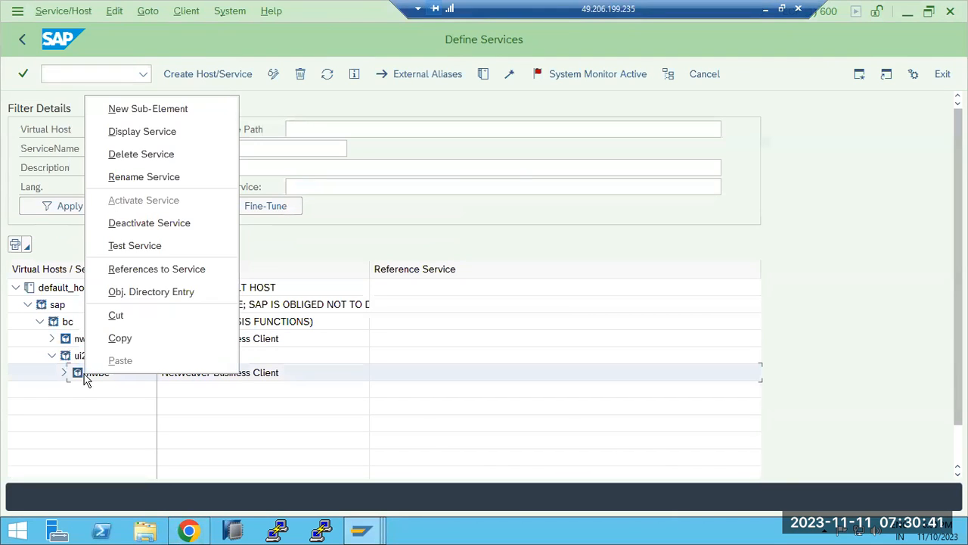
pyautogui.click(123, 245)
pyautogui.click(301, 299)
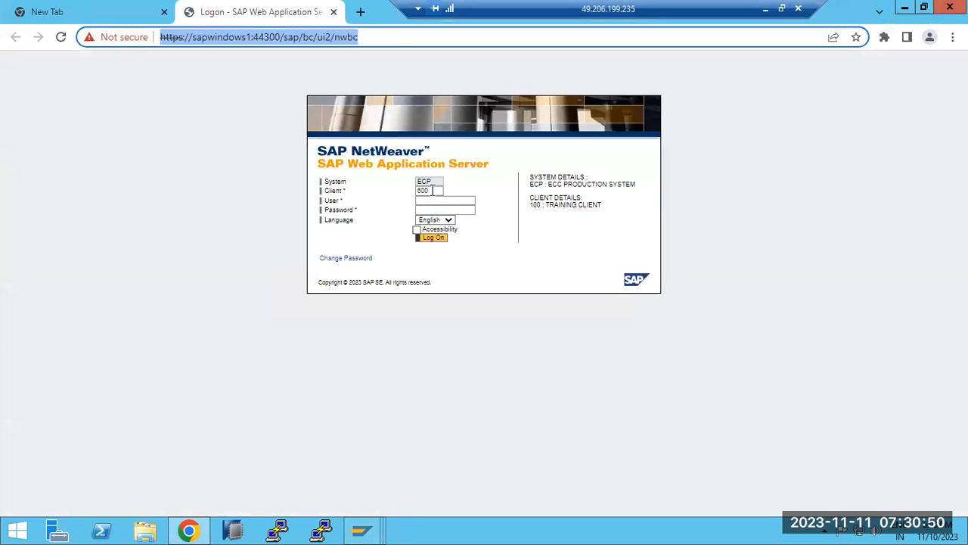
# Log on to NWBC with client 100, username and password, then continue past the existing-logon notice
pyautogui.click(431, 190)
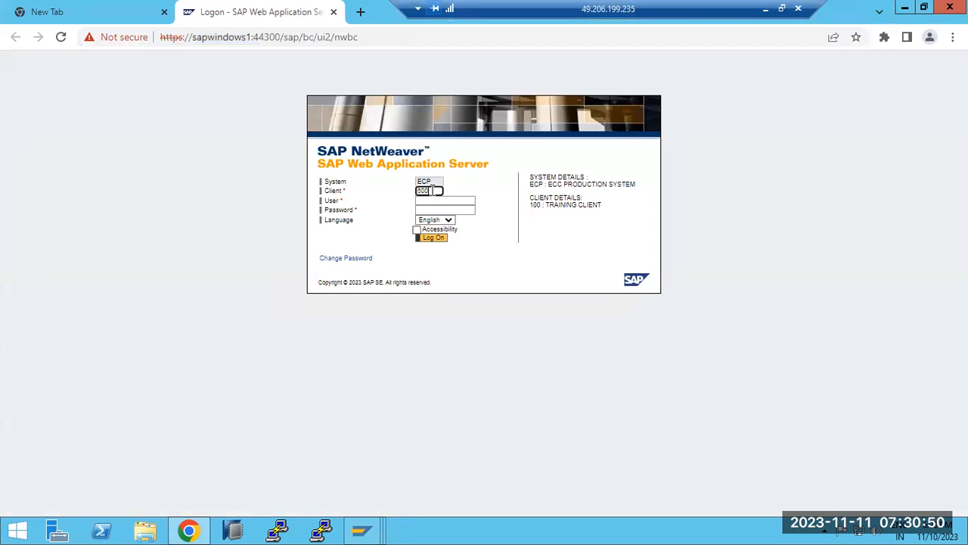
pyautogui.write('100')
pyautogui.press('Tab')
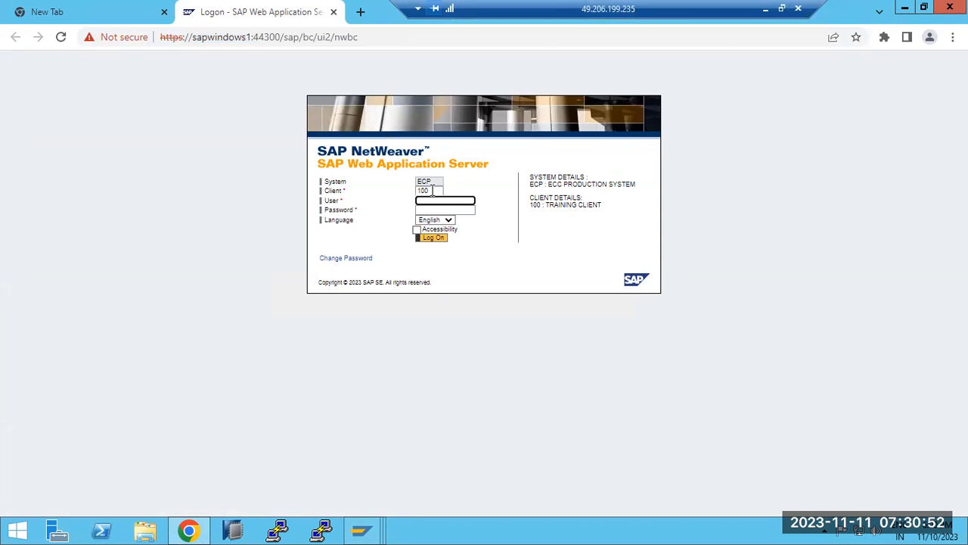
pyautogui.write('basis')
pyautogui.press('Tab')
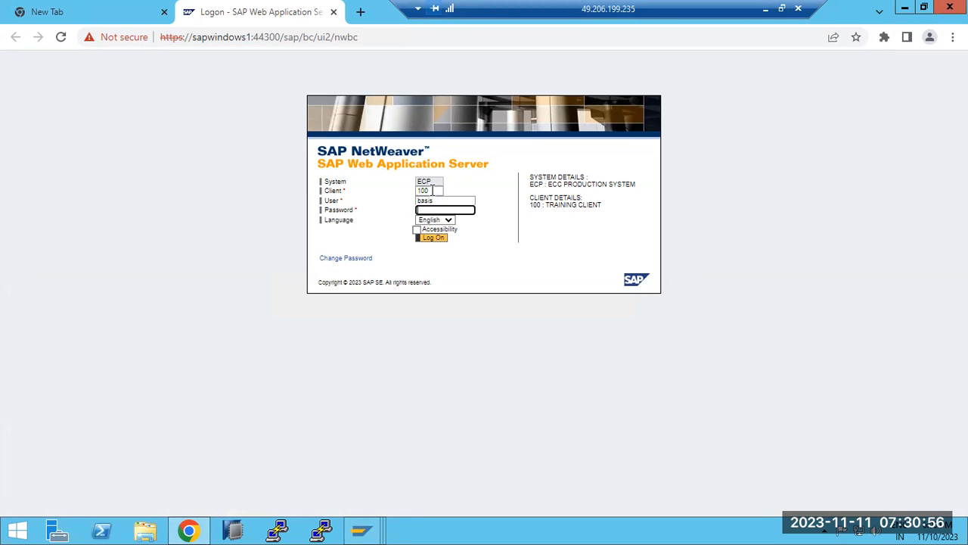
pyautogui.write('••••')
pyautogui.press('Return')
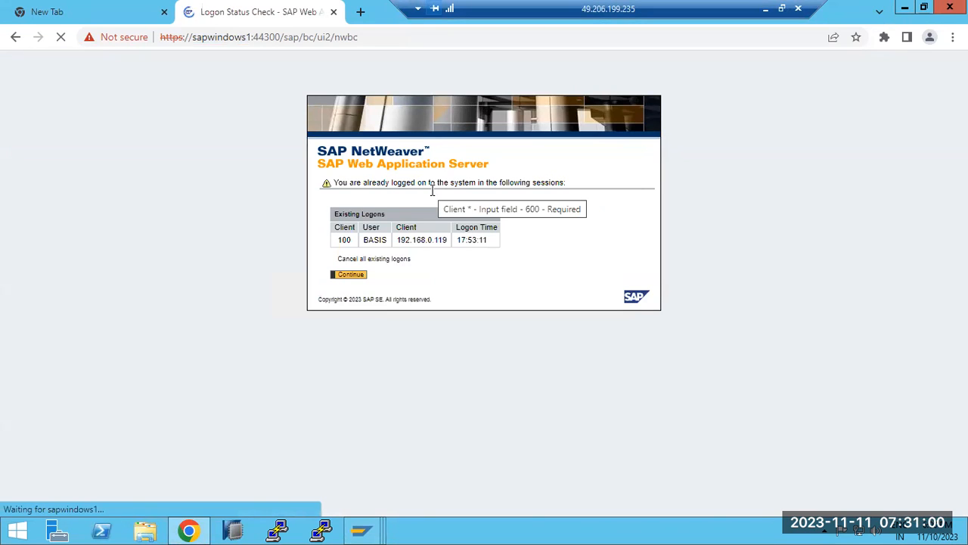
pyautogui.click(333, 259)
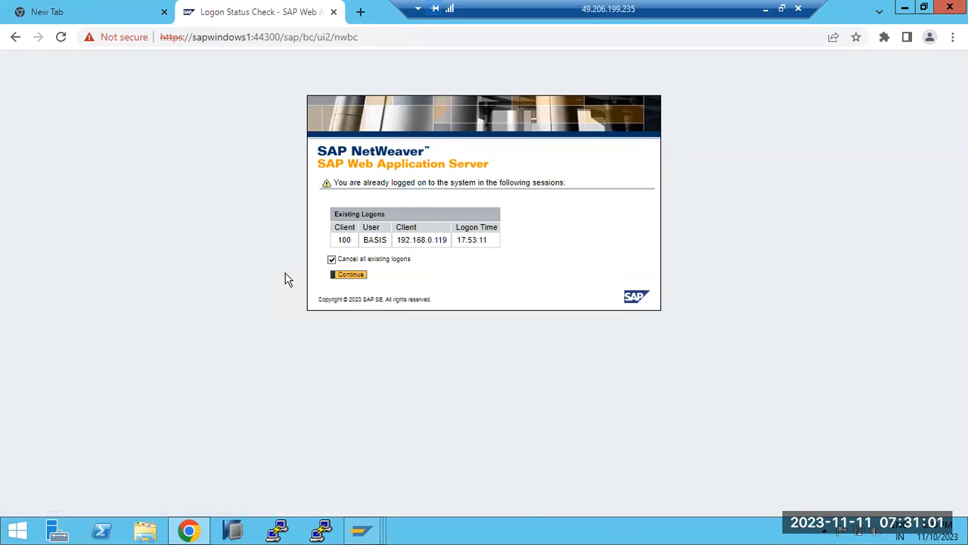
pyautogui.click(344, 276)
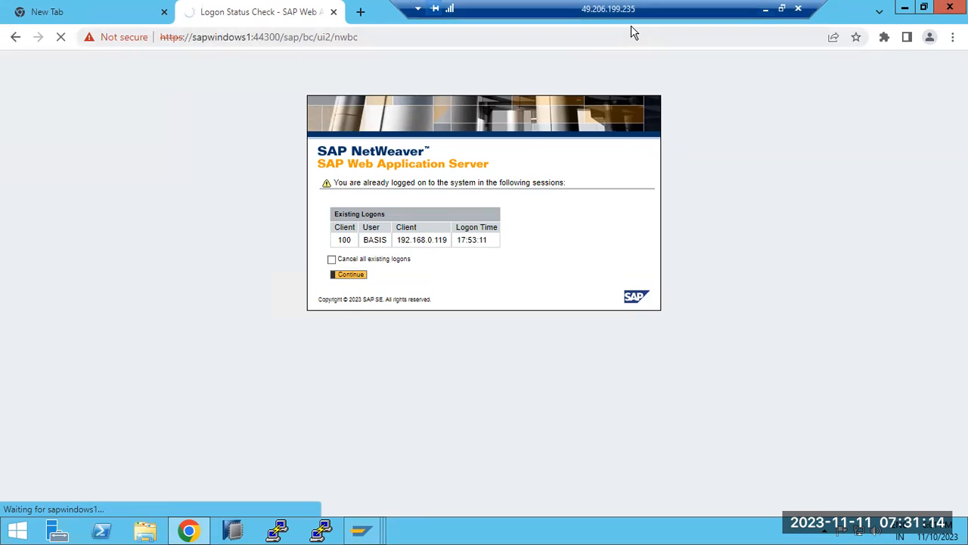
# Add WebGUI and NWBC lines to the Paint notes, followed by a row of dashes
pyautogui.click(766, 9)
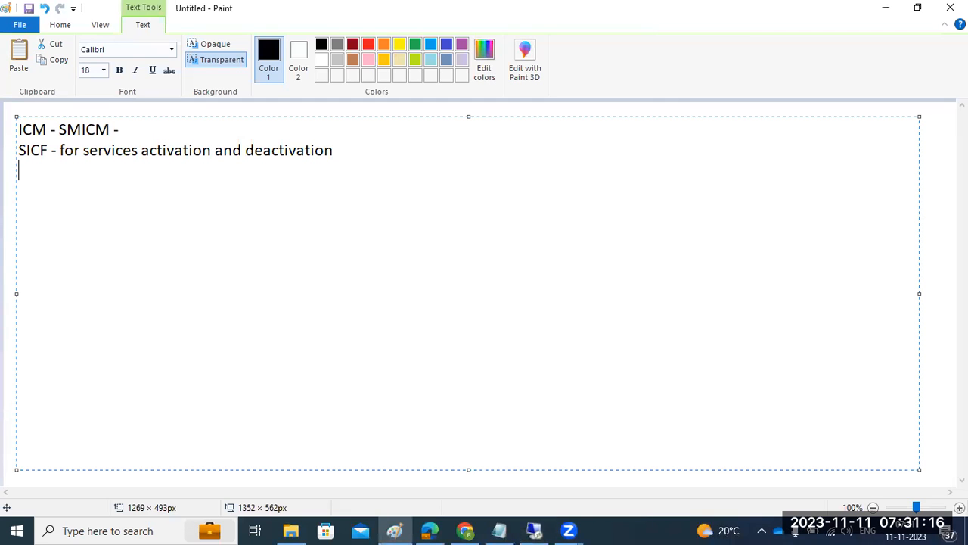
pyautogui.write('WebGUI ')
pyautogui.write('NWBC')
pyautogui.press('Return')
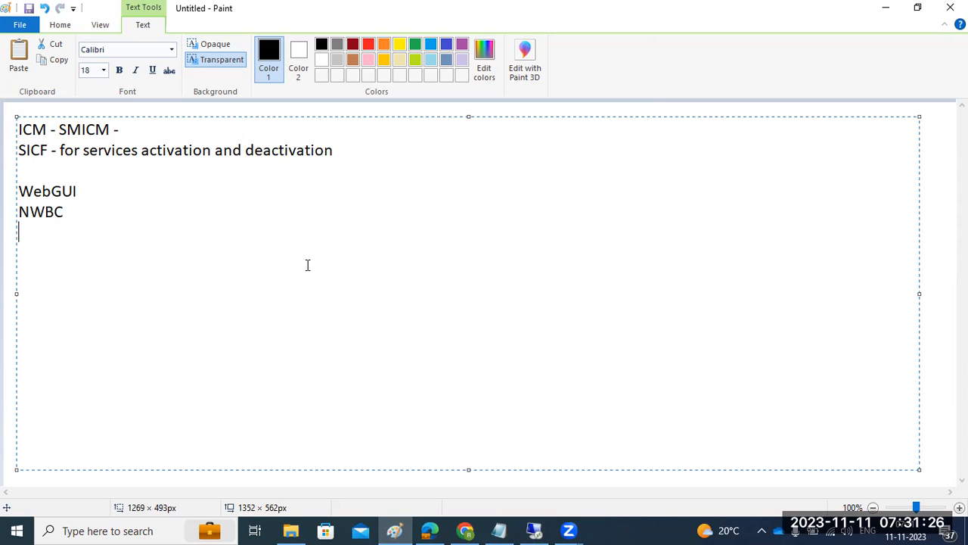
pyautogui.write('-----------HRXXXXXXXXXX')
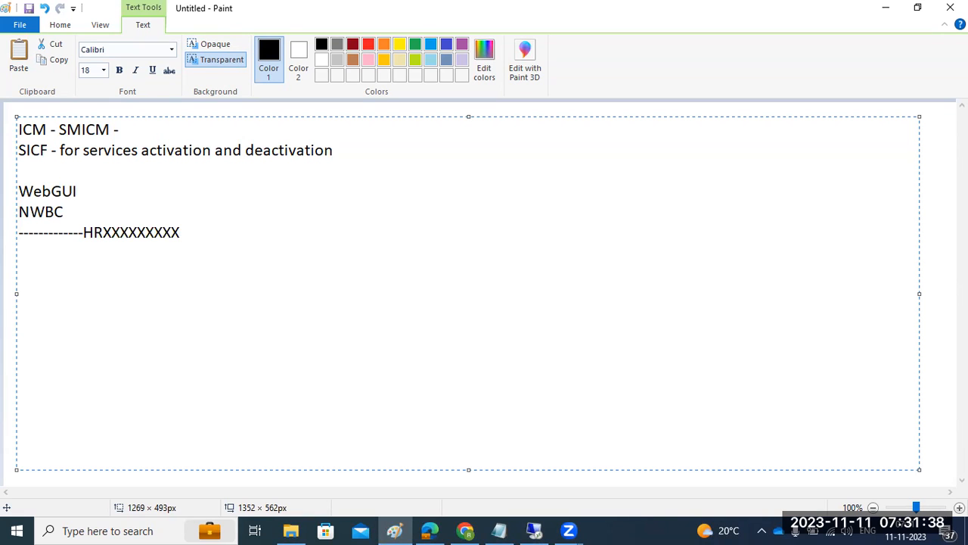
pyautogui.press('BackSpace')
pyautogui.press('BackSpace')
pyautogui.press('BackSpace')
pyautogui.press('BackSpace')
pyautogui.press('BackSpace')
pyautogui.press('BackSpace')
pyautogui.press('BackSpace')
pyautogui.press('BackSpace')
pyautogui.press('BackSpace')
pyautogui.press('BackSpace')
pyautogui.press('BackSpace')
pyautogui.press('BackSpace')
pyautogui.press('BackSpace')
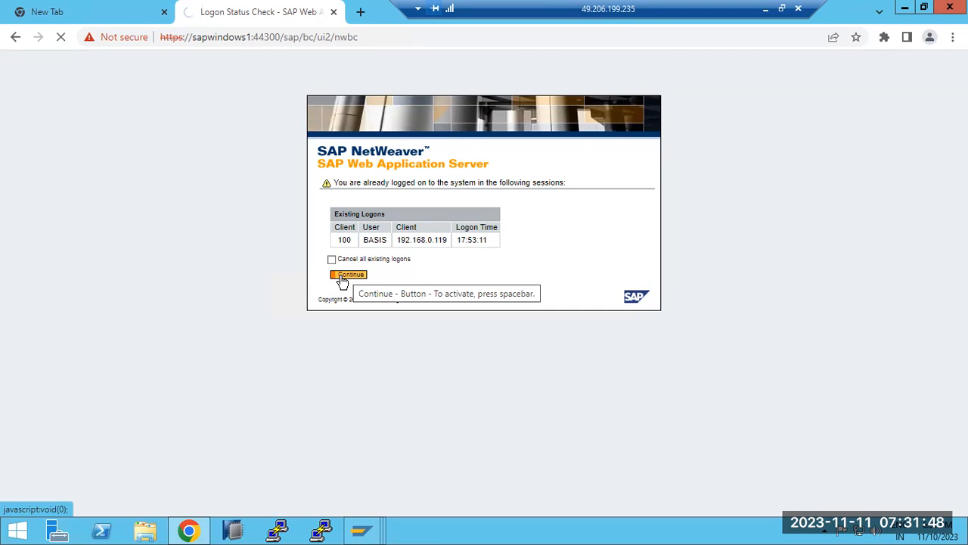
# Bring SAP Easy Access and Define Services forward, then minimize the remote session and select the Paint notes
pyautogui.moveTo(363, 523)
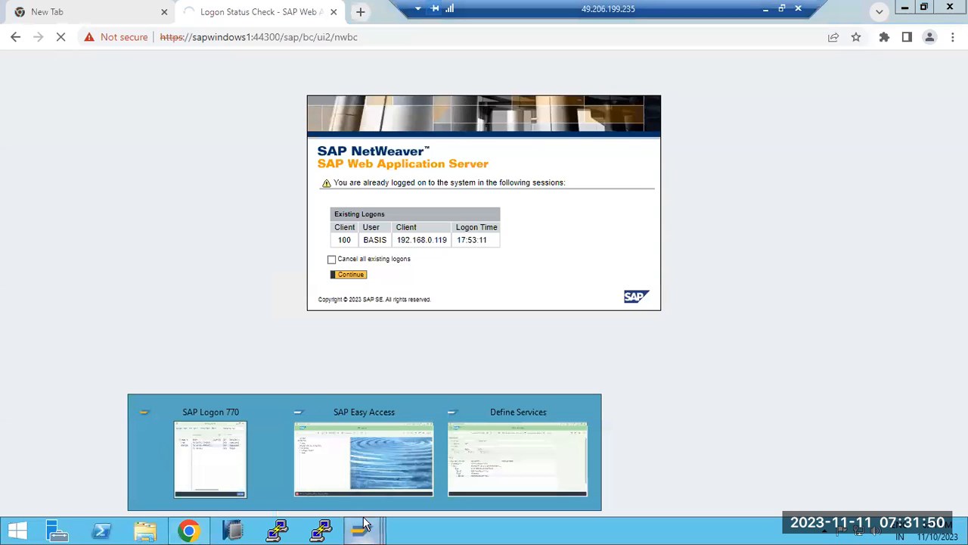
pyautogui.click(384, 459)
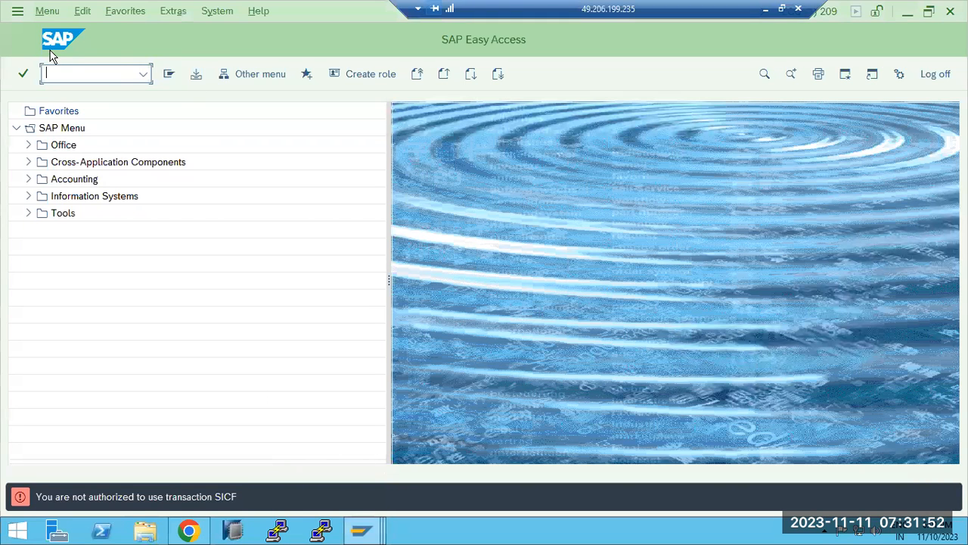
pyautogui.moveTo(358, 534)
pyautogui.click(491, 460)
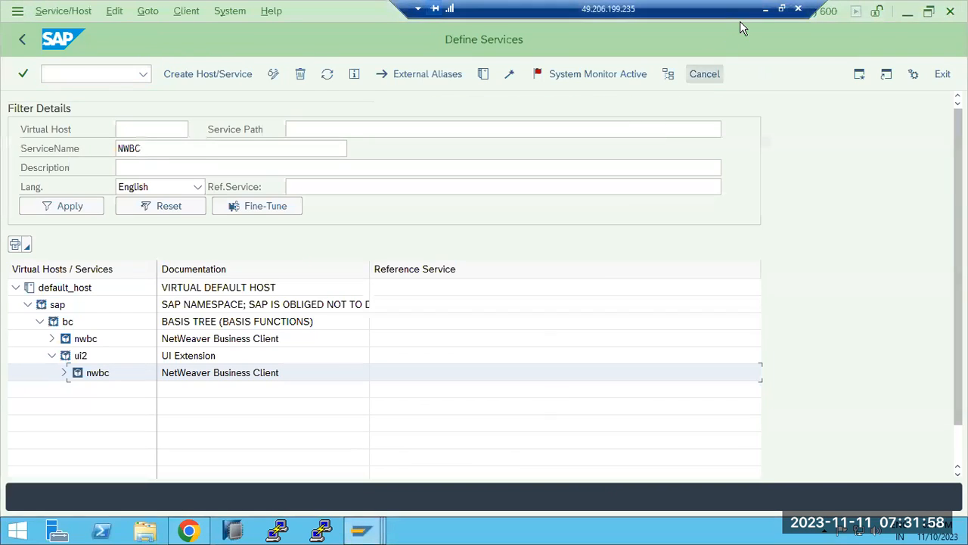
pyautogui.click(766, 9)
pyautogui.moveTo(98, 228); pyautogui.dragTo(6, 123)
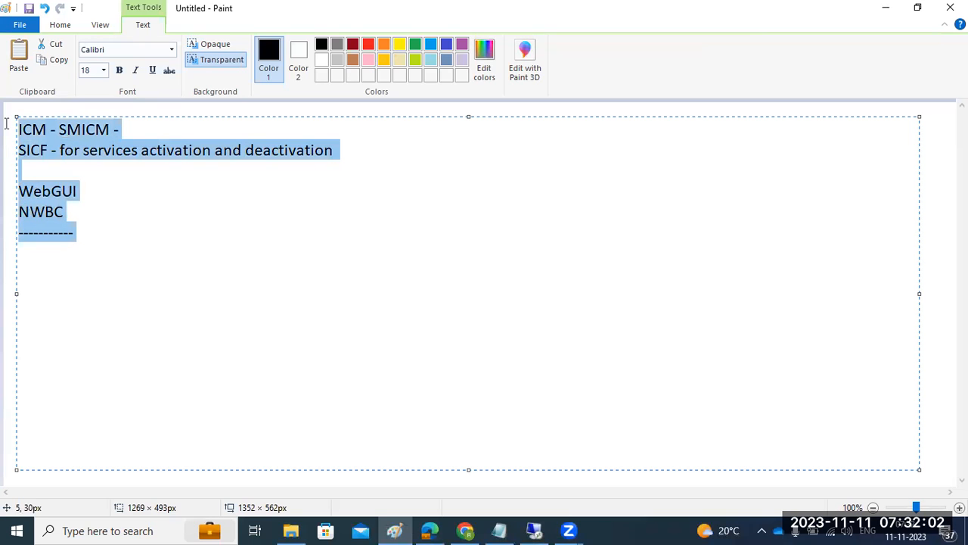
# Replace the Paint notes with the heading 'SCOT - ADMINISTRATION :'
pyautogui.press('Delete')
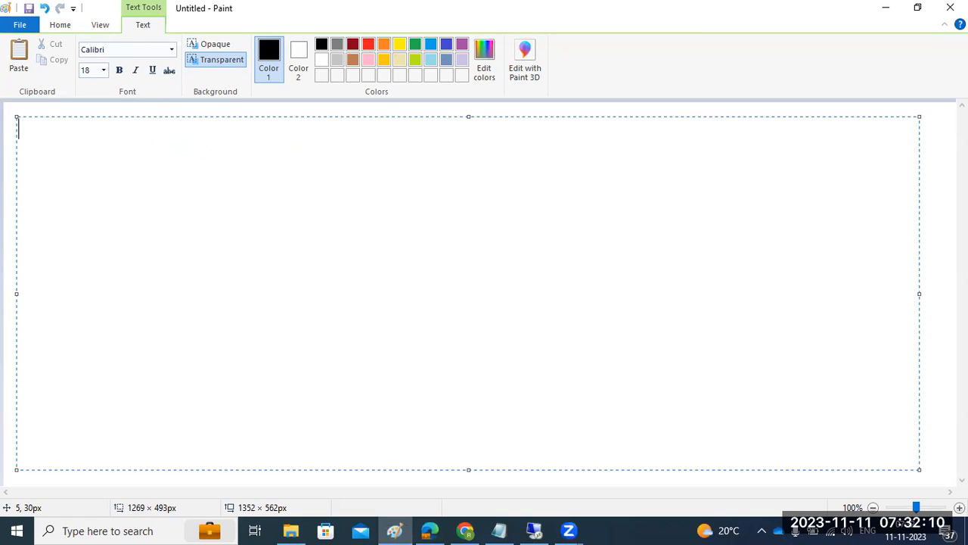
pyautogui.write('SCOT - ADMINI')
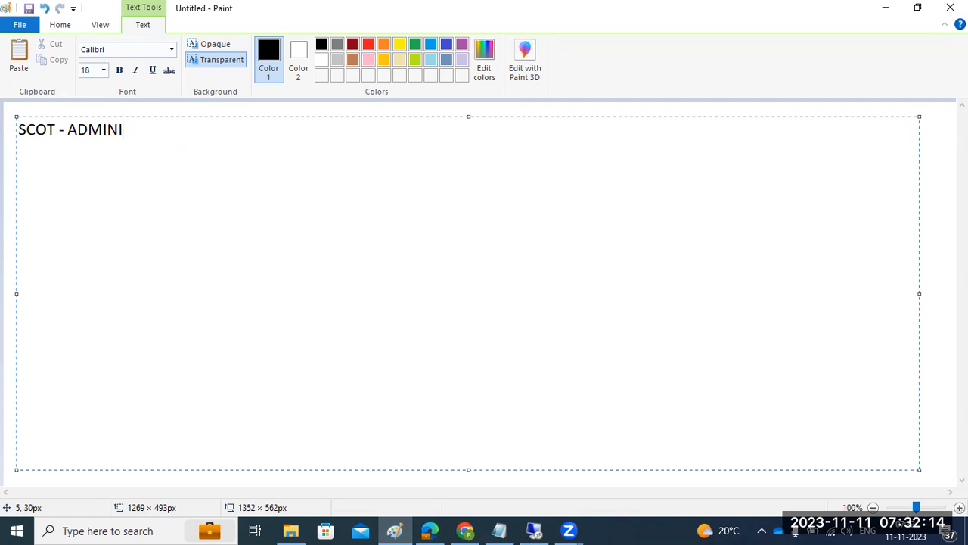
pyautogui.write('STRATIO')
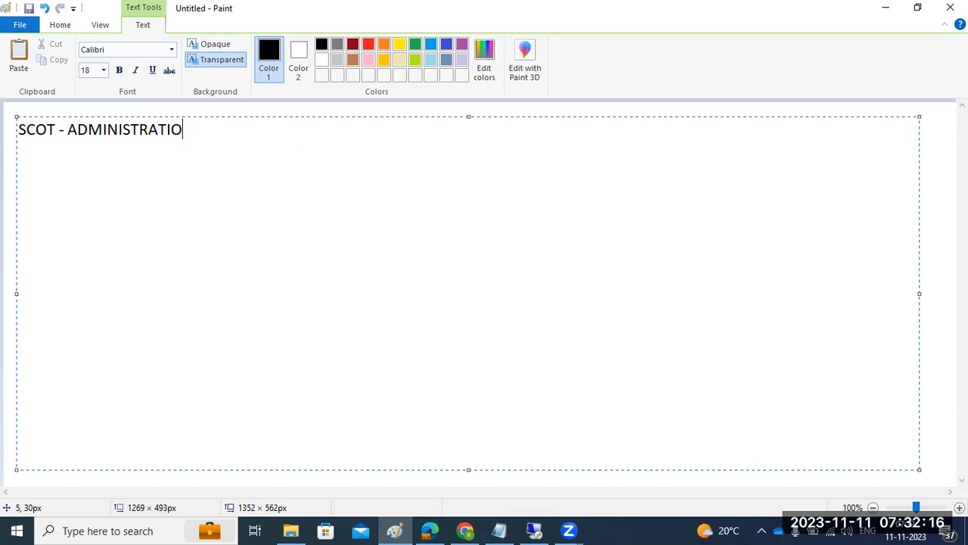
pyautogui.write('N :')
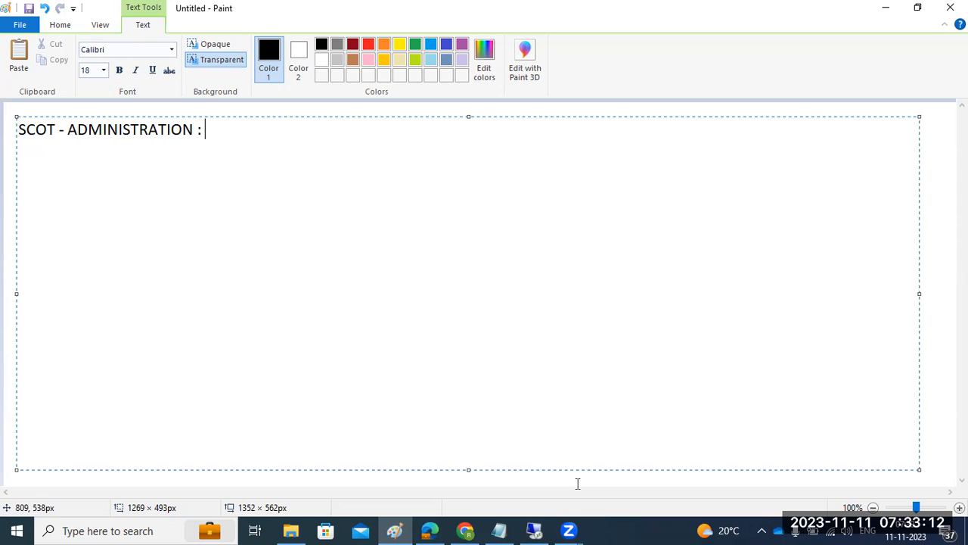
# Run transaction /nscot in SAP to reach the SMTP Nodes screen
pyautogui.click(534, 531)
pyautogui.click(88, 75)
pyautogui.write('/nscot')
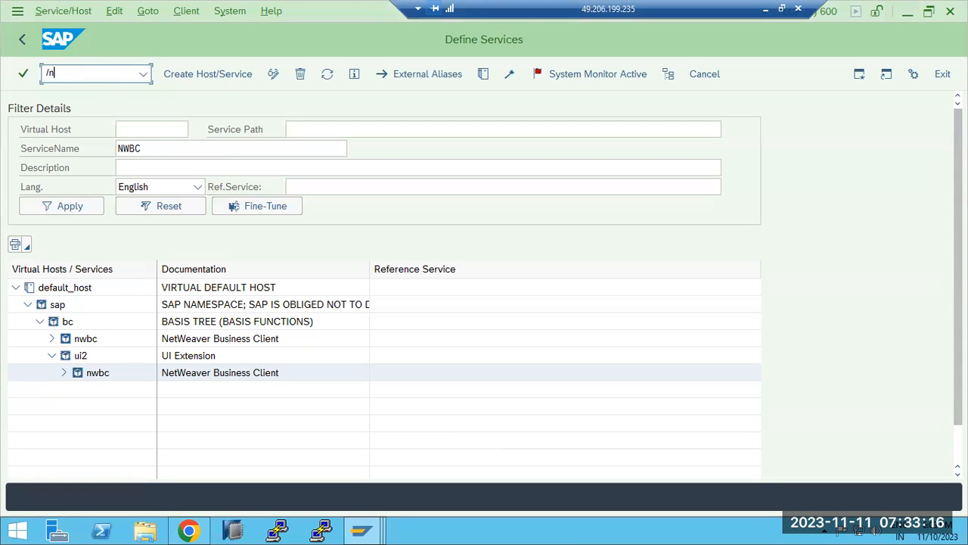
pyautogui.press('Return')
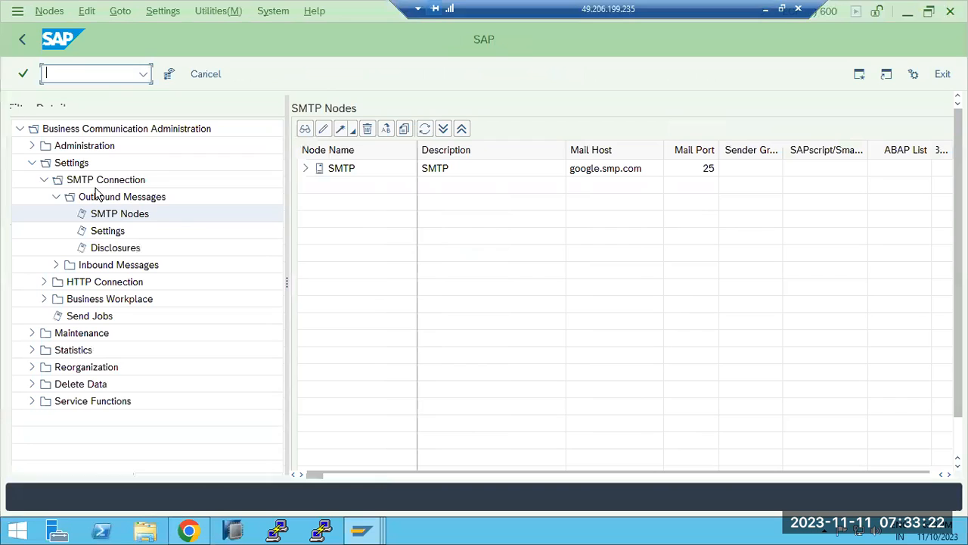
# Complete the Paint heading with 'Outbound email configuration', then return to the SAP windows
pyautogui.click(766, 9)
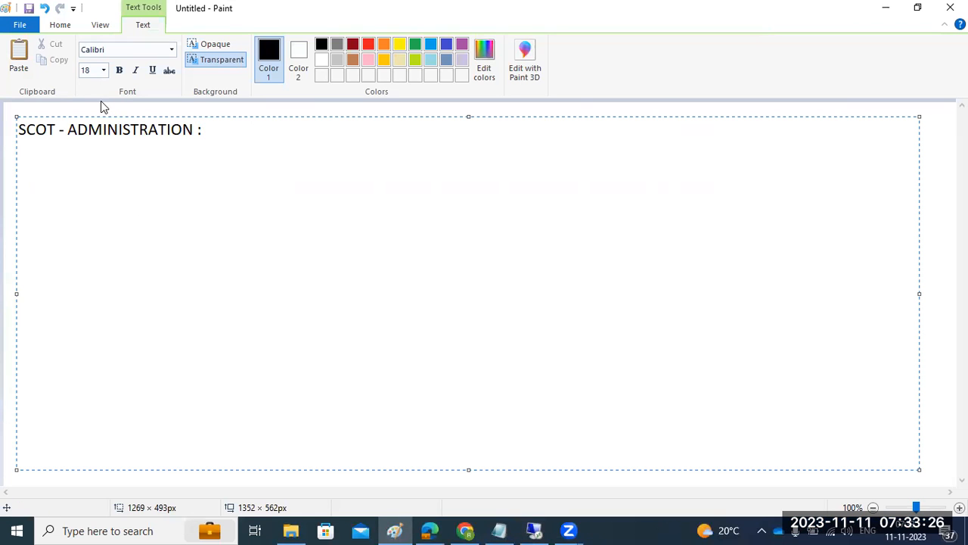
pyautogui.write('Outbound email ')
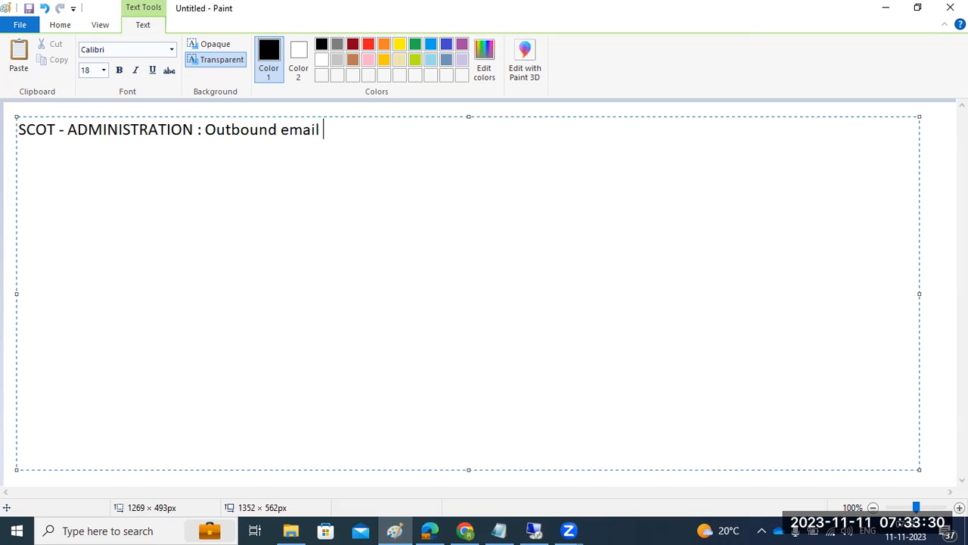
pyautogui.write('configuration')
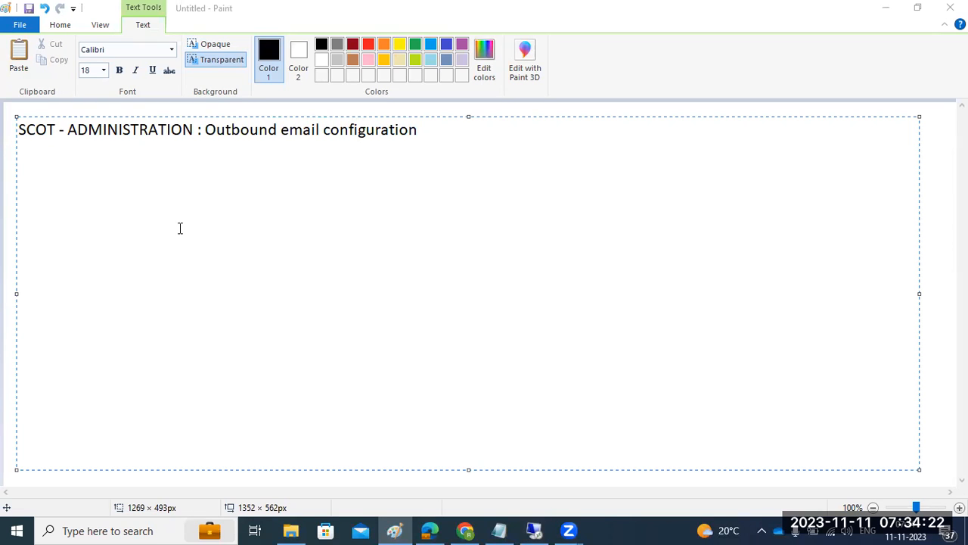
pyautogui.click(456, 126)
pyautogui.click(531, 529)
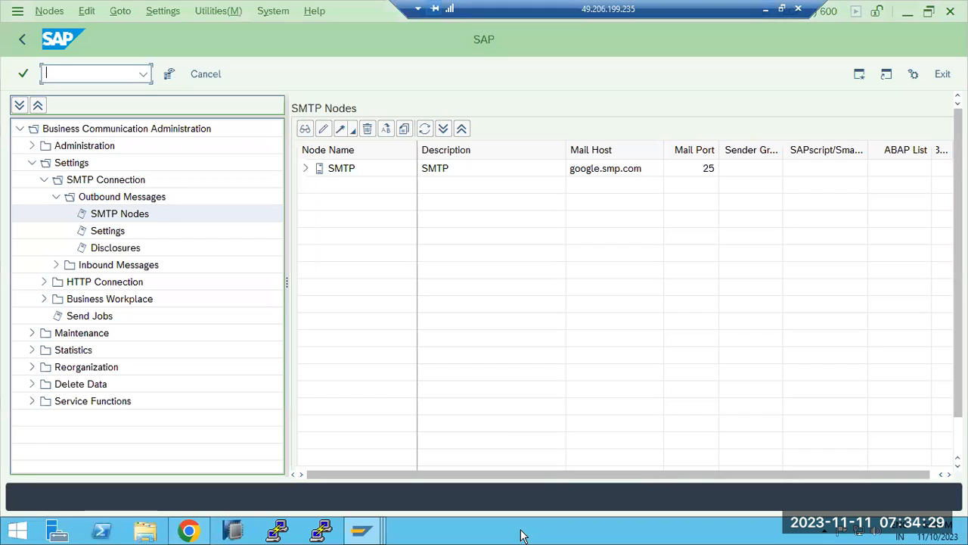
pyautogui.click(356, 530)
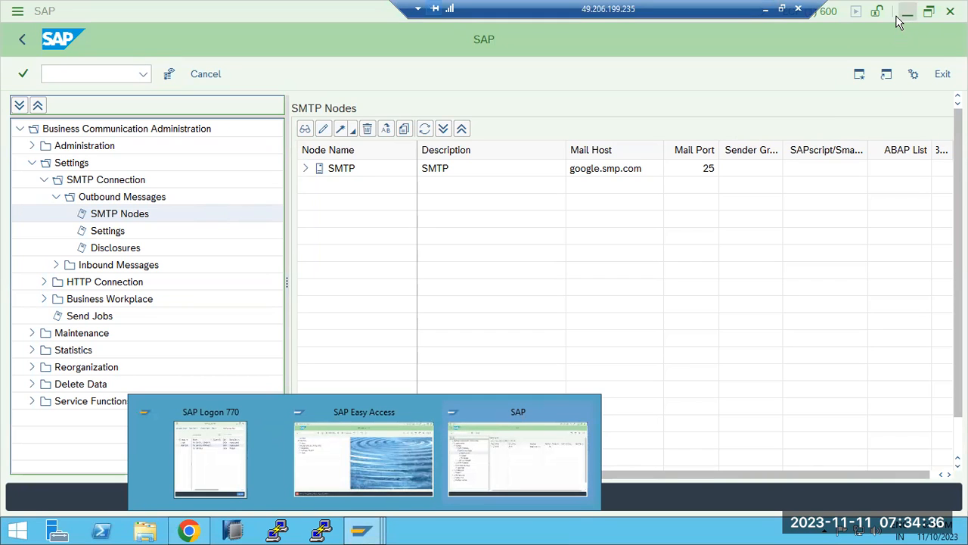
# Add the note '1)SMTP port should be active in SMICM' below the heading in Paint
pyautogui.hotkey('alt', 'Tab')
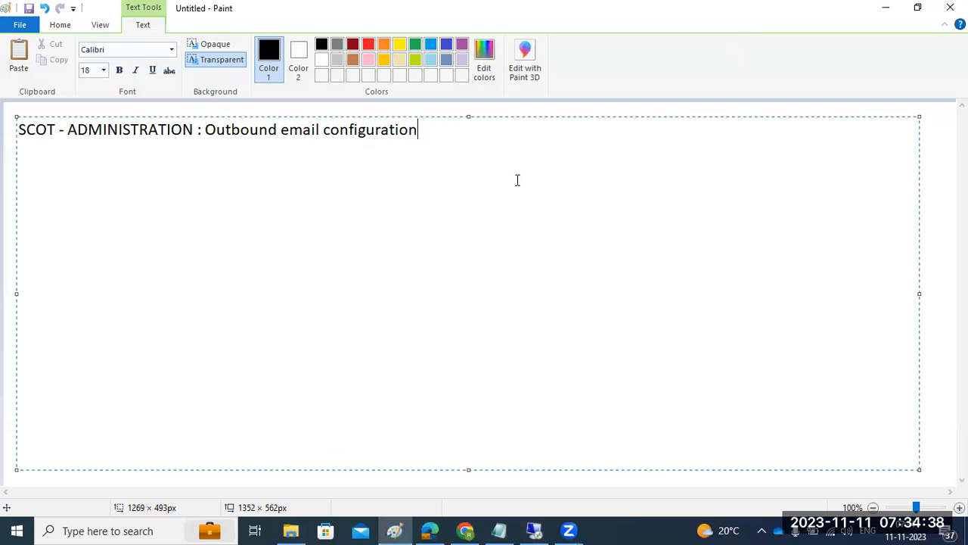
pyautogui.press('Return')
pyautogui.press('Return')
pyautogui.write('1)SMT')
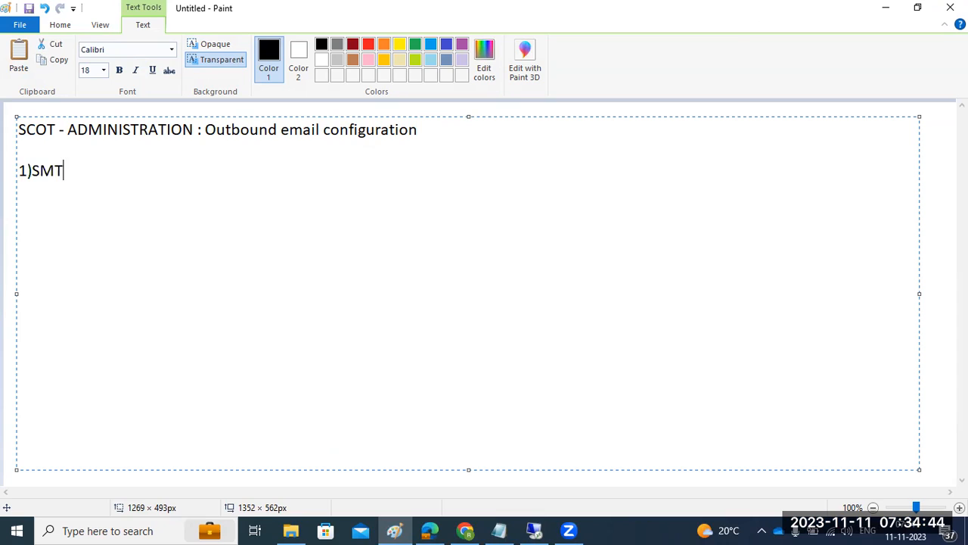
pyautogui.write('P port sho')
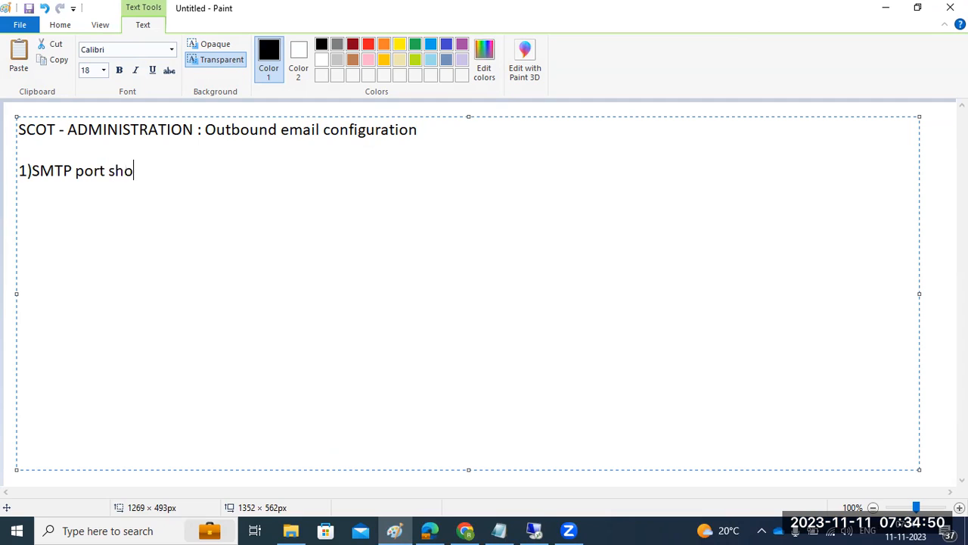
pyautogui.write('uld be act')
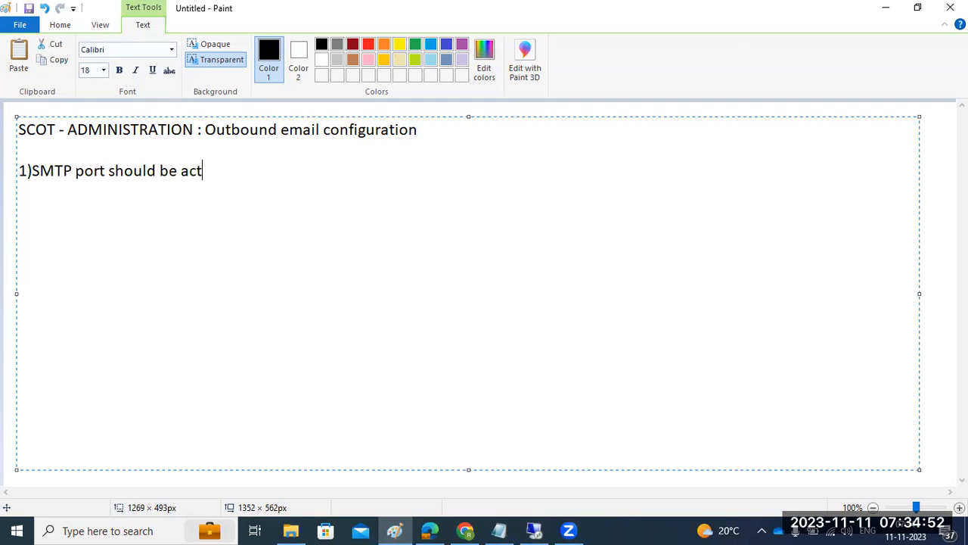
pyautogui.write('ive in SMICM')
pyautogui.press('Return')
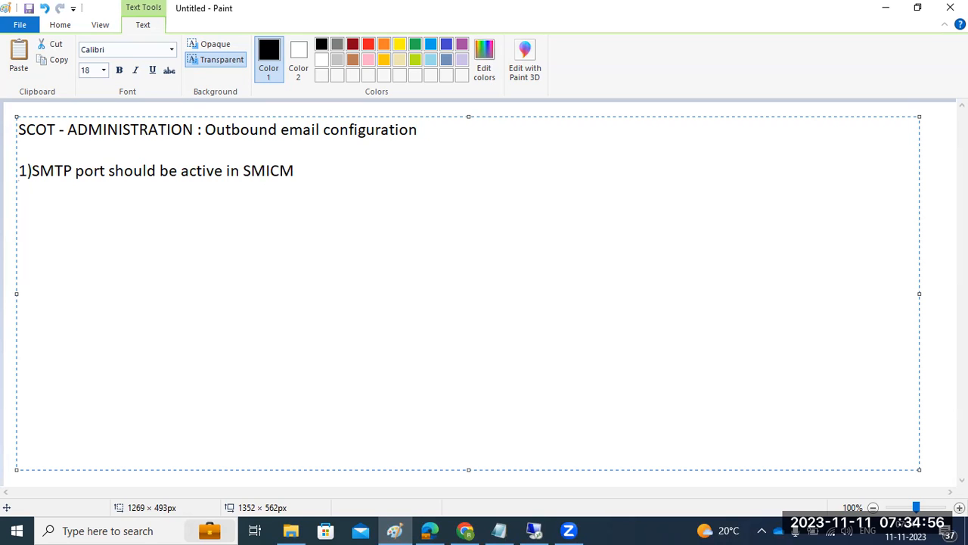
# In SAP, leave SCOT for Easy Access and start transaction SMICM
pyautogui.click(533, 529)
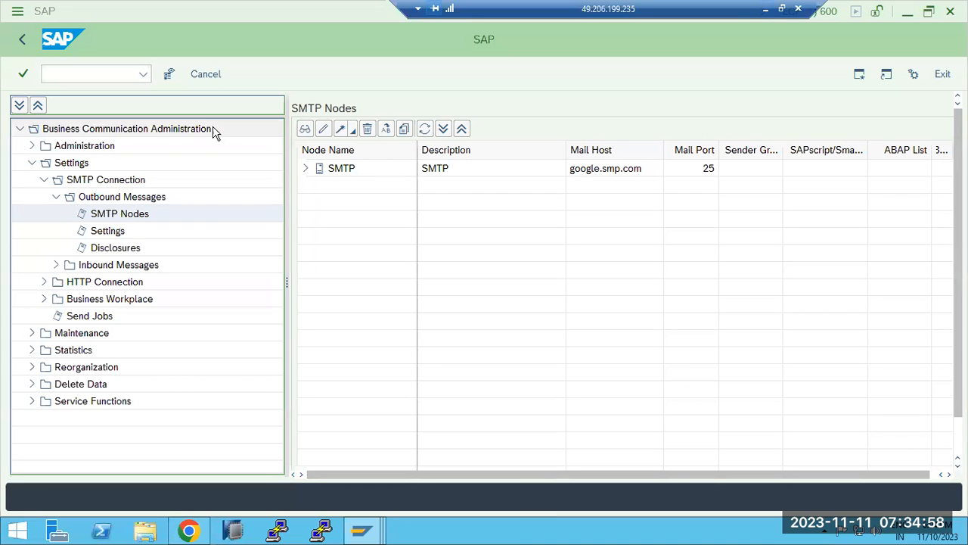
pyautogui.moveTo(360, 533)
pyautogui.click(494, 458)
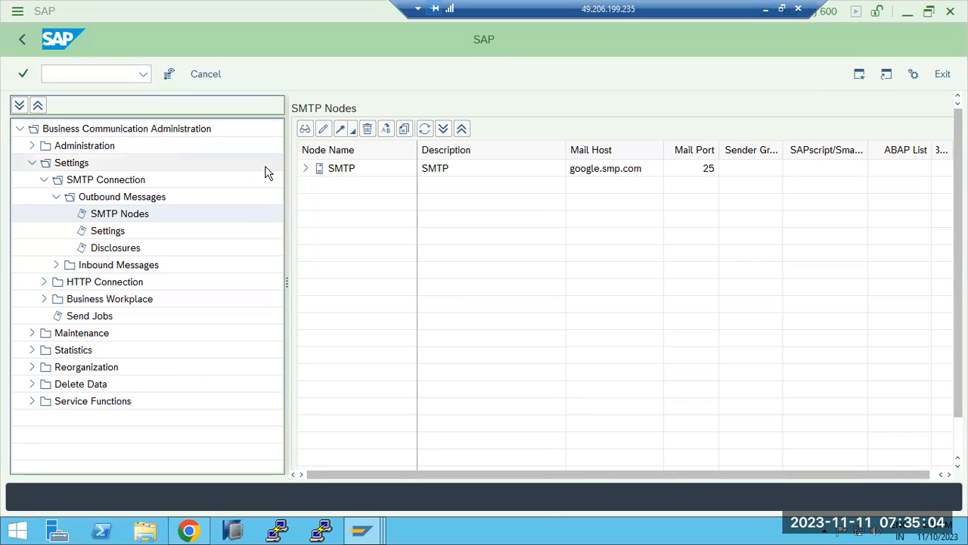
pyautogui.press('F3')
pyautogui.write('smicm')
pyautogui.press('Return')
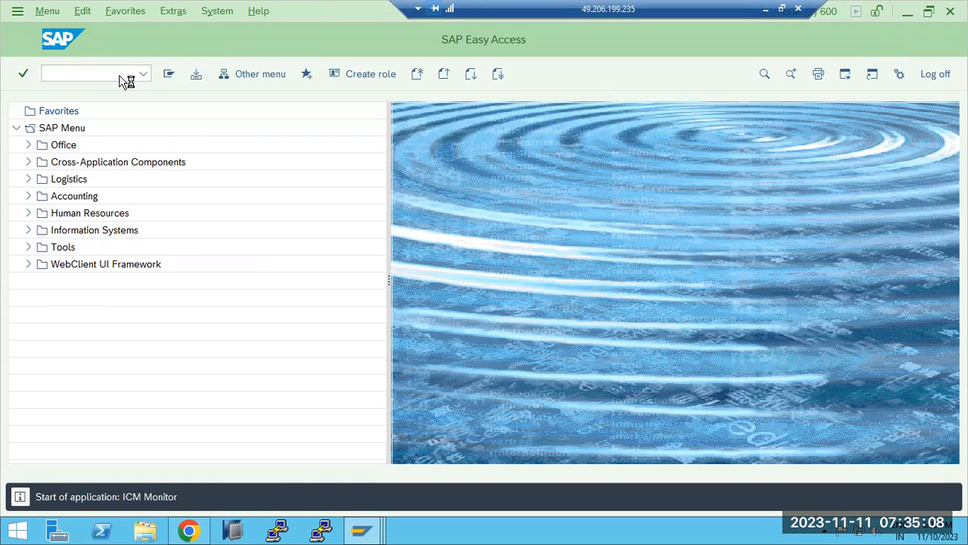
# Check in SMICM's active services that SMTP runs on port 2520, then minimize SAP
pyautogui.click(222, 73)
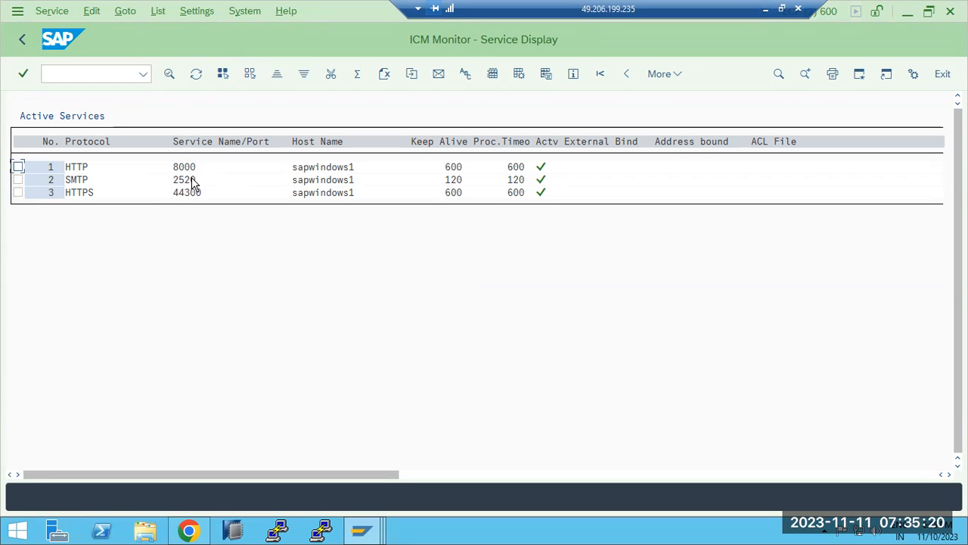
pyautogui.click(18, 180)
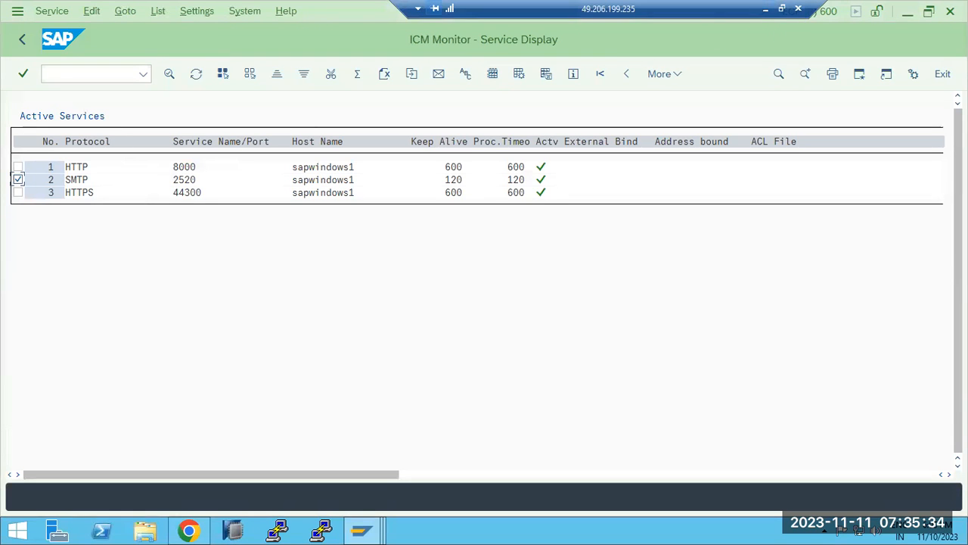
pyautogui.click(765, 9)
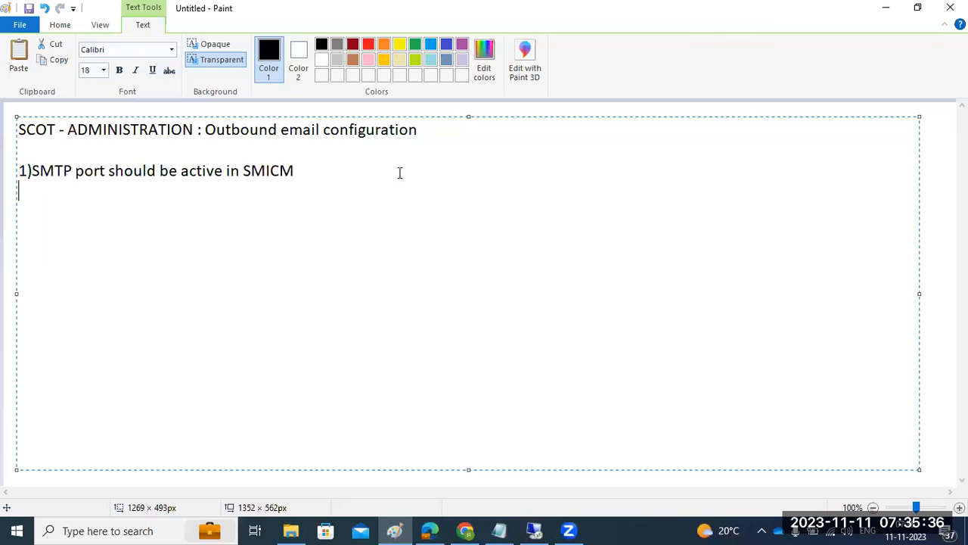
# Add the note '2)SMTP node activation' in Paint and go back to SAP
pyautogui.write('2)SMTP nod')
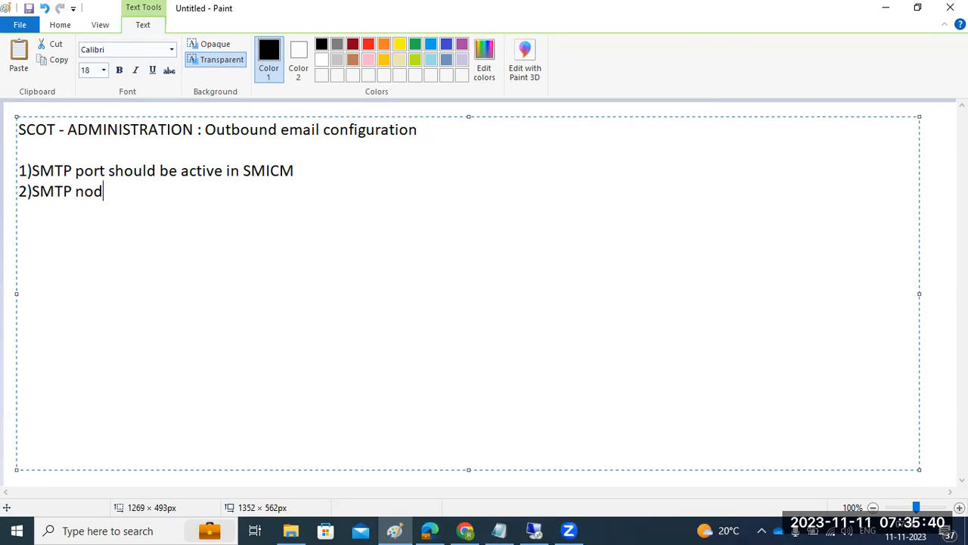
pyautogui.write('e activation')
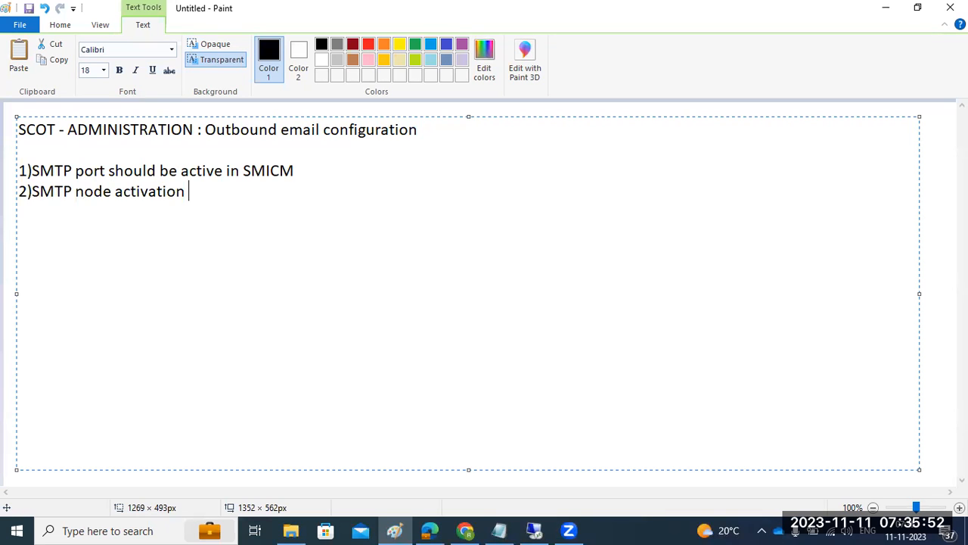
pyautogui.click(500, 530)
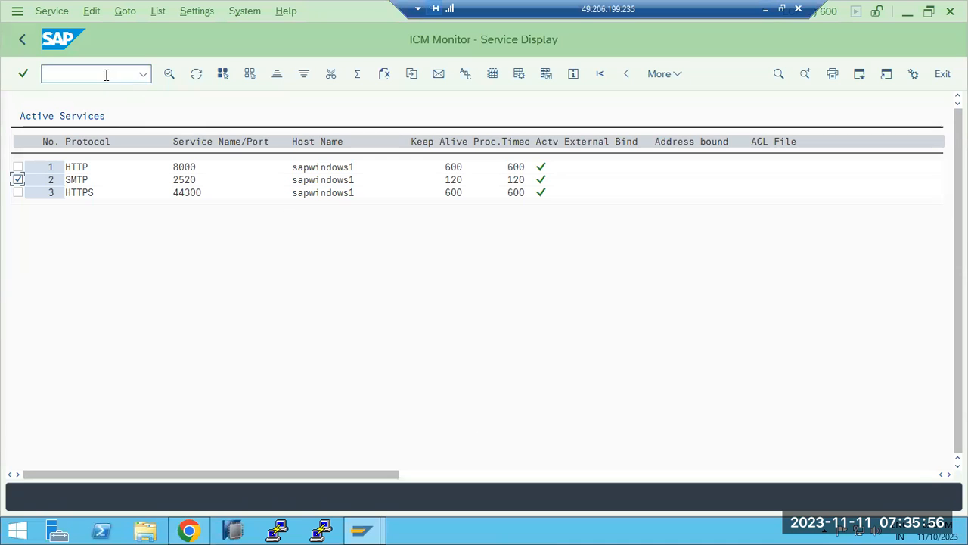
# Delete the old SMTP node with host google.smp.com, port 25, from the SMTP Nodes list
pyautogui.click(371, 530)
pyautogui.click(464, 475)
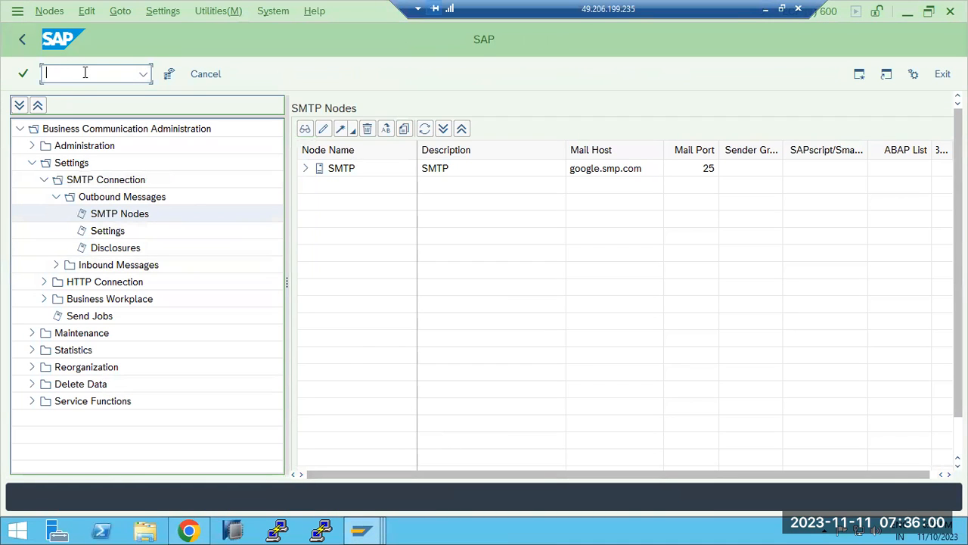
pyautogui.click(143, 73)
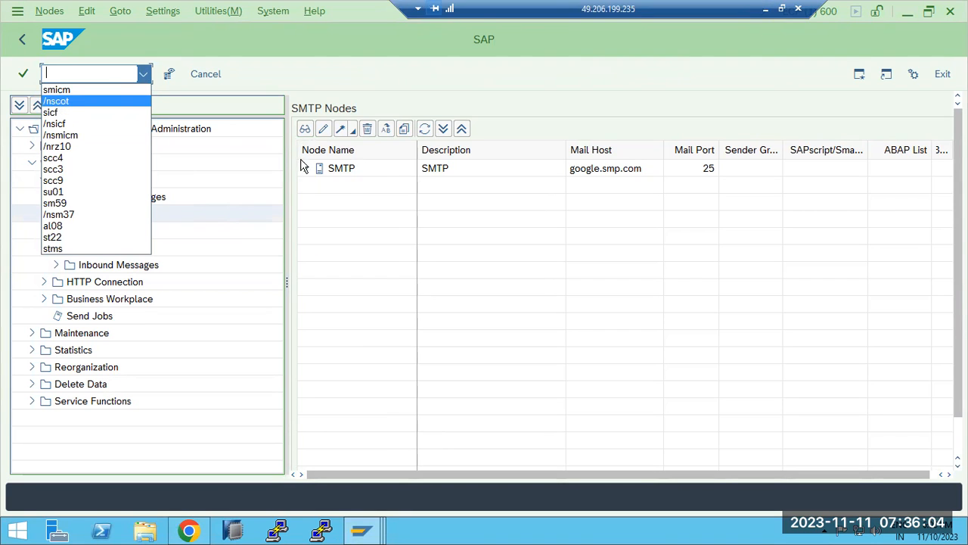
pyautogui.click(345, 176)
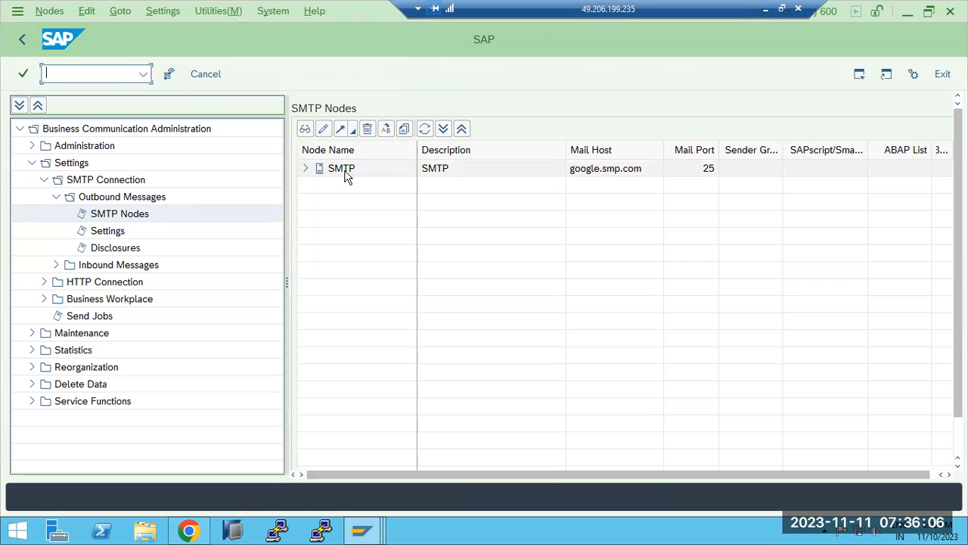
pyautogui.rightClick(349, 180)
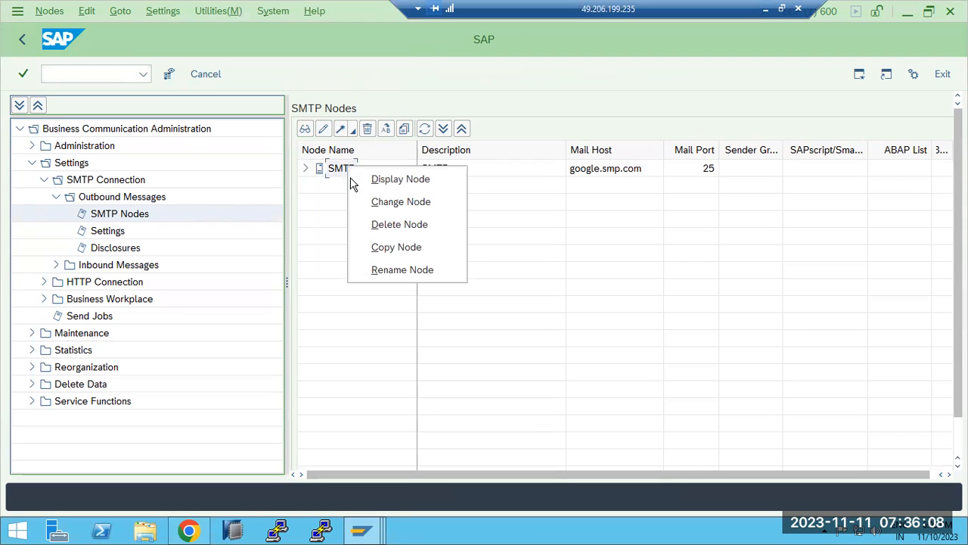
pyautogui.click(389, 225)
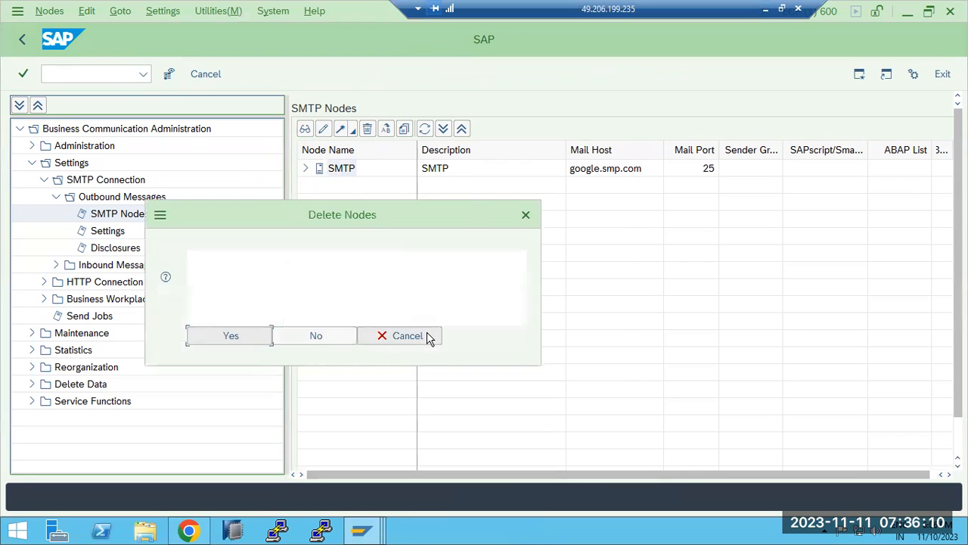
pyautogui.click(255, 335)
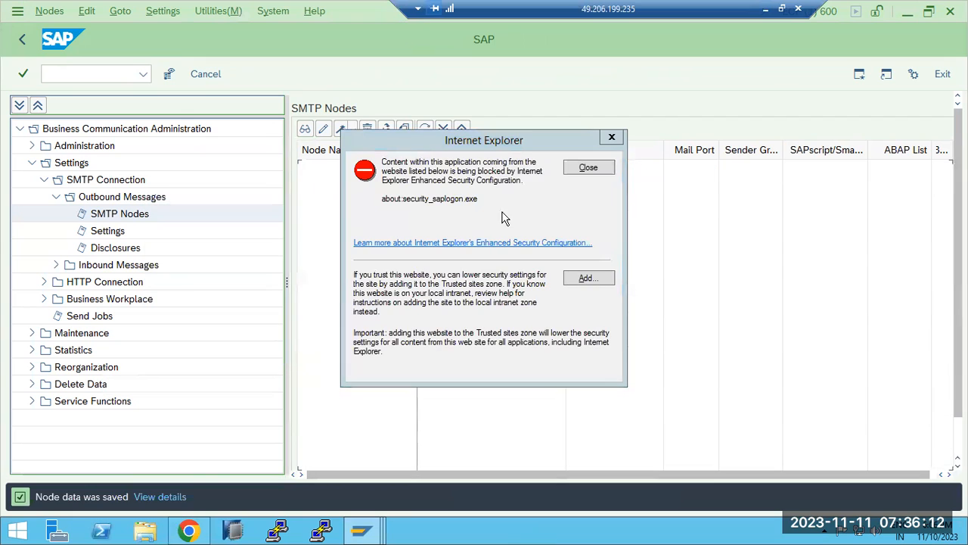
pyautogui.click(588, 168)
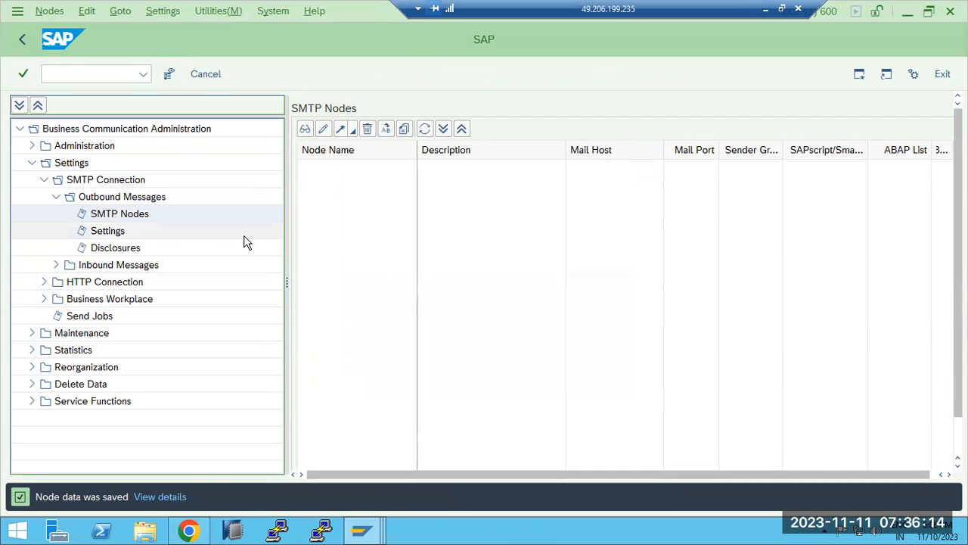
pyautogui.click(323, 130)
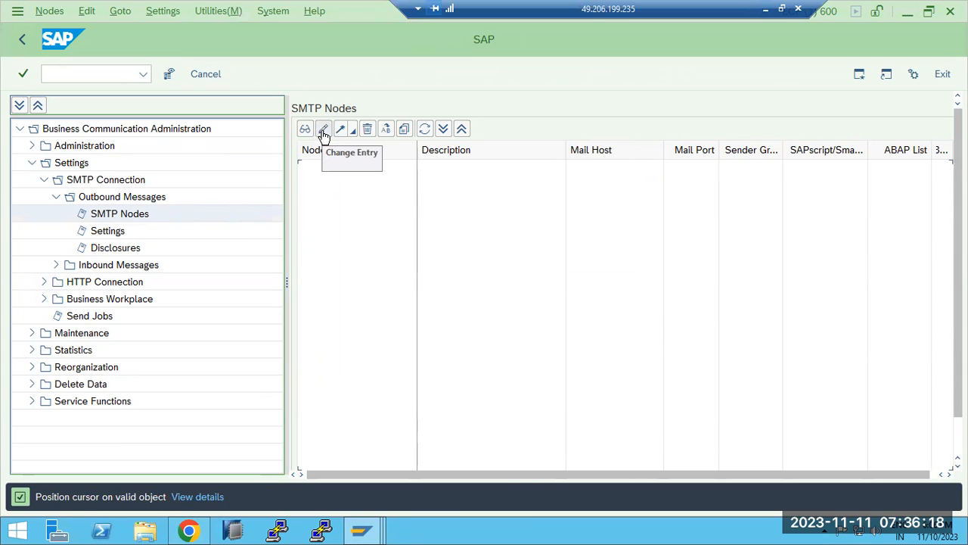
# Create a new node named SMTP with description 'OuTBOUND EMAIL CONFIG'
pyautogui.click(340, 130)
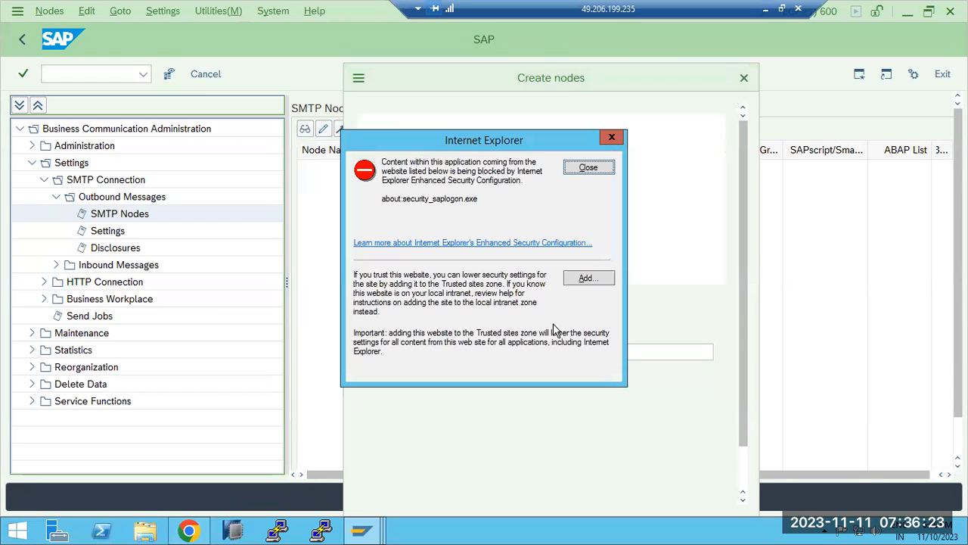
pyautogui.click(593, 172)
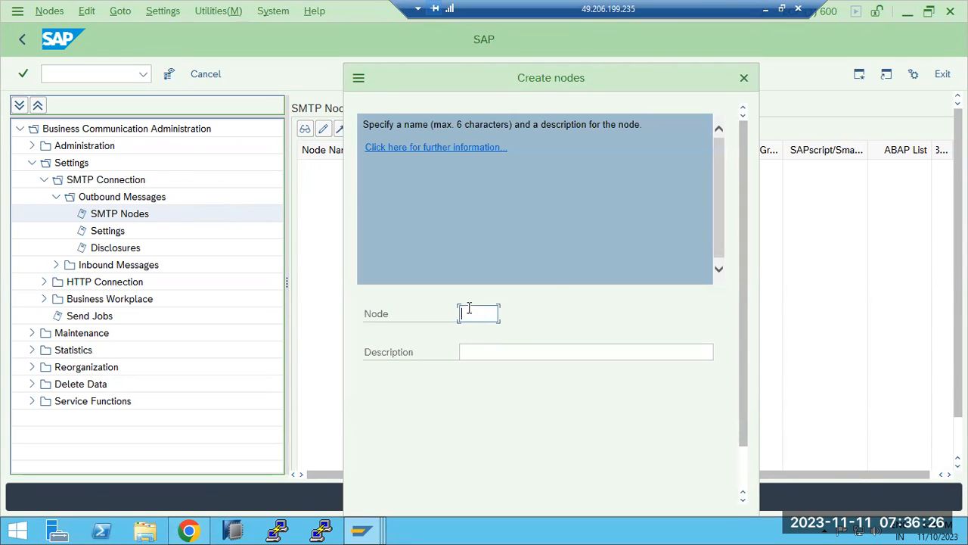
pyautogui.write('SMTP')
pyautogui.press('Tab')
pyautogui.write('OuTB')
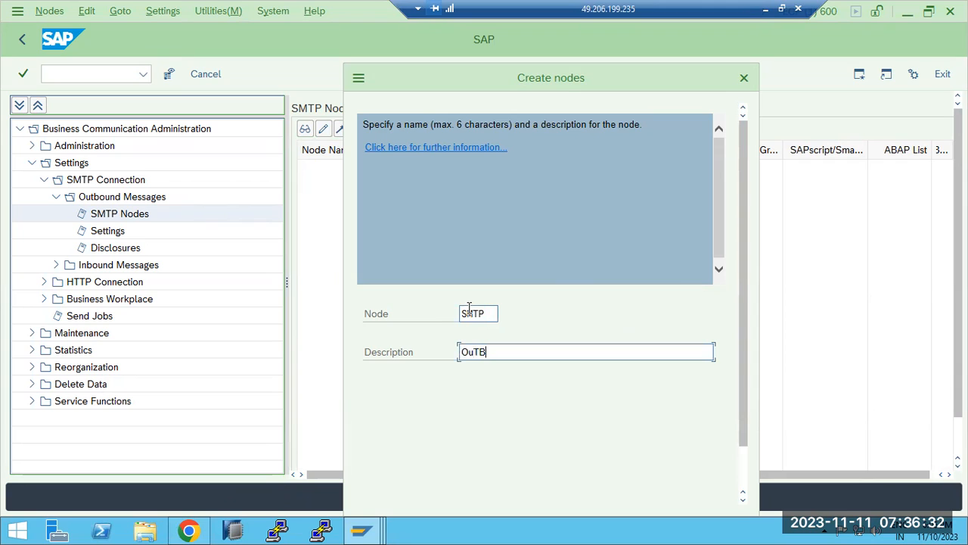
pyautogui.write('OUND EMAIL CONFIGU')
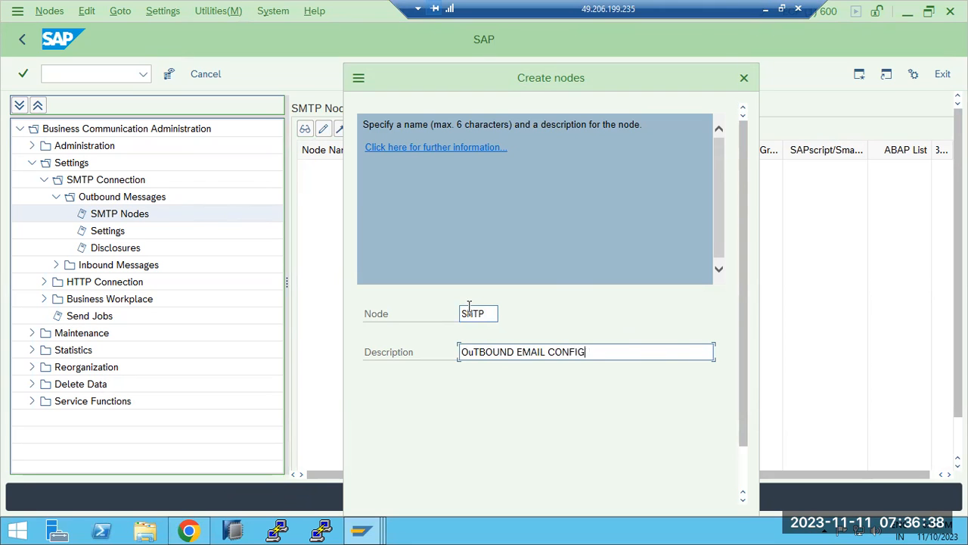
pyautogui.scroll(-2, 539, 312)
pyautogui.click(551, 490)
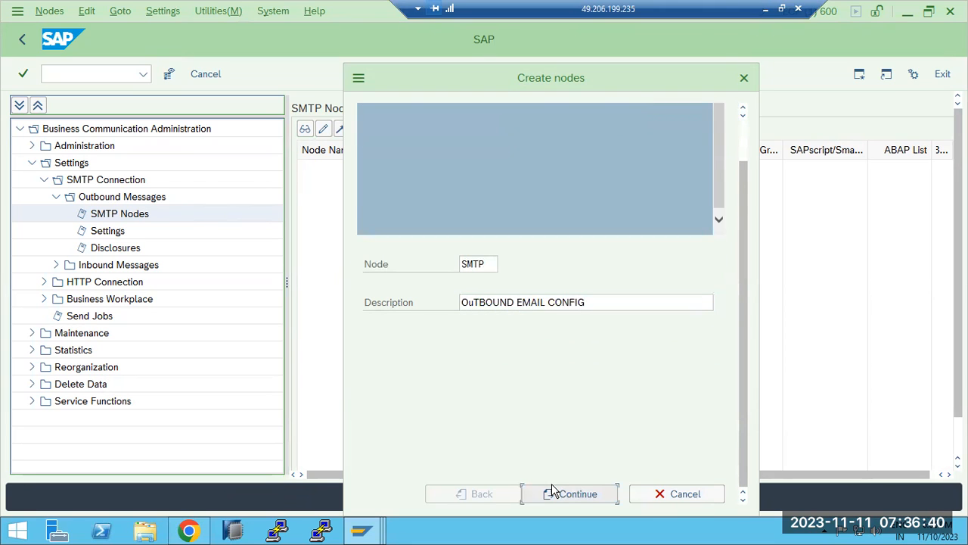
pyautogui.click(561, 494)
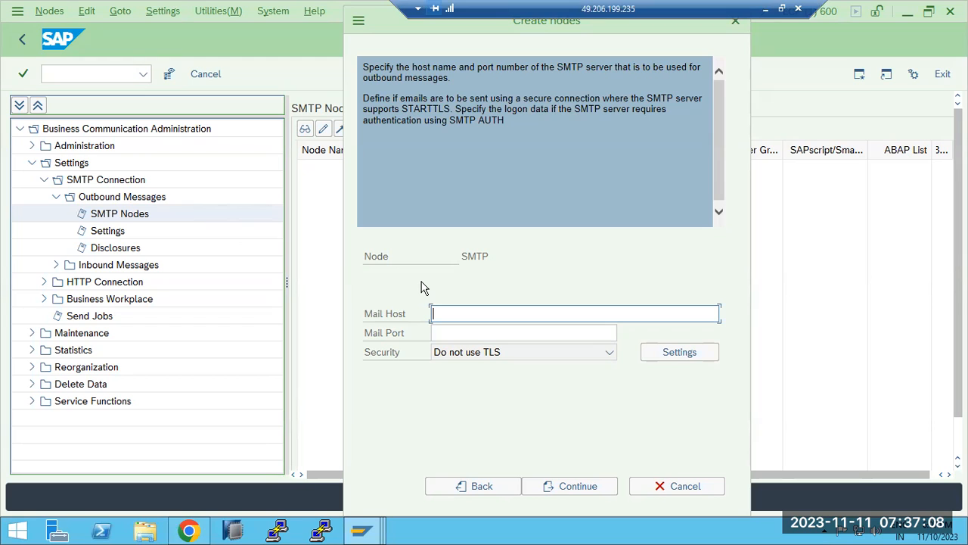
# Set mail host gmail.smtp.com, mail port 25, and keep Internet as the address type
pyautogui.write('mail.smtp.com')
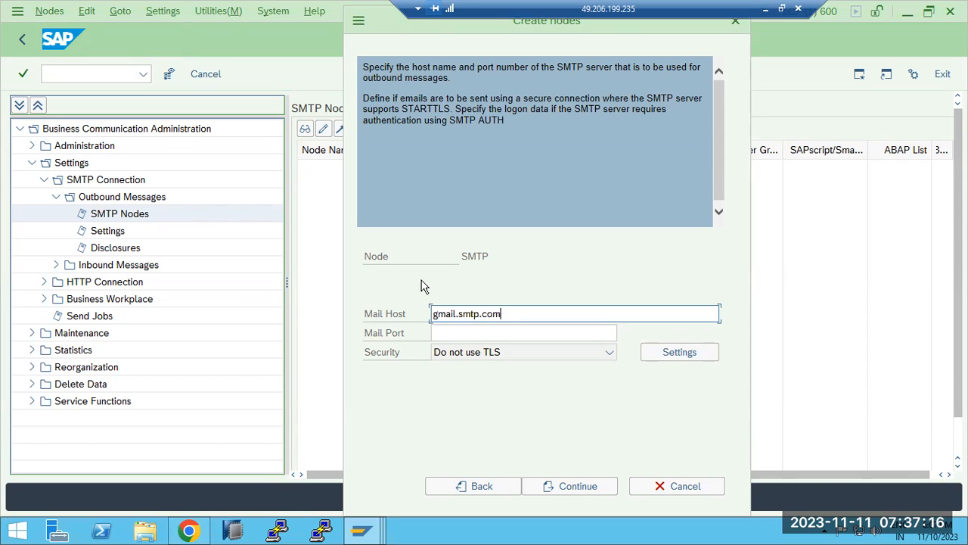
pyautogui.click(485, 333)
pyautogui.write('25')
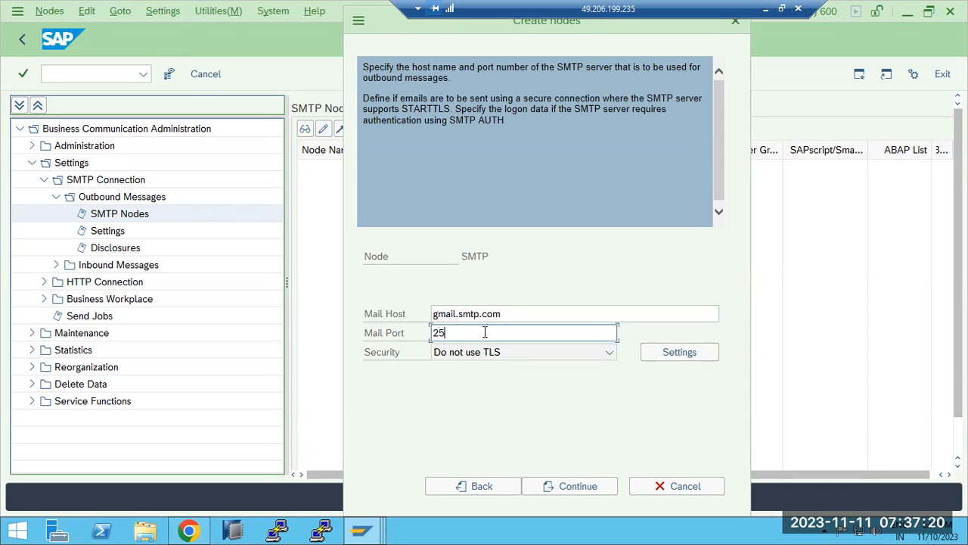
pyautogui.click(561, 488)
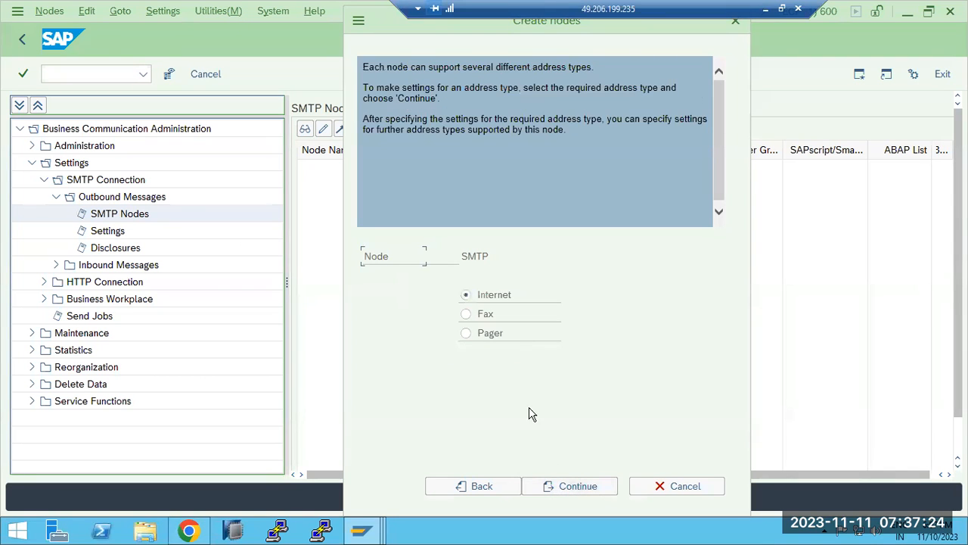
pyautogui.click(563, 485)
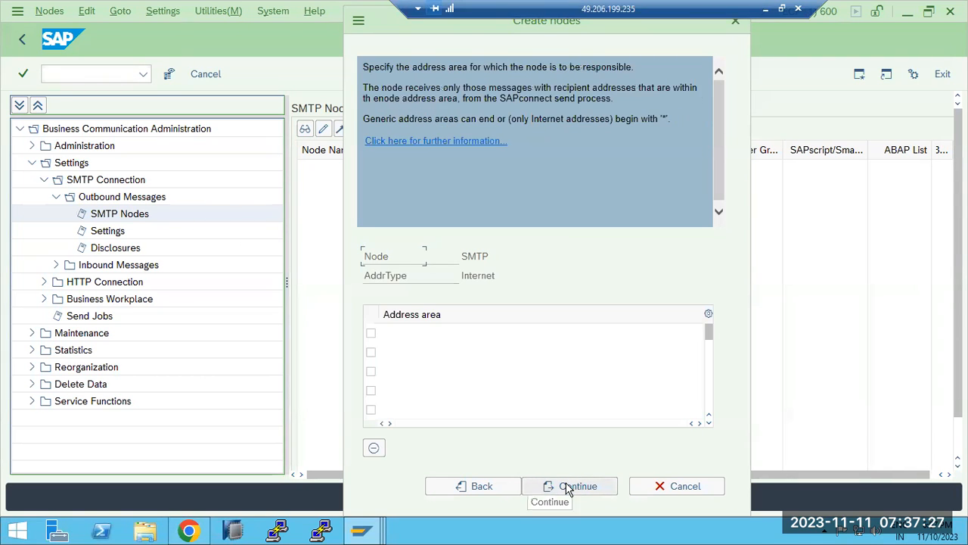
pyautogui.click(405, 332)
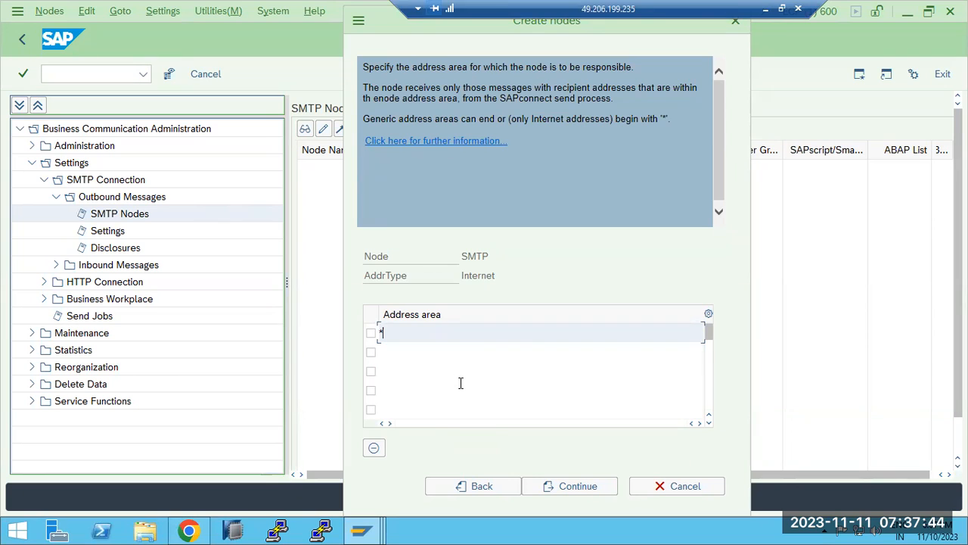
pyautogui.write('*.@')
pyautogui.press('BackSpace')
pyautogui.press('BackSpace')
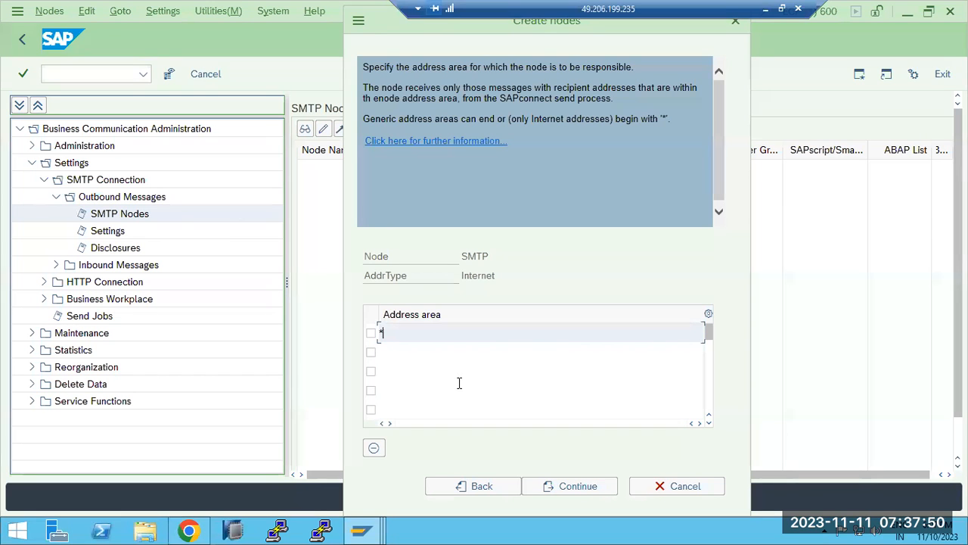
pyautogui.write('@GMAI')
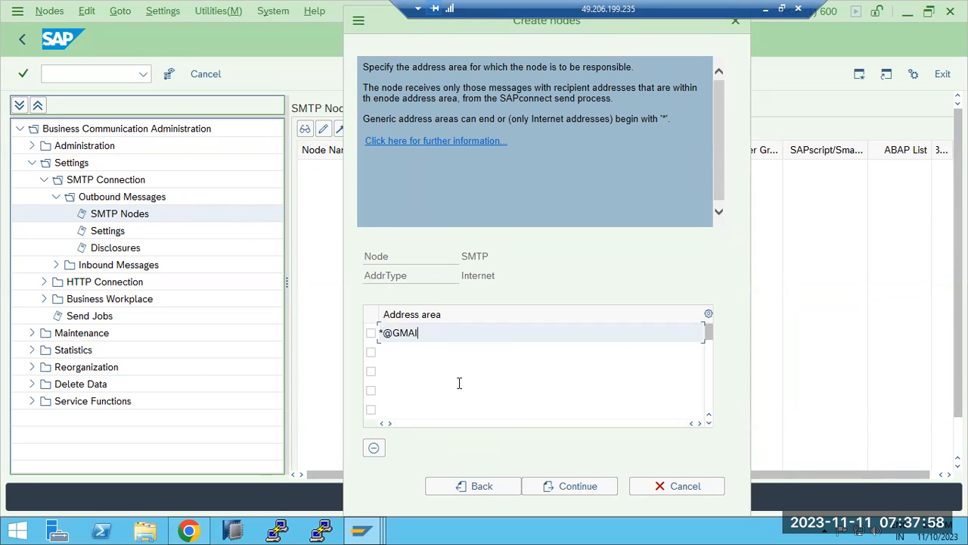
pyautogui.write('L.COM')
pyautogui.click(399, 350)
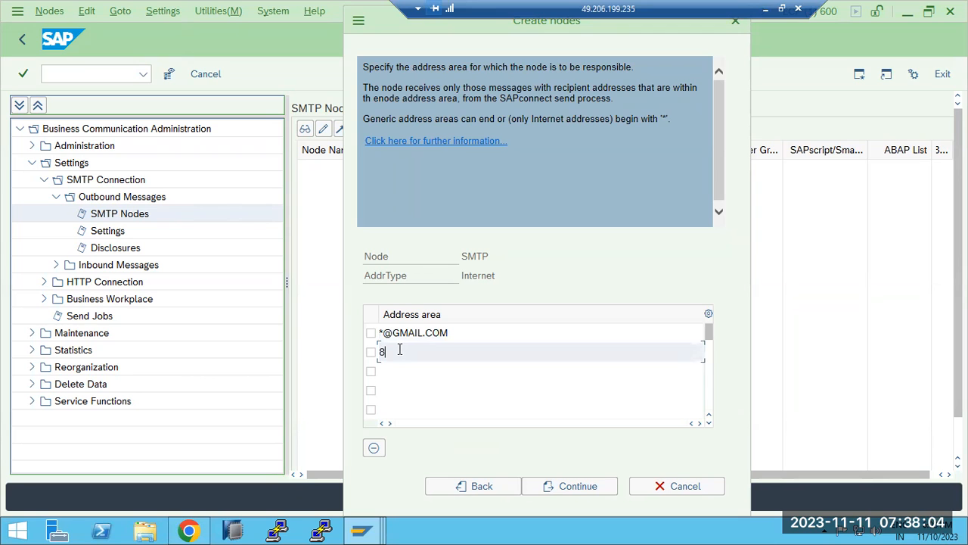
pyautogui.write('*@')
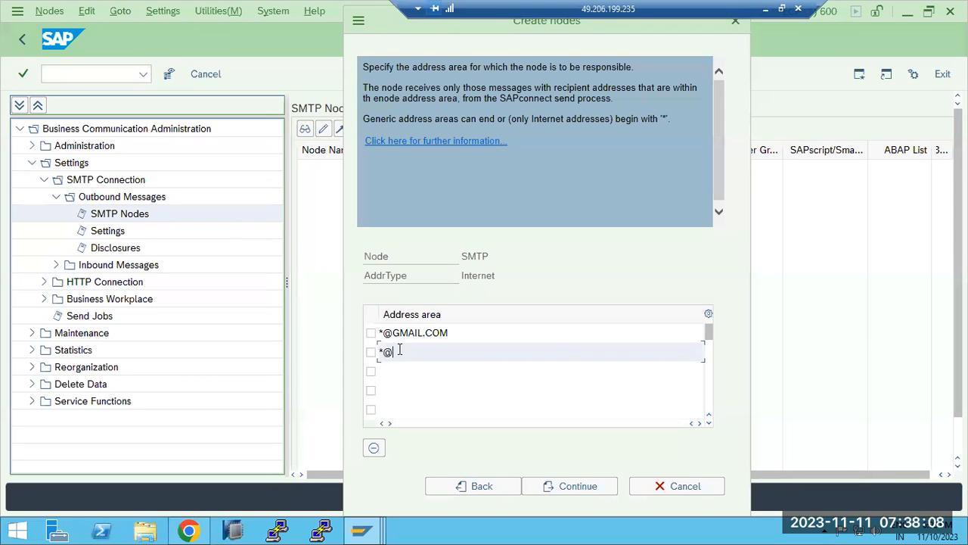
pyautogui.write('MYCOMPANY.COM')
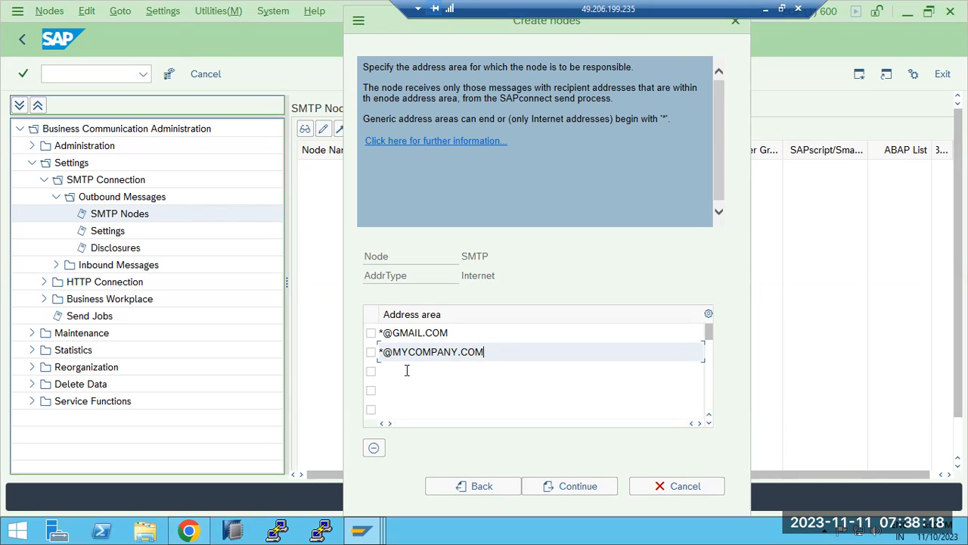
pyautogui.click(406, 368)
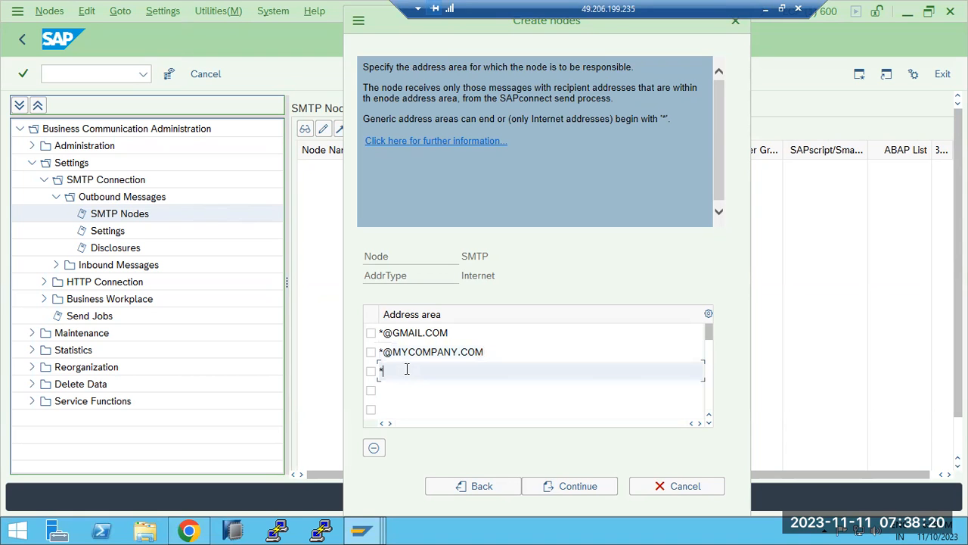
pyautogui.click(563, 488)
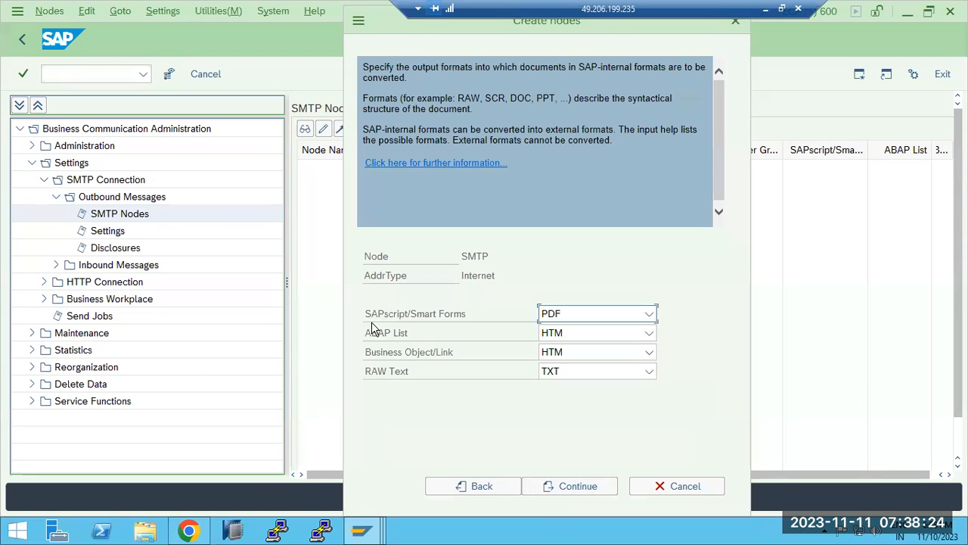
pyautogui.click(591, 488)
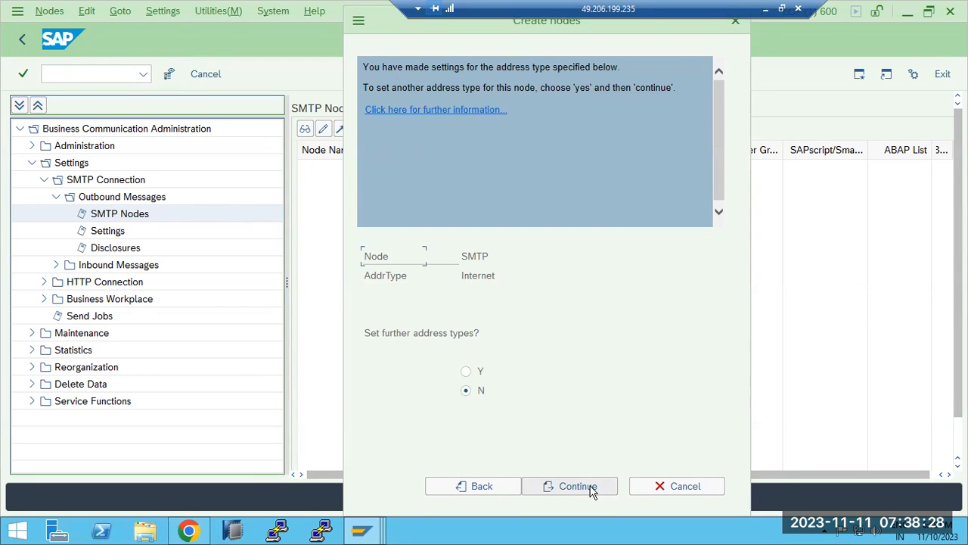
pyautogui.click(593, 489)
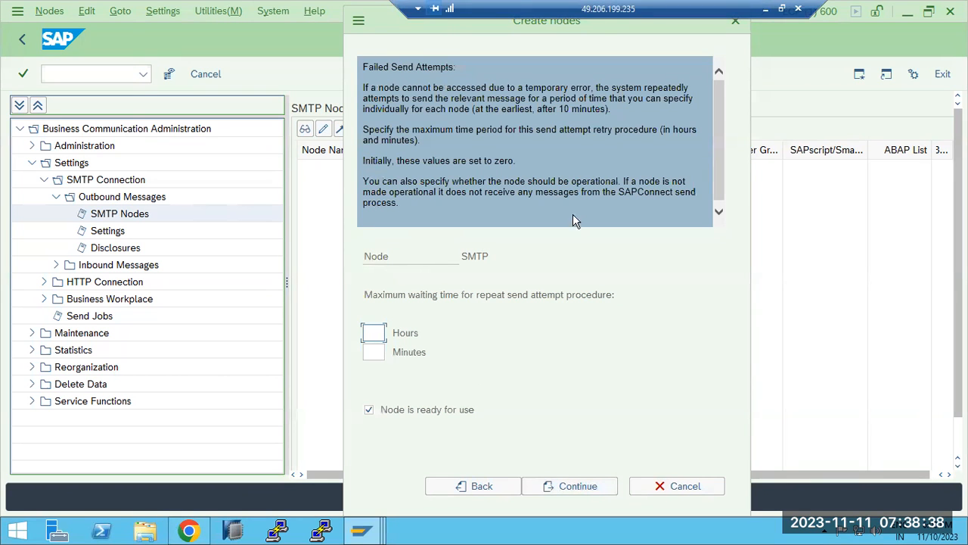
# Set a 5-minute retry wait for failed send attempts and save the SMTP node
pyautogui.moveTo(620, 192); pyautogui.dragTo(679, 192)
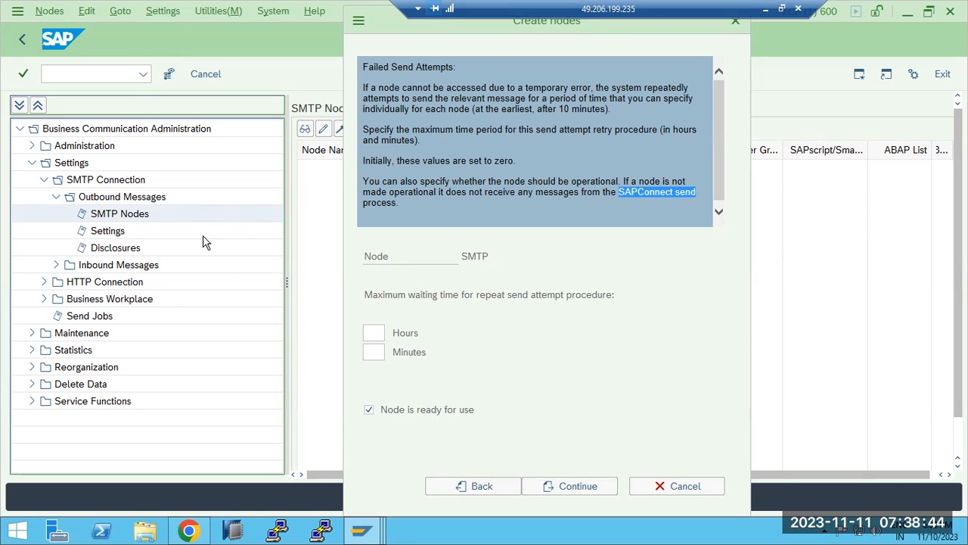
pyautogui.click(371, 332)
pyautogui.write('5')
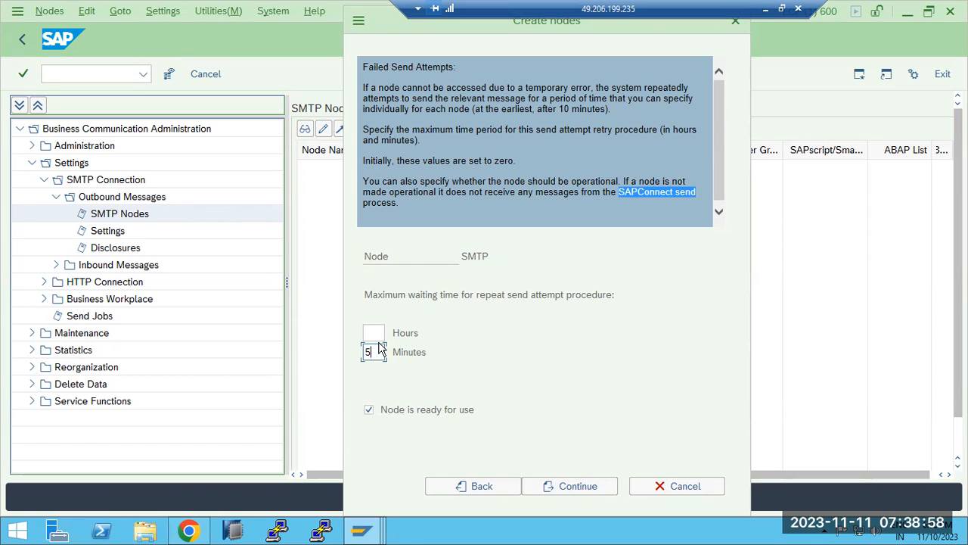
pyautogui.moveTo(379, 353); pyautogui.dragTo(357, 352)
pyautogui.click(429, 303)
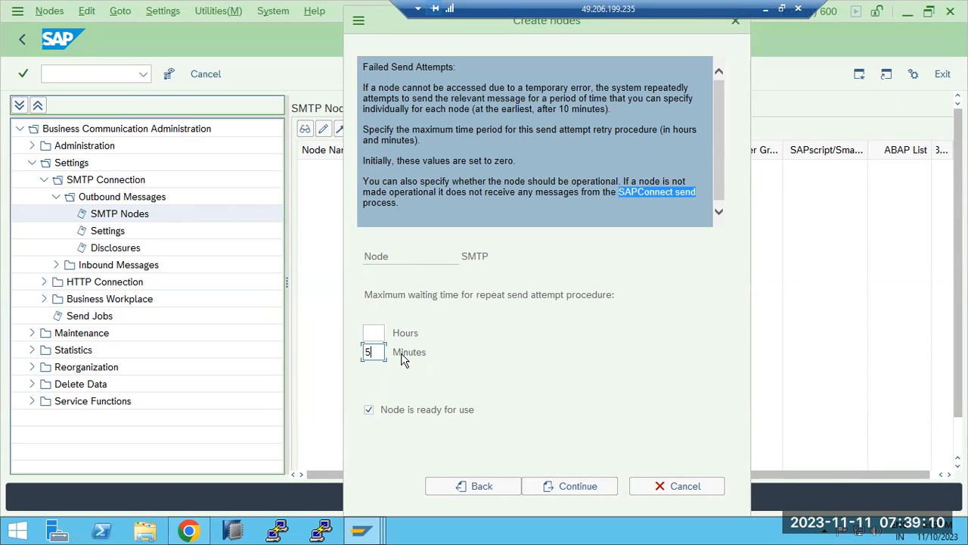
pyautogui.click(580, 490)
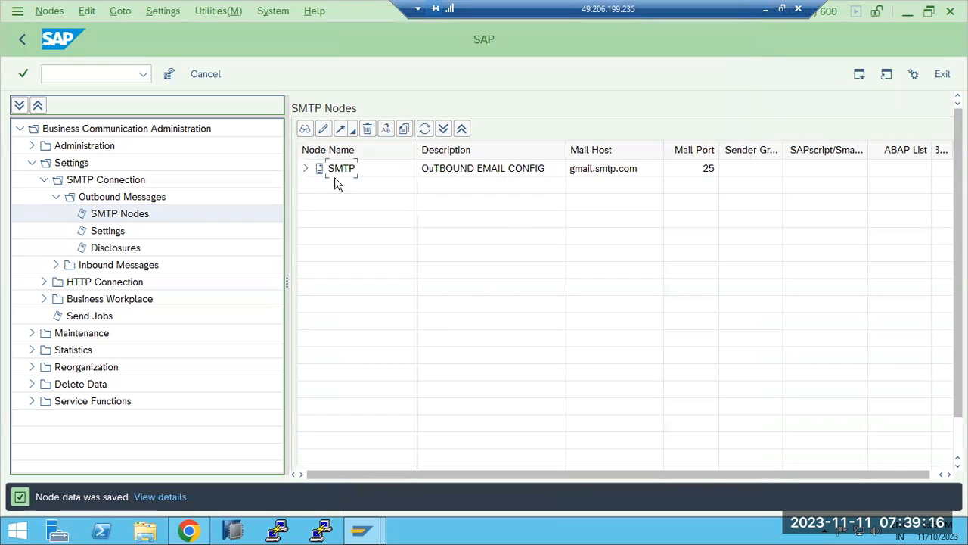
# Inspect the new SMTP node's data, then open the Default Domain setting for internet mail
pyautogui.click(307, 169)
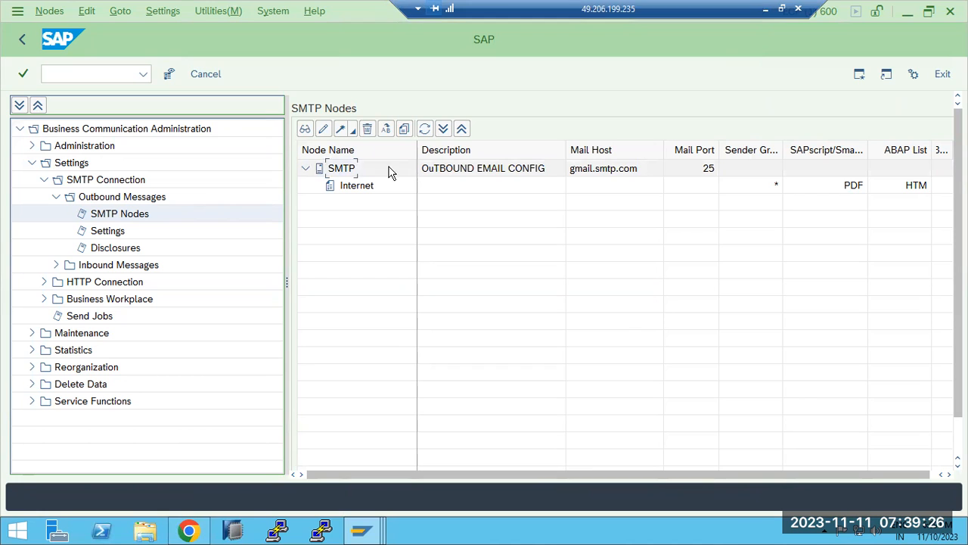
pyautogui.doubleClick(337, 170)
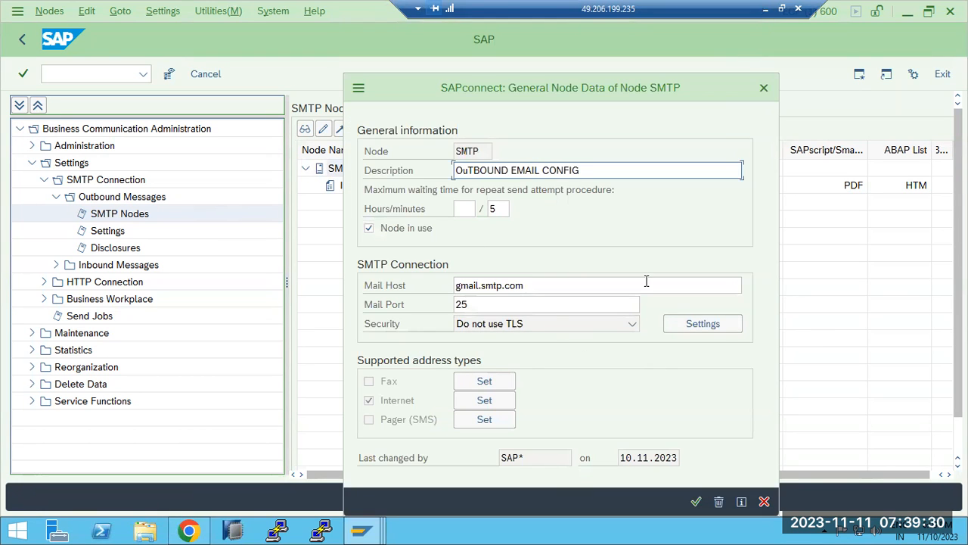
pyautogui.click(763, 501)
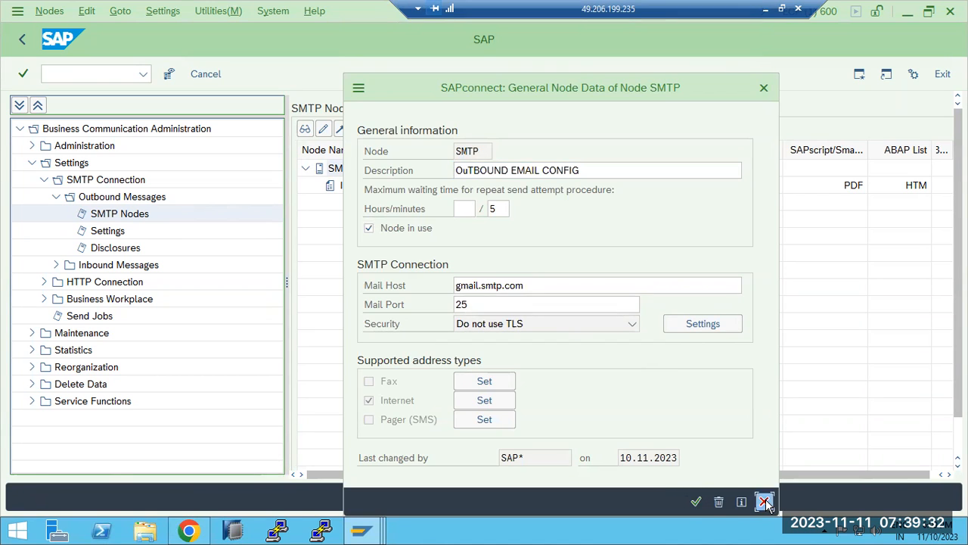
pyautogui.click(165, 13)
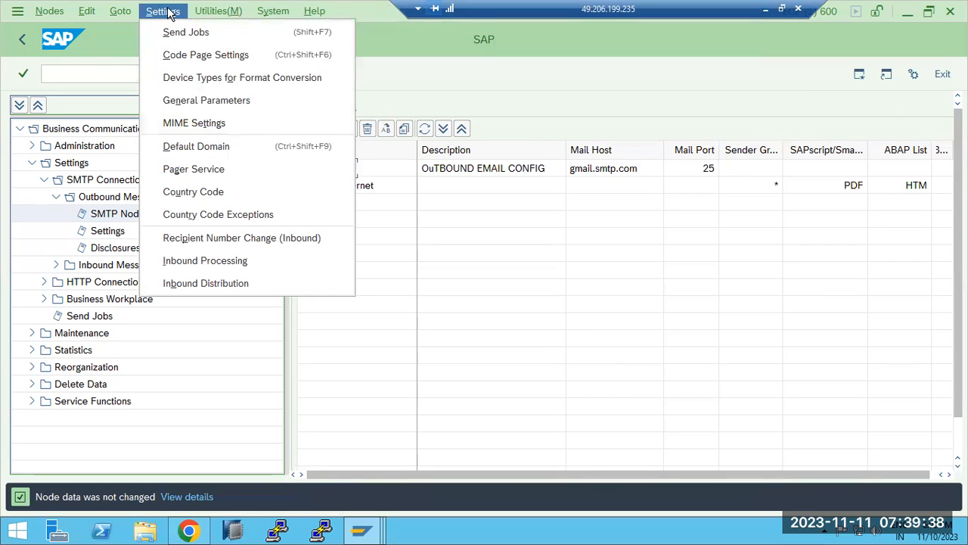
pyautogui.click(192, 148)
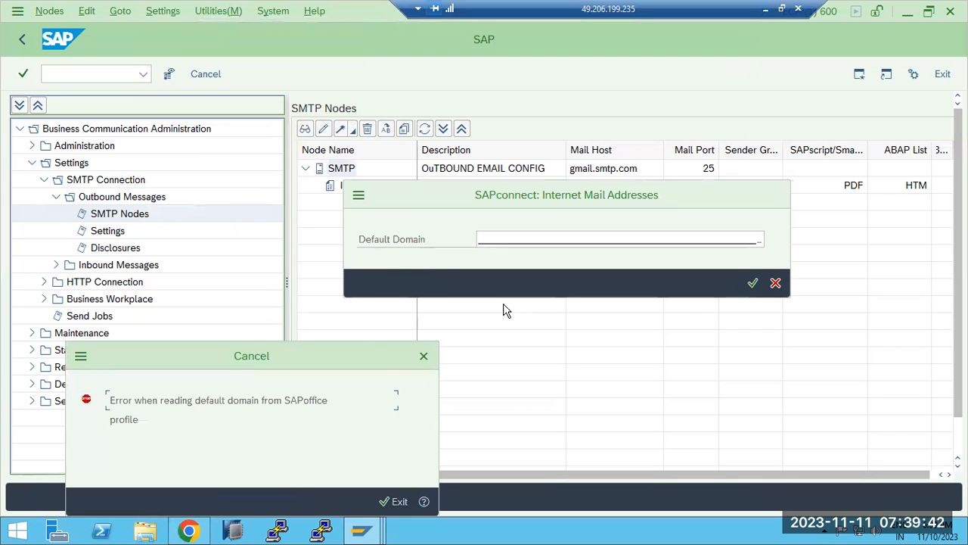
# Dismiss the default domain error, log off both SAP sessions, and bring up SAP Logon 770
pyautogui.click(392, 502)
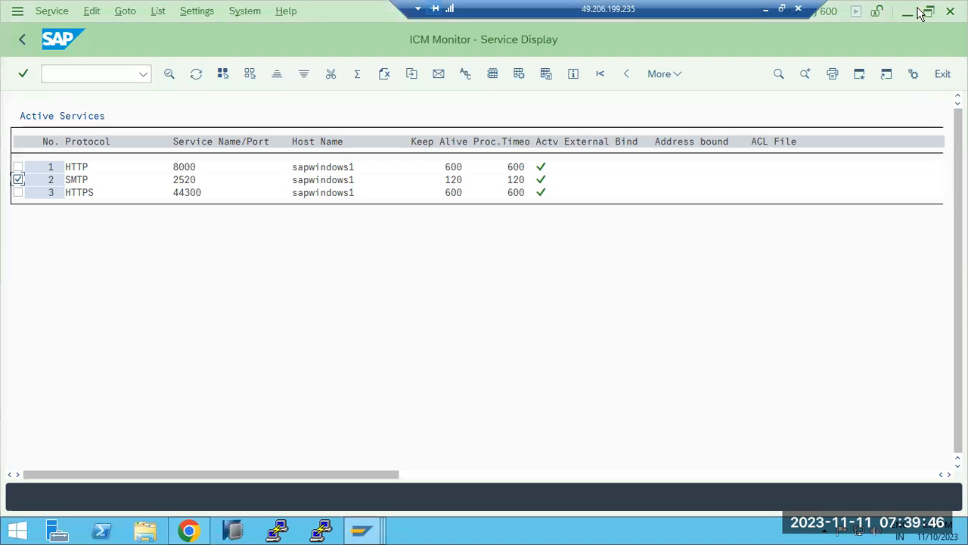
pyautogui.click(950, 11)
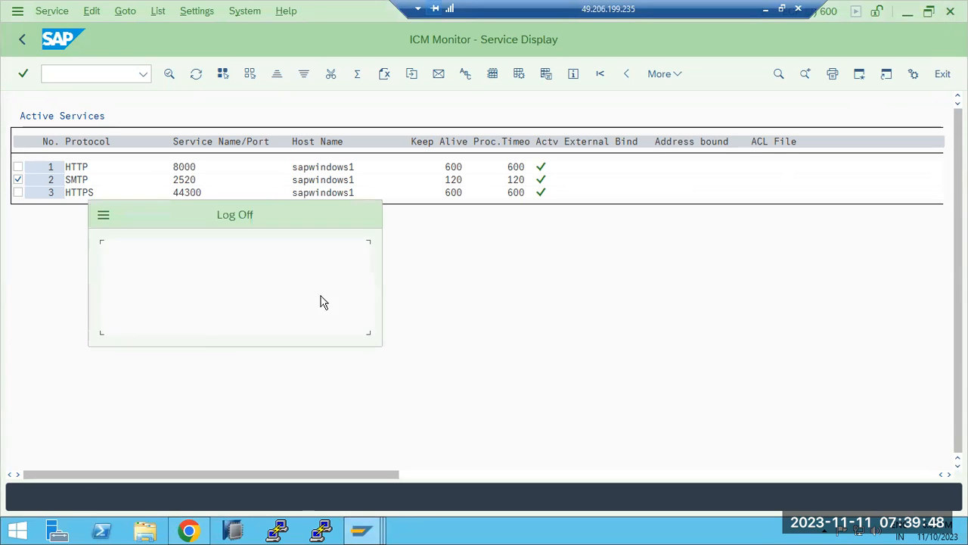
pyautogui.click(165, 319)
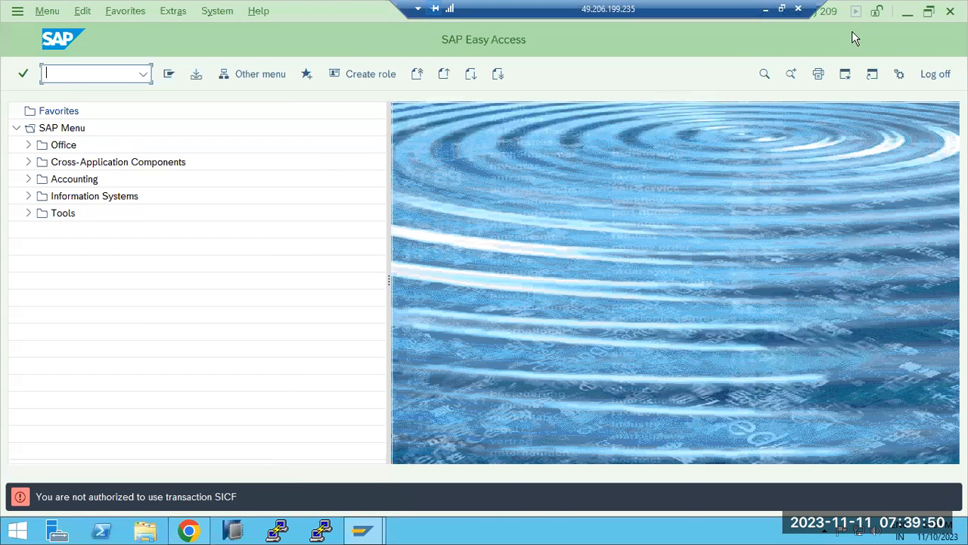
pyautogui.click(950, 12)
pyautogui.click(159, 318)
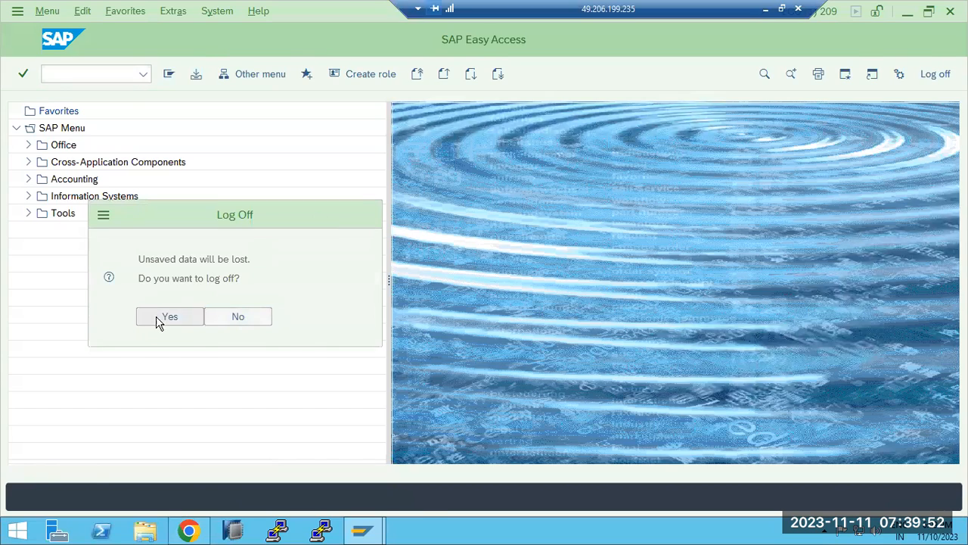
pyautogui.click(362, 529)
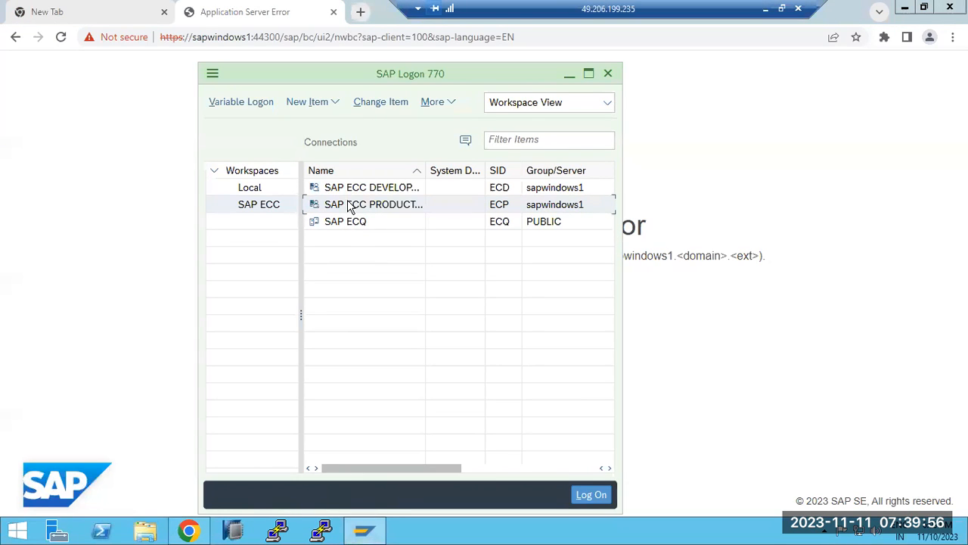
# Log on to the SAP ECC production system, client 100, with the Basis user
pyautogui.doubleClick(350, 205)
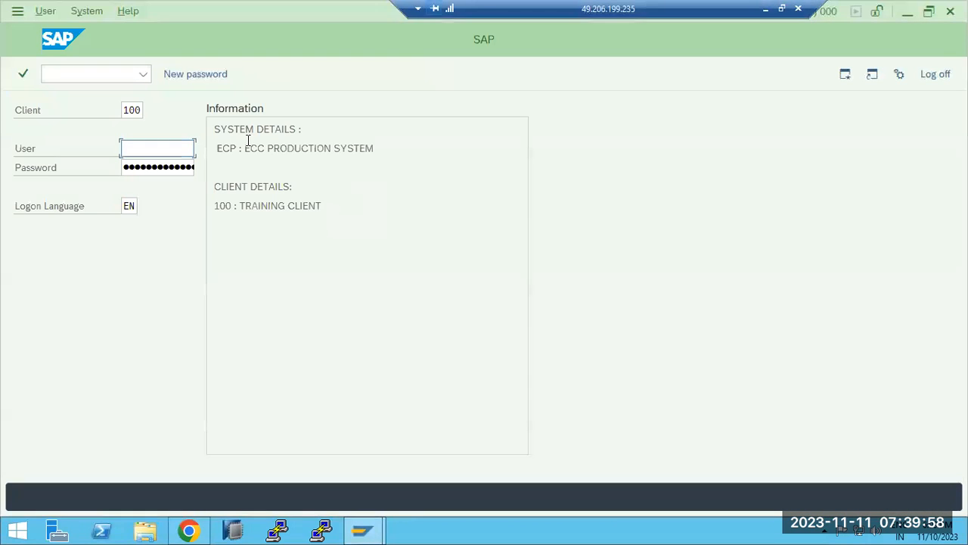
pyautogui.write('basis')
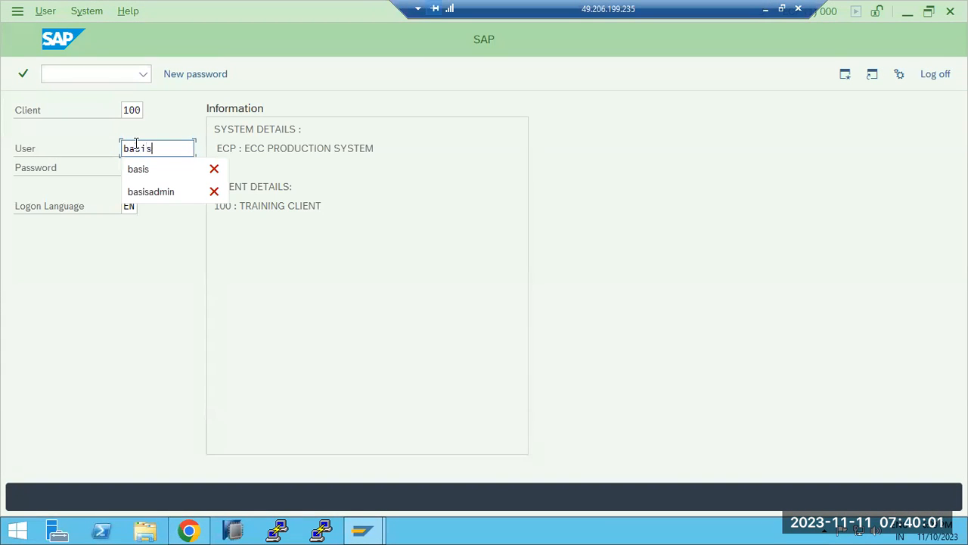
pyautogui.press('Tab')
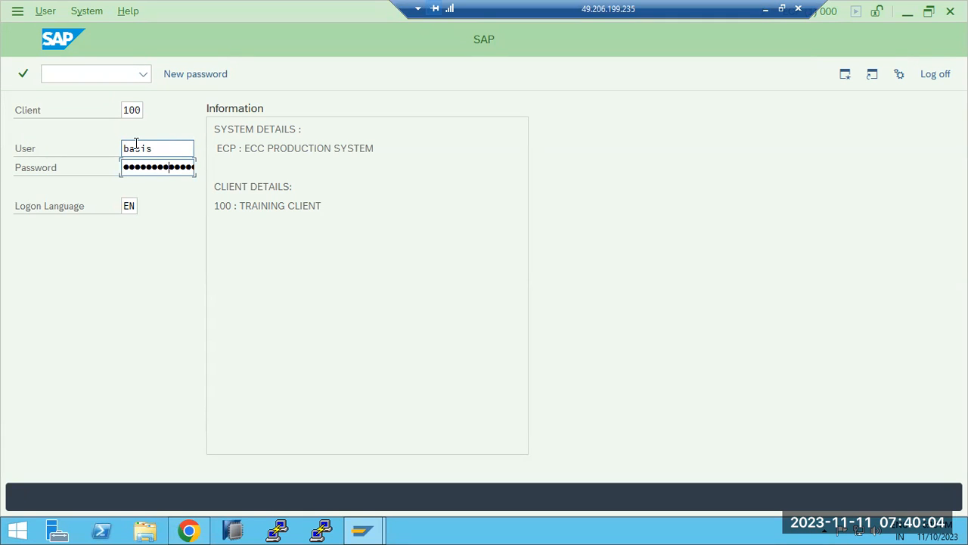
pyautogui.press('Return')
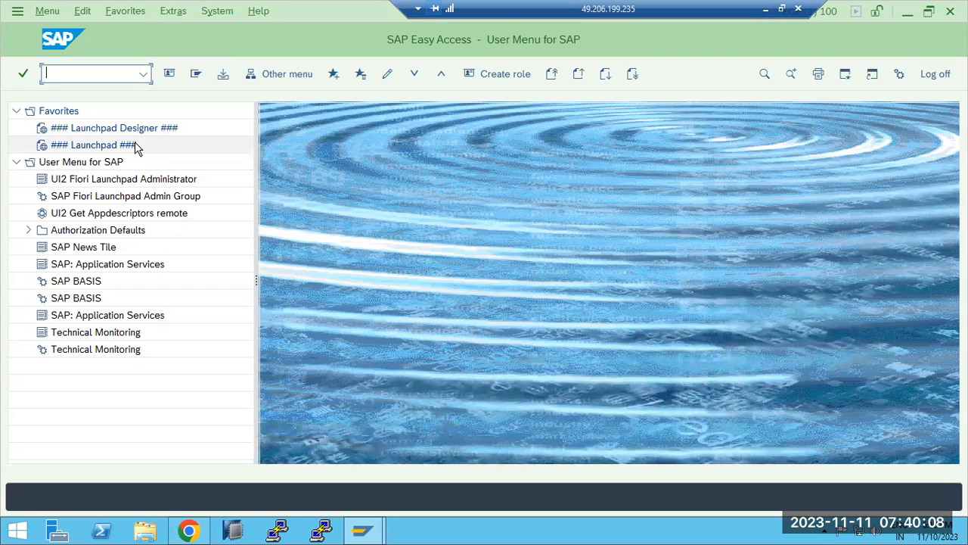
# Check the ICM monitor in SMICM, then start SAPconnect administration with SCOT
pyautogui.write('smicm')
pyautogui.press('Return')
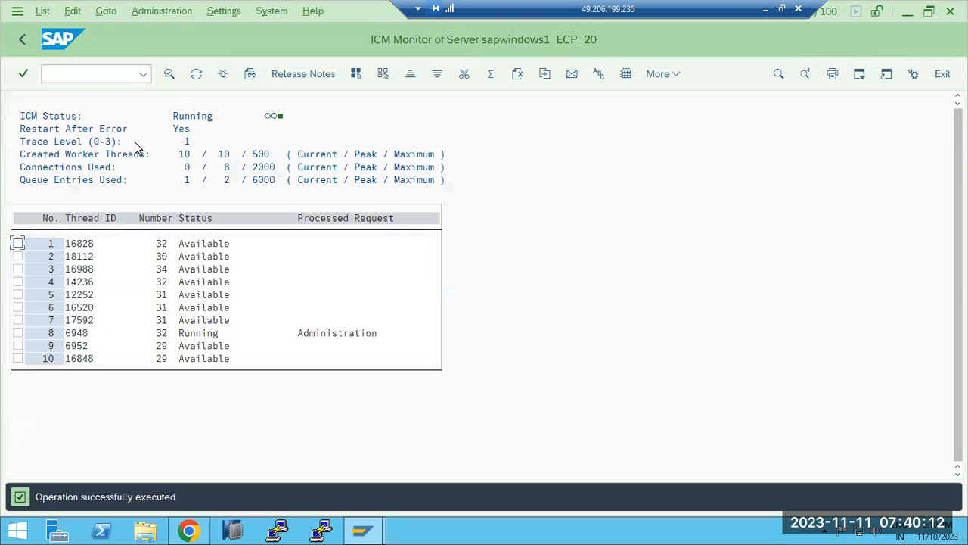
pyautogui.click(22, 40)
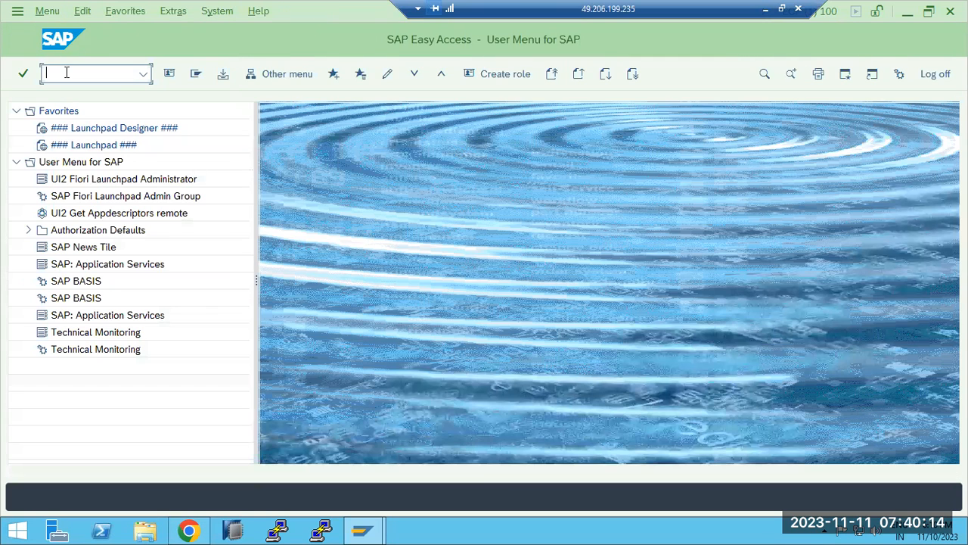
pyautogui.write('scot')
pyautogui.press('Return')
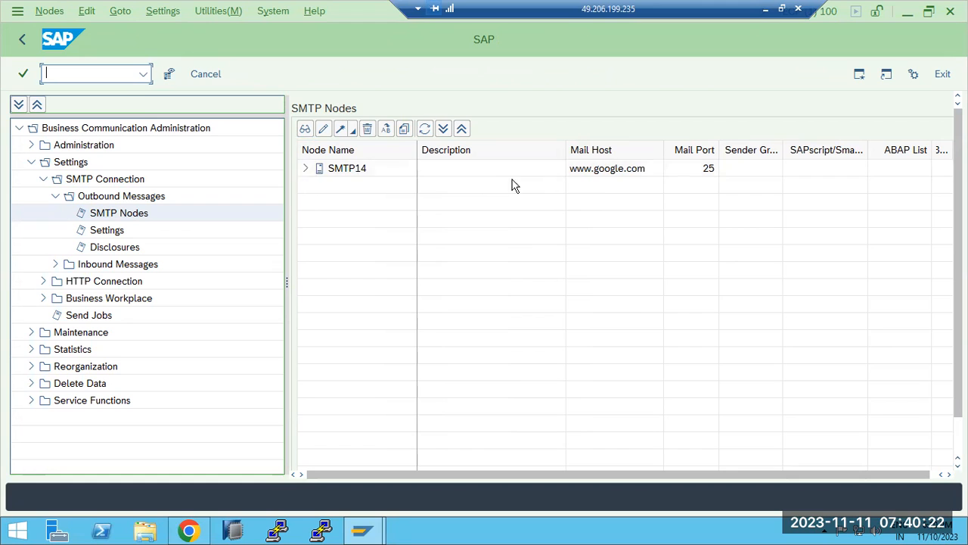
# Inspect node SMTP14's general data (waiting time, Mail Host) and close it unchanged
pyautogui.click(305, 168)
pyautogui.moveTo(737, 11); pyautogui.dragTo(602, 7)
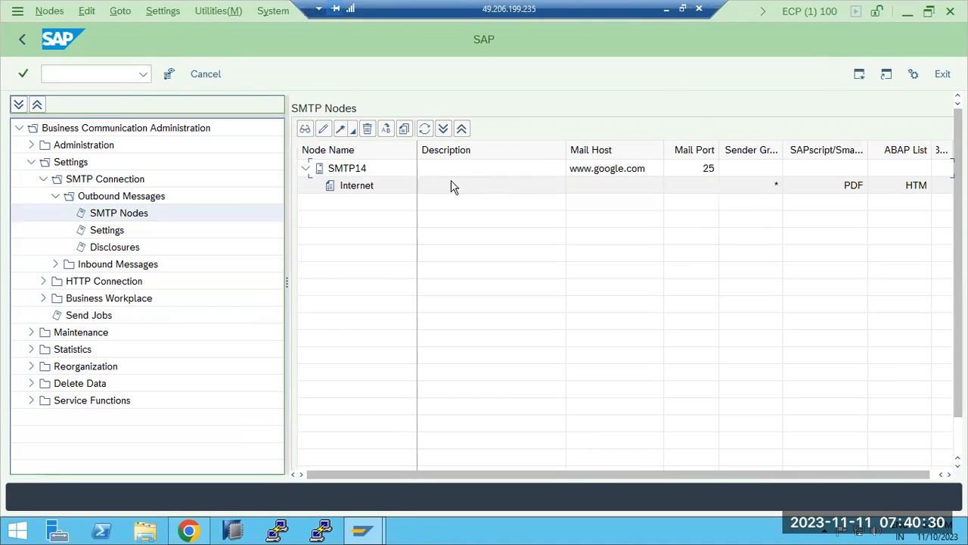
pyautogui.doubleClick(344, 173)
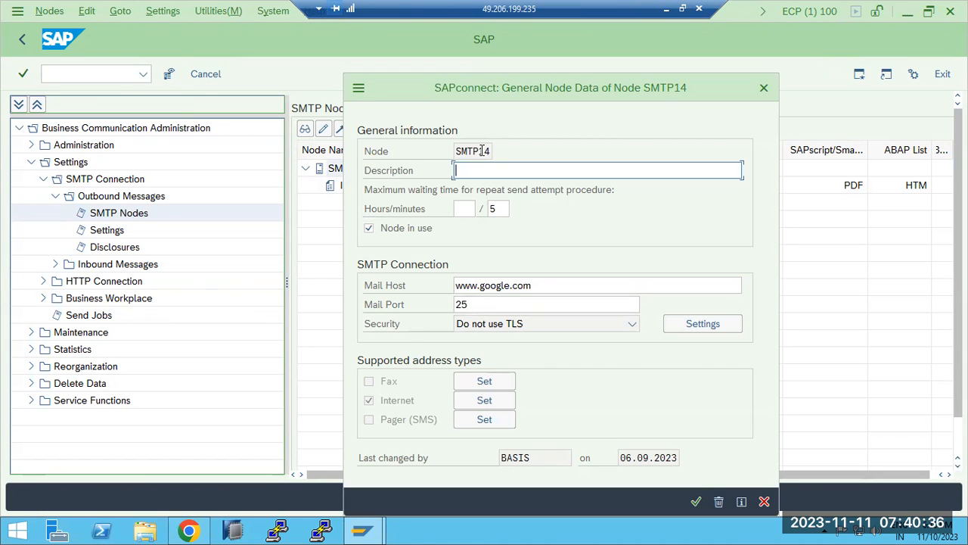
pyautogui.click(494, 211)
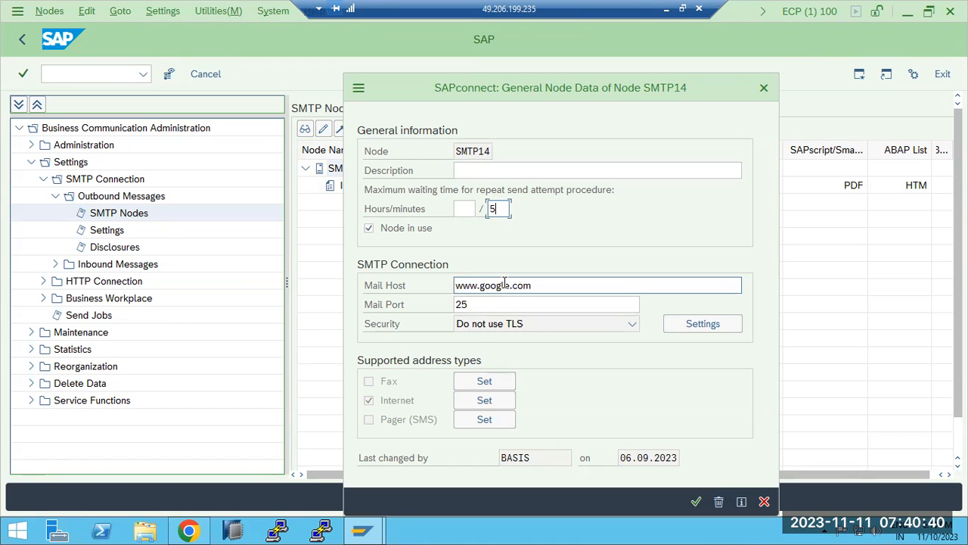
pyautogui.click(541, 289)
pyautogui.click(764, 502)
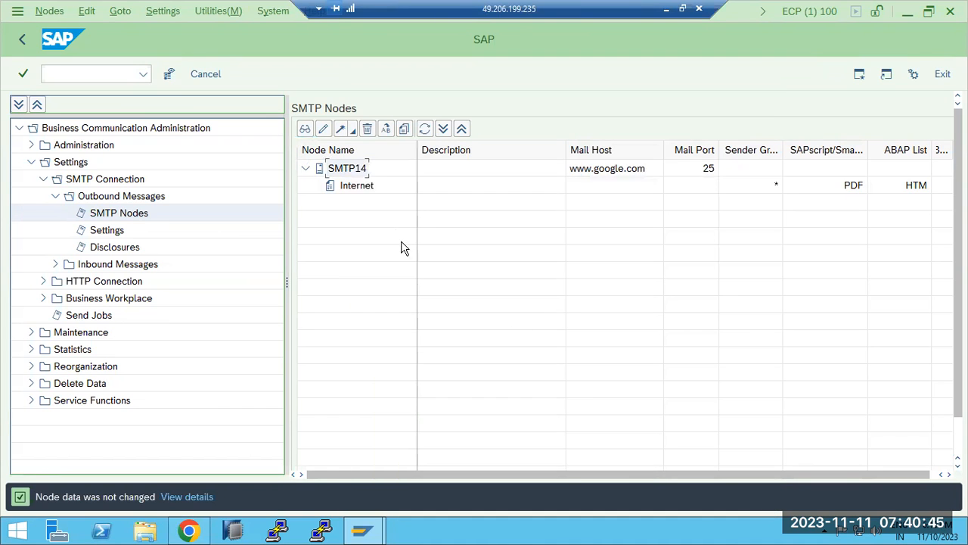
# Delete node SMTP14, dismiss the security warning, and minimise the session to the notes
pyautogui.rightClick(357, 172)
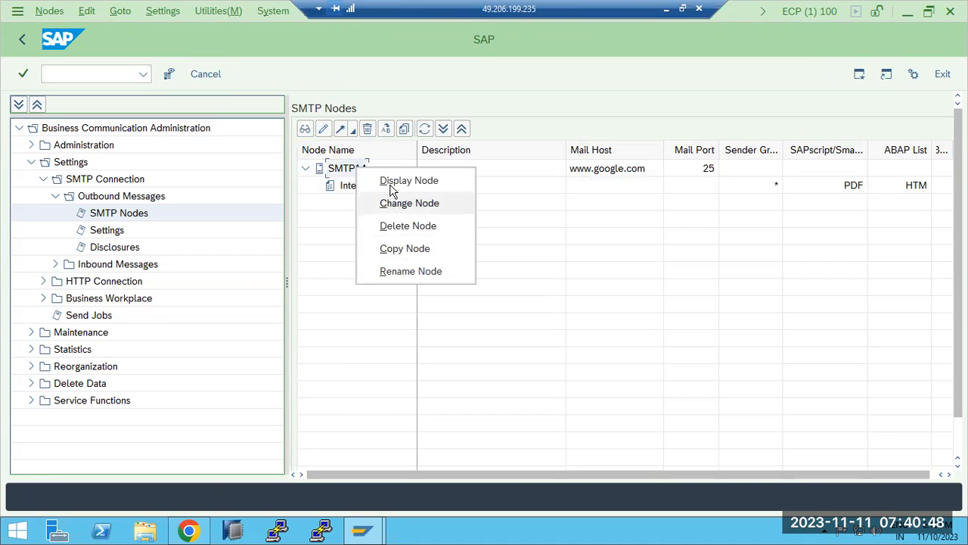
pyautogui.click(369, 129)
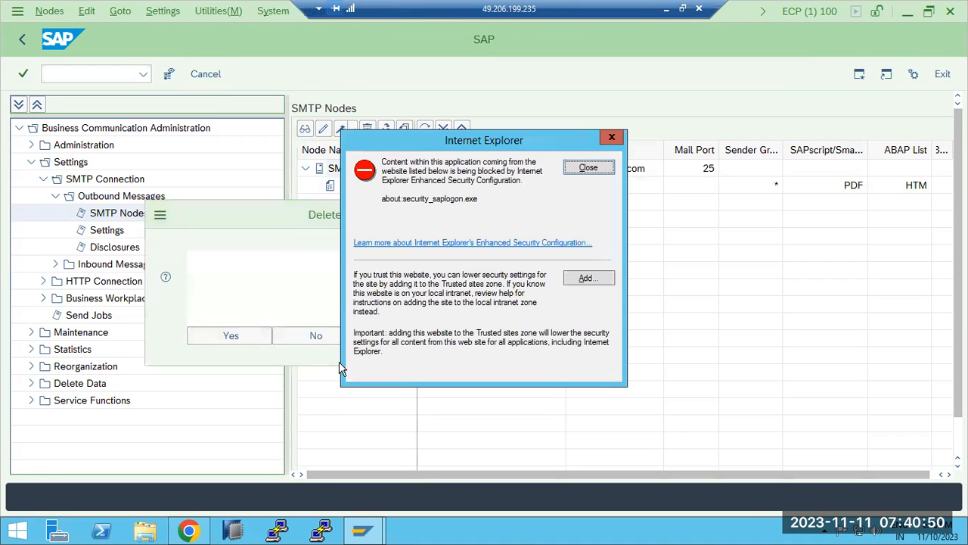
pyautogui.click(243, 338)
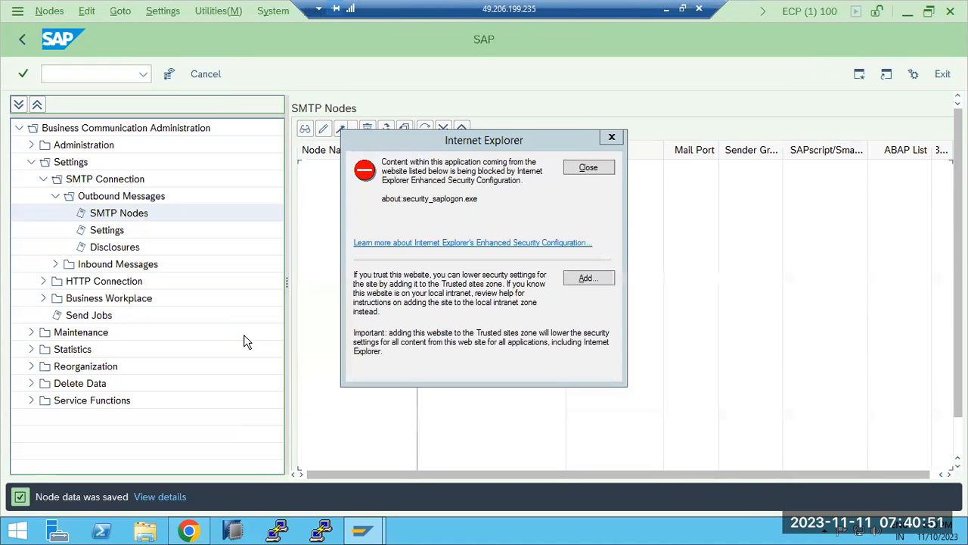
pyautogui.click(597, 167)
pyautogui.click(667, 10)
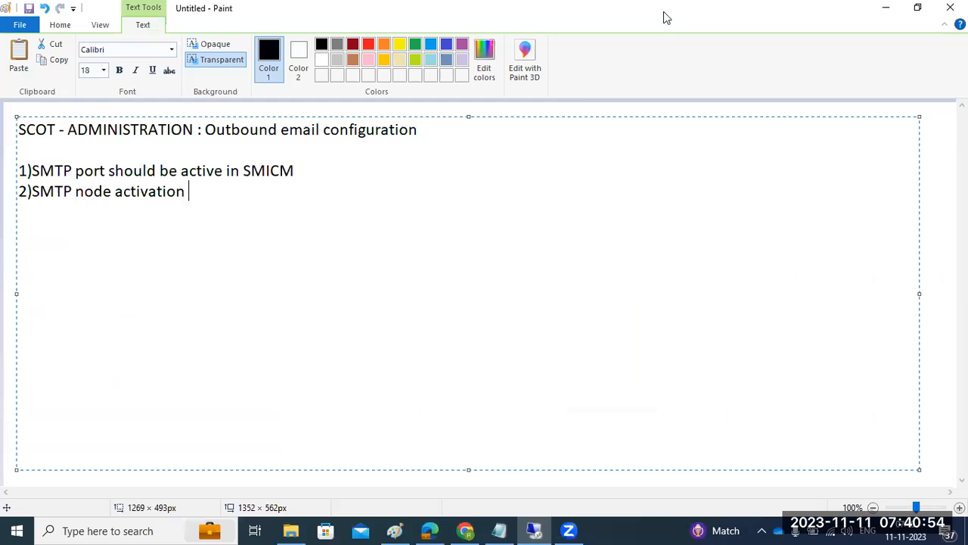
# Append '& configuration' to note item 2 and start a new item '3)'
pyautogui.moveTo(41, 170); pyautogui.dragTo(306, 164)
pyautogui.click(205, 191)
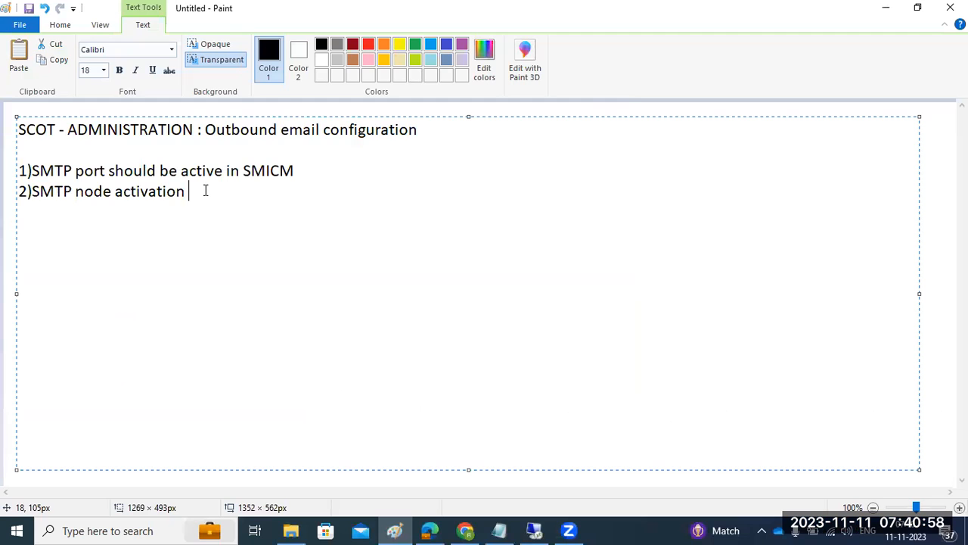
pyautogui.write('& configurati')
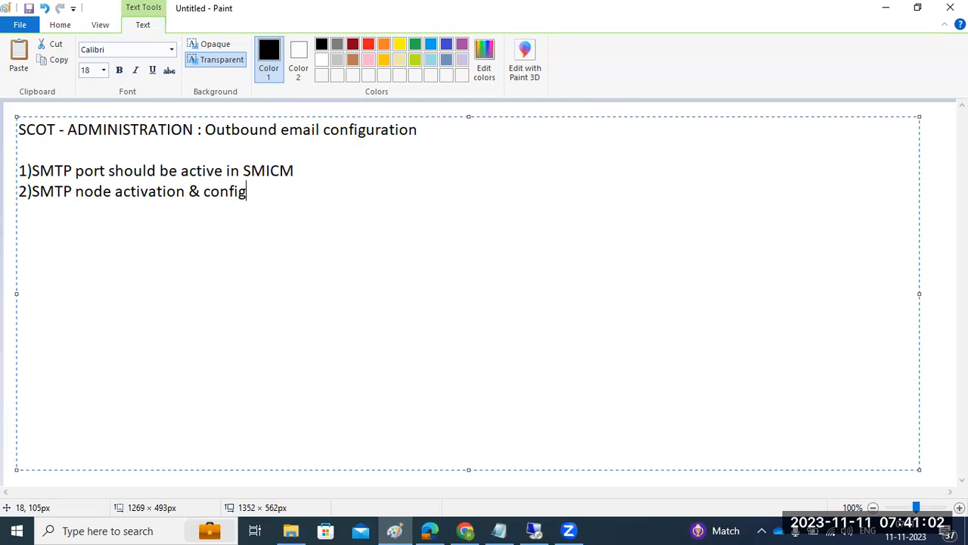
pyautogui.write('on')
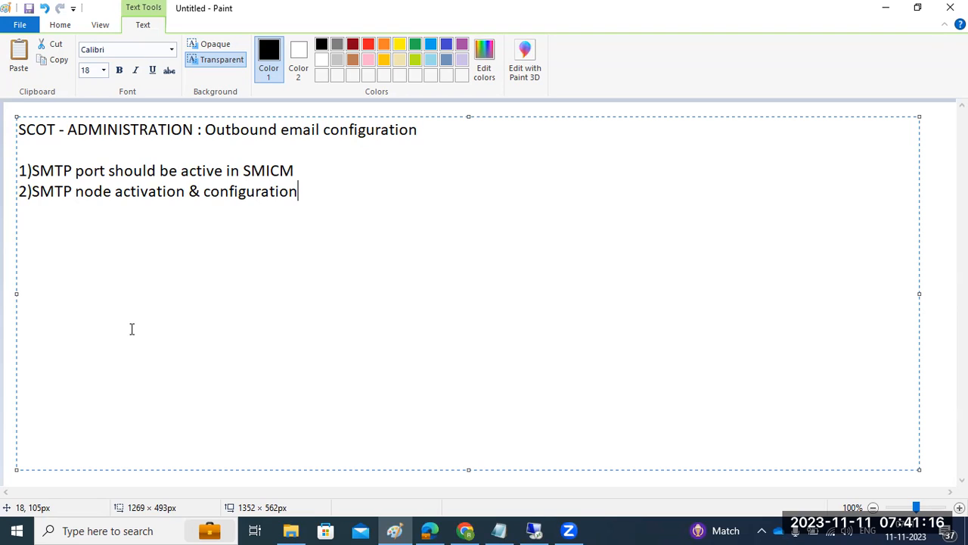
pyautogui.press('Return')
pyautogui.write('3)')
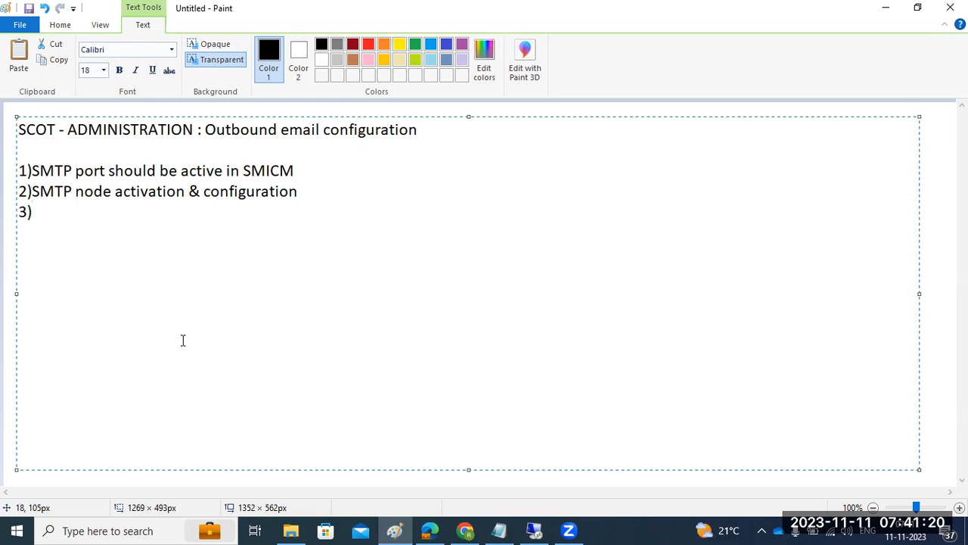
pyautogui.moveTo(534, 529)
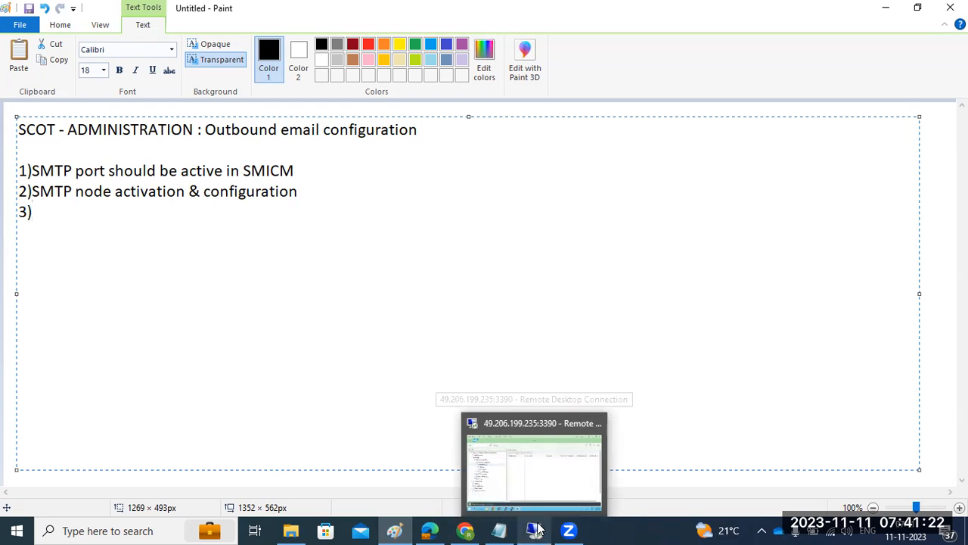
pyautogui.click(476, 476)
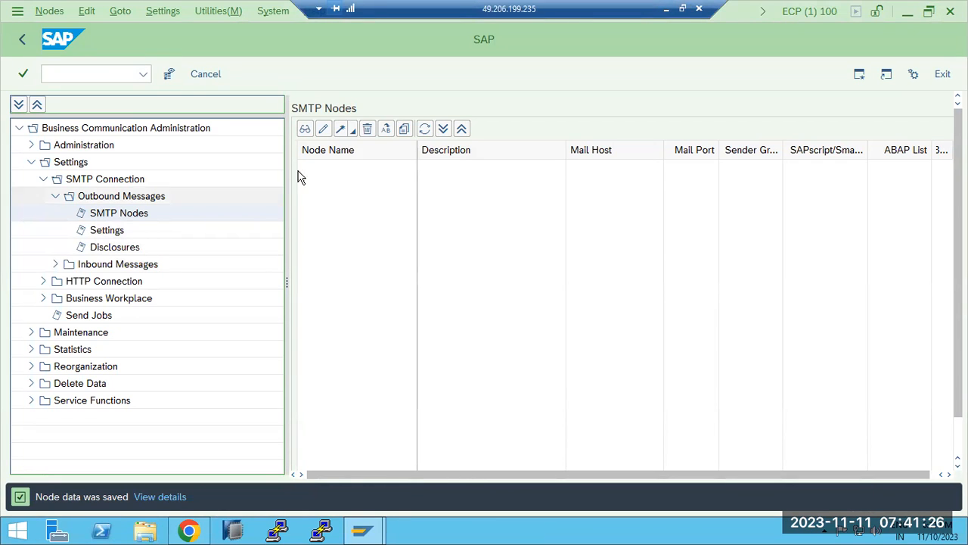
# Create a new node named SMTP with description 'OuTBOUND EMAIL CONFIG'
pyautogui.click(341, 130)
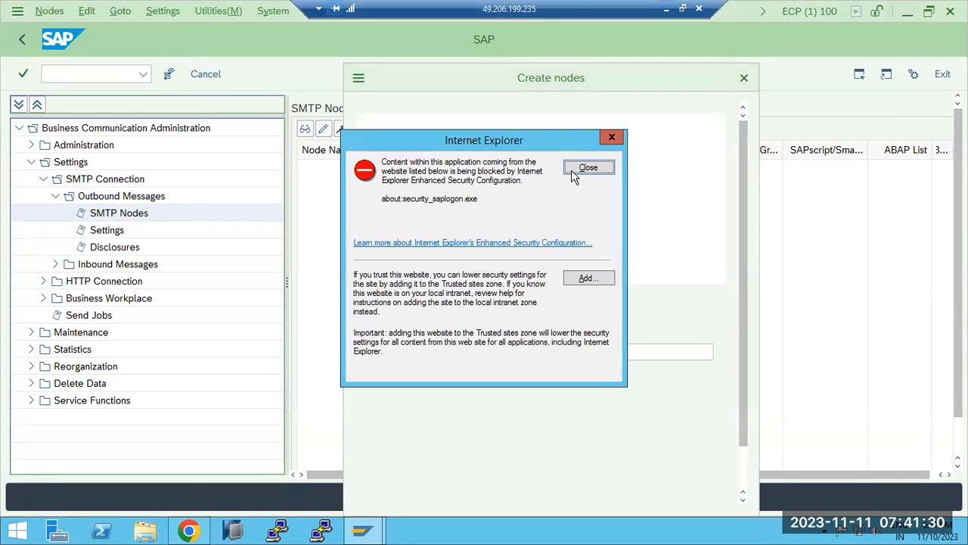
pyautogui.click(579, 168)
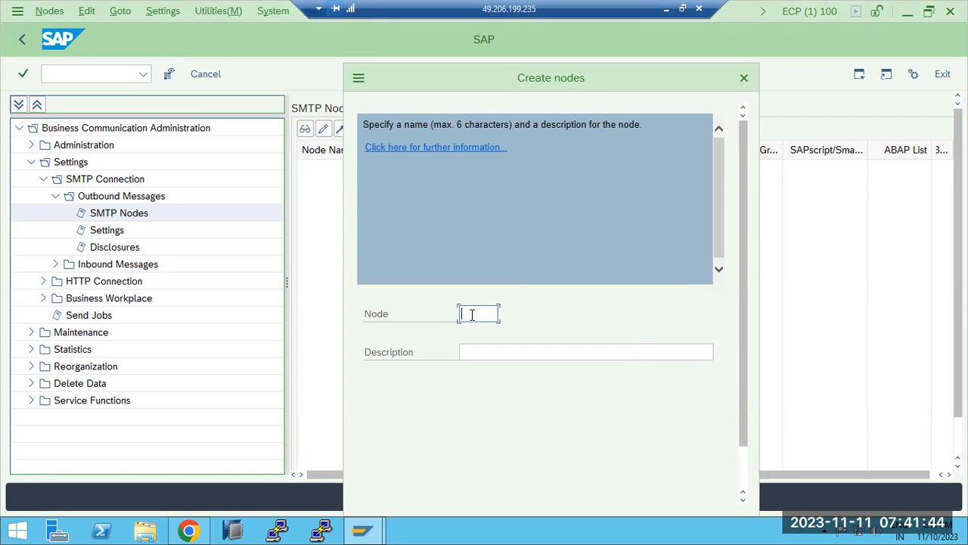
pyautogui.write('SMTP')
pyautogui.click(498, 351)
pyautogui.write('OU')
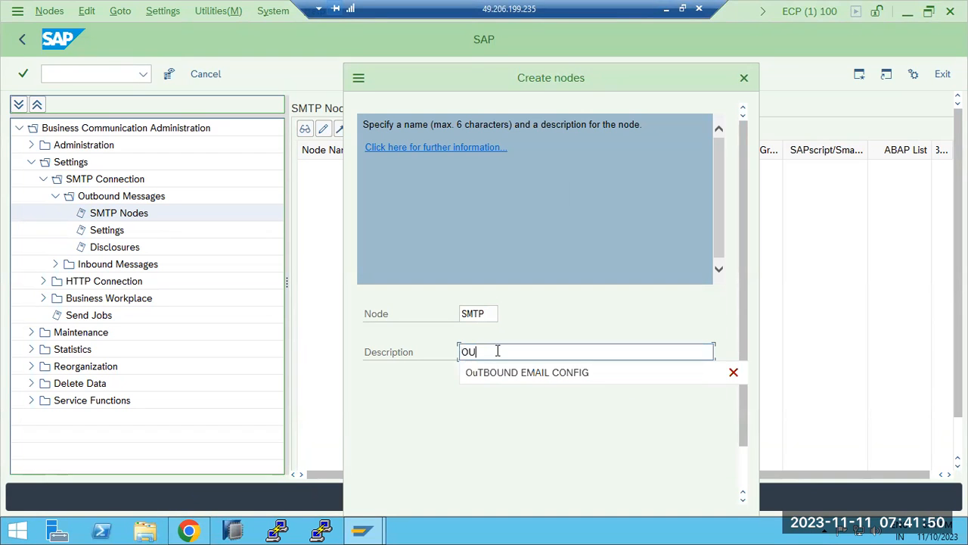
pyautogui.click(506, 371)
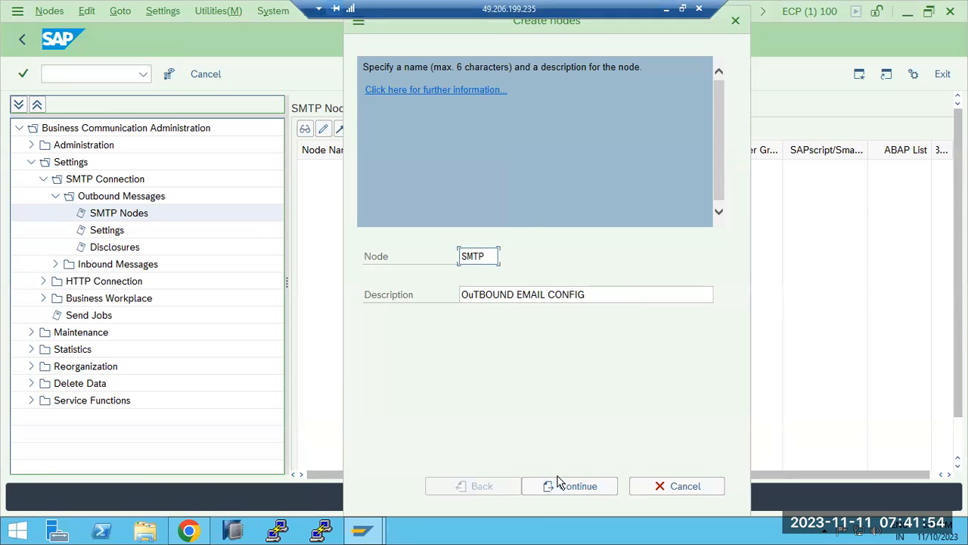
pyautogui.click(563, 490)
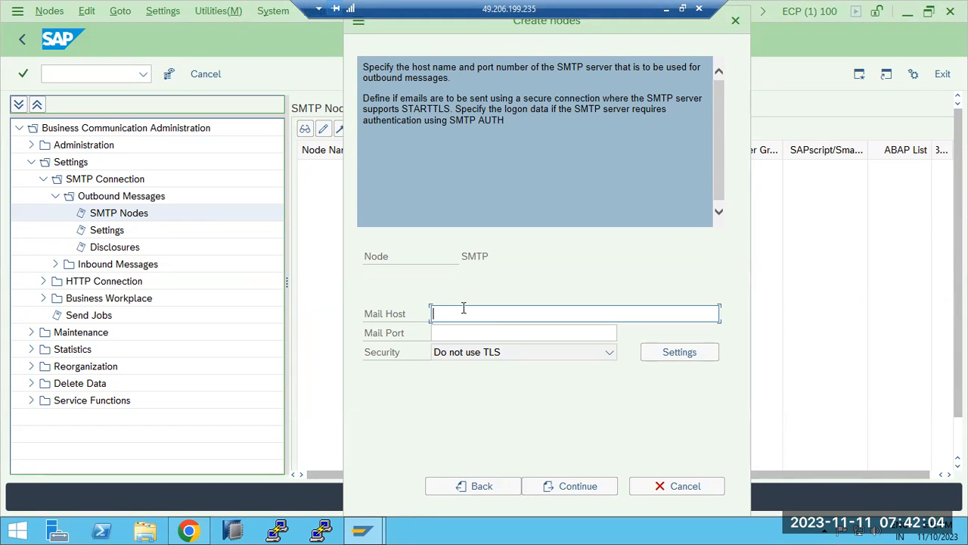
# Set mail host GMAIL.SMTP.COM on port 25 and choose Internet as the address type
pyautogui.click(369, 317)
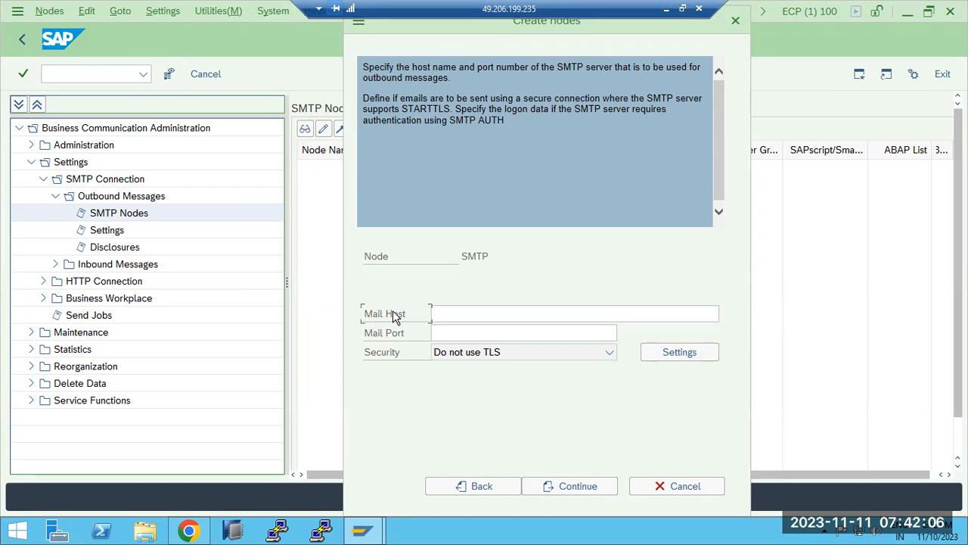
pyautogui.click(432, 316)
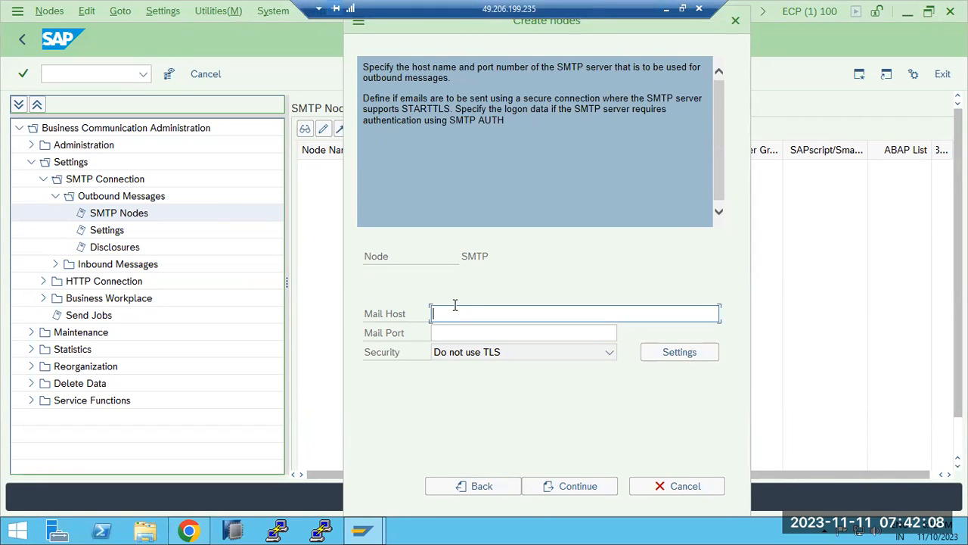
pyautogui.write('GMAIL.')
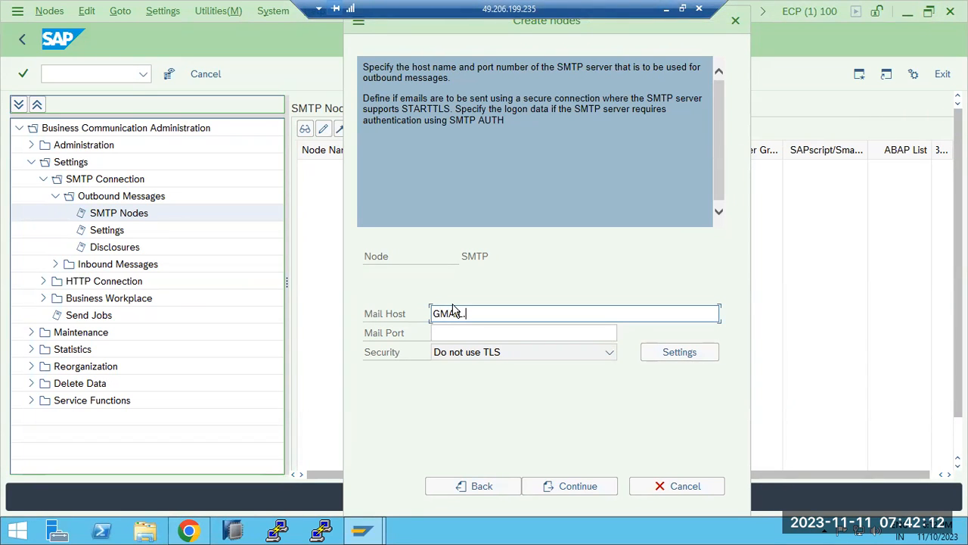
pyautogui.write('SMTP.COM')
pyautogui.click(451, 332)
pyautogui.write('25')
pyautogui.click(558, 484)
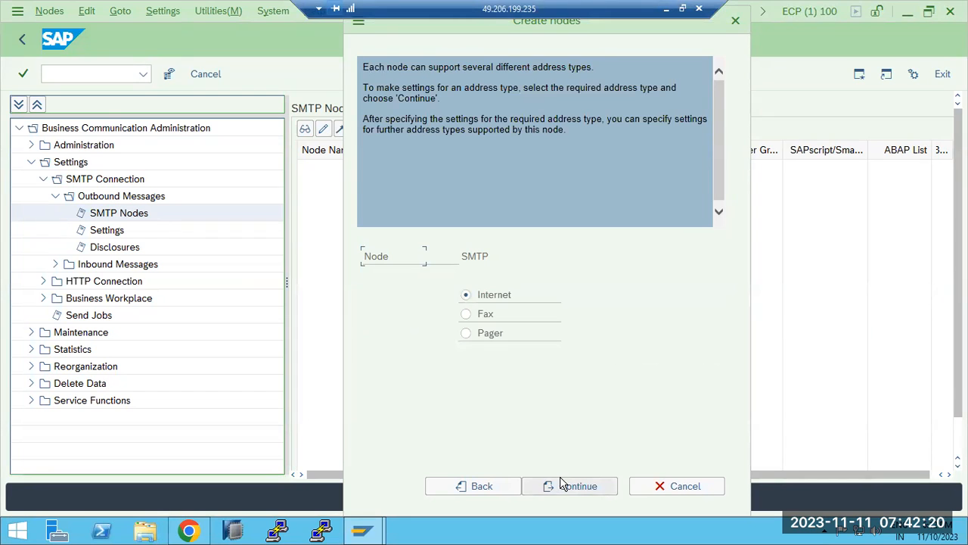
pyautogui.click(562, 484)
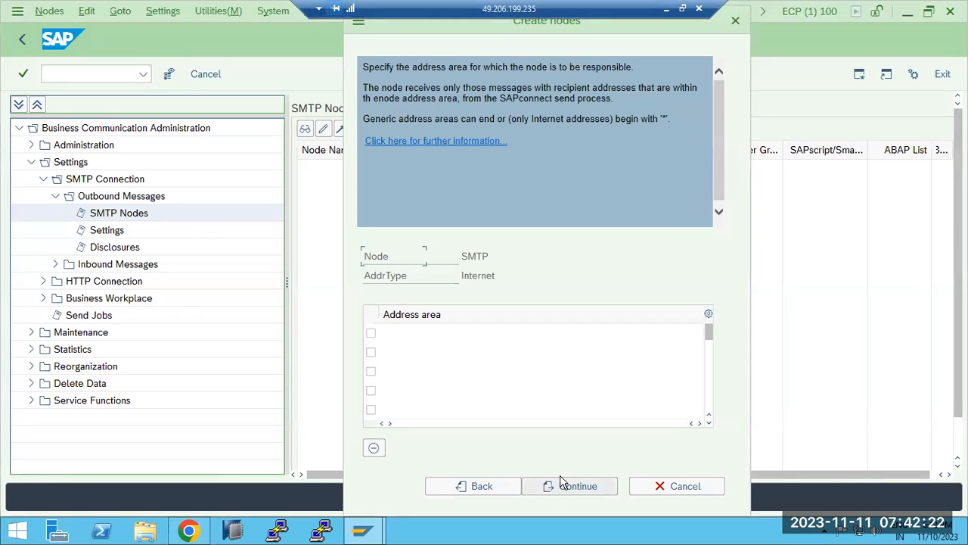
# Enter address area * and keep the default output formats
pyautogui.click(411, 332)
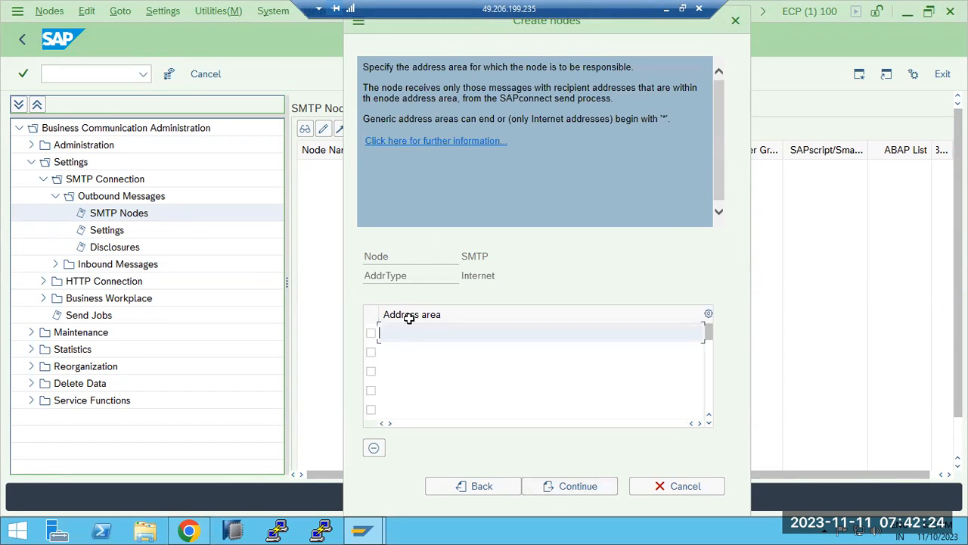
pyautogui.write('*')
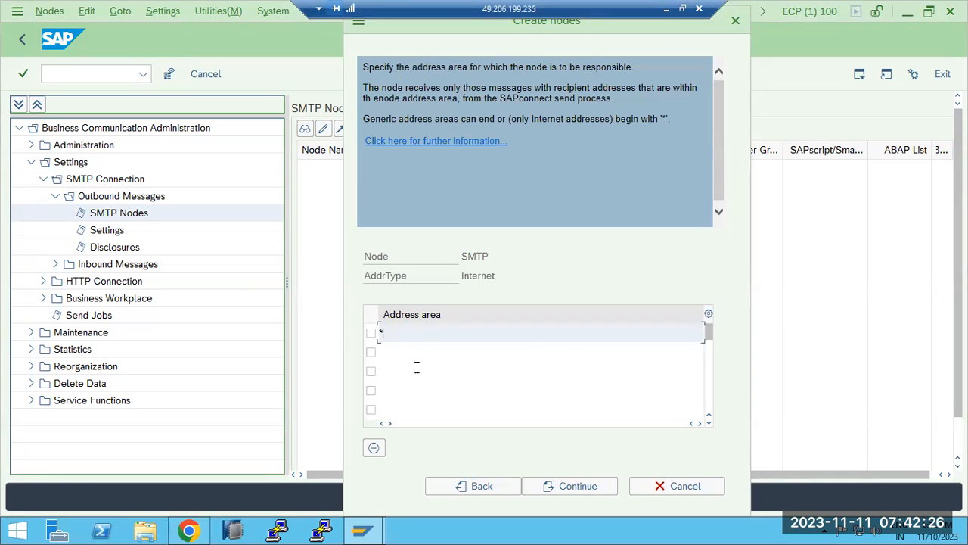
pyautogui.click(551, 486)
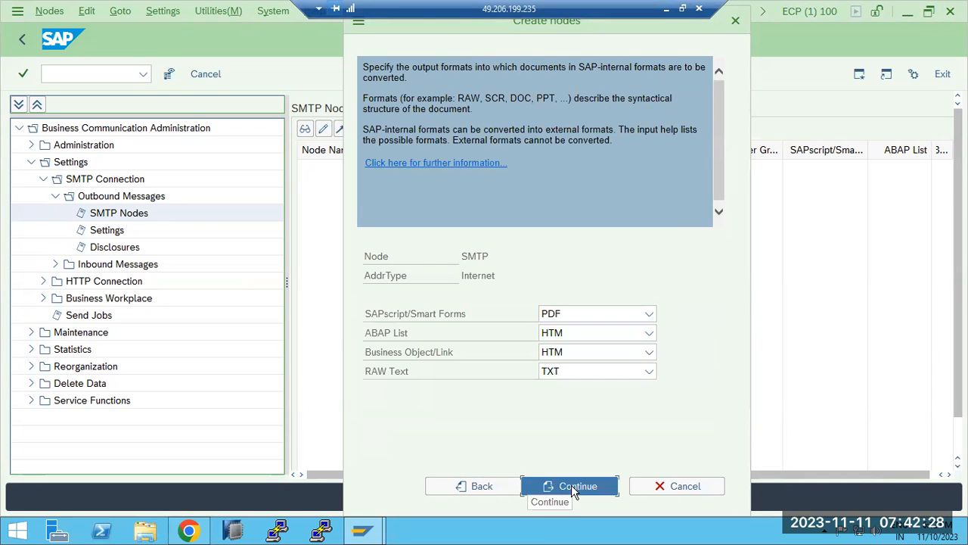
pyautogui.click(571, 486)
pyautogui.click(571, 486)
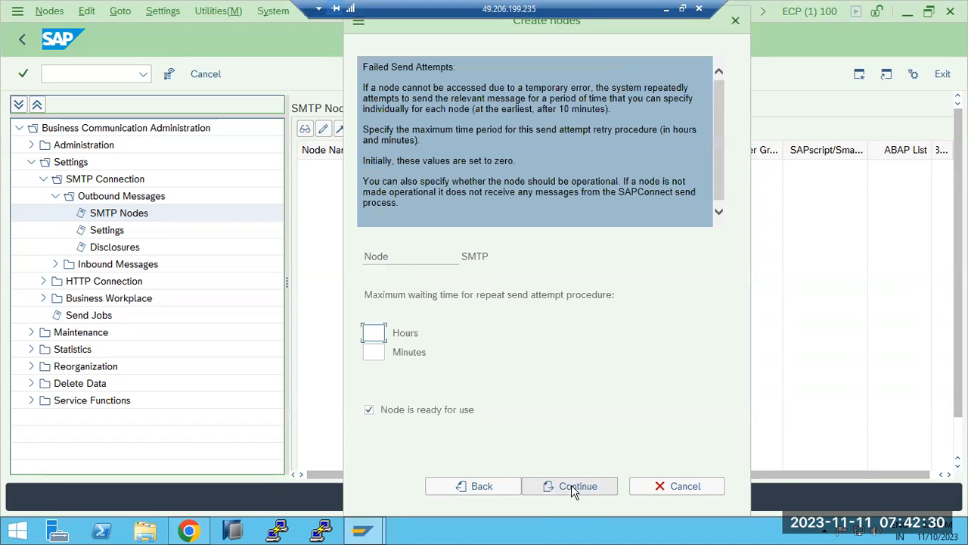
# Set the retry time to 5 minutes and save the new node
pyautogui.click(376, 352)
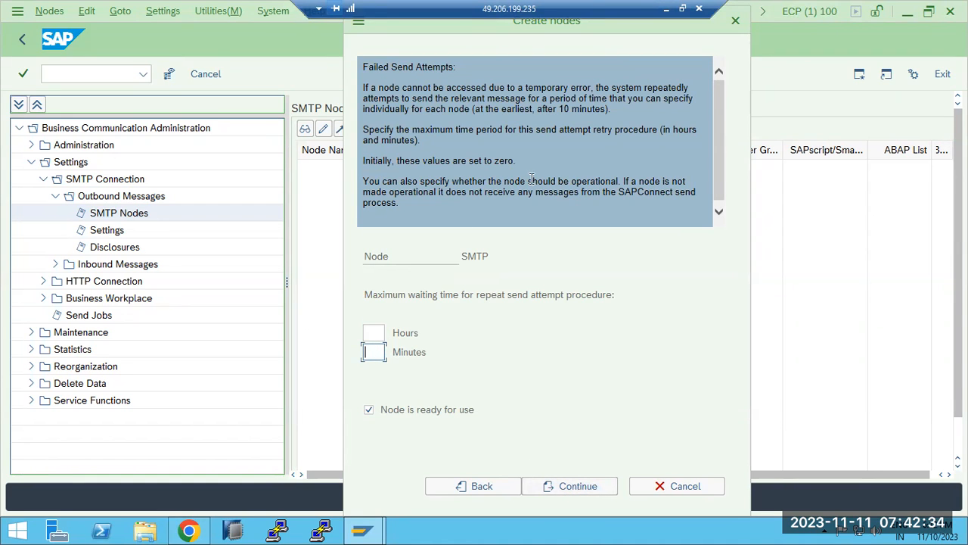
pyautogui.moveTo(529, 181); pyautogui.dragTo(614, 188)
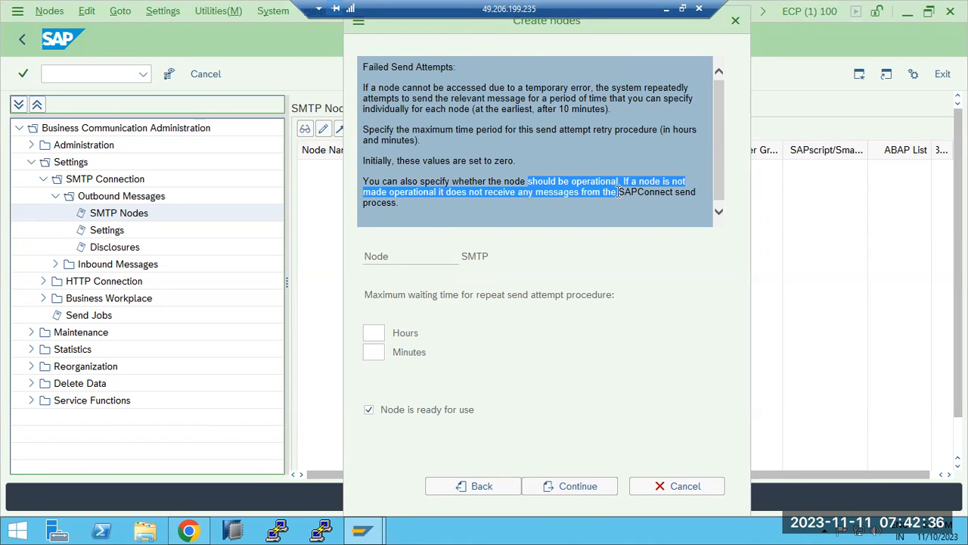
pyautogui.click(366, 350)
pyautogui.click(621, 191)
pyautogui.click(378, 346)
pyautogui.write('5')
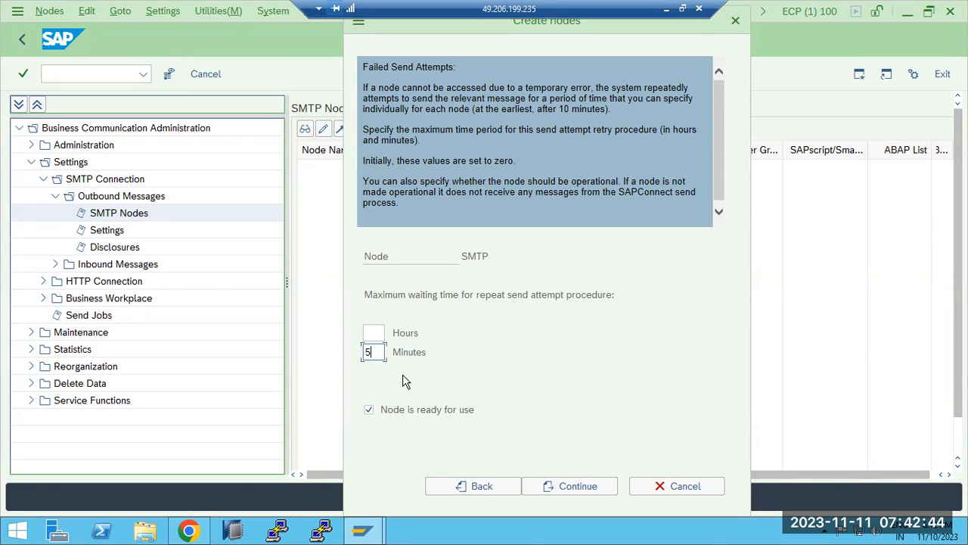
pyautogui.click(583, 488)
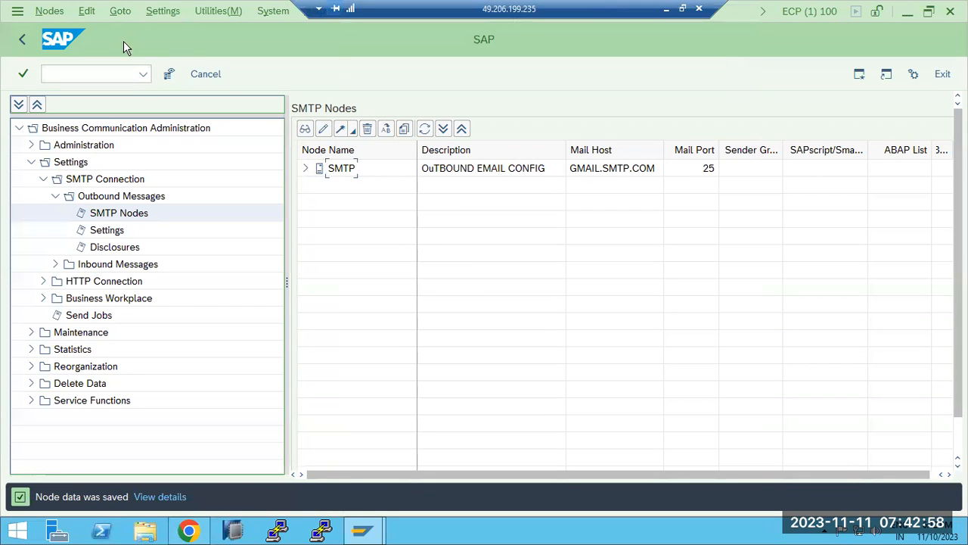
pyautogui.click(165, 11)
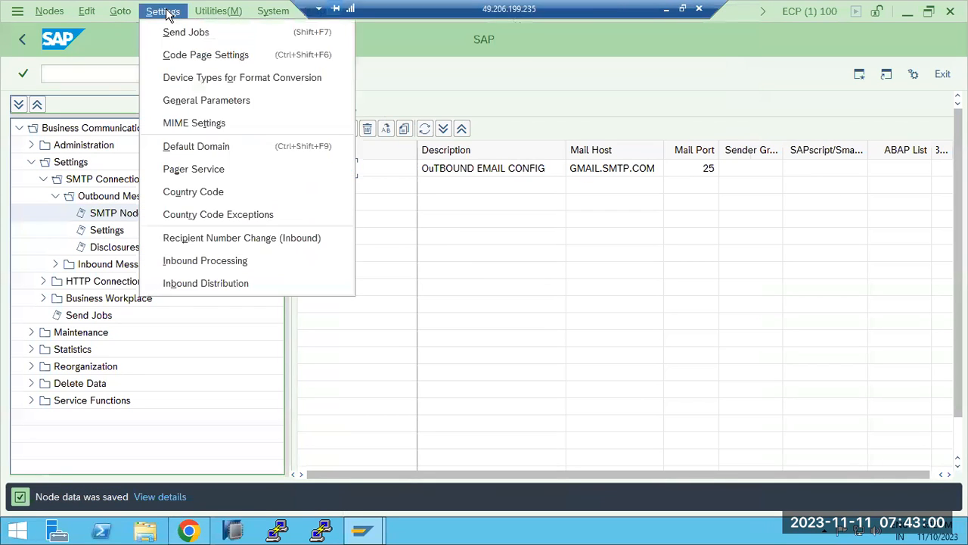
pyautogui.click(197, 146)
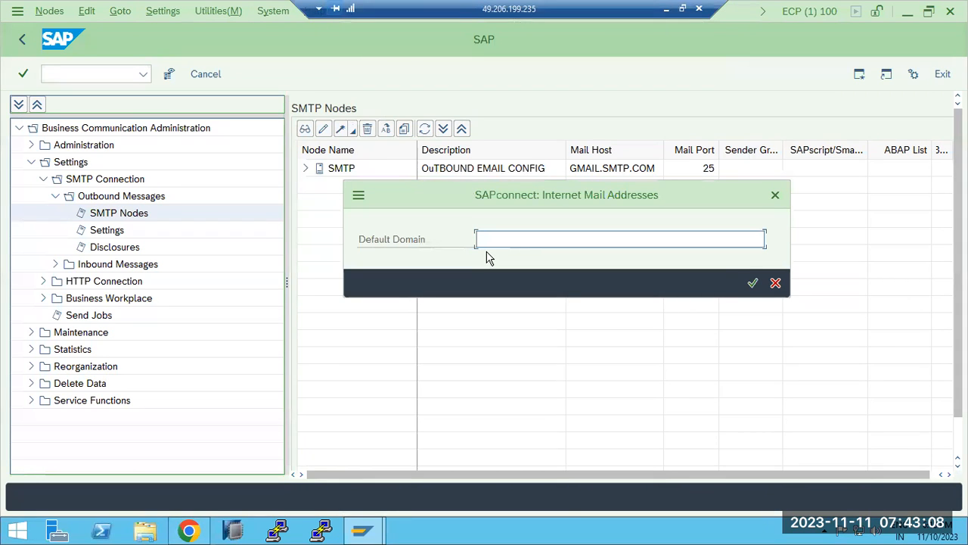
pyautogui.write('@')
pyautogui.write('adan')
pyautogui.press('BackSpace')
pyautogui.press('BackSpace')
pyautogui.press('BackSpace')
pyautogui.write('nycompany.com')
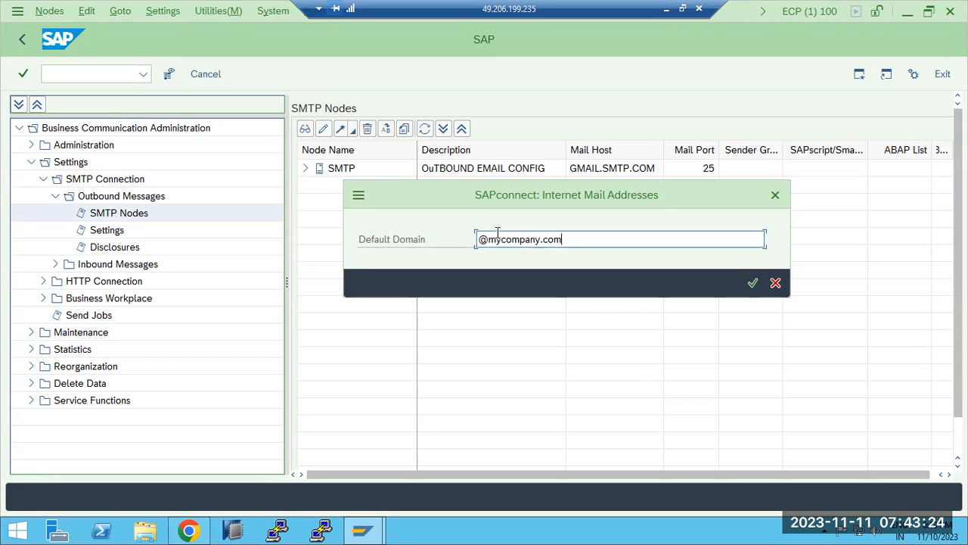
pyautogui.moveTo(482, 239); pyautogui.dragTo(566, 240)
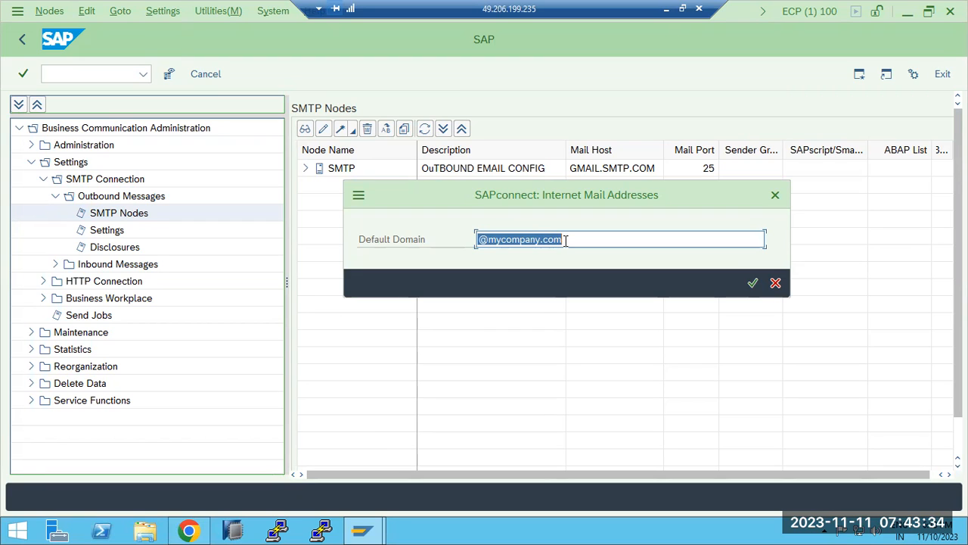
pyautogui.click(752, 284)
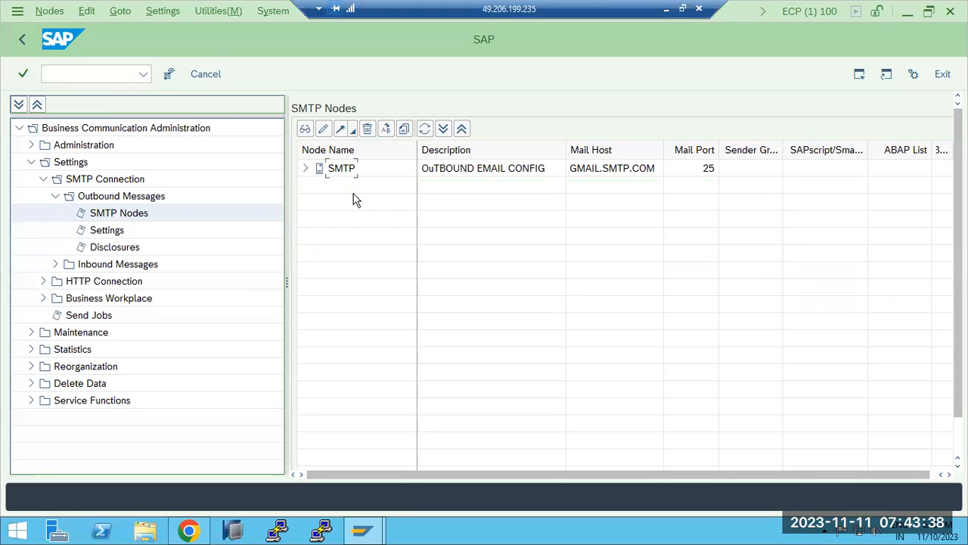
pyautogui.click(203, 12)
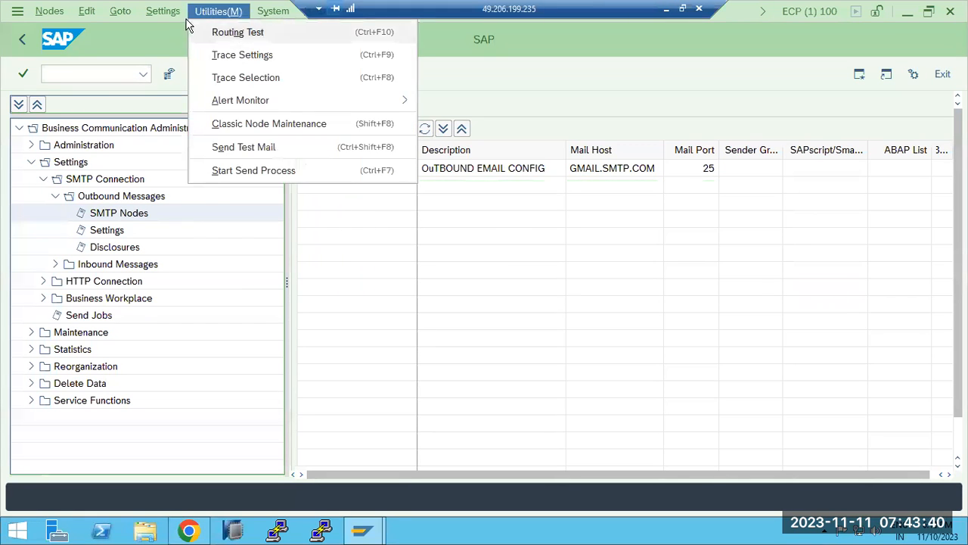
pyautogui.moveTo(162, 15)
pyautogui.click(178, 147)
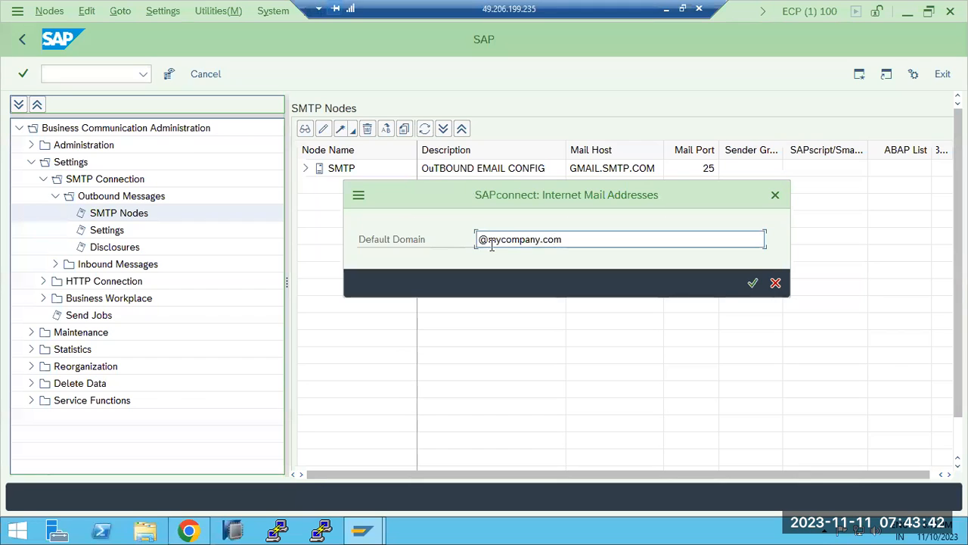
pyautogui.moveTo(490, 239); pyautogui.dragTo(655, 255)
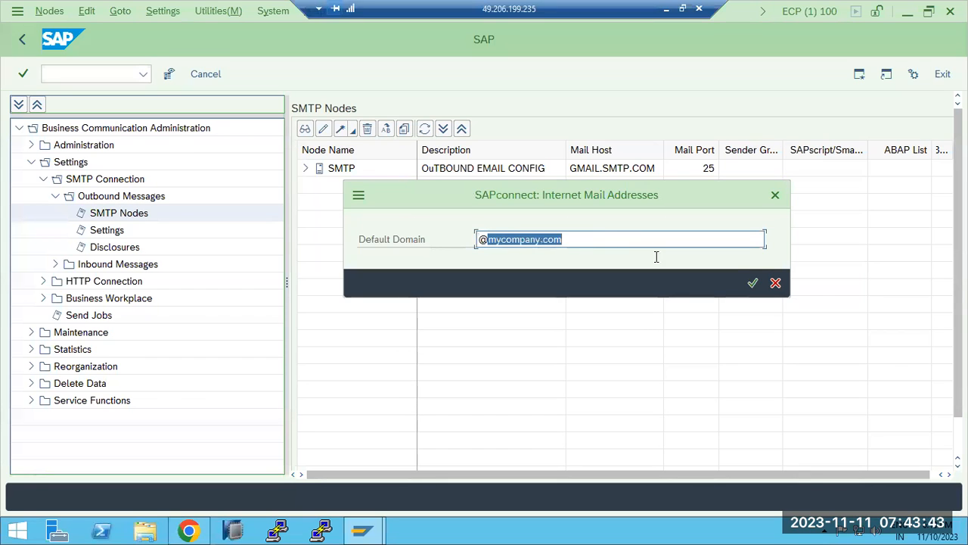
pyautogui.click(752, 282)
pyautogui.click(478, 173)
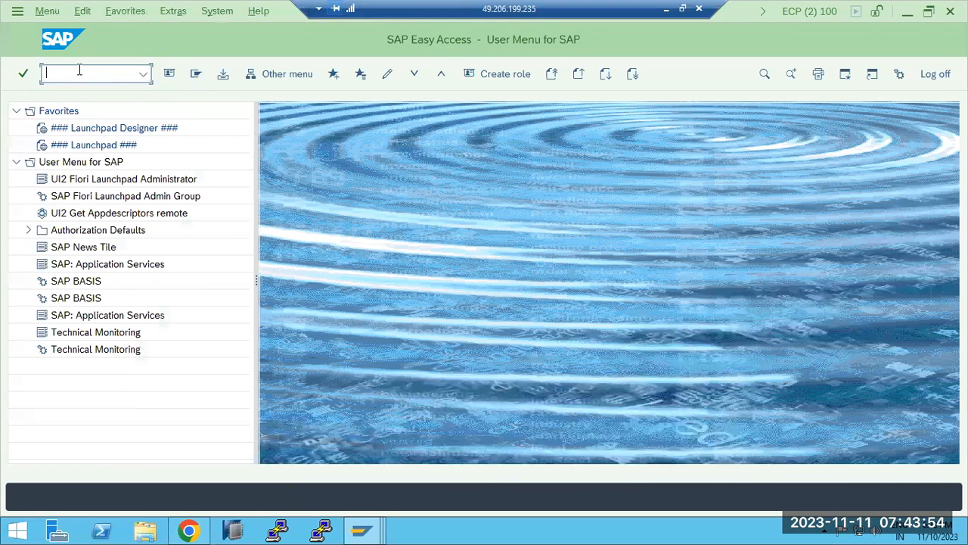
# Search SM37 for SAPCONNECT* jobs, including scheduled ones
pyautogui.write('7')
pyautogui.press('Return')
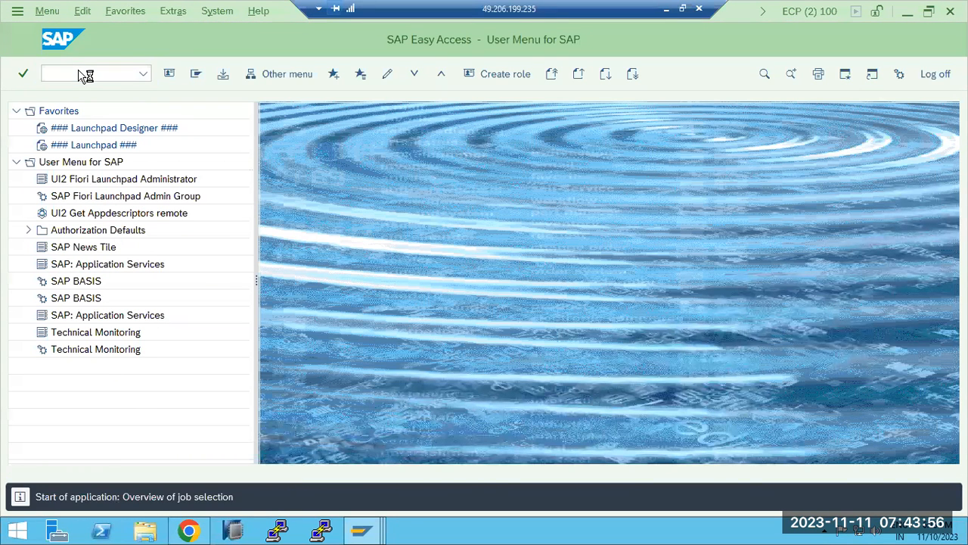
pyautogui.write('SAPCON')
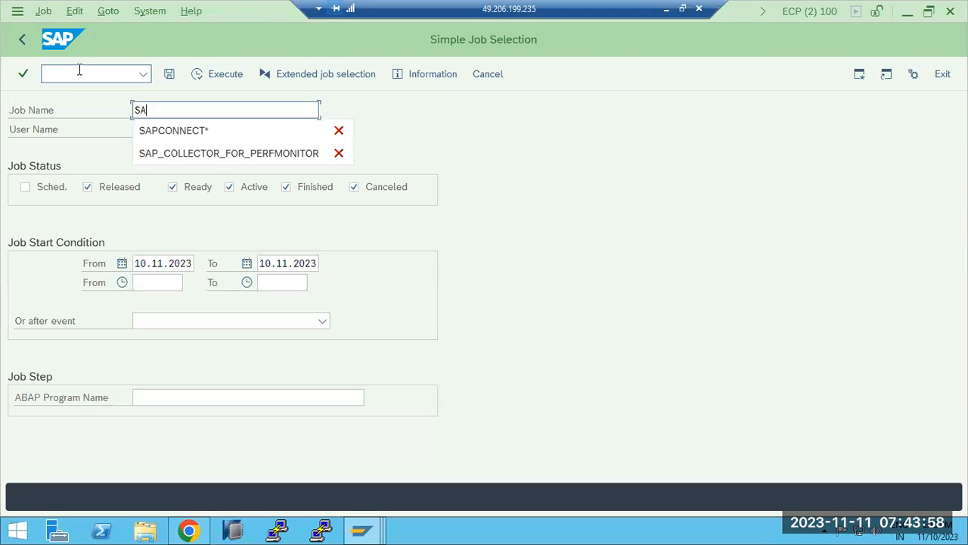
pyautogui.click(188, 130)
pyautogui.click(188, 129)
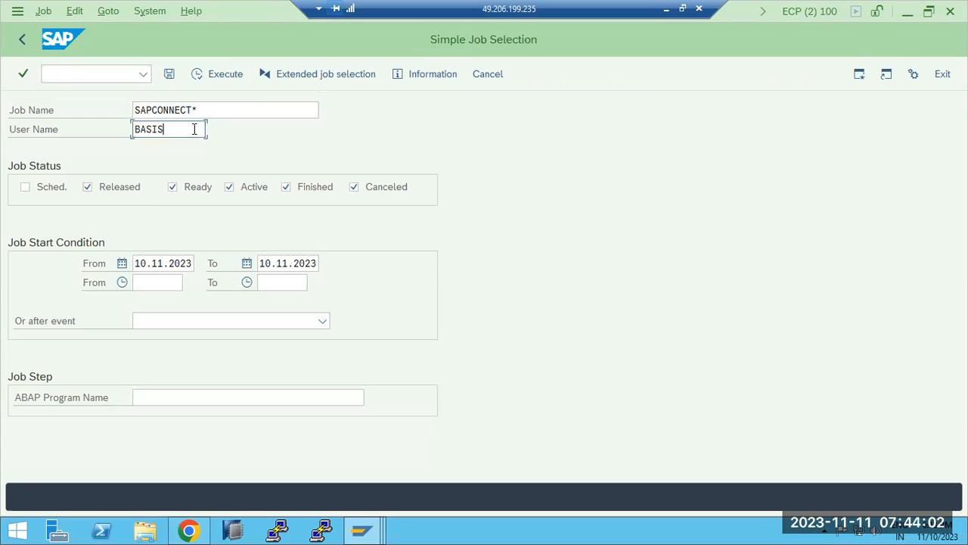
pyautogui.click(201, 73)
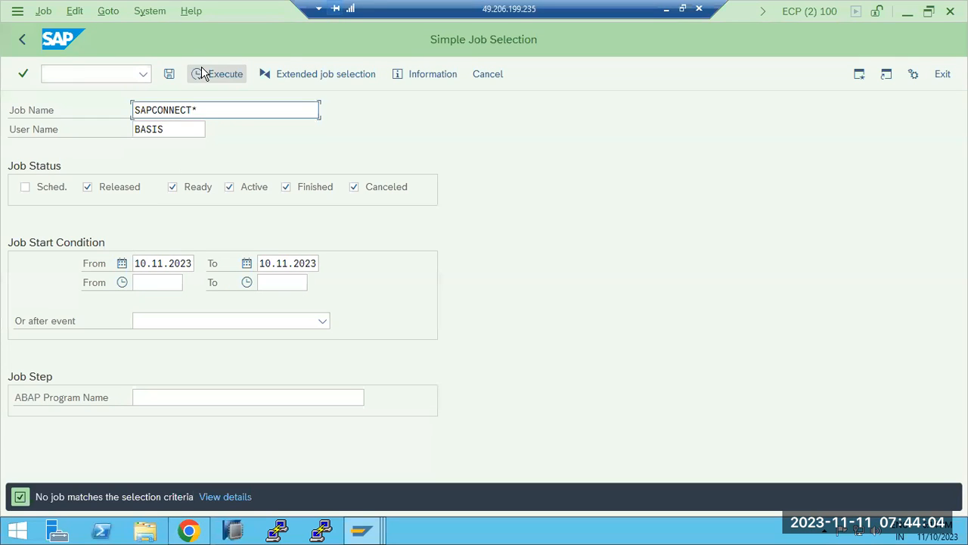
pyautogui.click(50, 189)
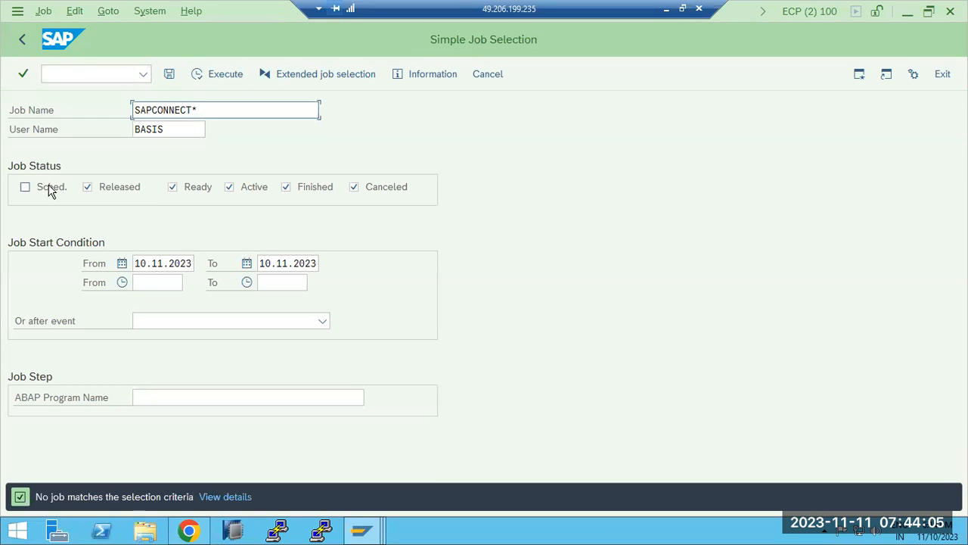
pyautogui.click(212, 75)
# Remove the date limits and set user name to * to list all SAPCONNECT jobs
pyautogui.click(158, 263)
pyautogui.doubleClick(157, 264)
pyautogui.press('BackSpace')
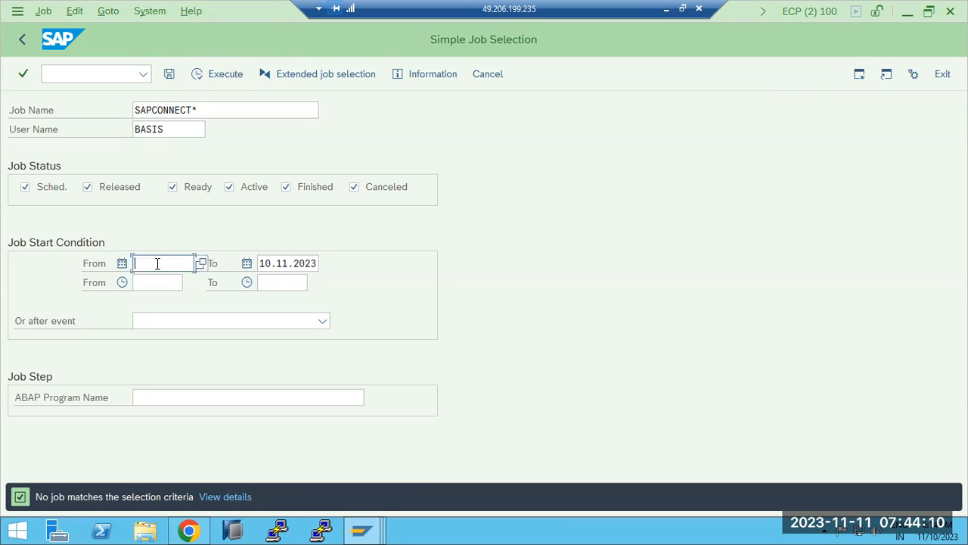
pyautogui.press('Tab')
pyautogui.hotkey('shift', 'End')
pyautogui.press('Delete')
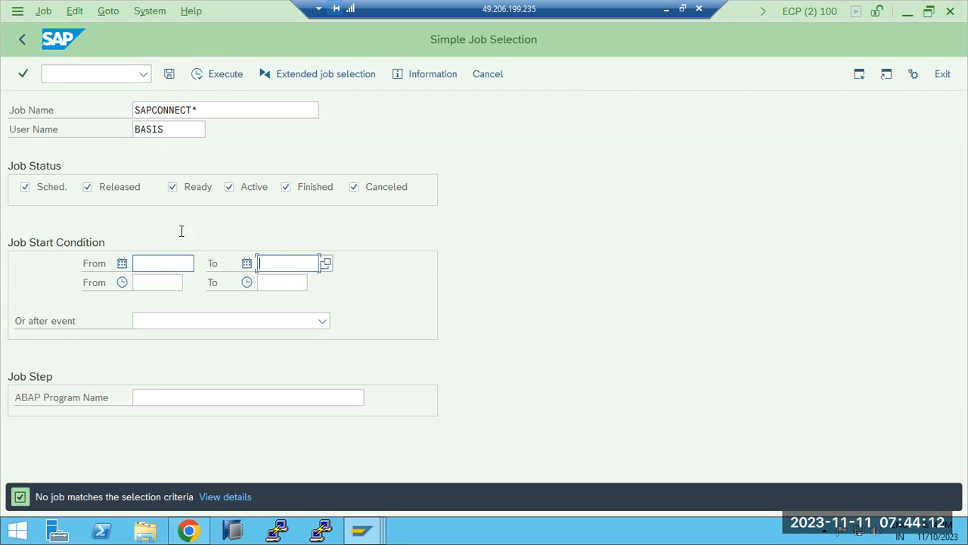
pyautogui.click(206, 75)
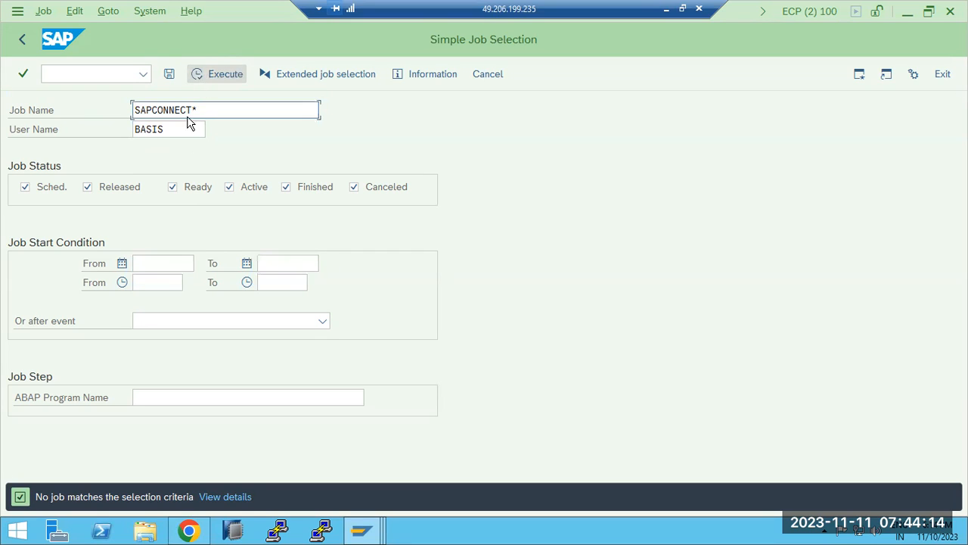
pyautogui.click(190, 127)
pyautogui.doubleClick(190, 127)
pyautogui.write('*')
pyautogui.click(227, 74)
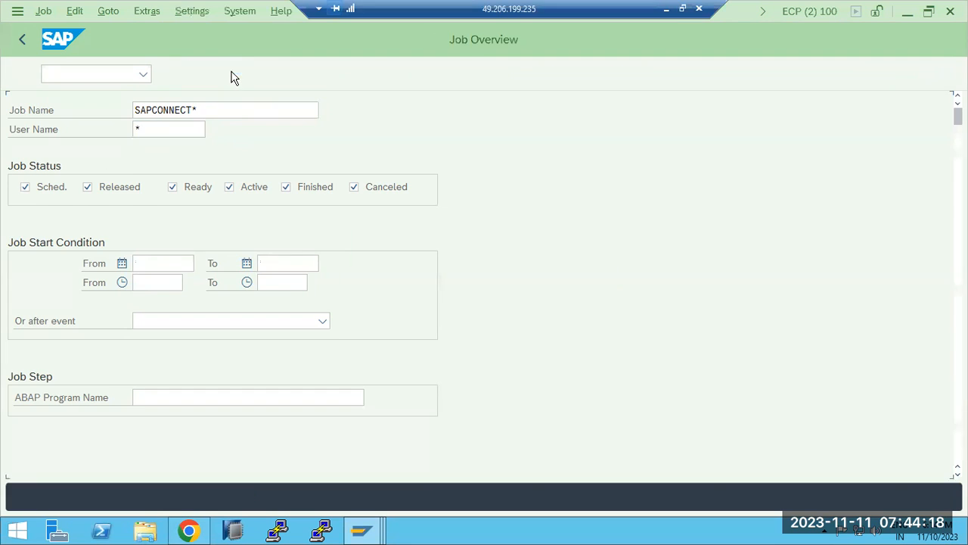
# Check the SAPCONNECT ALL SEND job's frequency, then return to the SCOT session
pyautogui.doubleClick(73, 261)
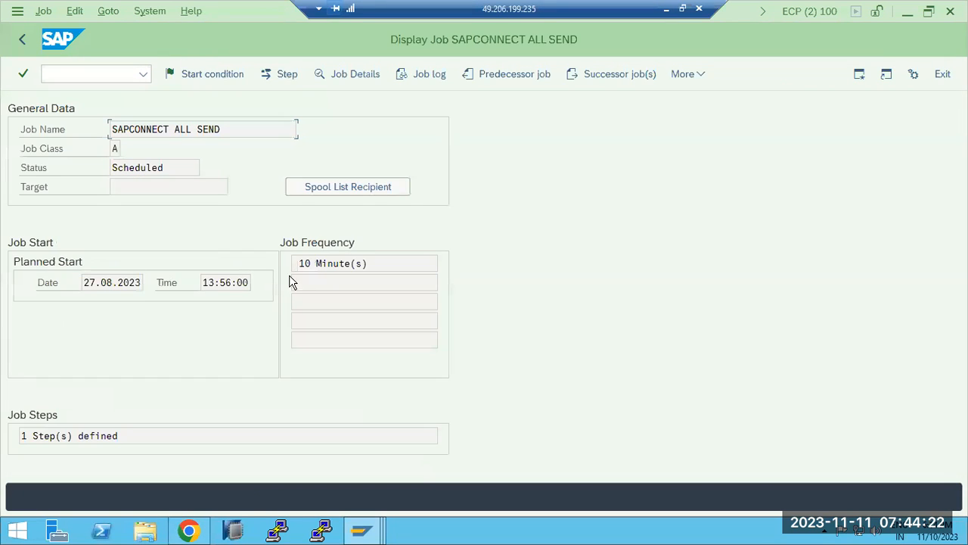
pyautogui.moveTo(304, 263); pyautogui.dragTo(368, 263)
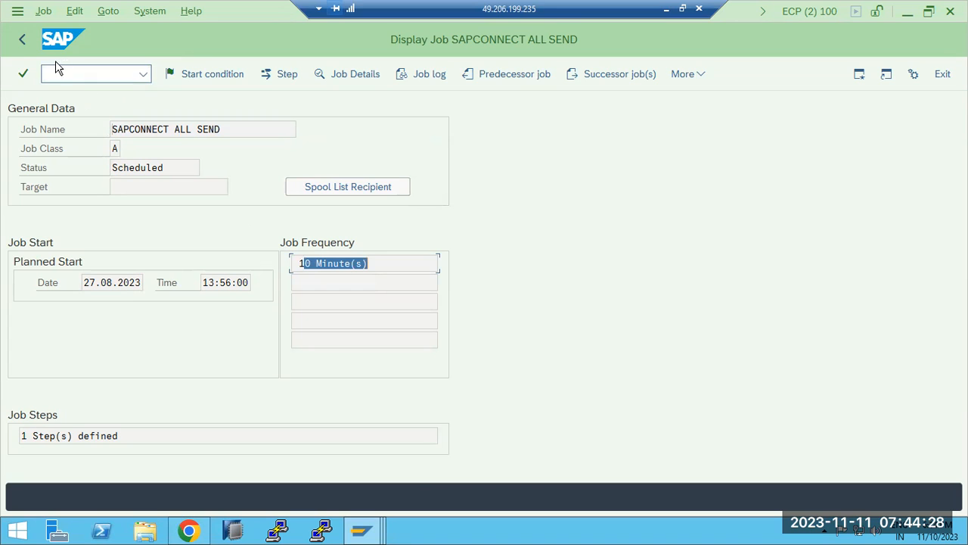
pyautogui.click(23, 39)
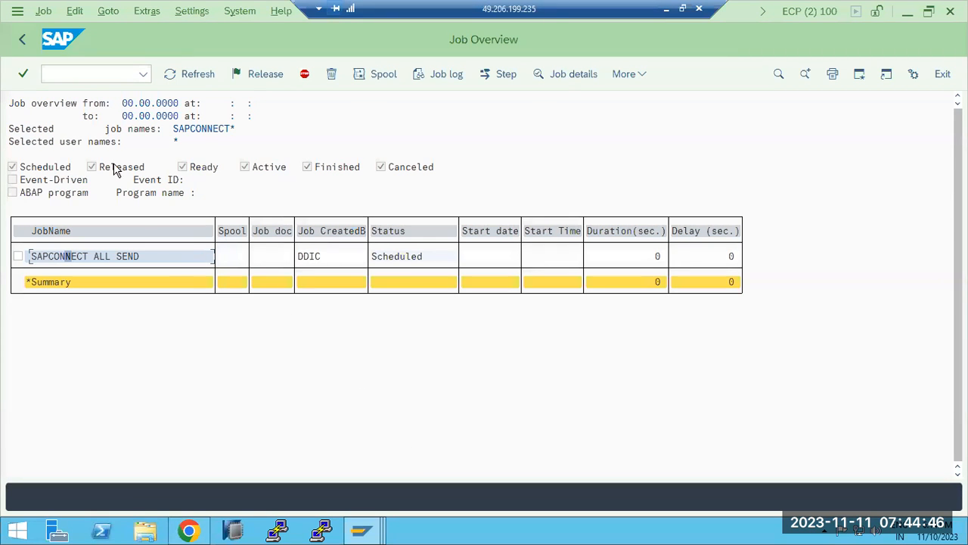
pyautogui.click(360, 532)
pyautogui.click(376, 469)
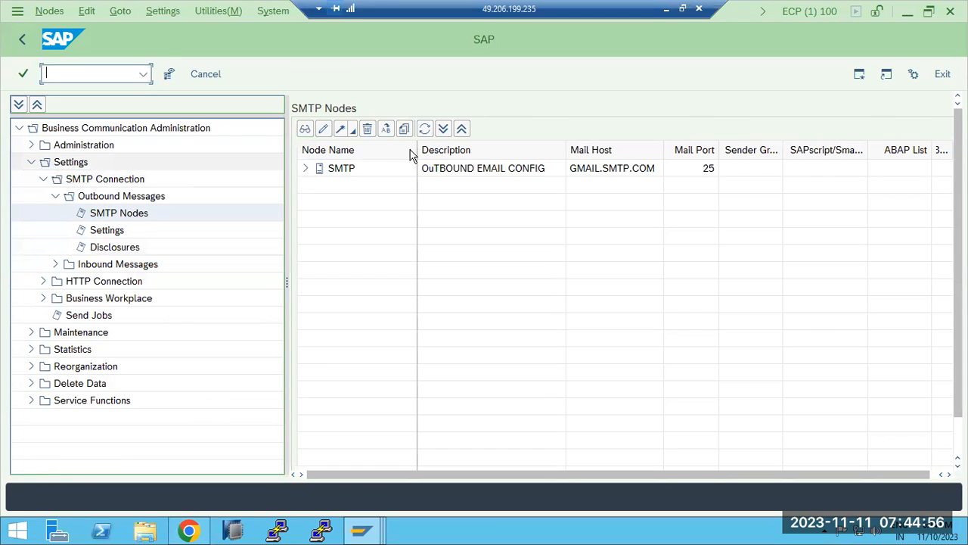
# Browse SMTP Nodes, Settings and Disclosures, ending on the Send Jobs overview
pyautogui.click(110, 214)
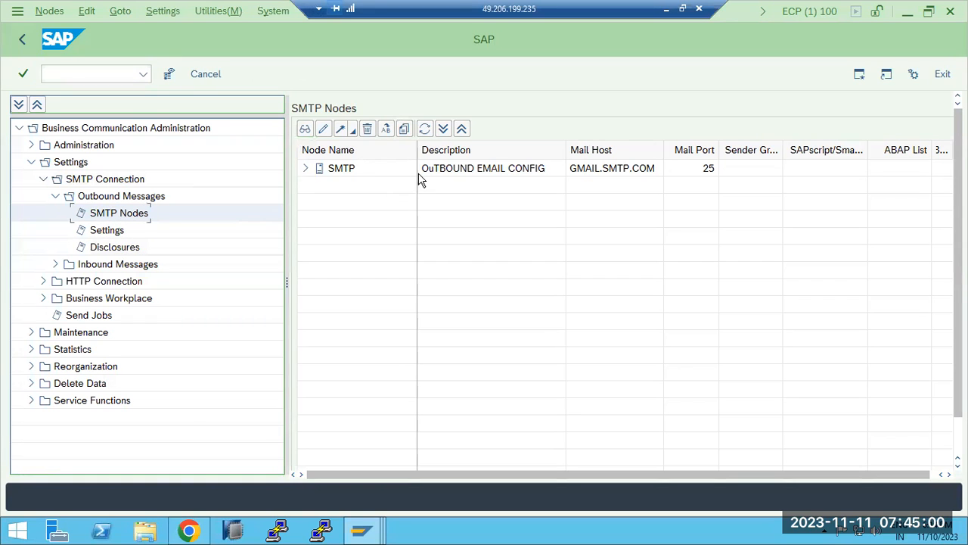
pyautogui.click(106, 231)
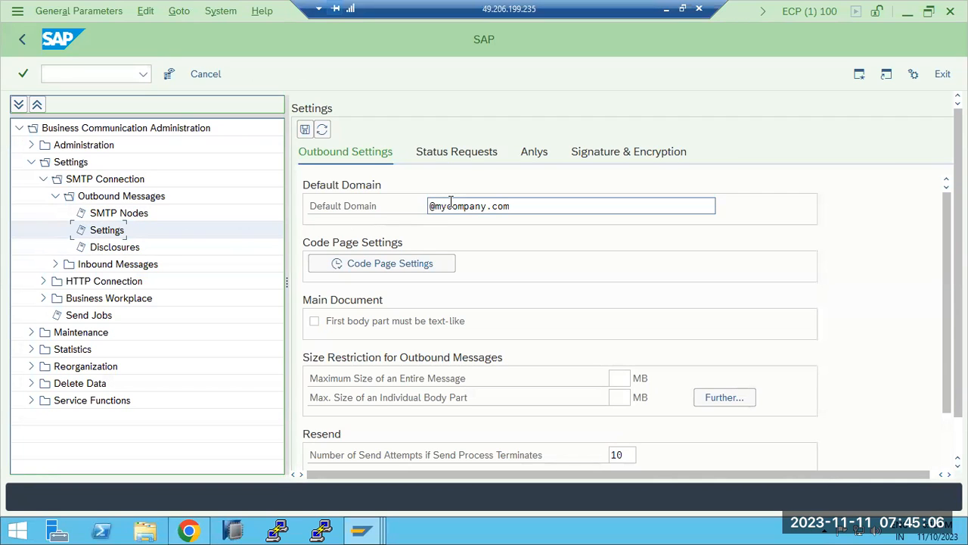
pyautogui.click(106, 250)
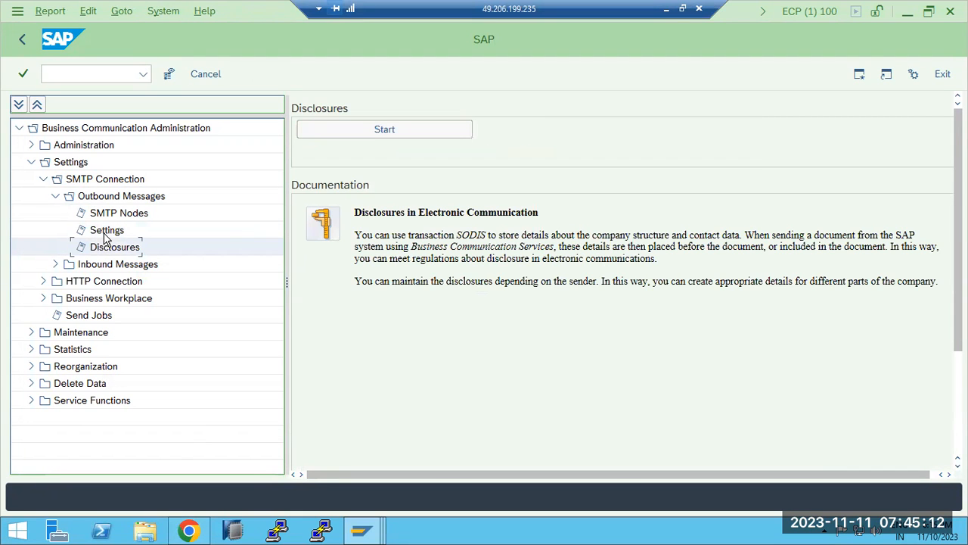
pyautogui.click(80, 315)
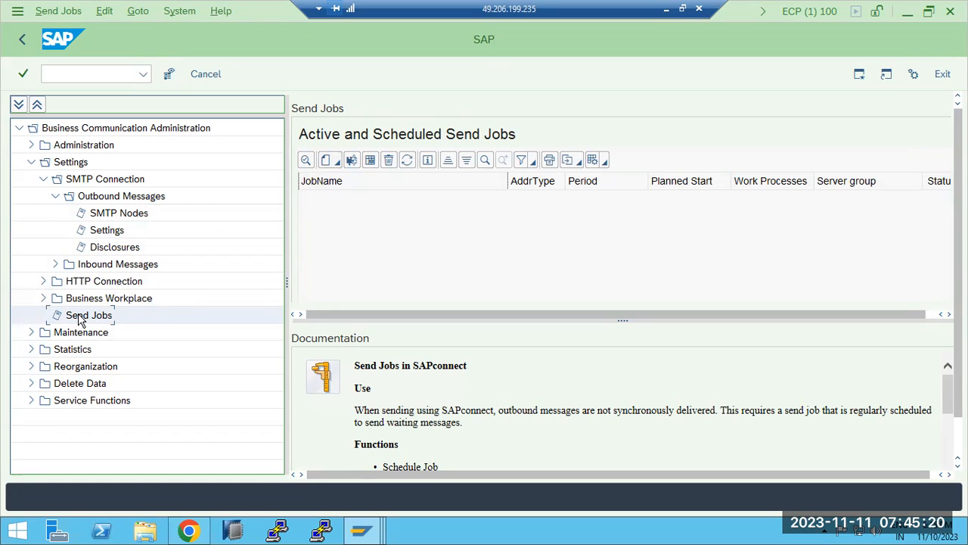
# Schedule SAPCONNECT ALL SEND for all address types and save the background job
pyautogui.click(326, 163)
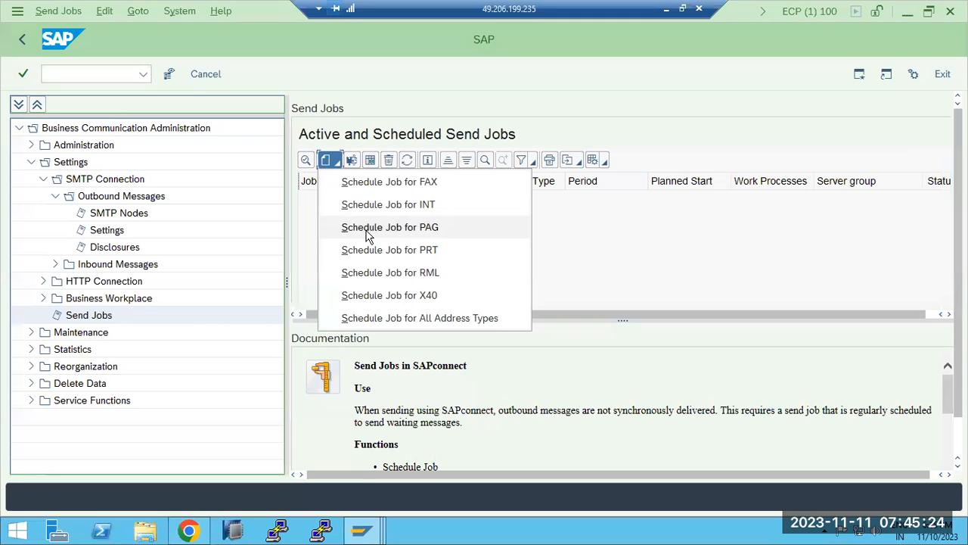
pyautogui.click(374, 318)
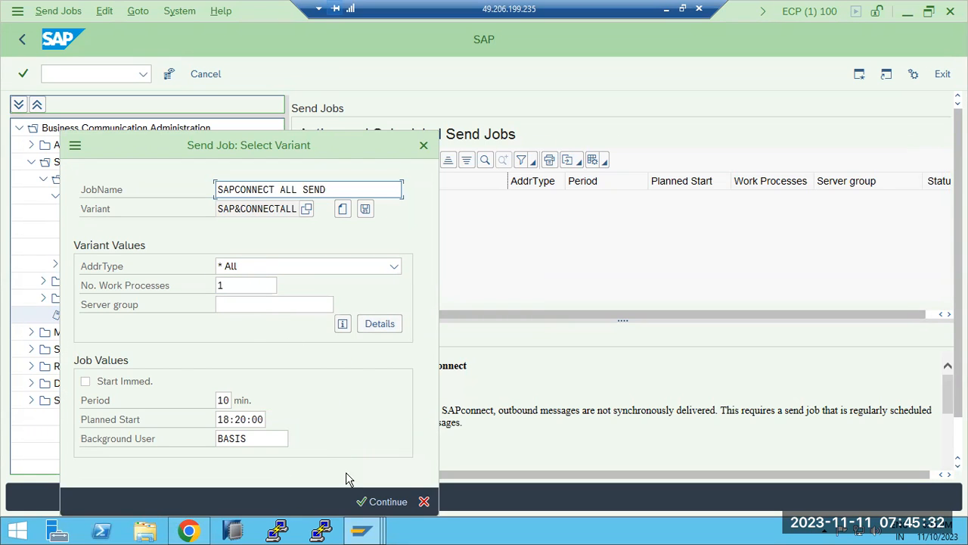
pyautogui.click(379, 502)
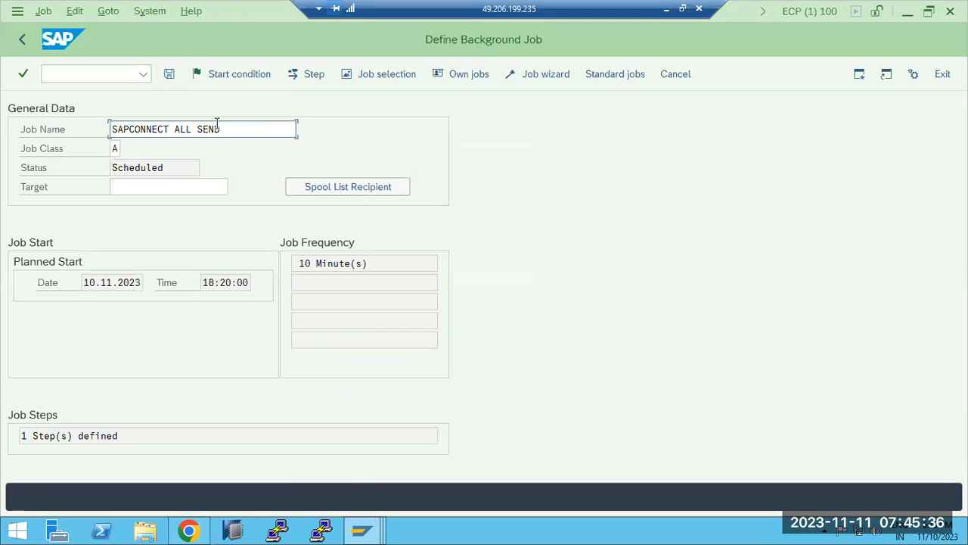
pyautogui.click(170, 76)
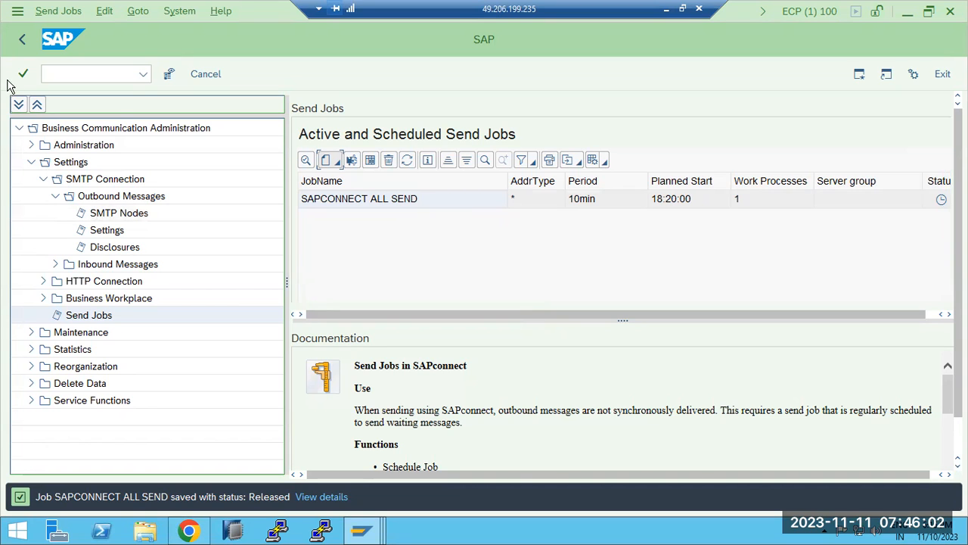
# Go back twice to the outbound settings page
pyautogui.click(23, 41)
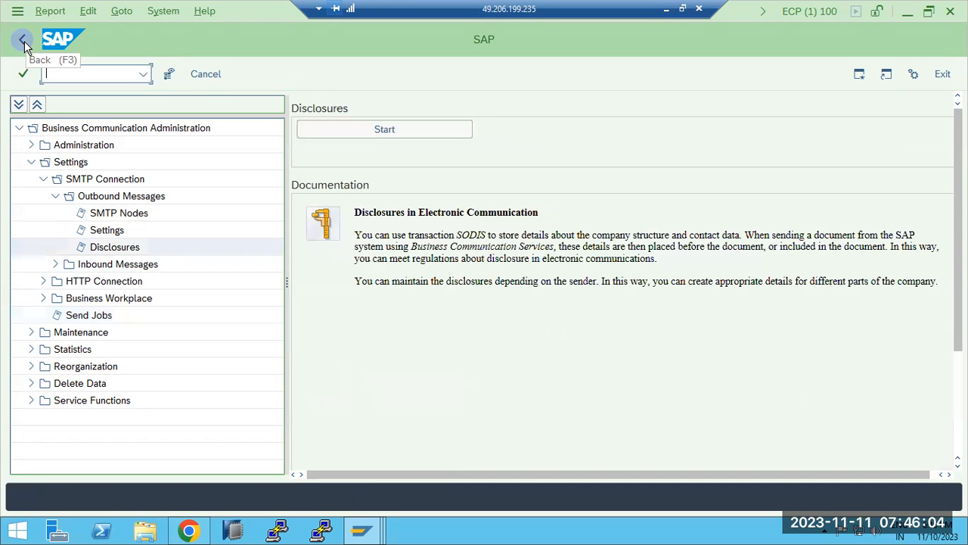
pyautogui.click(23, 40)
pyautogui.click(54, 75)
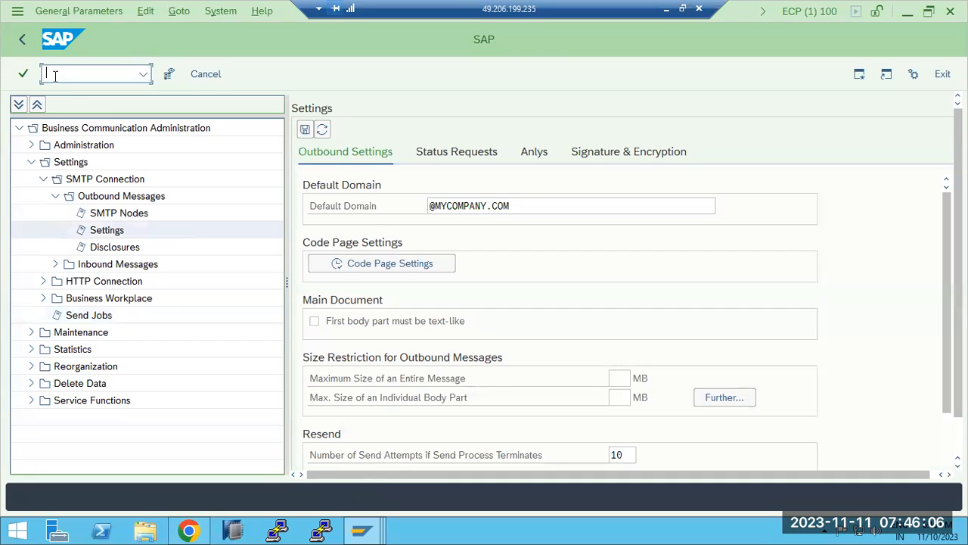
# Run /nsicf and list the defined ICF services
pyautogui.write('/nsicf')
pyautogui.press('Return')
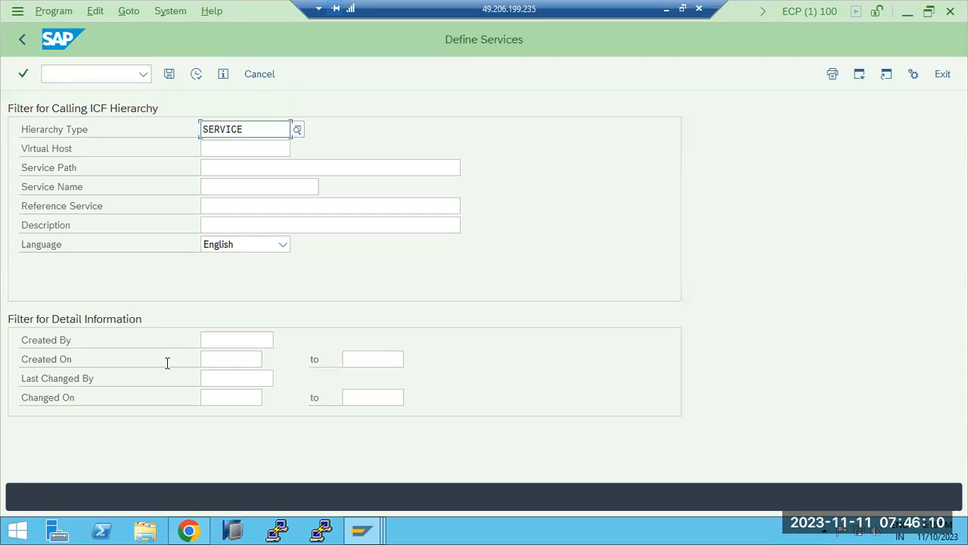
pyautogui.click(195, 75)
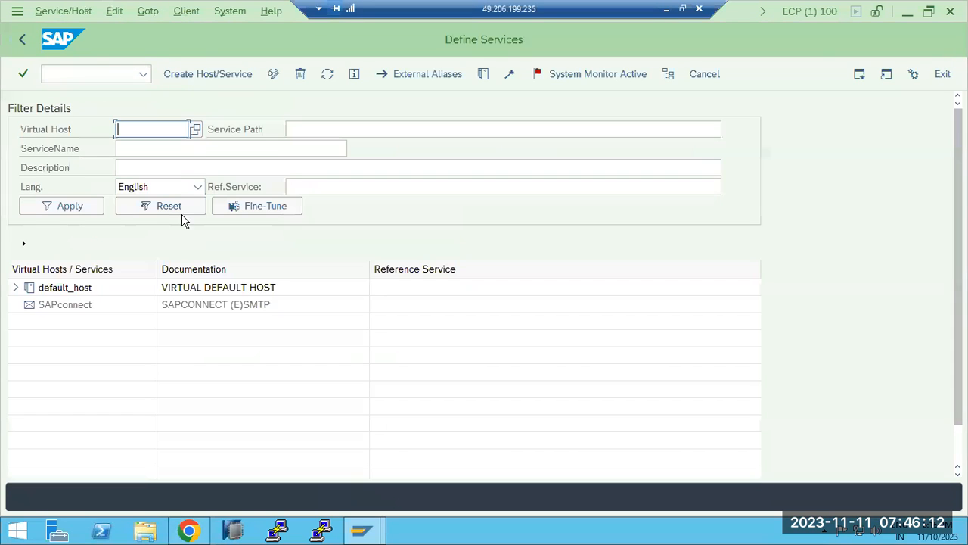
# Activate the SAPconnect SMTP host and minimise the session to the notes
pyautogui.rightClick(72, 310)
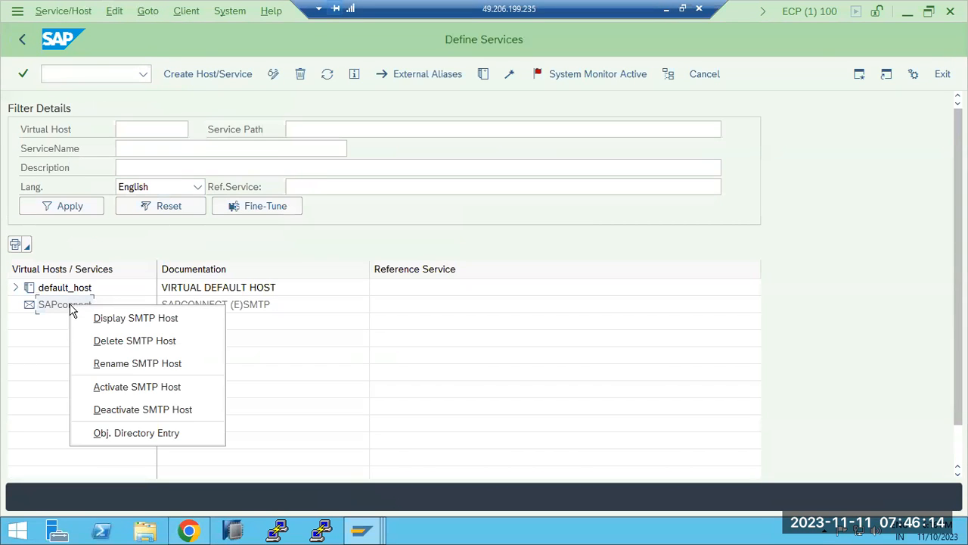
pyautogui.click(127, 388)
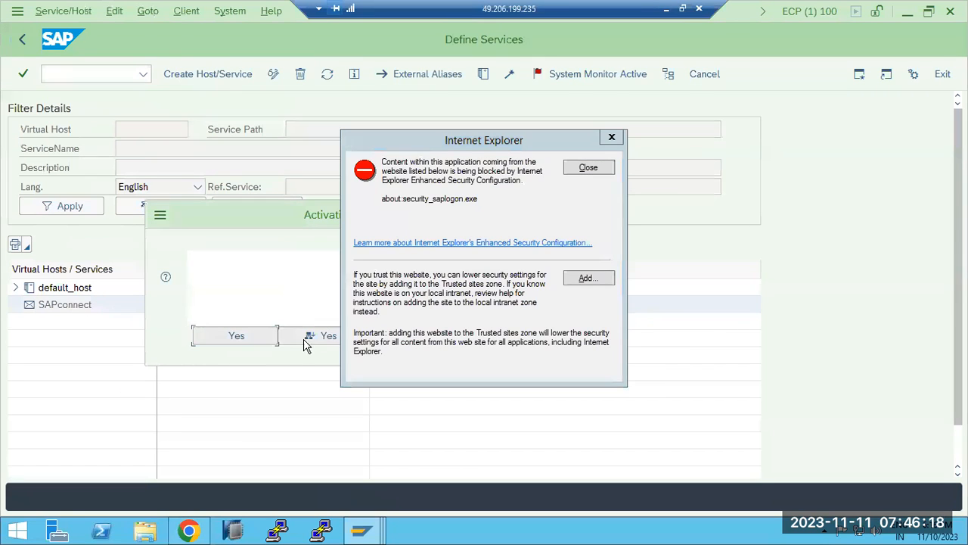
pyautogui.click(307, 342)
pyautogui.click(603, 166)
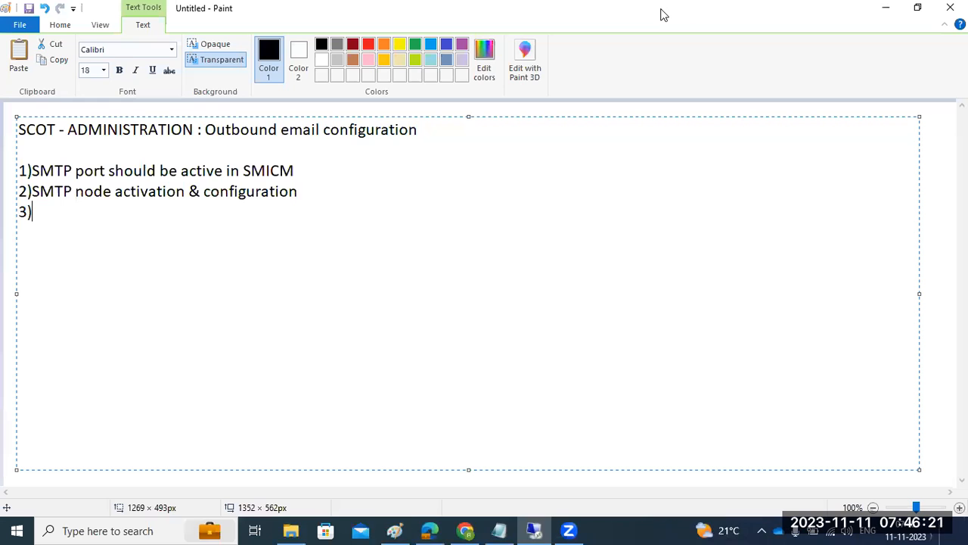
pyautogui.click(664, 9)
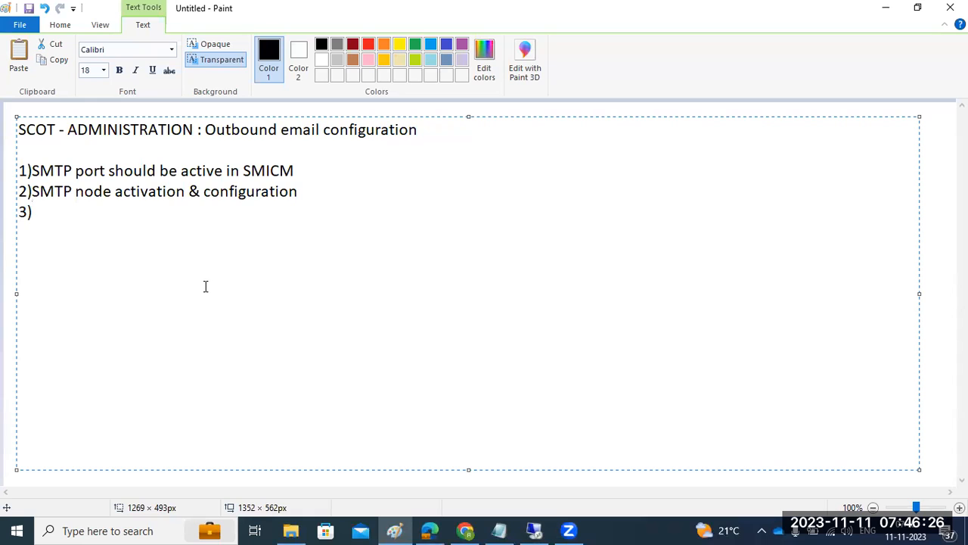
# Add note '3)SICF - SAPCONNECT service should be active' to the Paint text box
pyautogui.write('SICF - SAPCON')
pyautogui.press('BackSpace')
pyautogui.press('BackSpace')
pyautogui.press('BackSpace')
pyautogui.press('BackSpace')
pyautogui.press('BackSpace')
pyautogui.rightClick(205, 285)
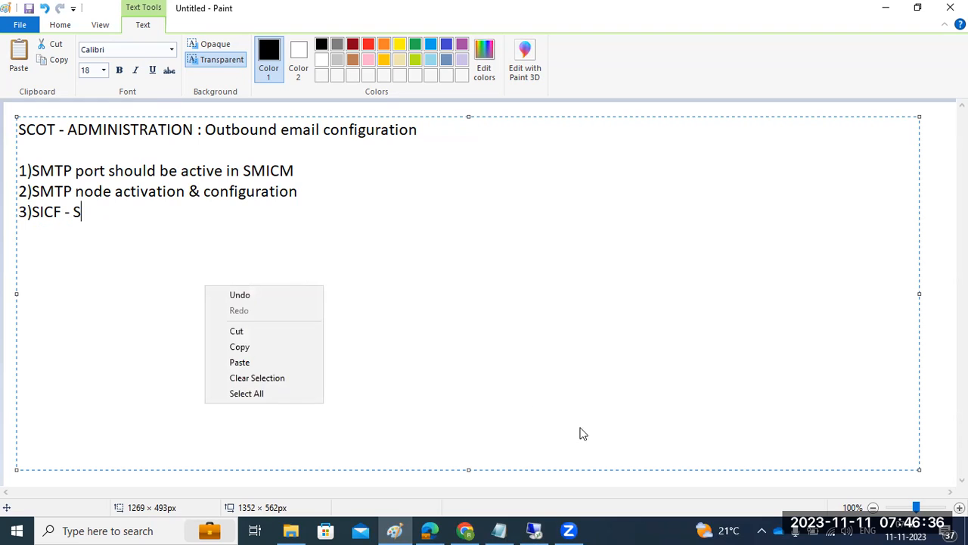
pyautogui.click(534, 530)
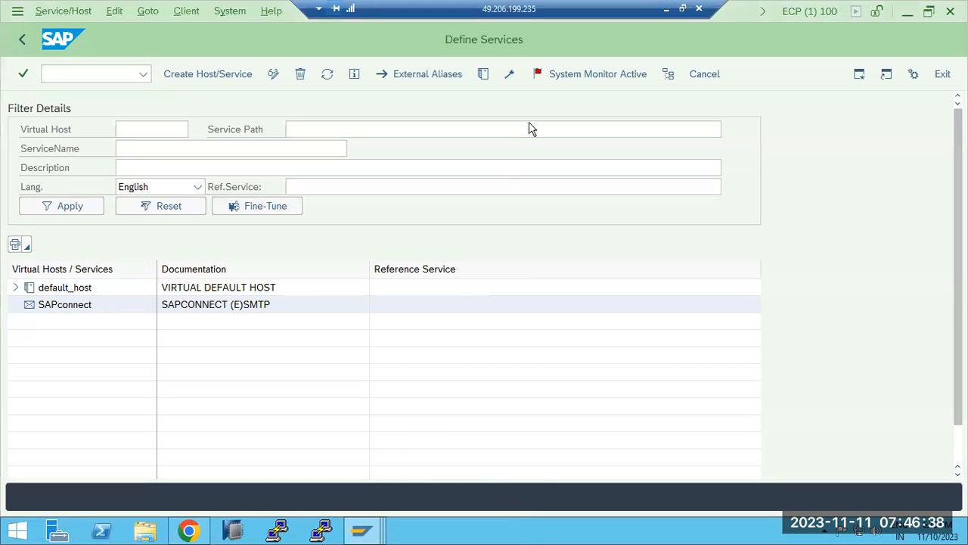
pyautogui.click(668, 9)
pyautogui.write('APCONNECT service should be active')
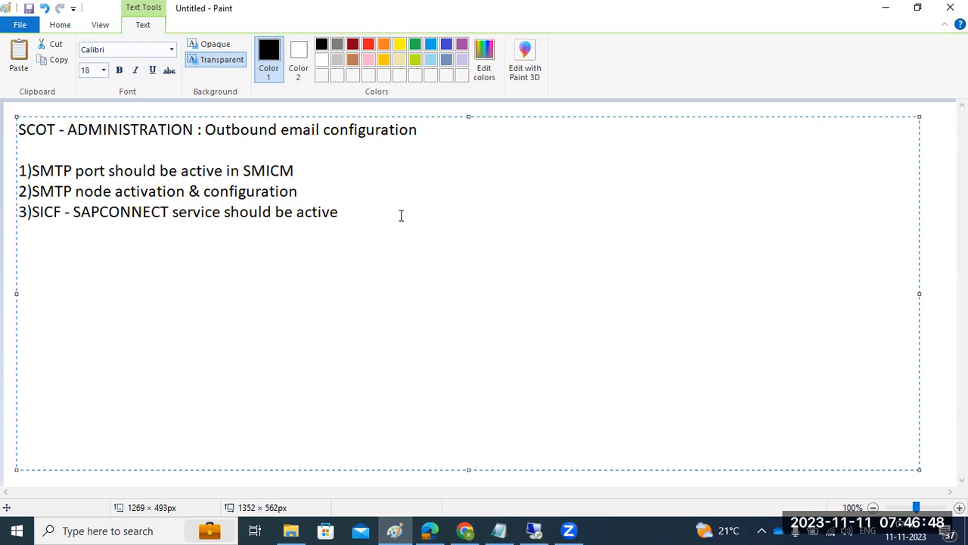
# Add note '4)SAPCONNECT job scheduling' on a new line below item 3
pyautogui.moveTo(93, 188); pyautogui.dragTo(168, 191)
pyautogui.click(366, 215)
pyautogui.press('Return')
pyautogui.write('4)SAPCONNECT job ')
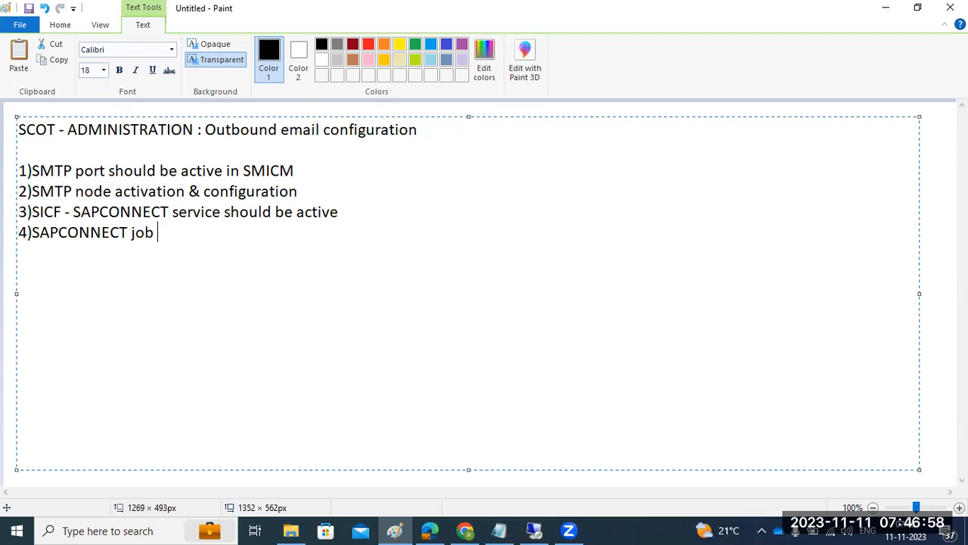
pyautogui.write('scheduling')
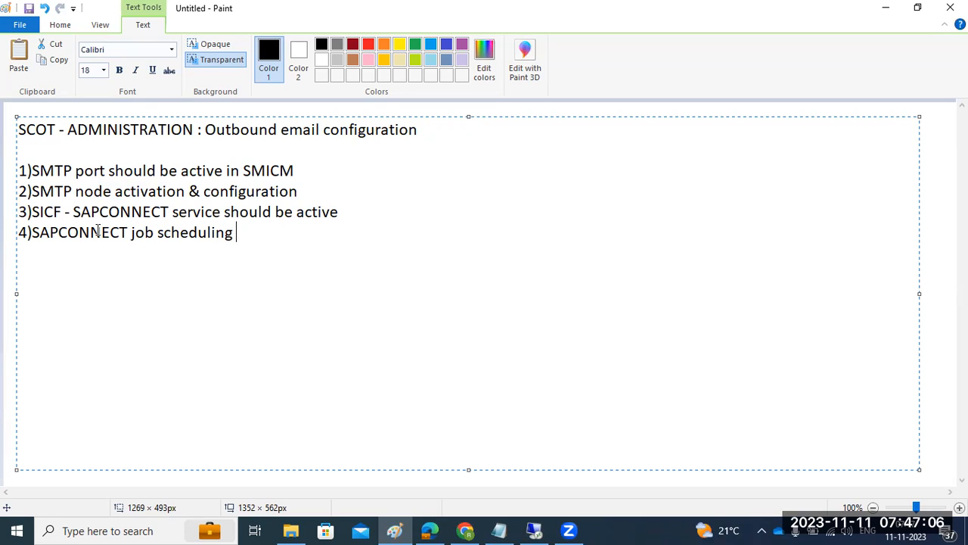
# Review the four numbered steps and the Outbound email configuration title, then return to SAP
pyautogui.moveTo(20, 167); pyautogui.dragTo(259, 231)
pyautogui.click(249, 235)
pyautogui.moveTo(248, 235); pyautogui.dragTo(22, 171)
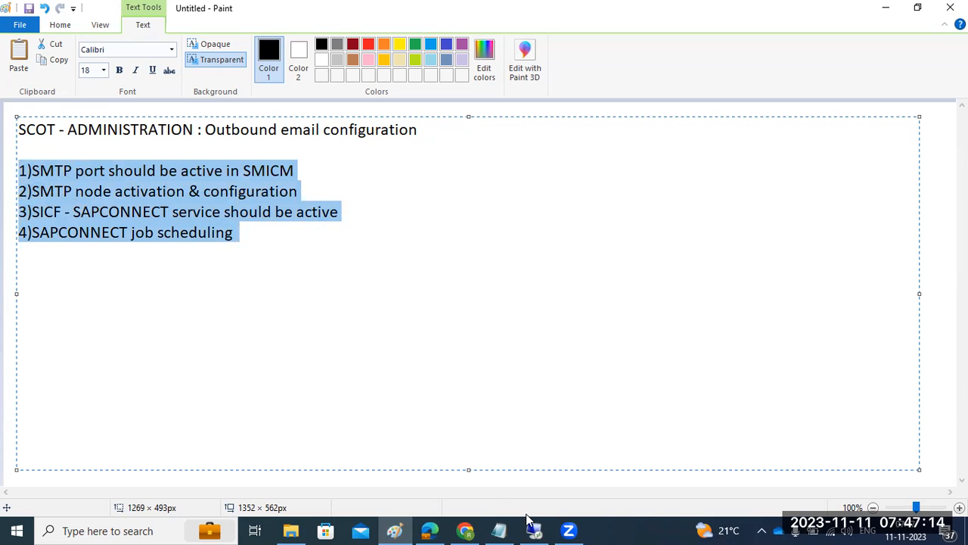
pyautogui.moveTo(204, 130); pyautogui.dragTo(428, 125)
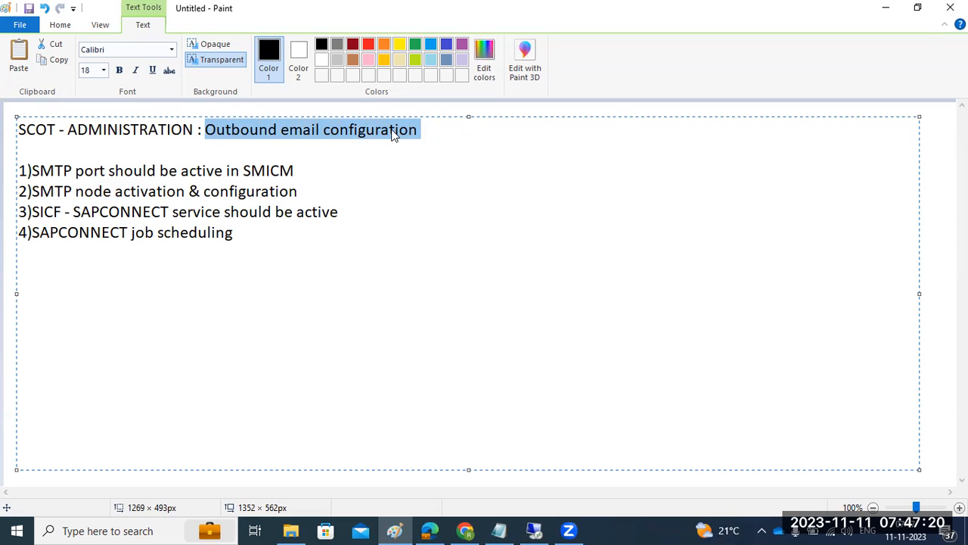
pyautogui.click(391, 130)
pyautogui.moveTo(20, 129); pyautogui.dragTo(418, 132)
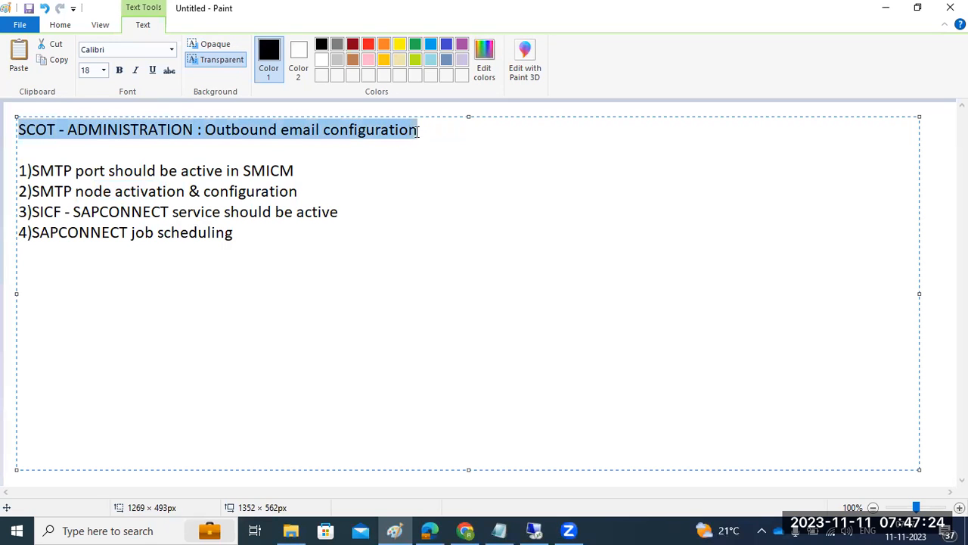
pyautogui.click(533, 530)
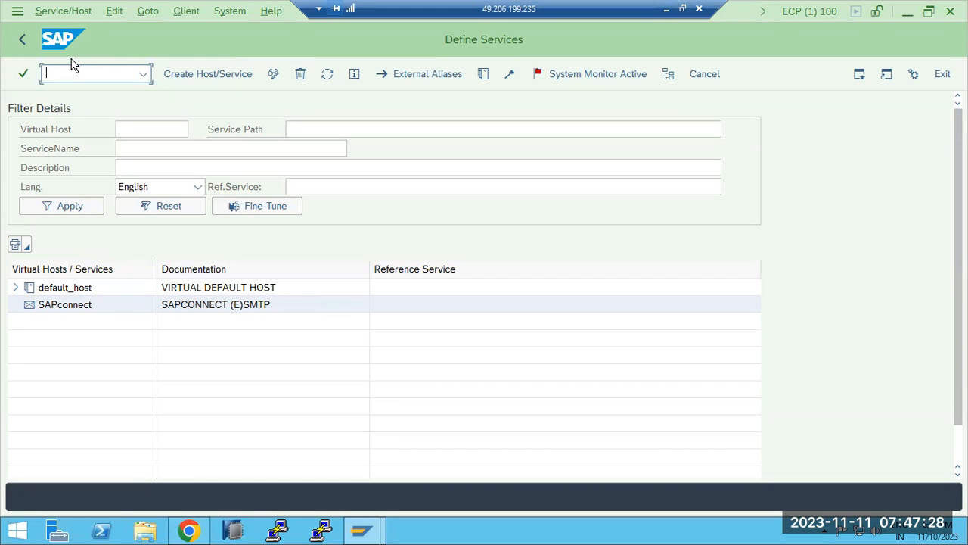
# Open send requests with /nsost and clear both Send date fields before refreshing
pyautogui.write('/nsost')
pyautogui.press('Return')
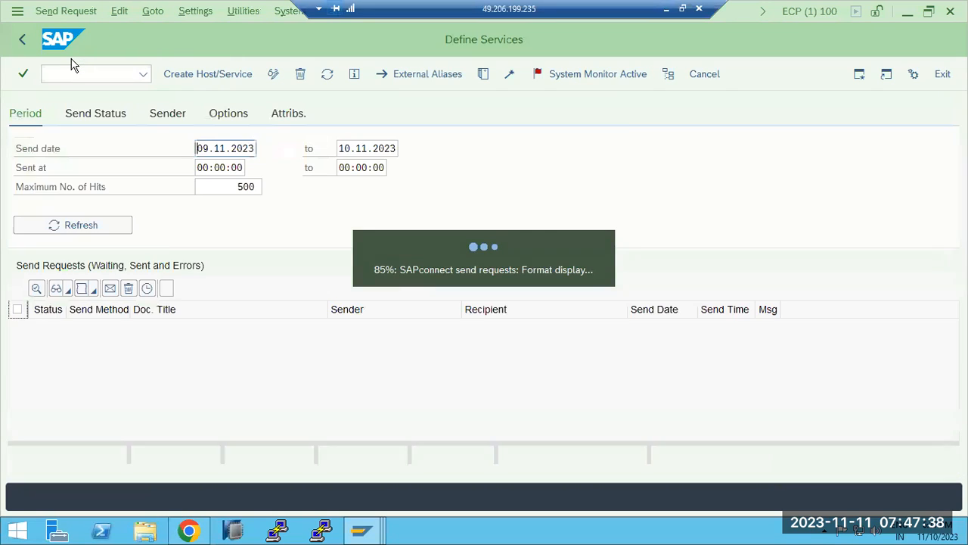
pyautogui.click(587, 168)
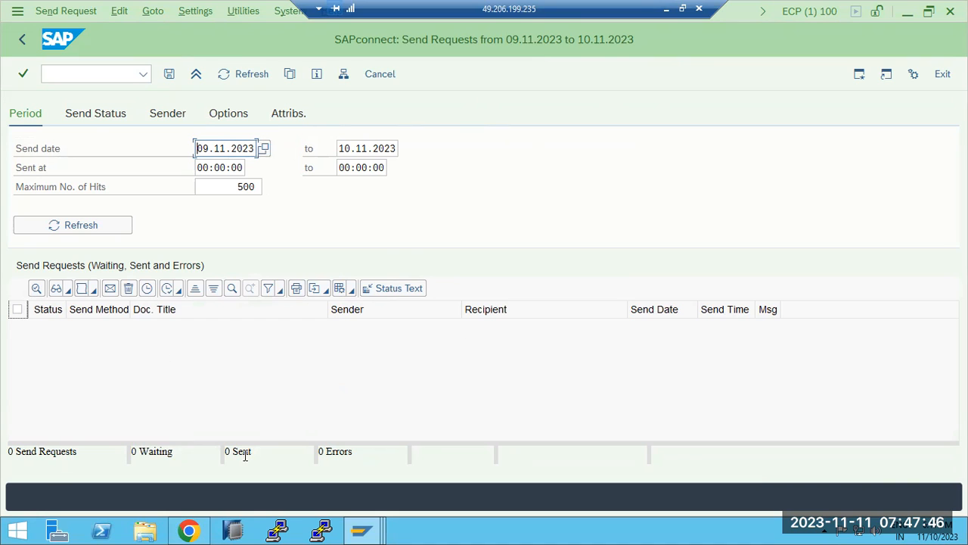
pyautogui.doubleClick(224, 147)
pyautogui.press('Delete')
pyautogui.press('Tab')
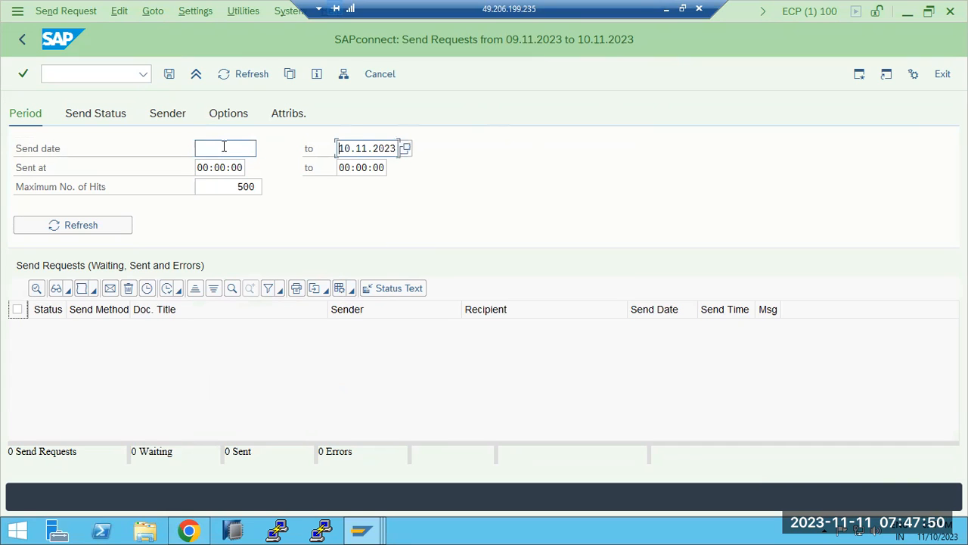
pyautogui.hotkey('shift', 'End')
pyautogui.press('Delete')
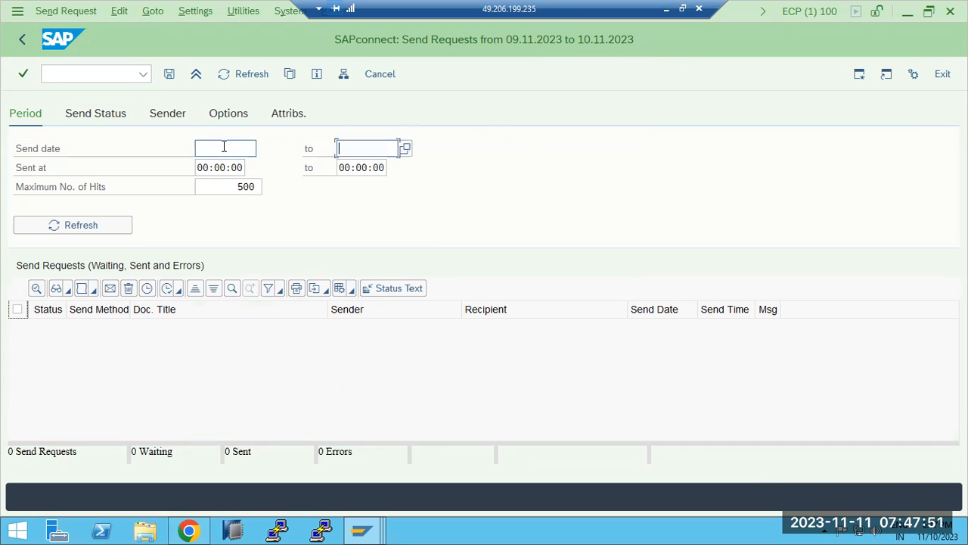
pyautogui.click(105, 230)
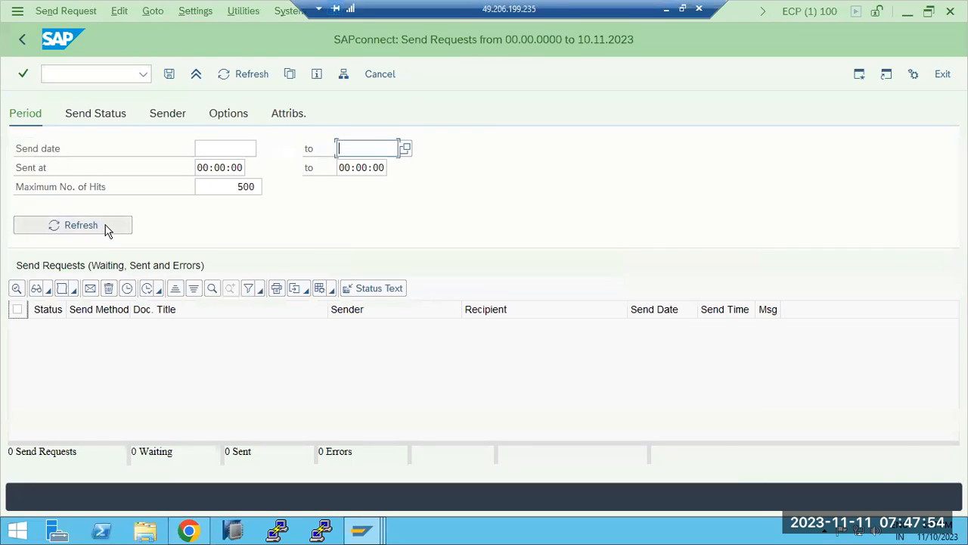
# Include Transmitted requests in the send status filter, refresh (none found), and return to Easy Access
pyautogui.click(92, 118)
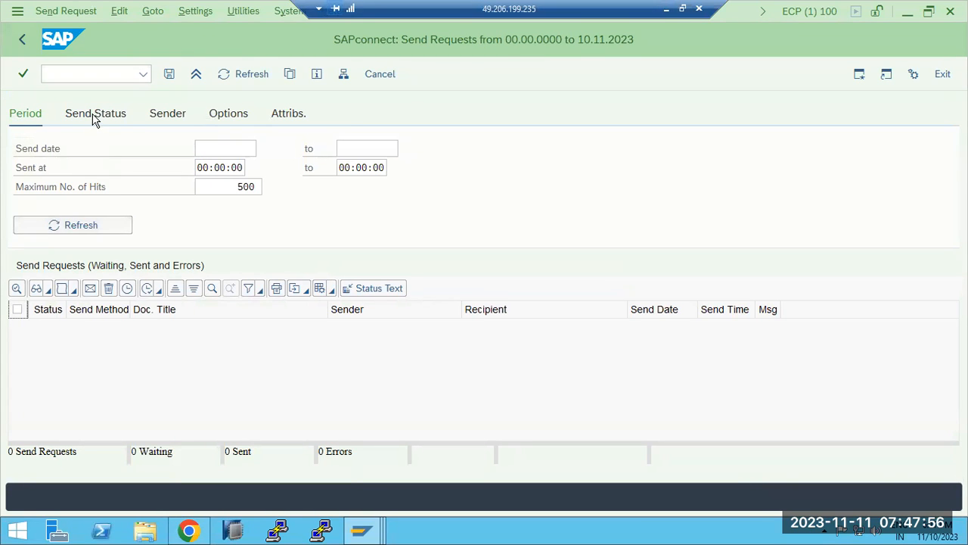
pyautogui.click(111, 187)
pyautogui.click(103, 223)
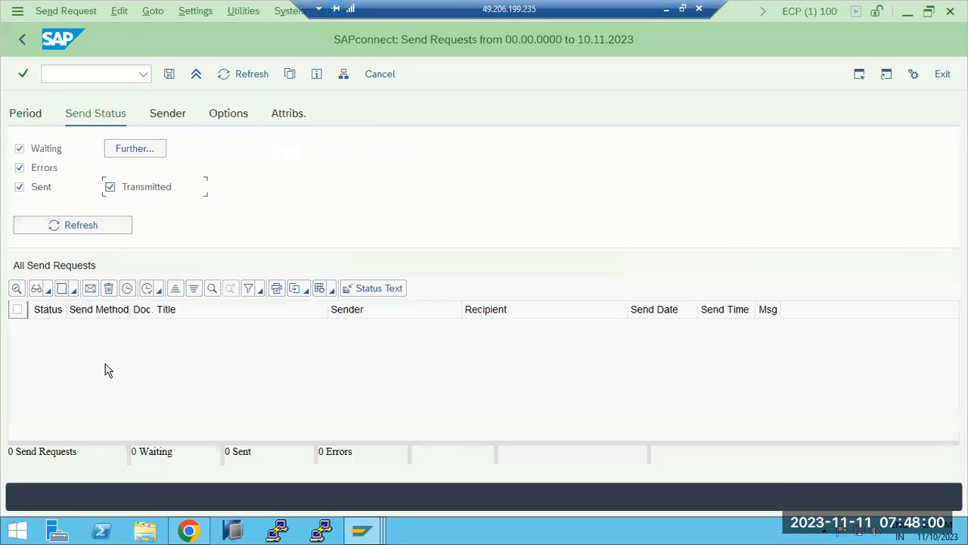
pyautogui.click(23, 41)
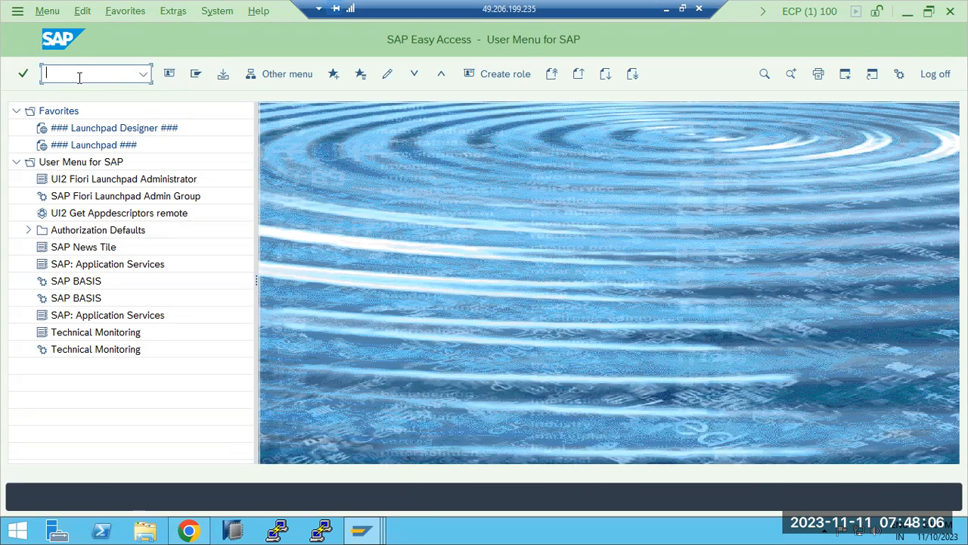
pyautogui.write('s')
pyautogui.press('BackSpace')
pyautogui.press('BackSpace')
pyautogui.press('BackSpace')
pyautogui.press('BackSpace')
# Review the four numbered outbound email steps in the Paint notes
pyautogui.click(666, 9)
pyautogui.moveTo(37, 237); pyautogui.dragTo(224, 227)
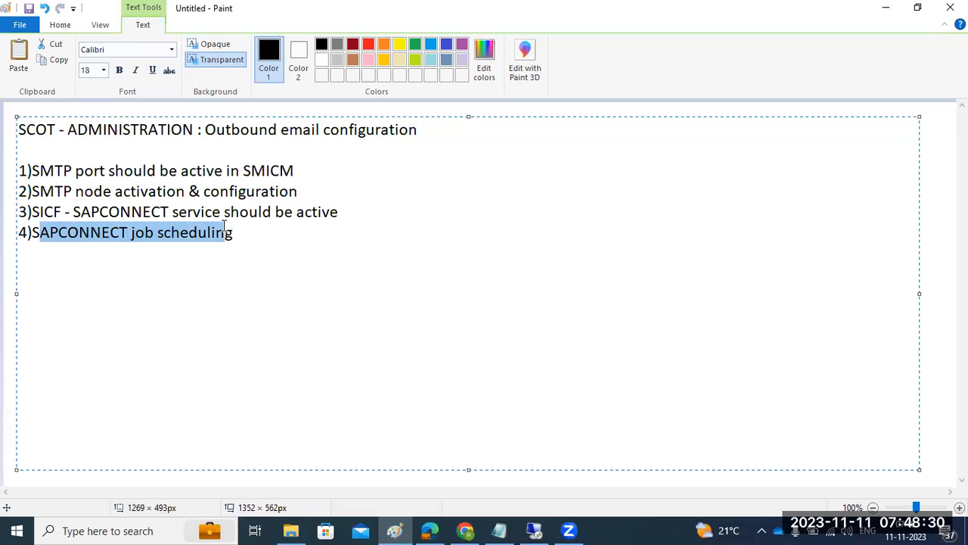
pyautogui.moveTo(108, 213); pyautogui.dragTo(180, 212)
pyautogui.moveTo(51, 173); pyautogui.dragTo(300, 160)
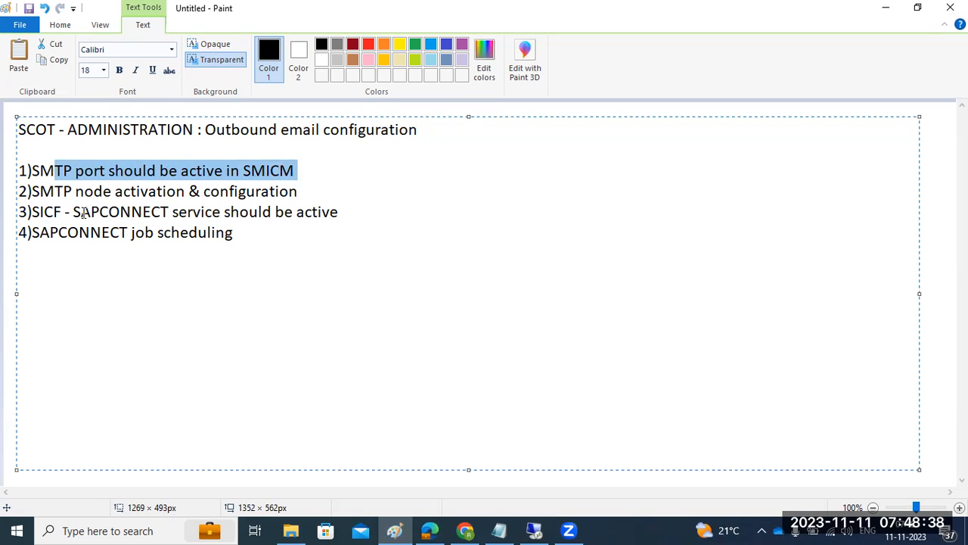
pyautogui.moveTo(75, 192); pyautogui.dragTo(163, 192)
pyautogui.moveTo(255, 248); pyautogui.dragTo(18, 168)
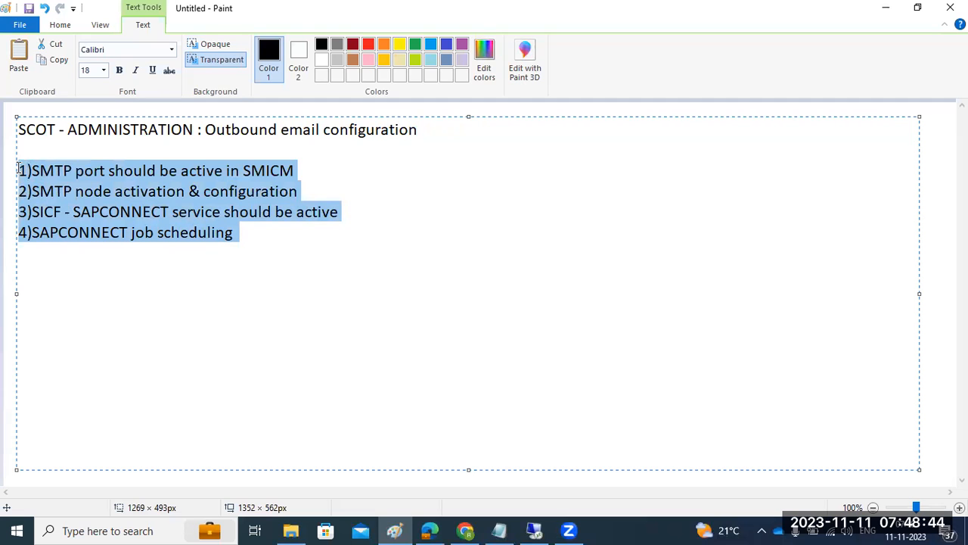
pyautogui.click(534, 530)
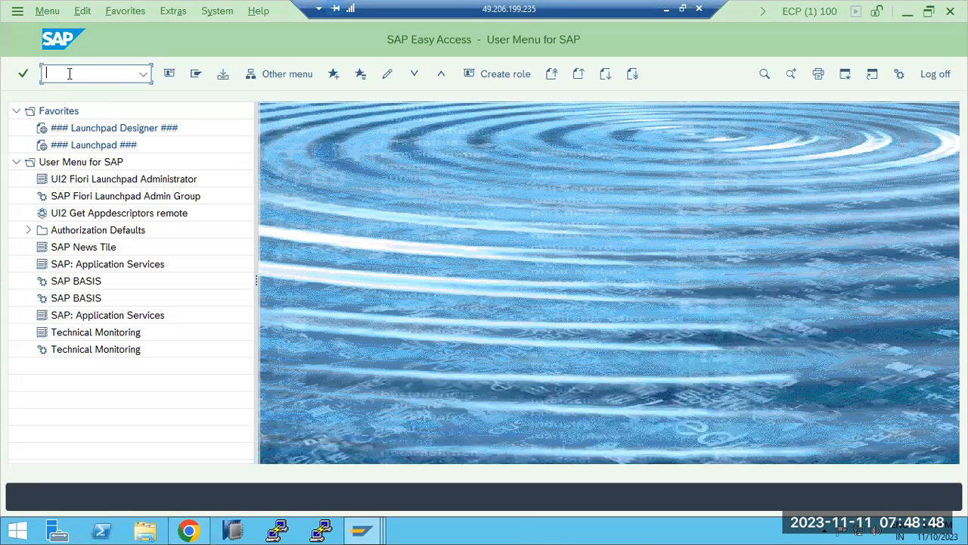
pyautogui.click(665, 10)
# Add '-- SBWP - SAP business workspace' to the notes and start the Business Workplace in SAP
pyautogui.click(254, 237)
pyautogui.write('-- ')
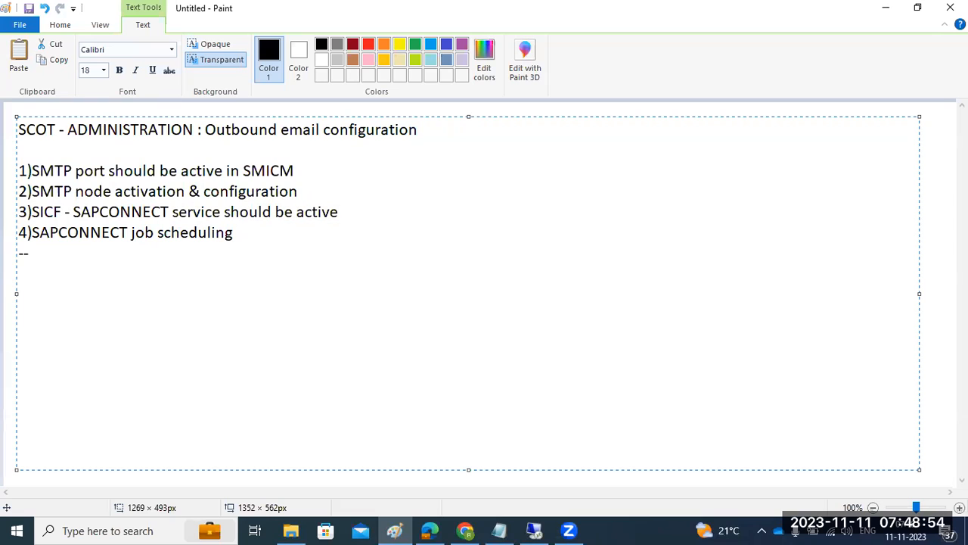
pyautogui.write('SBWP - SAP busi')
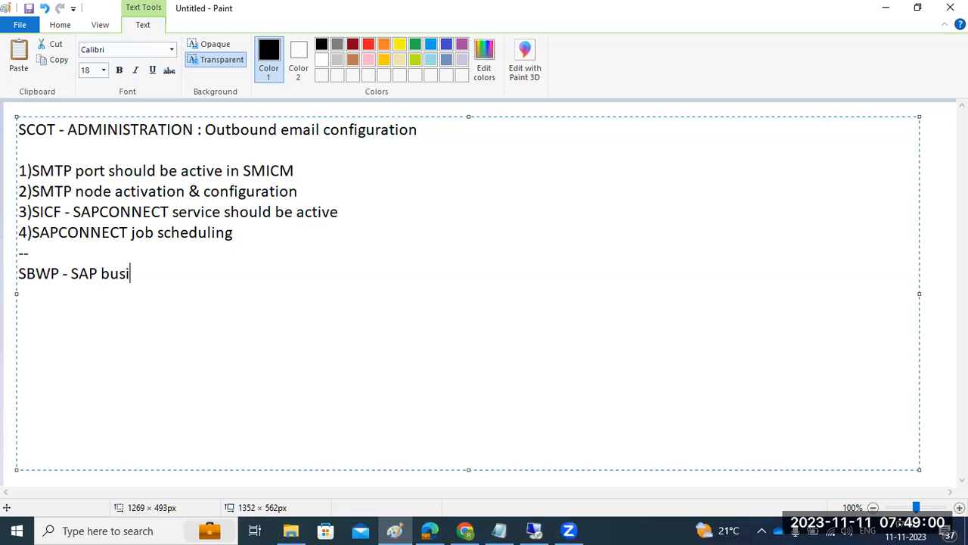
pyautogui.write('ness workspace')
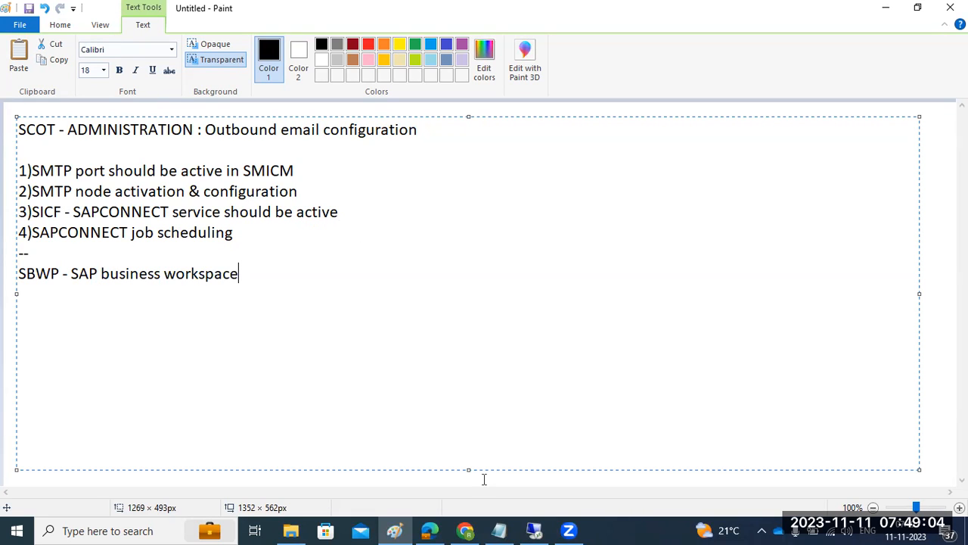
pyautogui.click(534, 530)
pyautogui.write('sbwp')
pyautogui.press('Return')
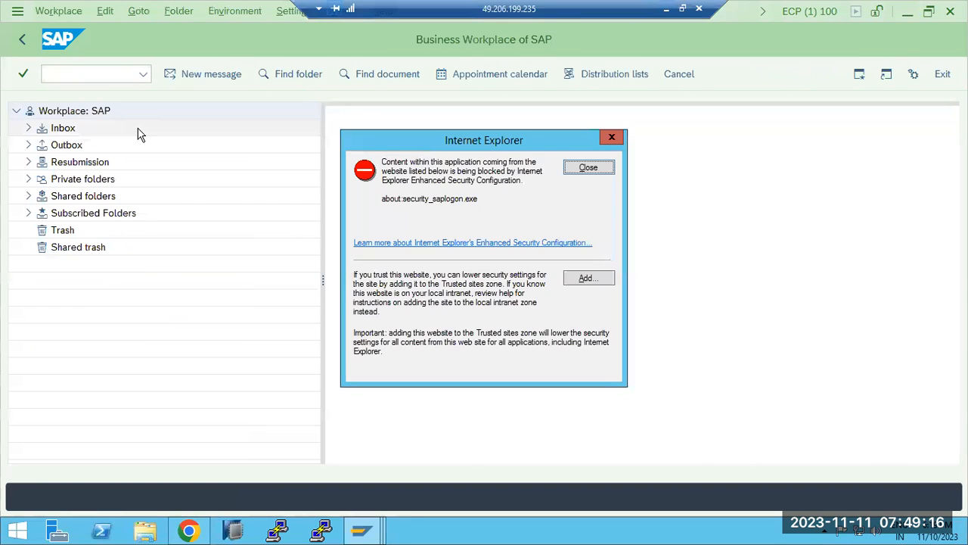
# Expand the Inbox and Resubmission folders in the Business Workplace and start a new message
pyautogui.click(575, 169)
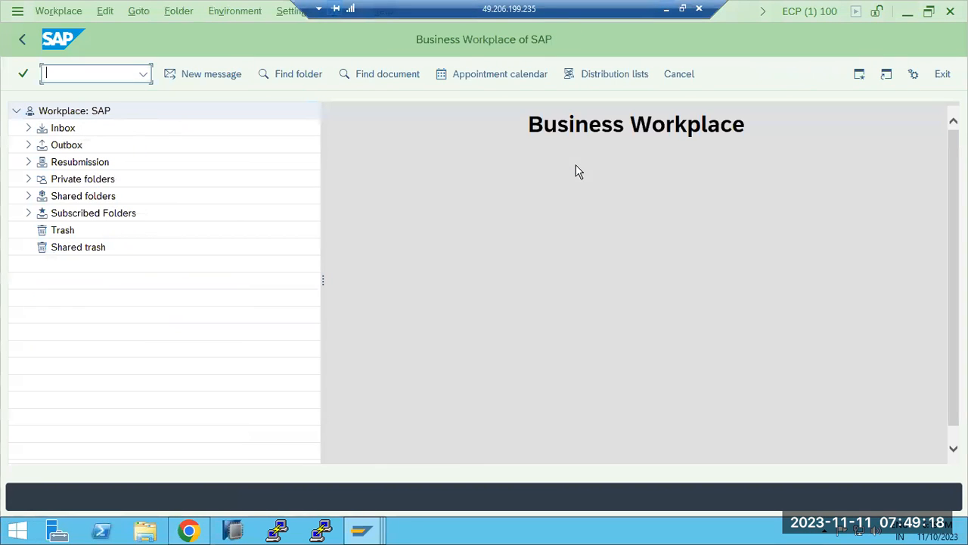
pyautogui.click(28, 128)
pyautogui.click(29, 247)
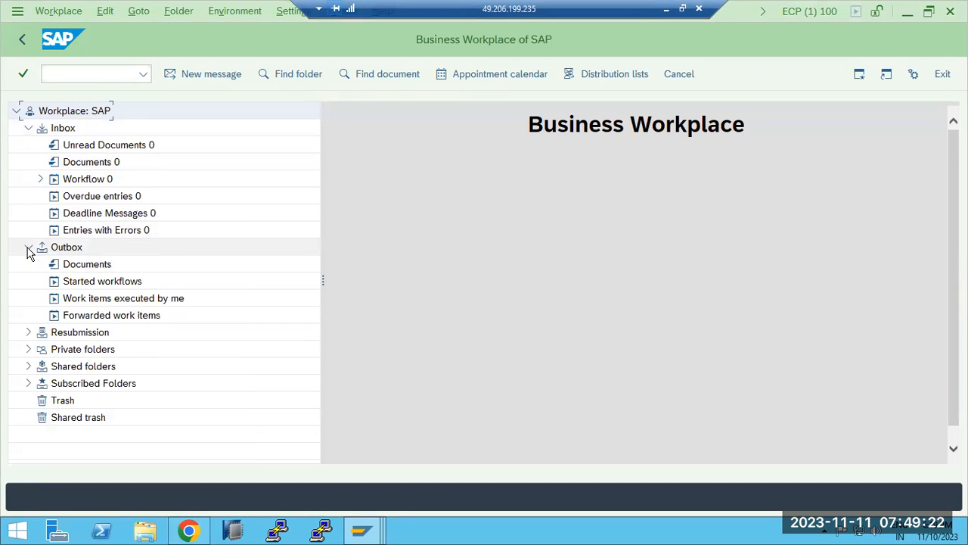
pyautogui.click(29, 248)
pyautogui.click(28, 264)
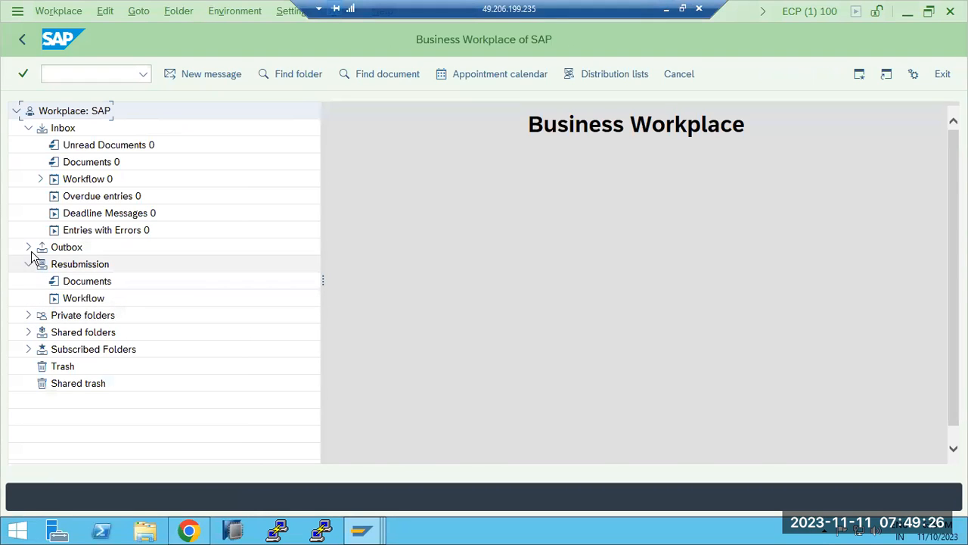
pyautogui.click(29, 128)
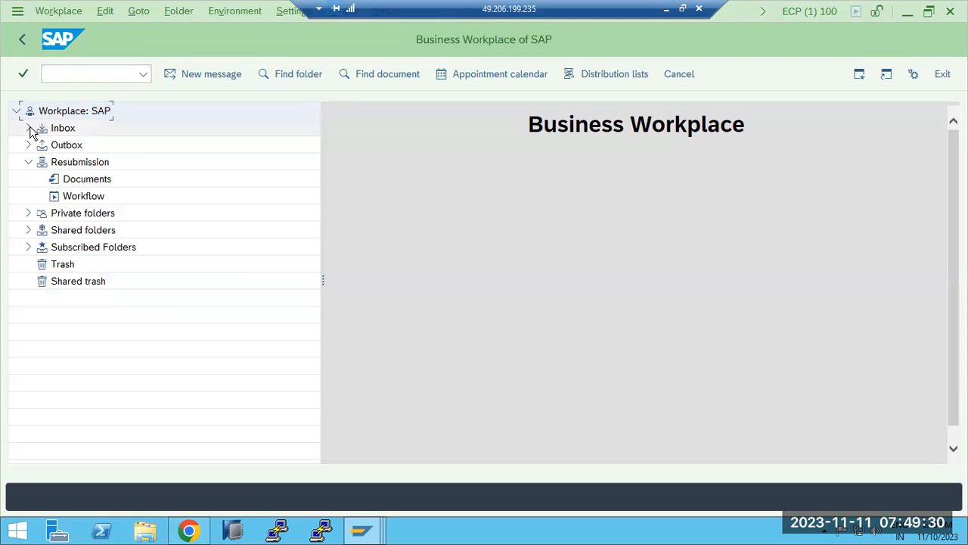
pyautogui.click(30, 128)
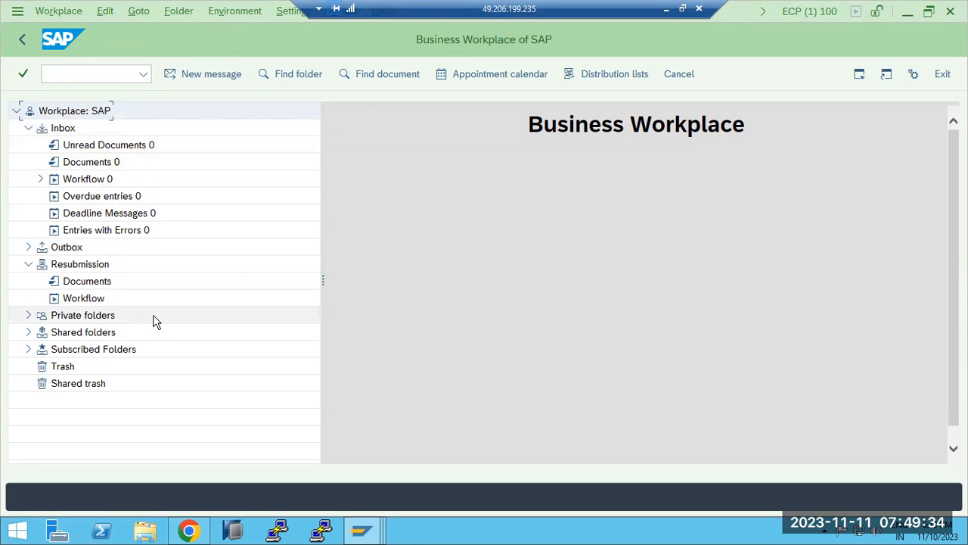
pyautogui.click(194, 73)
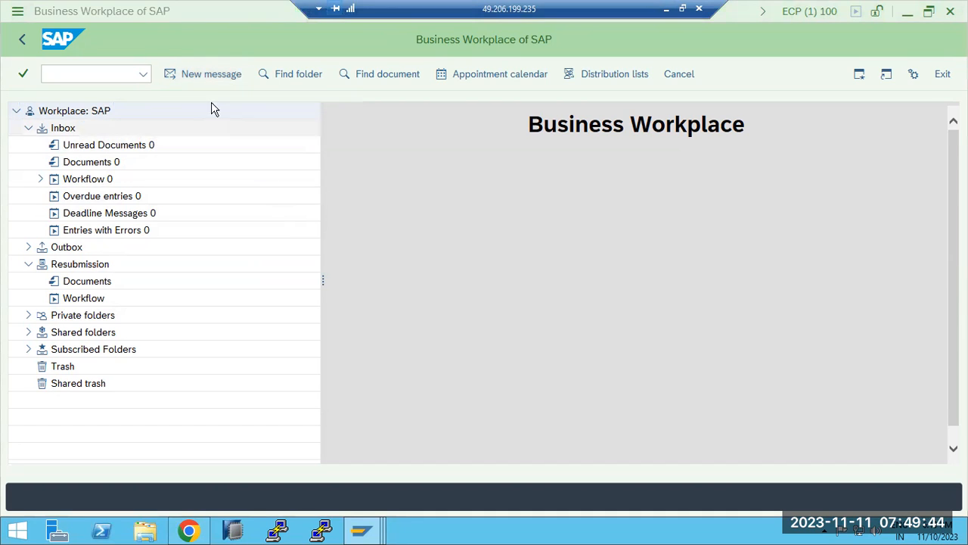
pyautogui.click(211, 81)
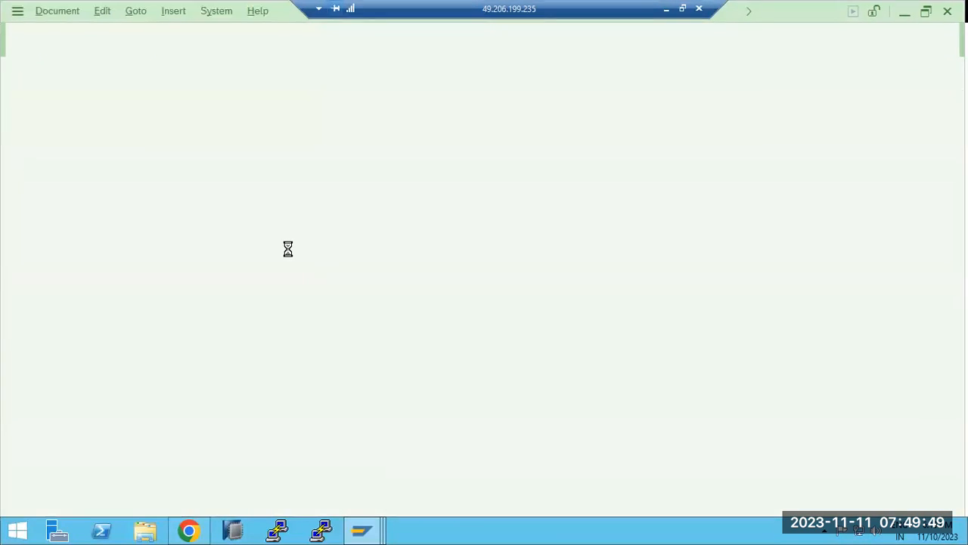
# Enter title TEST, body EXAMPLE and the recipient's e-mail address in the new document
pyautogui.click(86, 112)
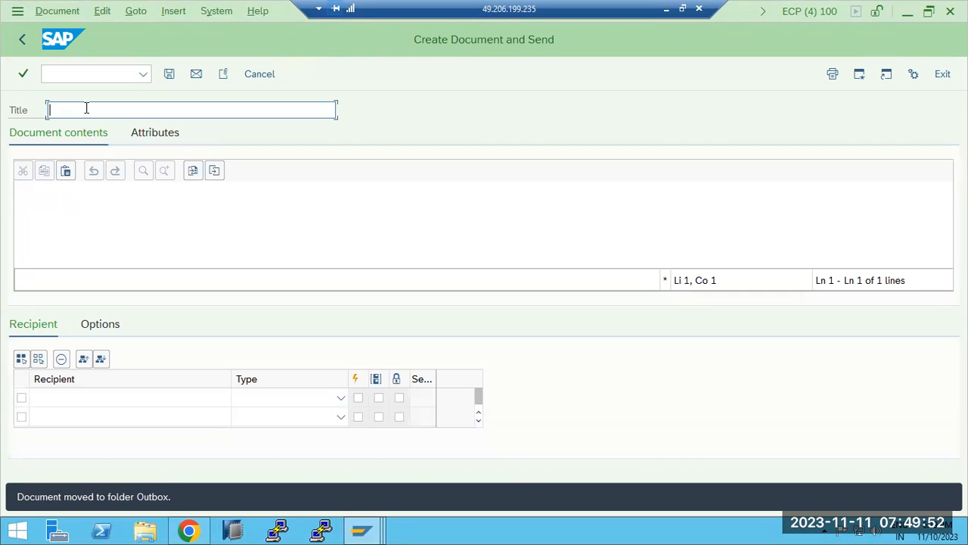
pyautogui.write('TEST')
pyautogui.click(83, 195)
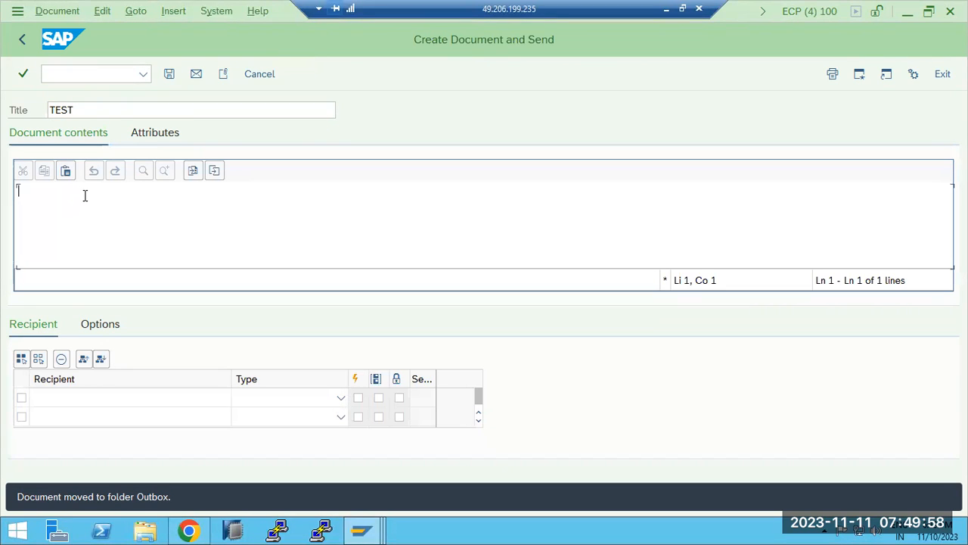
pyautogui.write('EXAMPLE')
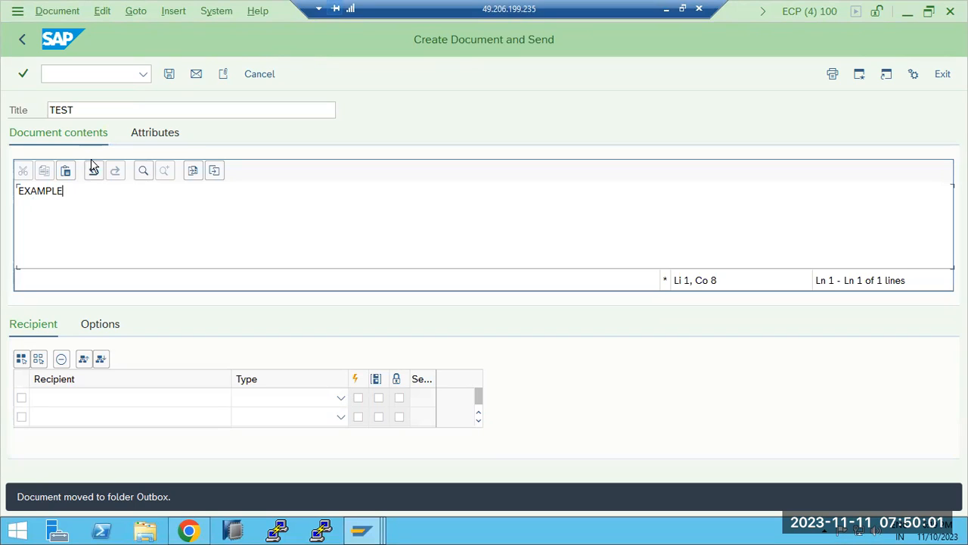
pyautogui.click(84, 395)
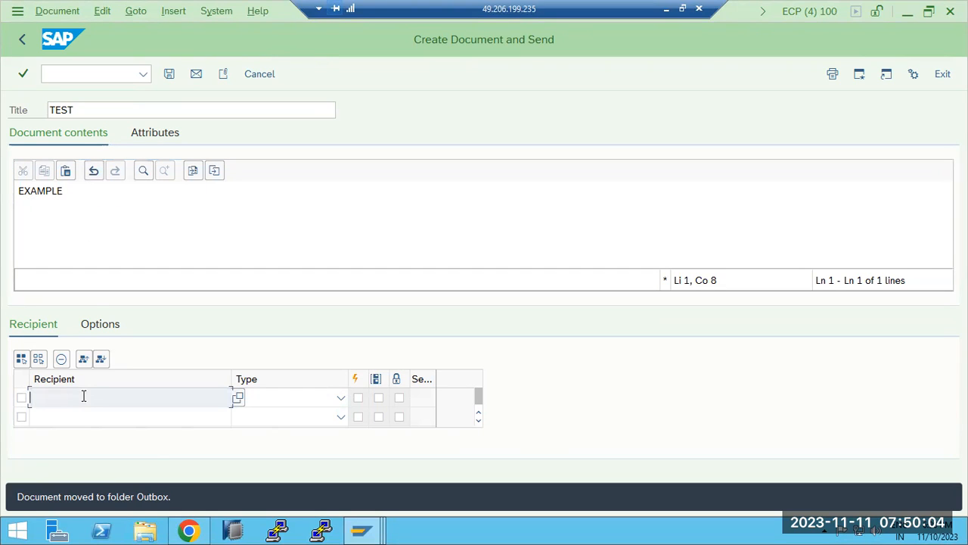
# Set the recipient type to Internet address, enable a delivery option and send the document
pyautogui.click(340, 397)
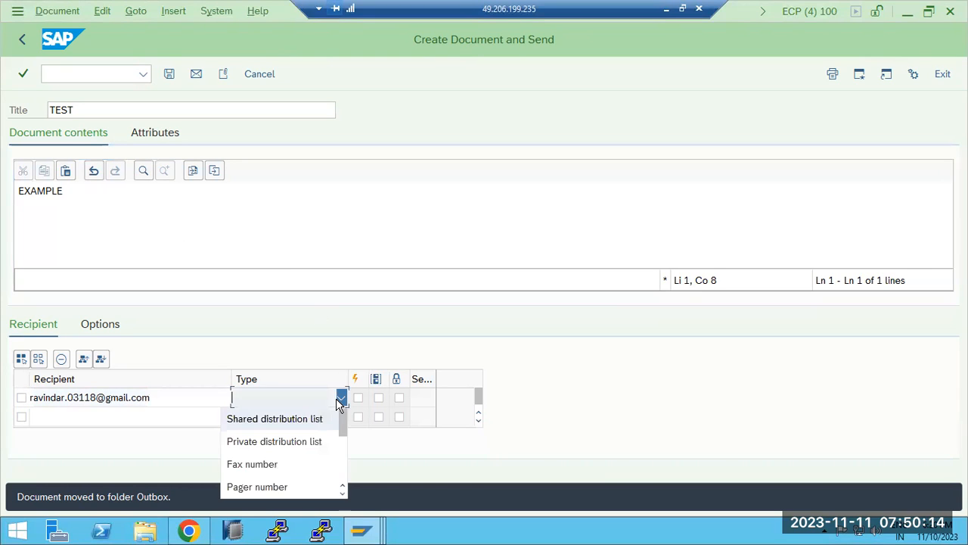
pyautogui.scroll(-3, 262, 467)
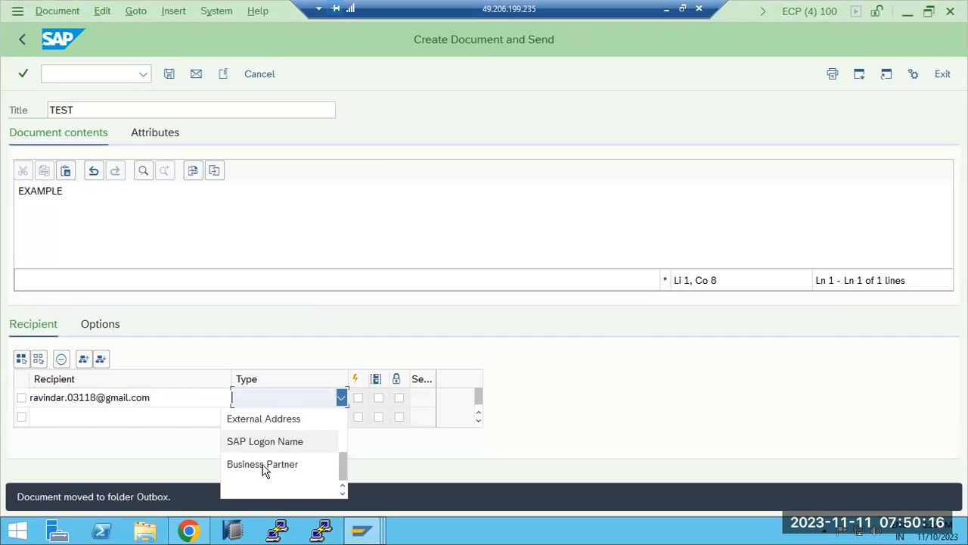
pyautogui.scroll(1, 262, 448)
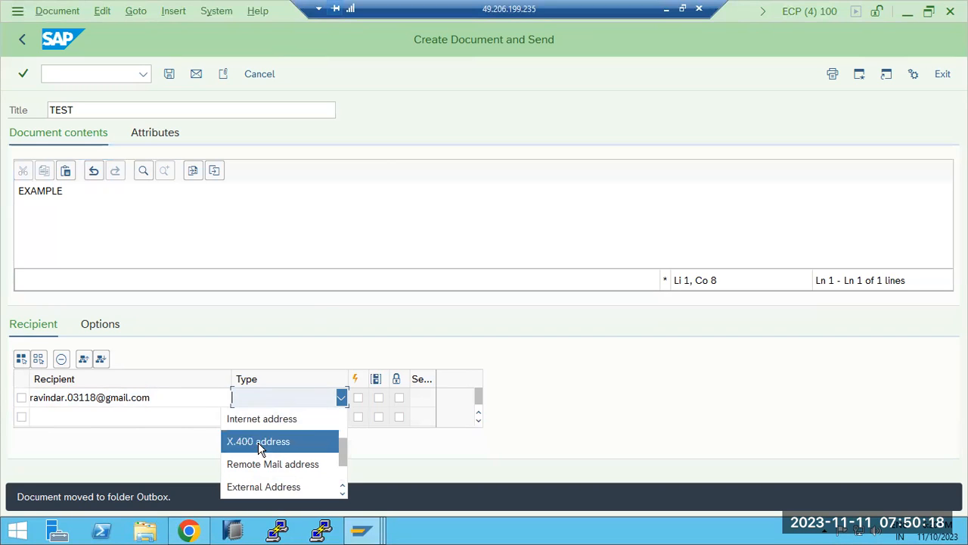
pyautogui.click(259, 441)
pyautogui.click(340, 397)
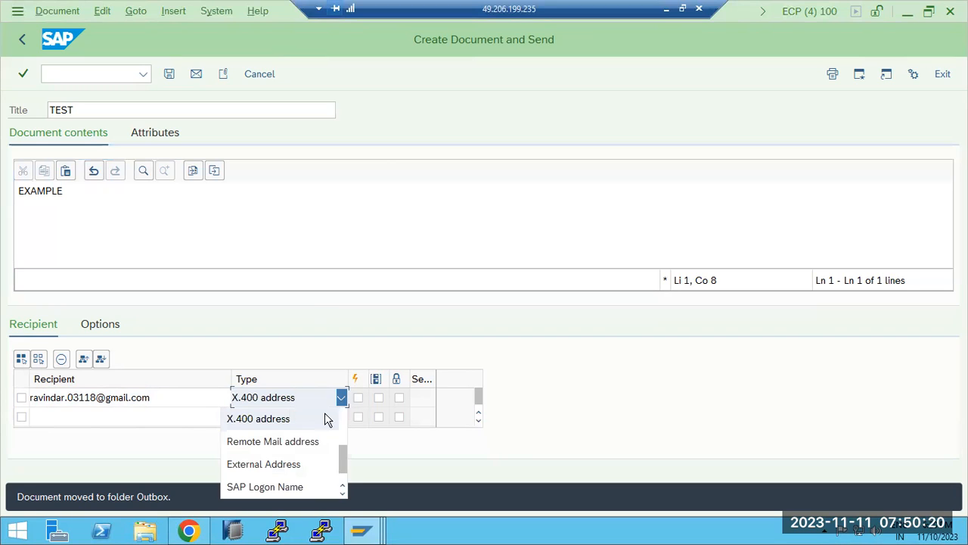
pyautogui.scroll(-1, 309, 452)
pyautogui.scroll(1, 308, 452)
pyautogui.scroll(1, 307, 452)
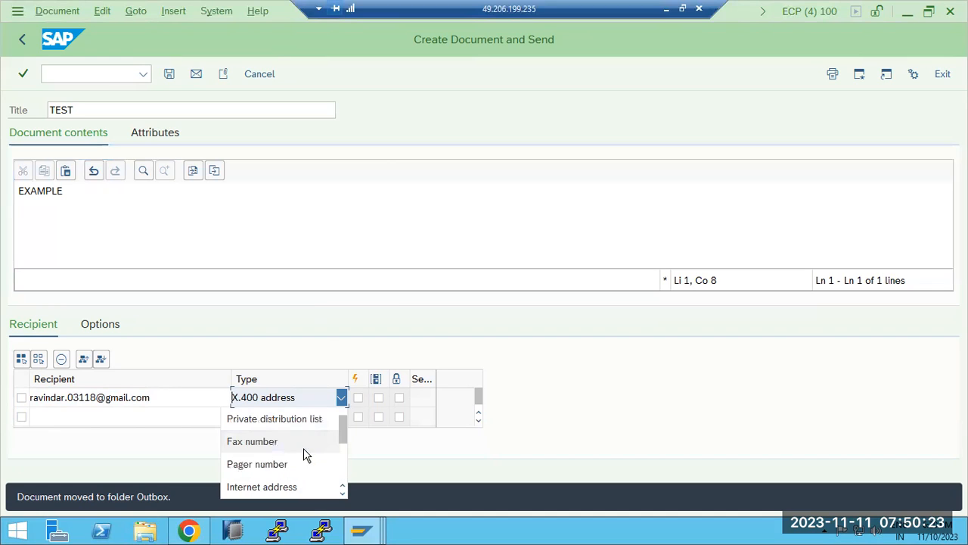
pyautogui.click(257, 487)
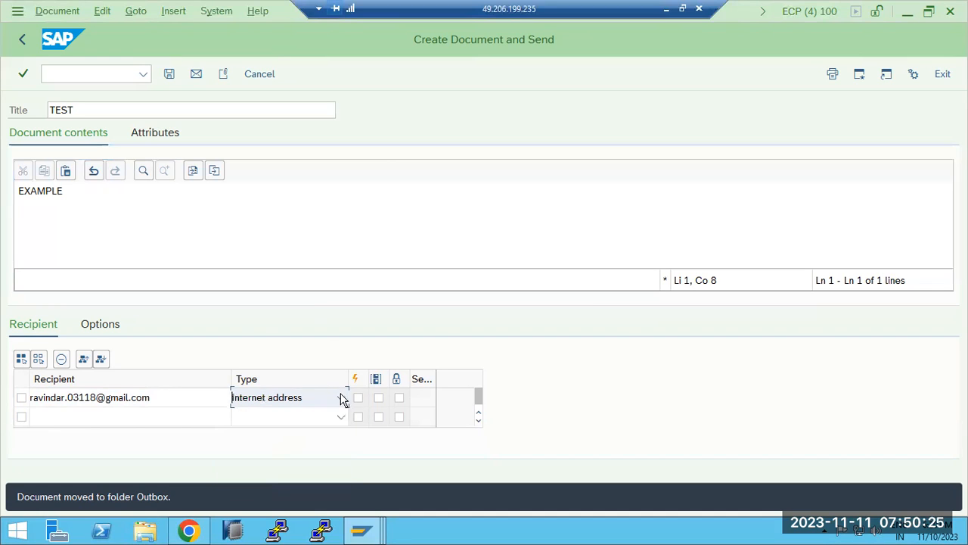
pyautogui.click(379, 398)
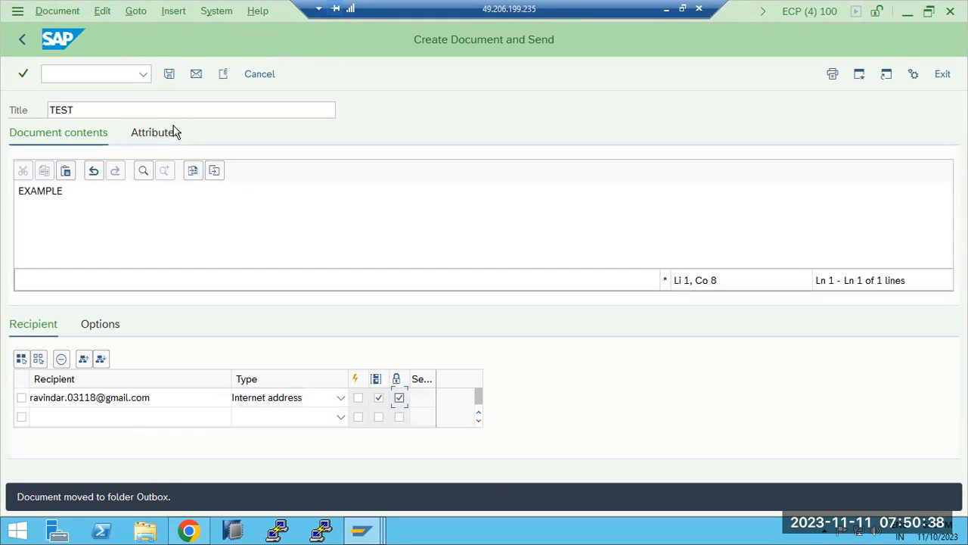
pyautogui.click(196, 75)
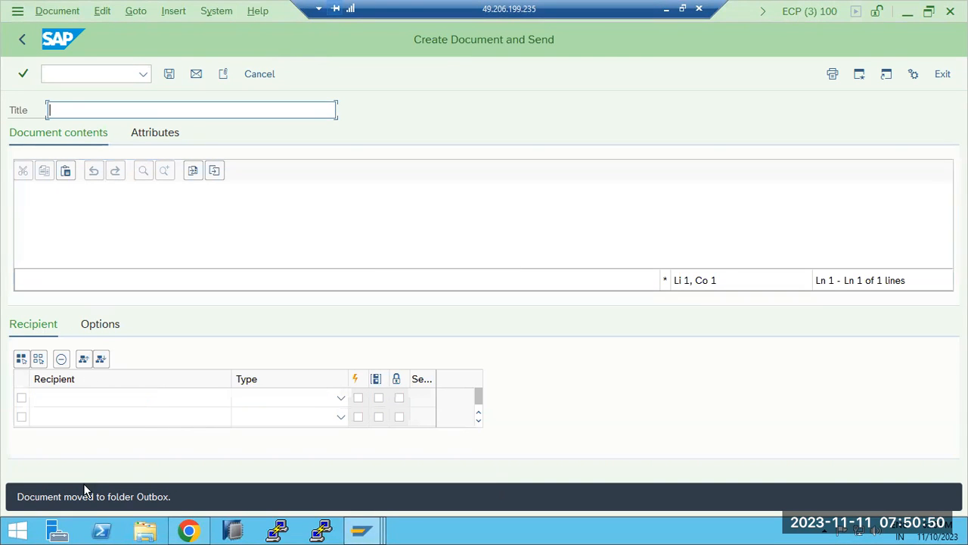
pyautogui.click(22, 39)
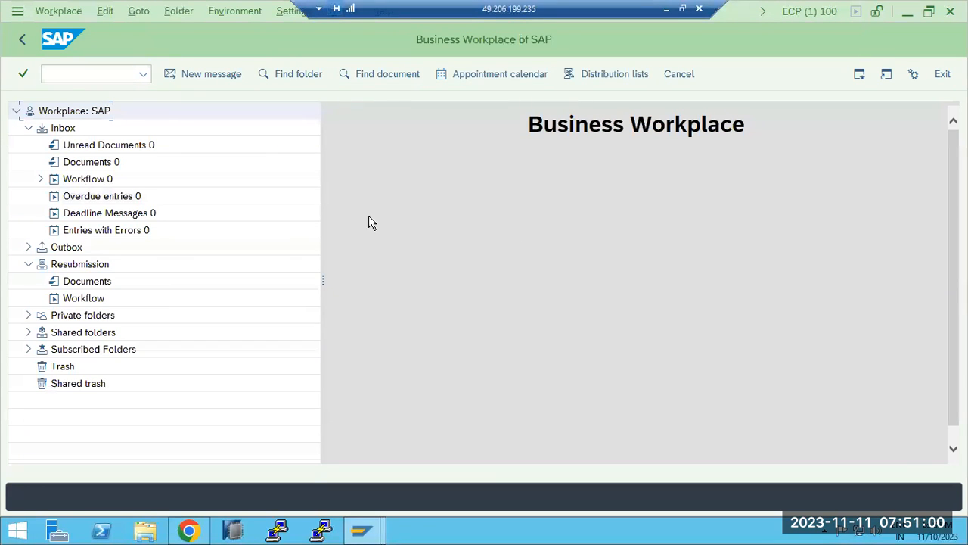
# Refresh the Job Overview and check the finished SAPCONNECT ALL SEND job log (0 objects selected)
pyautogui.moveTo(371, 530)
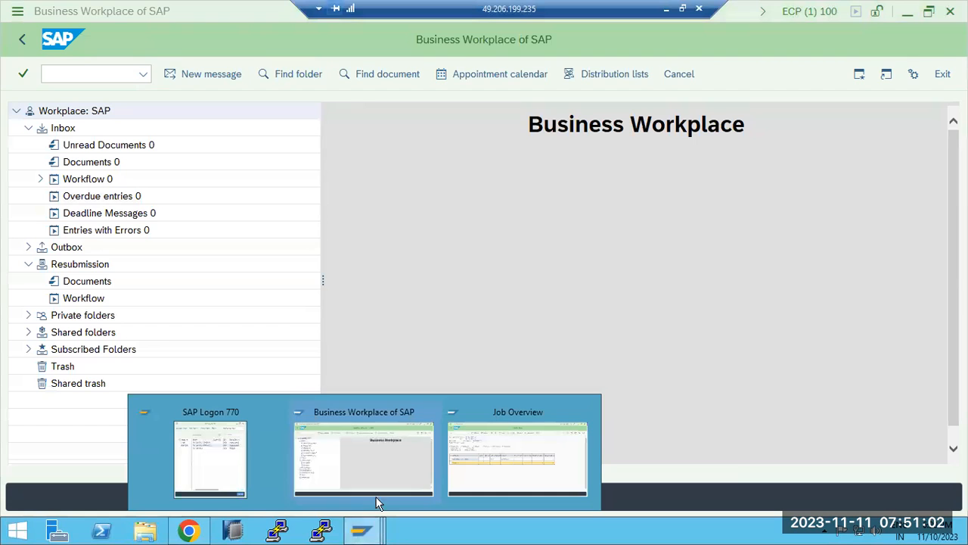
pyautogui.click(475, 471)
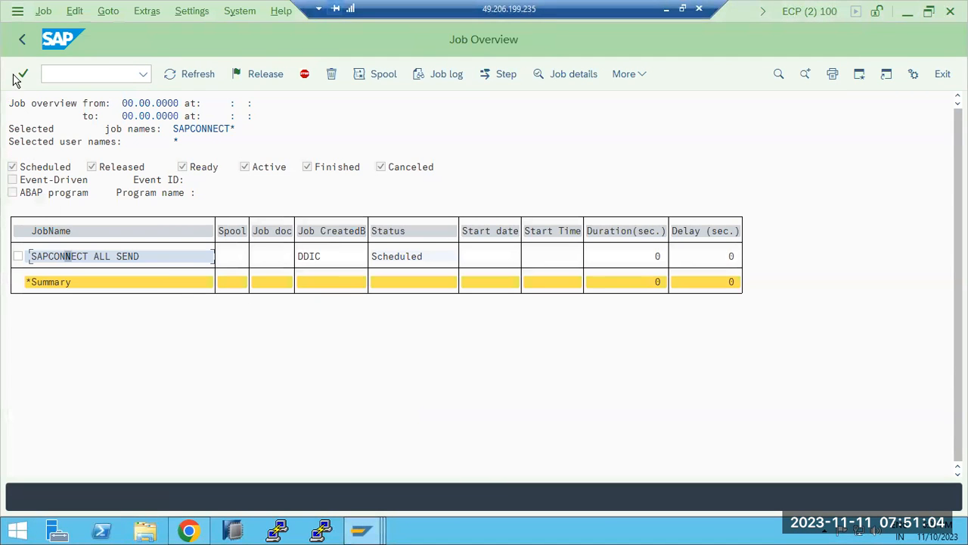
pyautogui.click(186, 73)
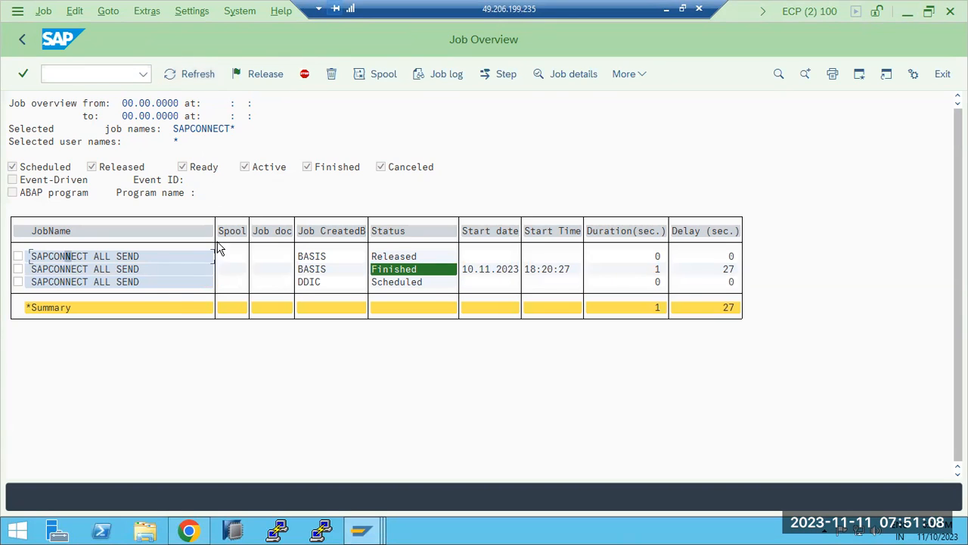
pyautogui.click(89, 269)
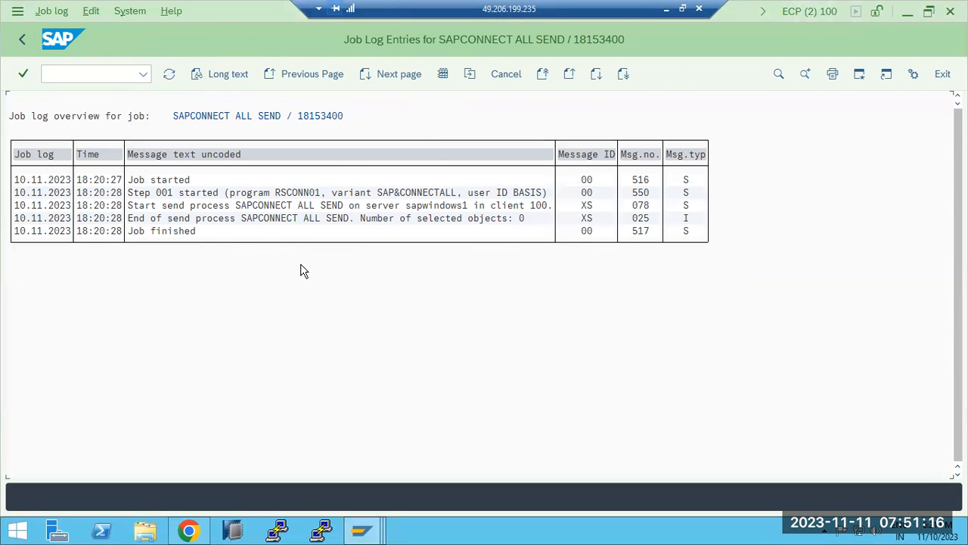
pyautogui.click(24, 40)
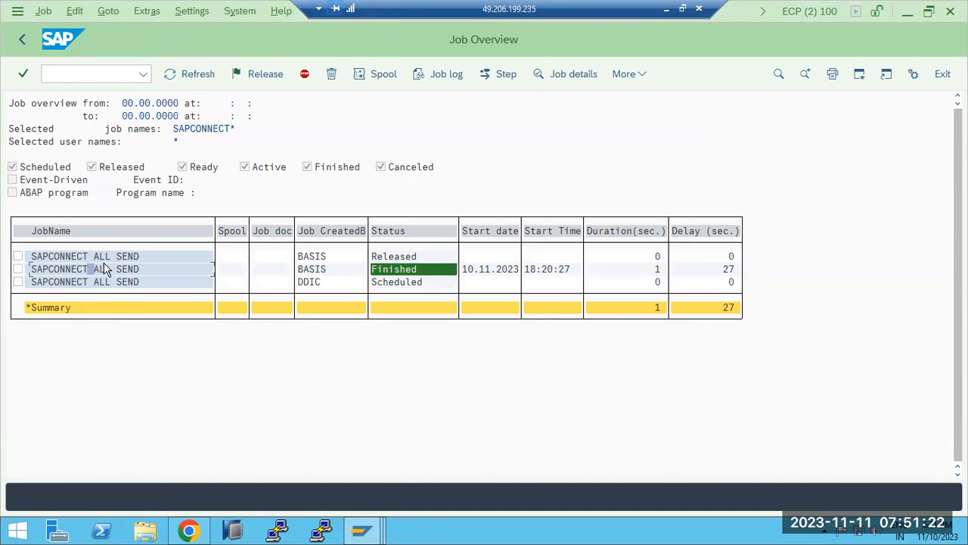
pyautogui.click(105, 68)
# Open /nsost and start the send process for the waiting TEST request
pyautogui.write('/nsost')
pyautogui.press('Return')
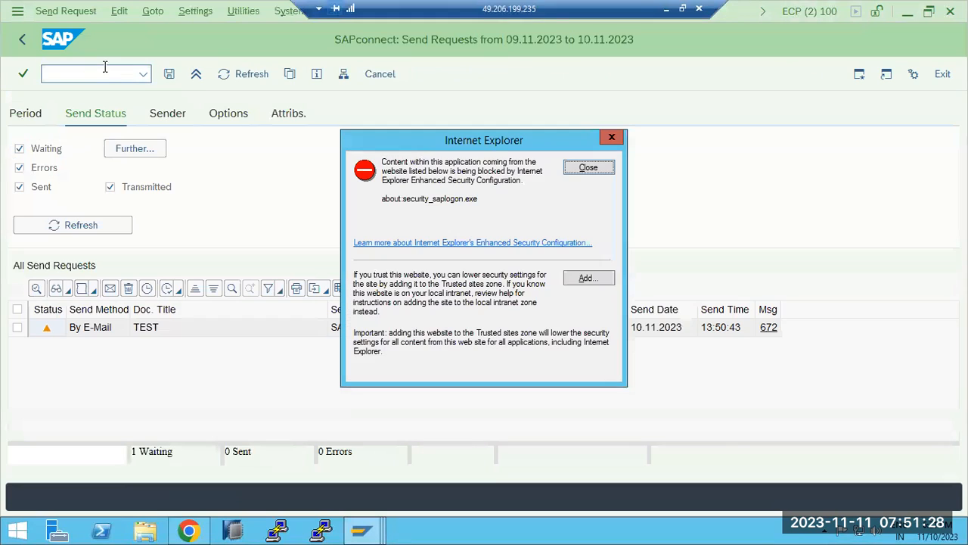
pyautogui.click(587, 166)
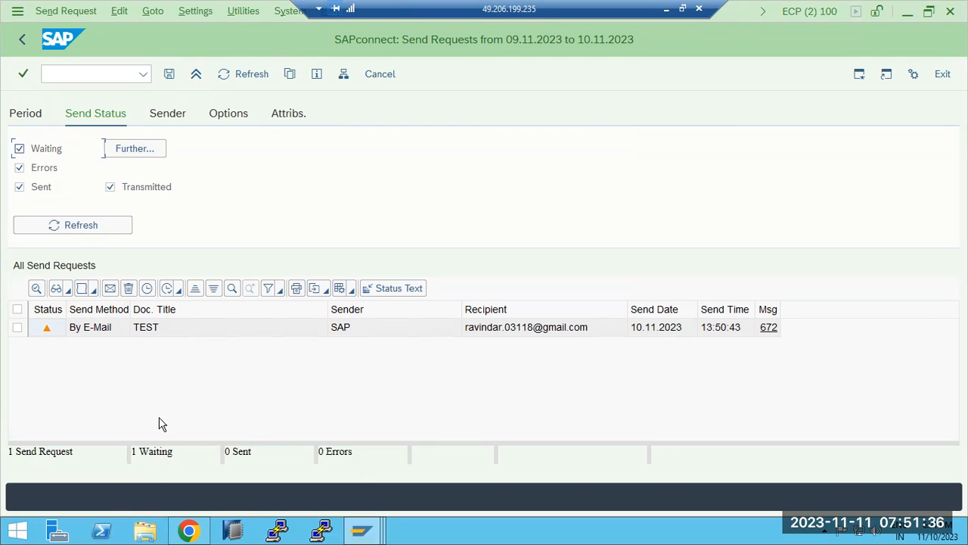
pyautogui.moveTo(170, 450); pyautogui.dragTo(147, 451)
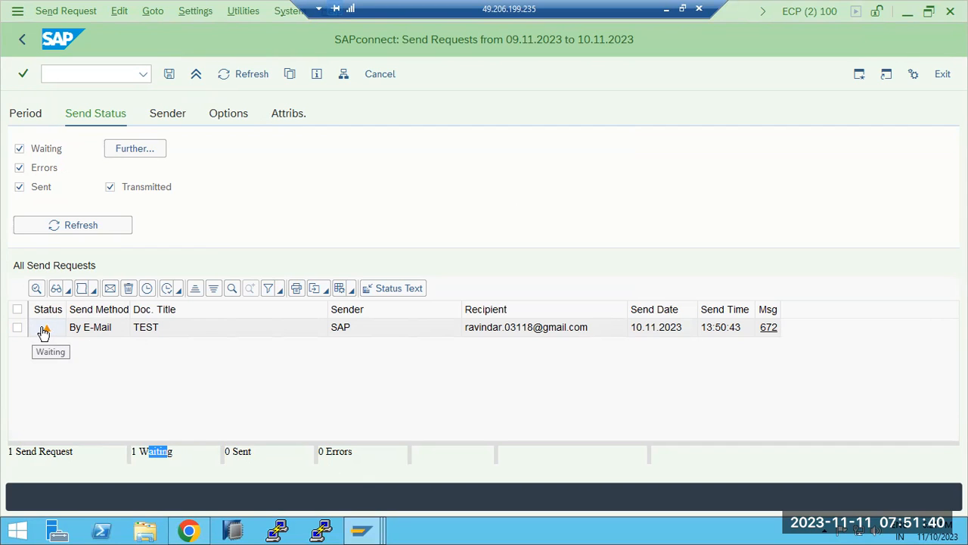
pyautogui.click(16, 327)
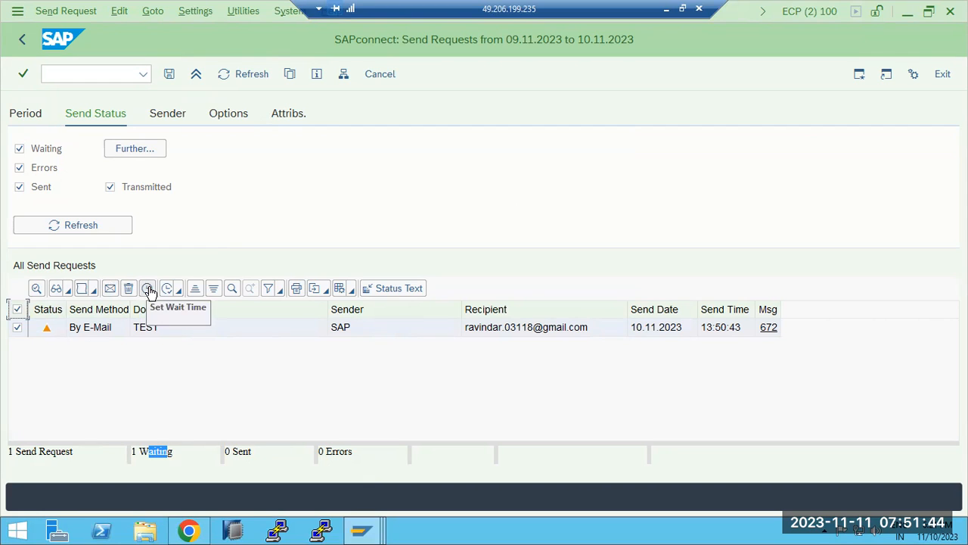
pyautogui.click(168, 289)
pyautogui.click(226, 316)
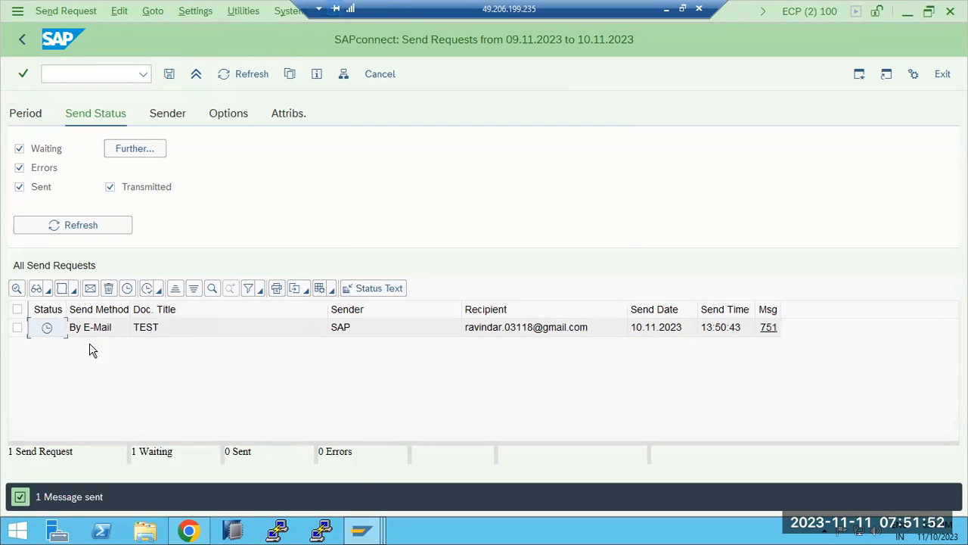
# Refresh, select all send requests and start the send process for the selection again
pyautogui.moveTo(49, 330)
pyautogui.click(235, 74)
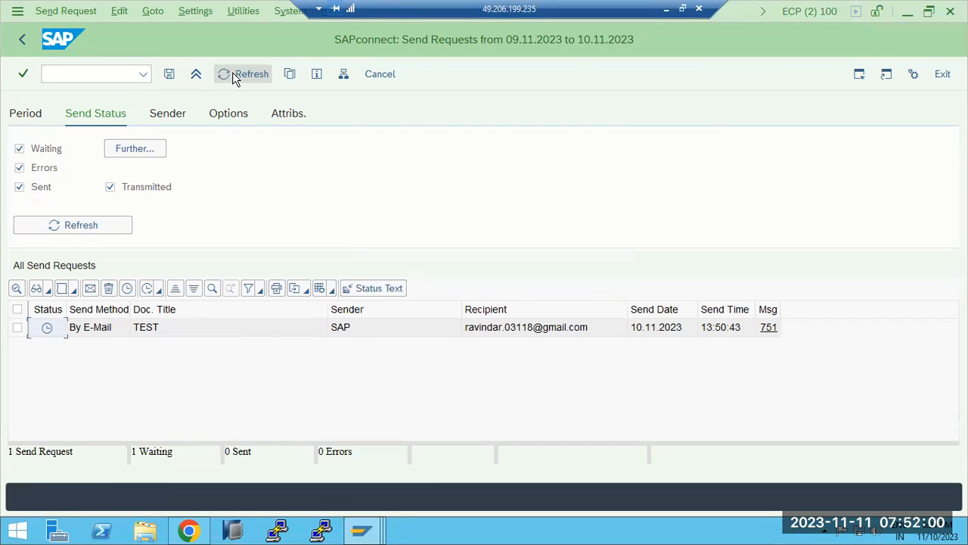
pyautogui.click(234, 74)
pyautogui.click(17, 308)
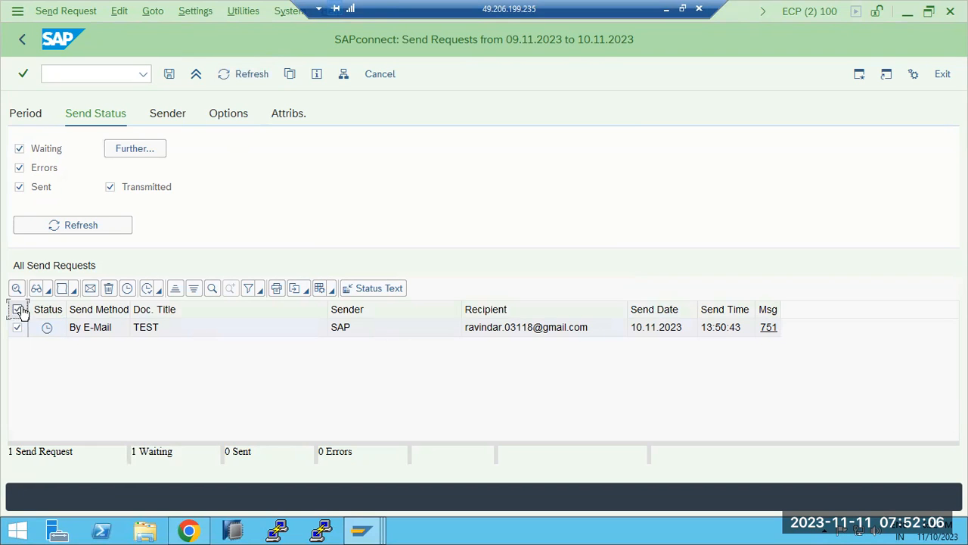
pyautogui.click(157, 291)
pyautogui.click(193, 312)
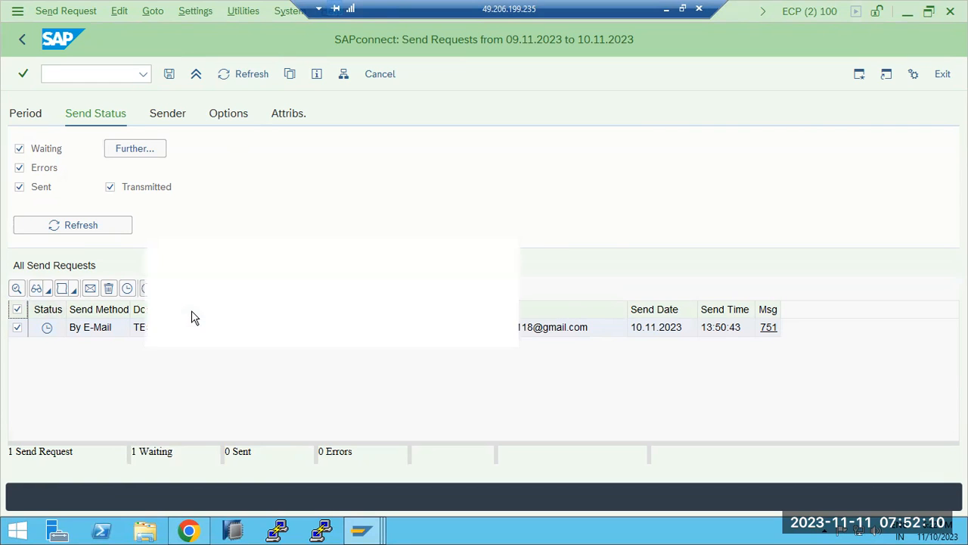
pyautogui.click(204, 317)
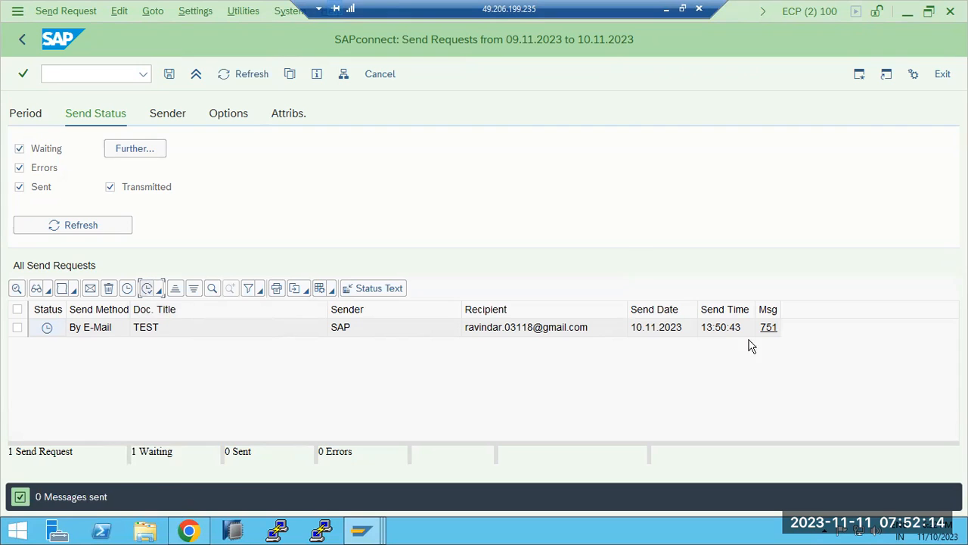
# Read message 751's connection error to node SMTP, then refresh the still-waiting request list
pyautogui.click(769, 329)
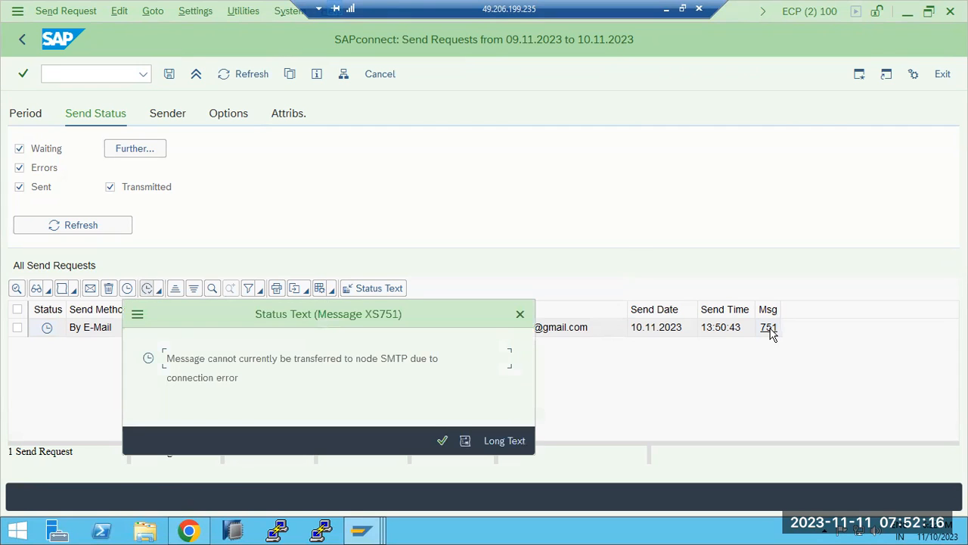
pyautogui.moveTo(189, 361); pyautogui.dragTo(449, 357)
pyautogui.click(443, 439)
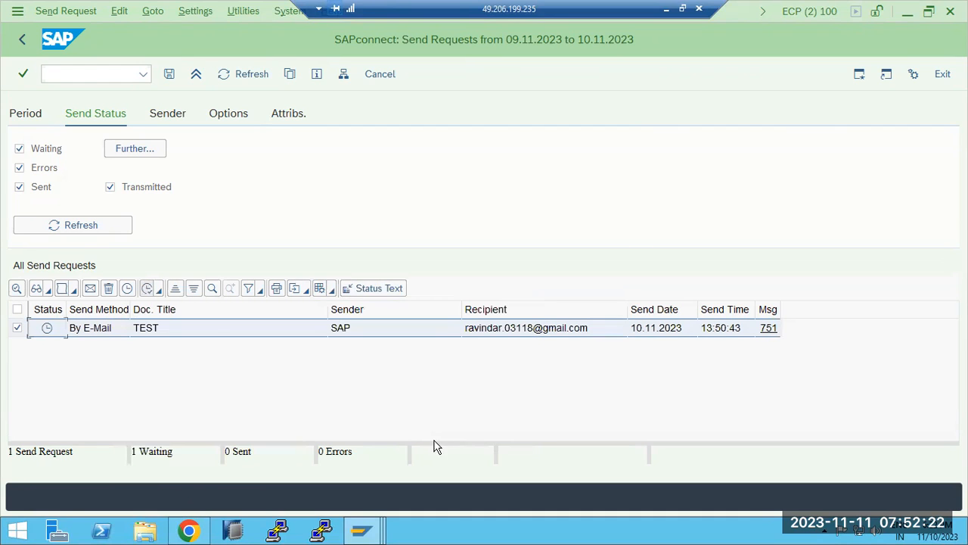
pyautogui.click(229, 75)
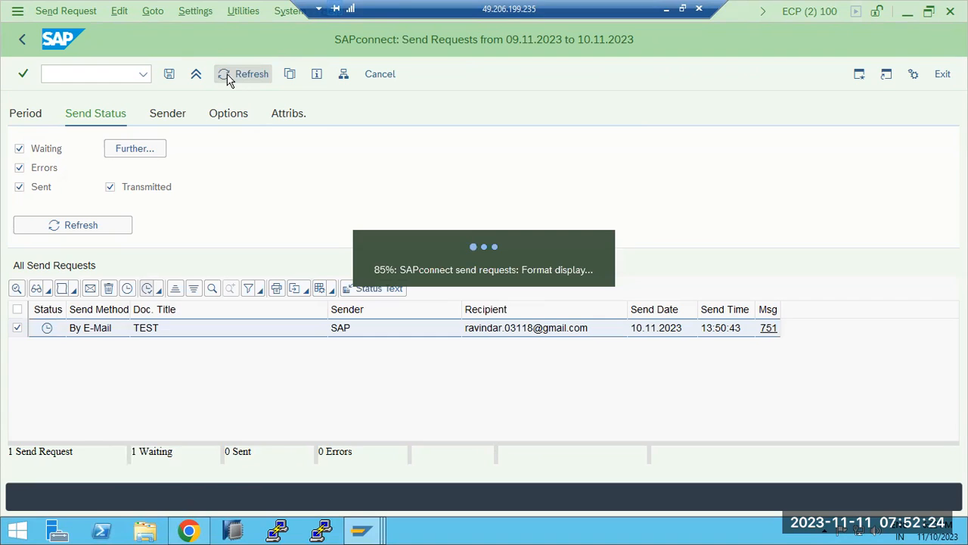
pyautogui.click(227, 74)
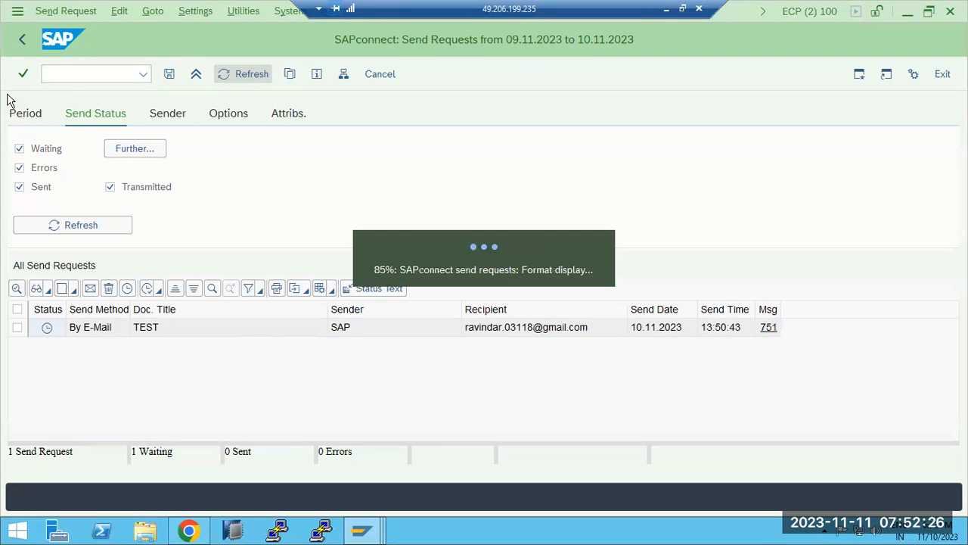
pyautogui.click(61, 72)
# Review the SMTP node in /nscot (GMAIL.SMTP.COM, port 25), close it unchanged, and go back
pyautogui.write('/nscot')
pyautogui.press('Return')
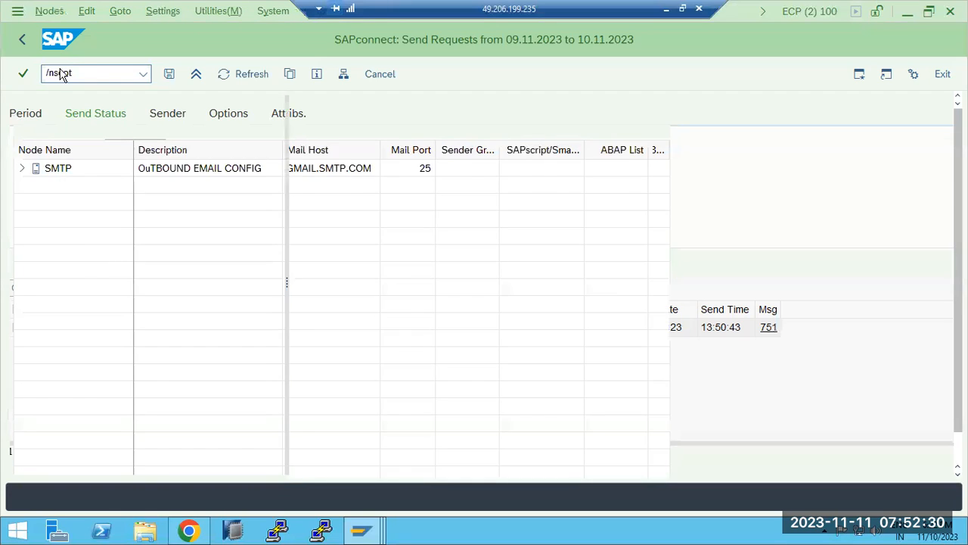
pyautogui.doubleClick(522, 172)
pyautogui.click(540, 285)
pyautogui.moveTo(549, 280); pyautogui.dragTo(454, 281)
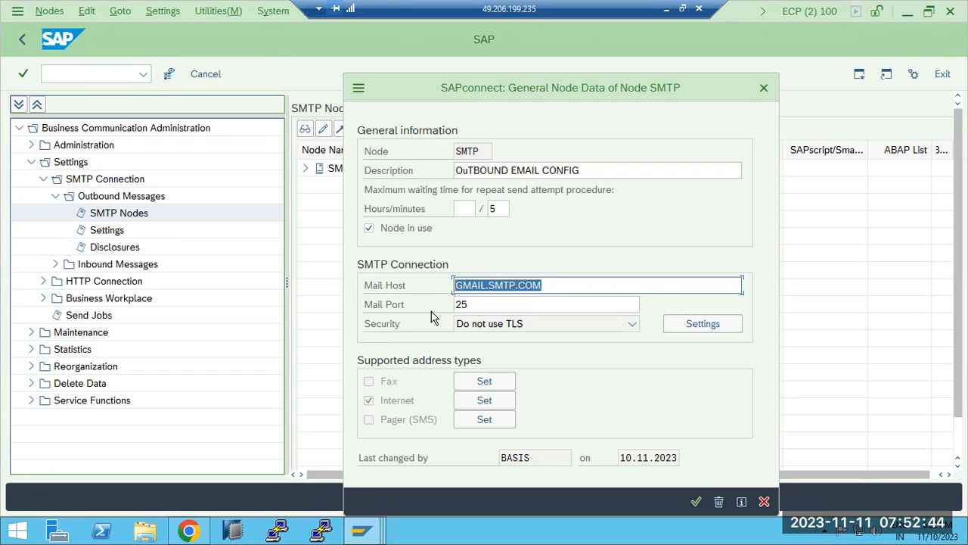
pyautogui.click(763, 501)
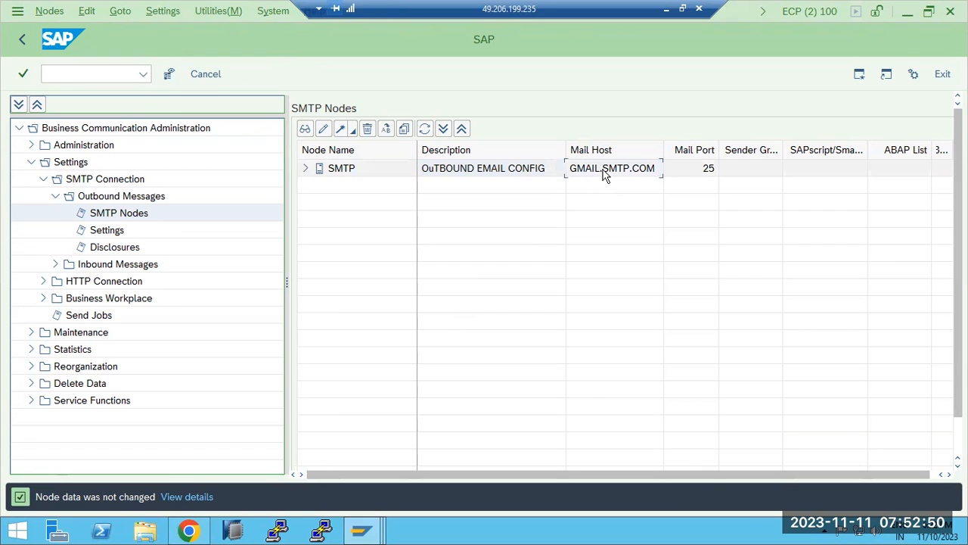
pyautogui.click(22, 39)
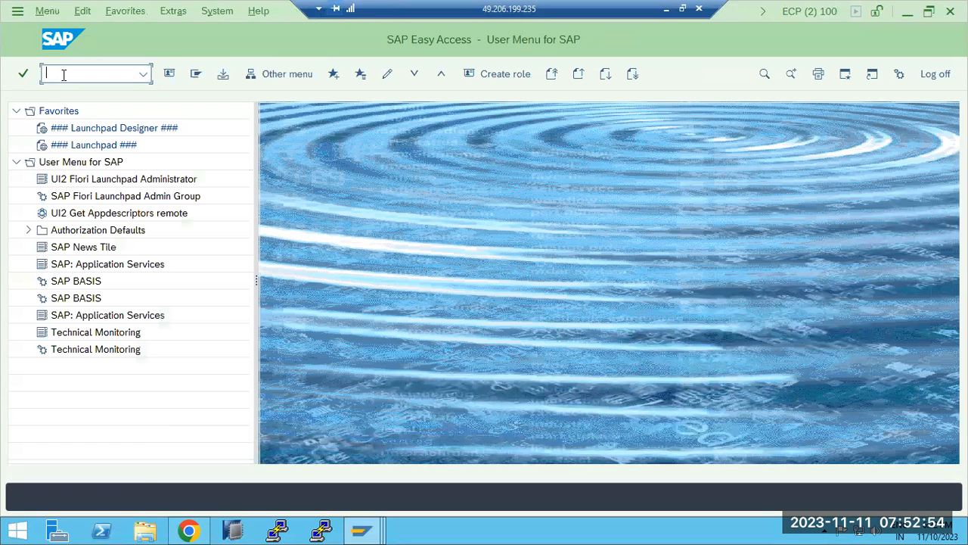
# Reopen SOST, refresh the send requests list, and return to the main menu
pyautogui.write('sost')
pyautogui.press('Return')
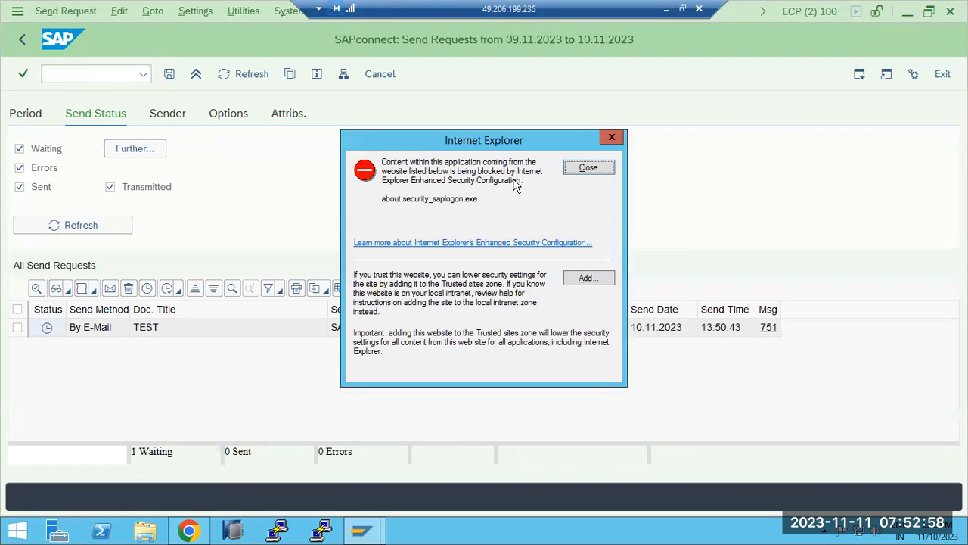
pyautogui.click(582, 169)
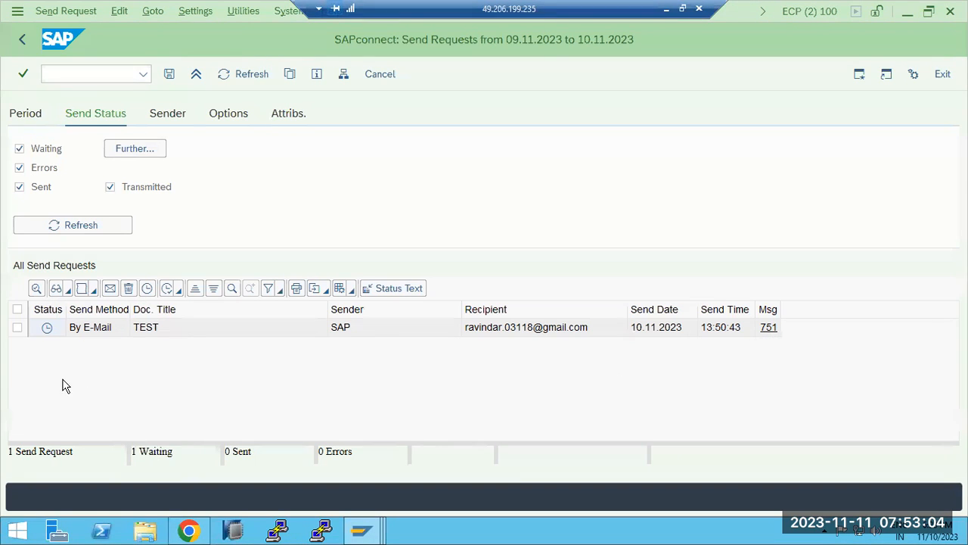
pyautogui.click(237, 69)
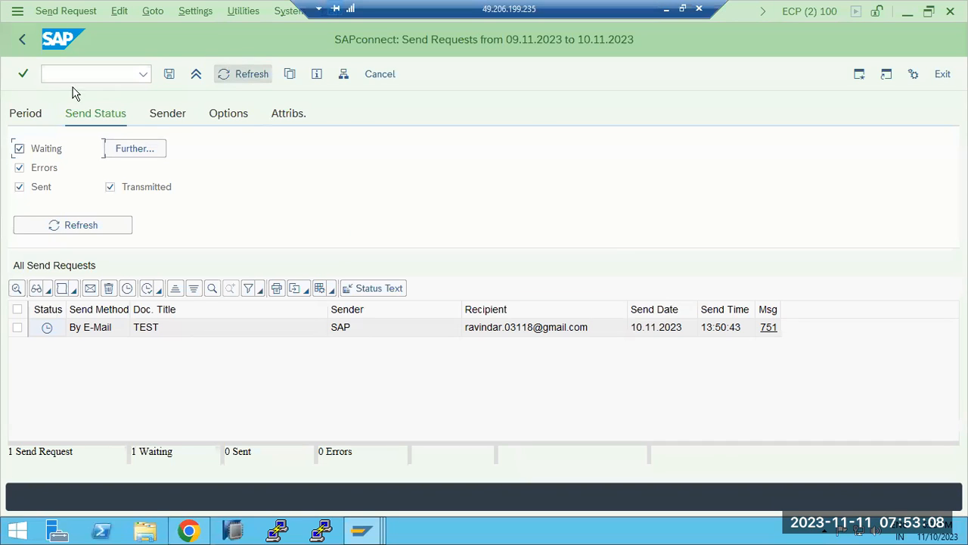
pyautogui.click(21, 44)
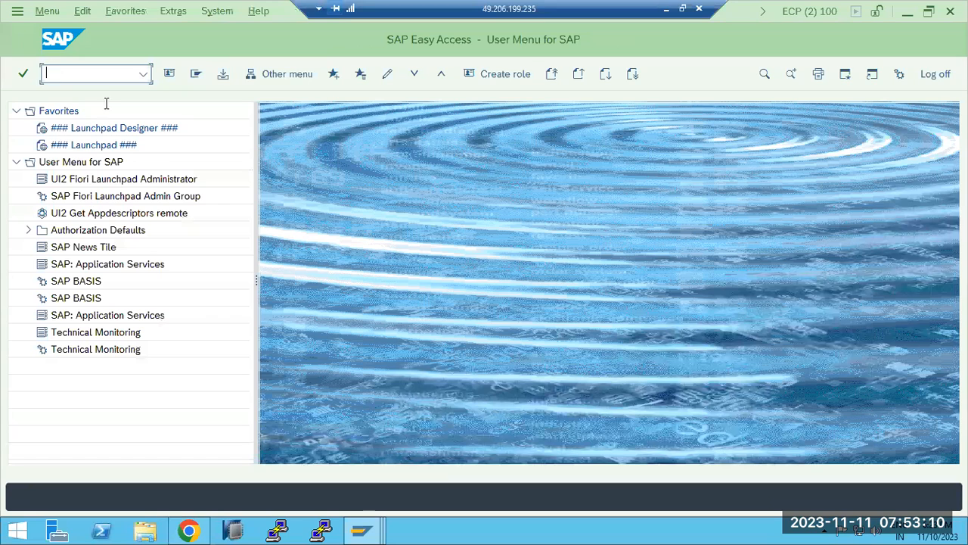
# Start a Monday 09:30 appointment in the calendar, cancel it unsaved, and close the calendar
pyautogui.moveTo(381, 534)
pyautogui.click(382, 472)
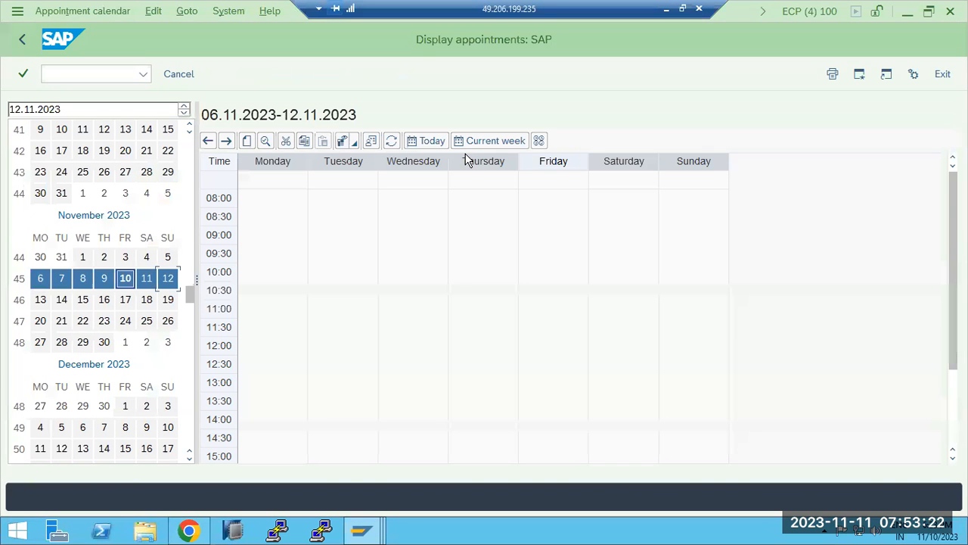
pyautogui.click(269, 262)
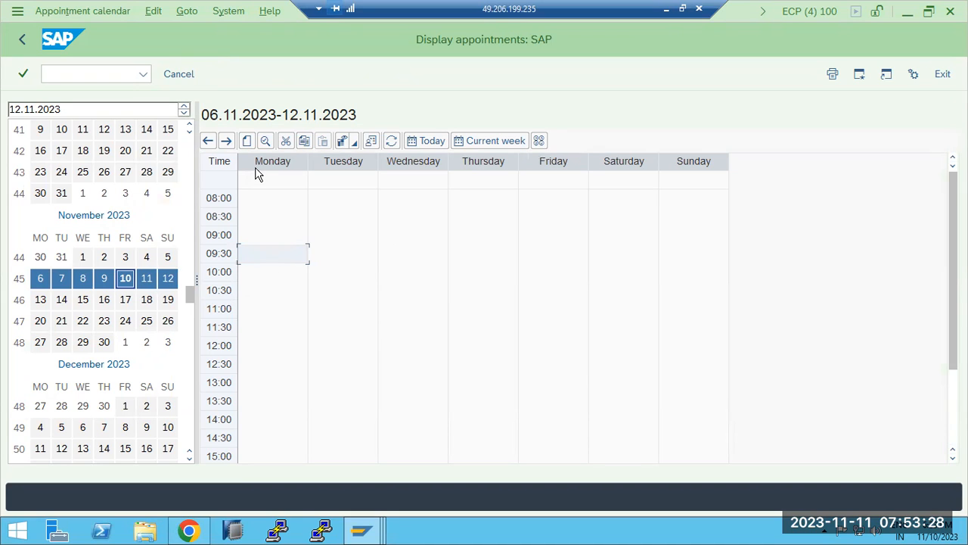
pyautogui.click(248, 142)
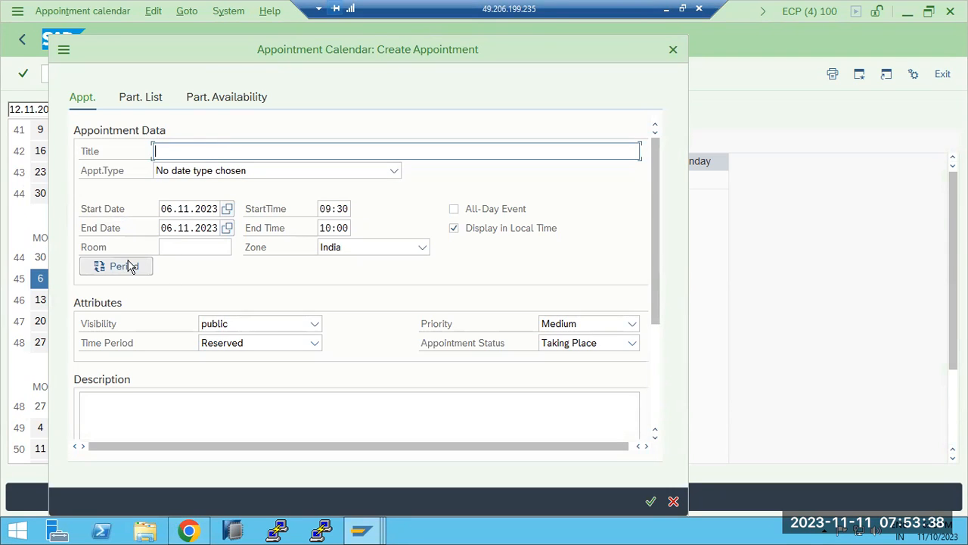
pyautogui.click(238, 407)
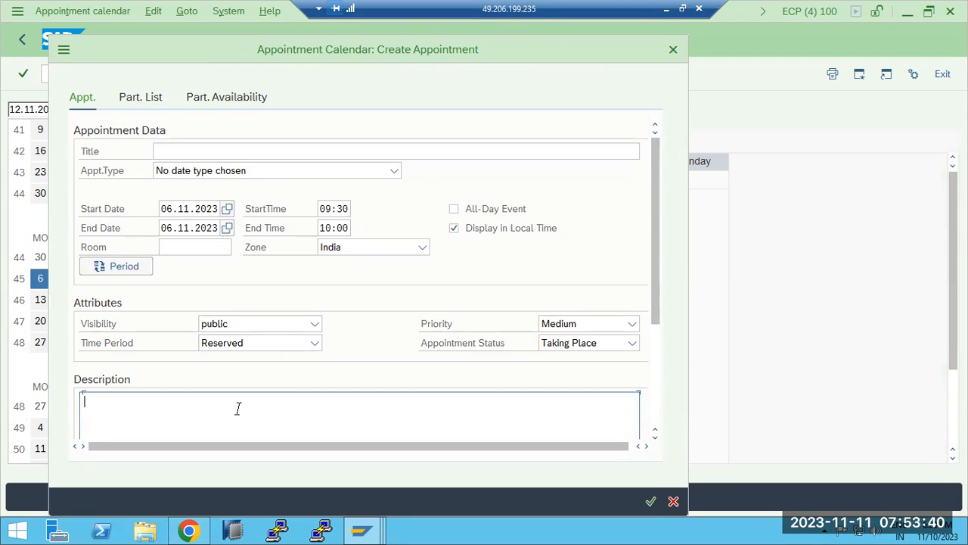
pyautogui.click(673, 501)
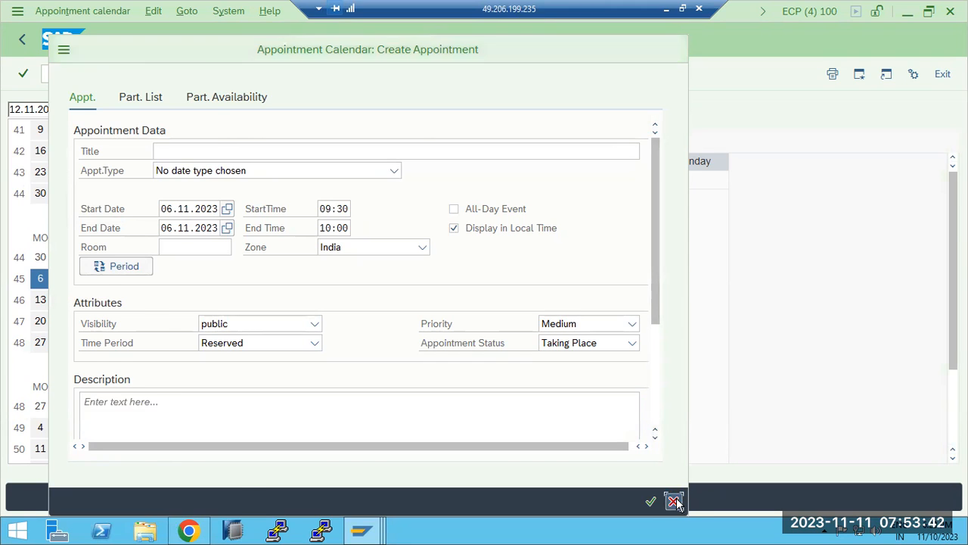
pyautogui.click(22, 41)
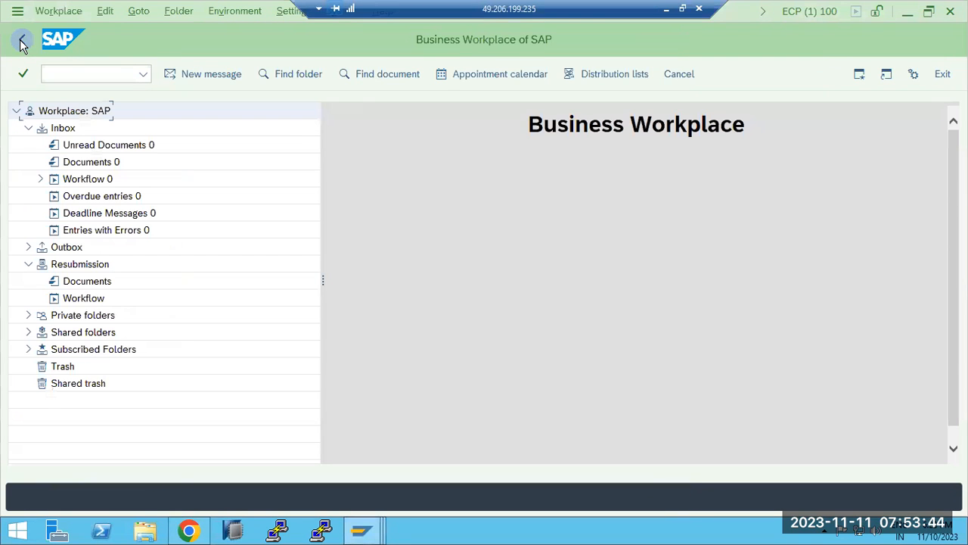
# Browse the Inbox folders (unread, Documents, overdue, Workflow) and refresh the Inbox list
pyautogui.click(82, 149)
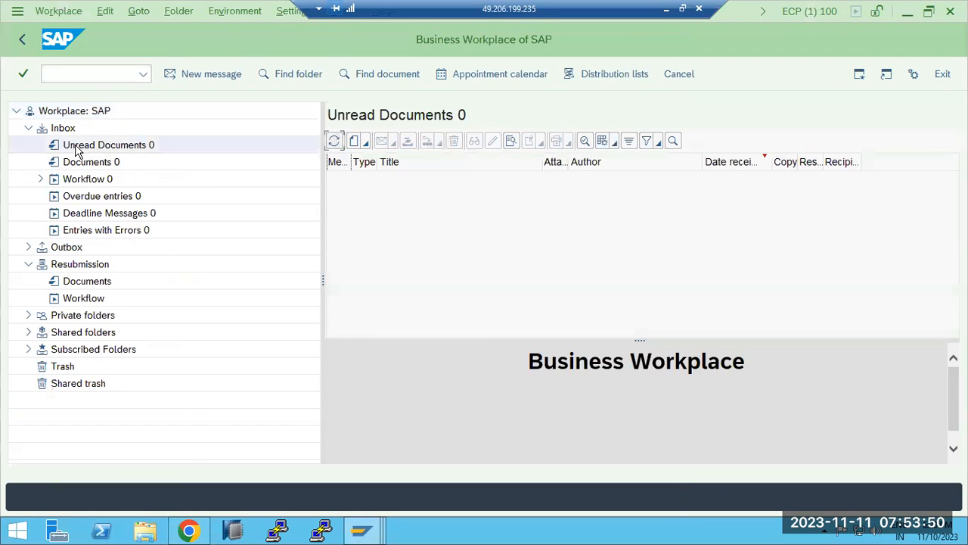
pyautogui.click(78, 166)
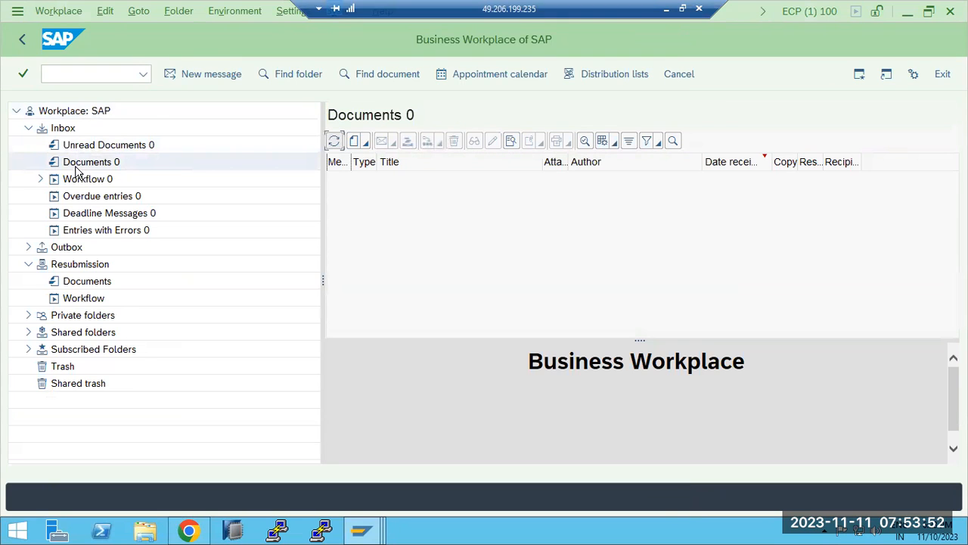
pyautogui.click(78, 198)
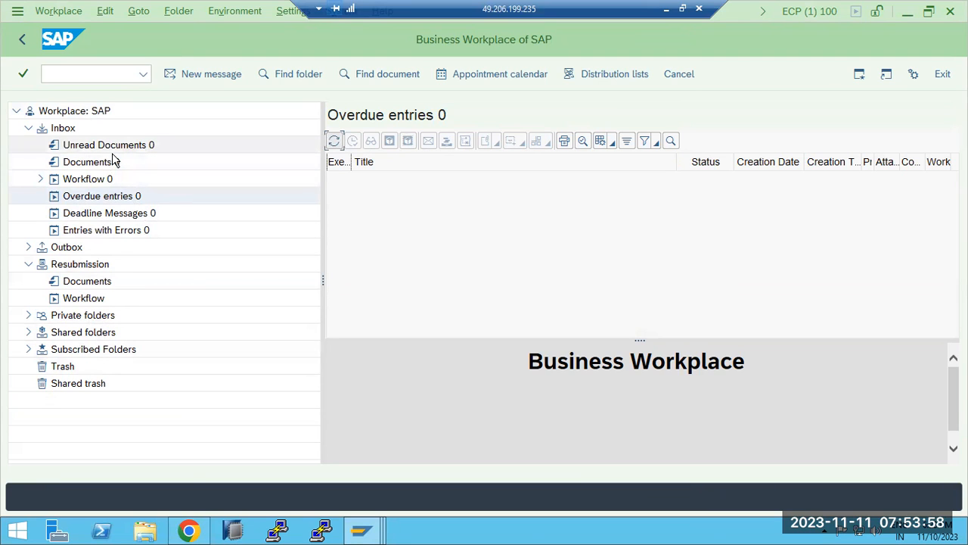
pyautogui.click(41, 177)
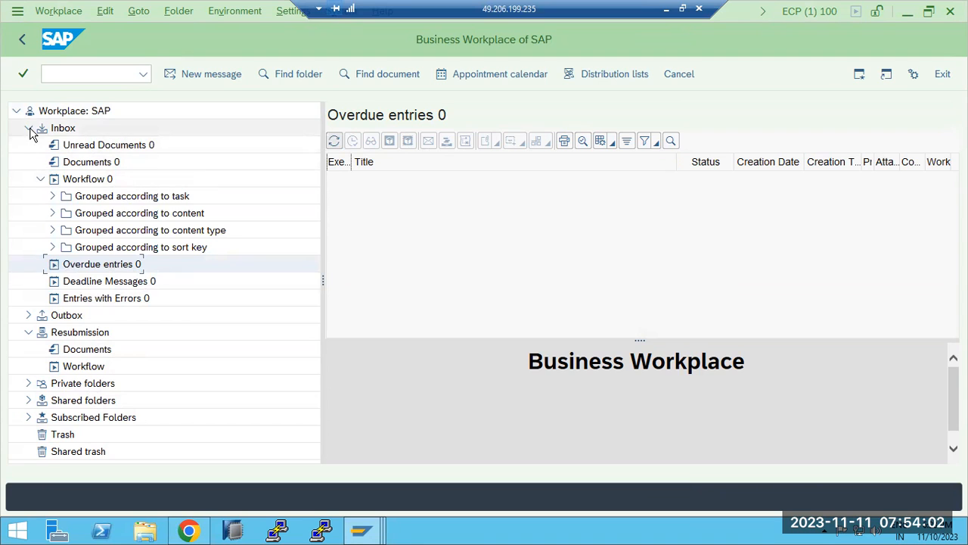
pyautogui.click(41, 179)
pyautogui.click(29, 129)
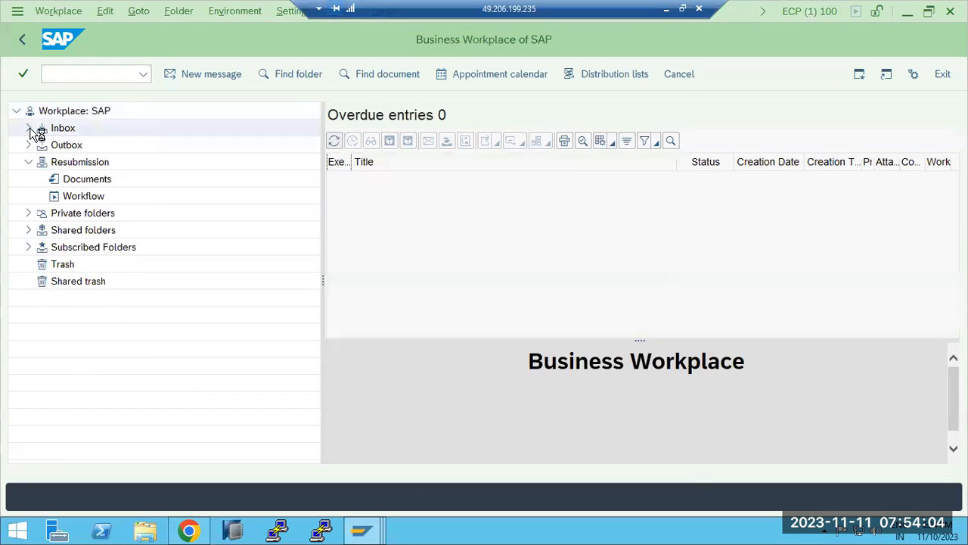
pyautogui.click(29, 130)
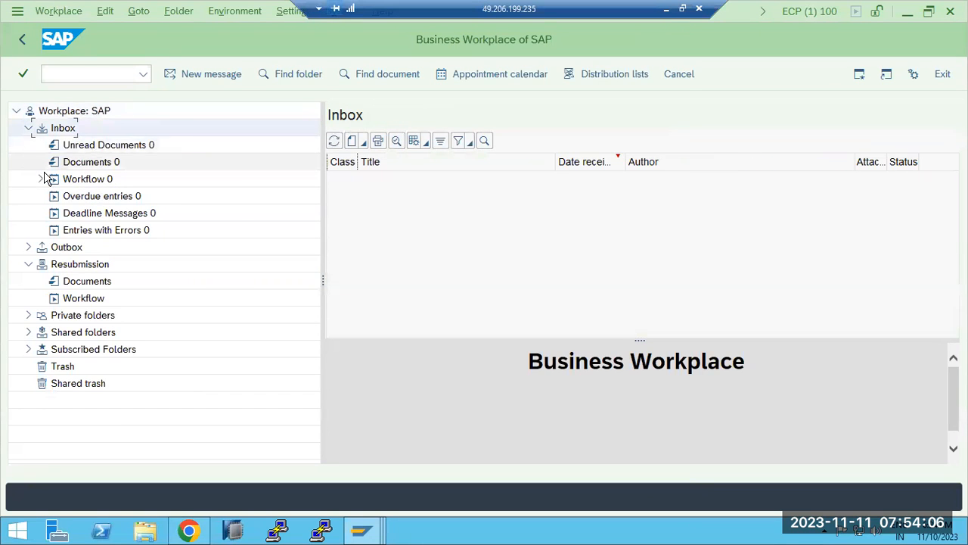
pyautogui.click(337, 143)
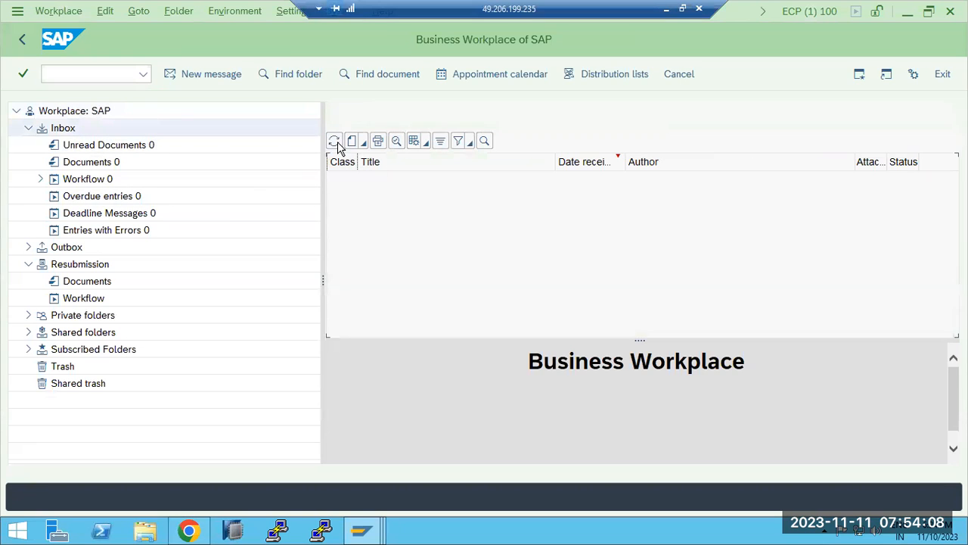
# Check the resubmission folders, then expand Outbox and list its sent Documents showing the TEST message
pyautogui.click(80, 300)
pyautogui.click(80, 286)
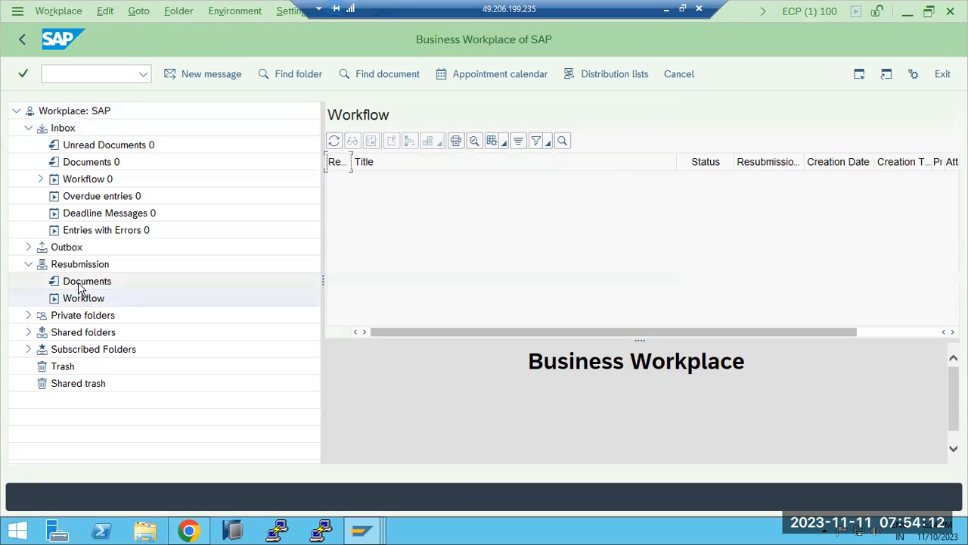
pyautogui.click(30, 247)
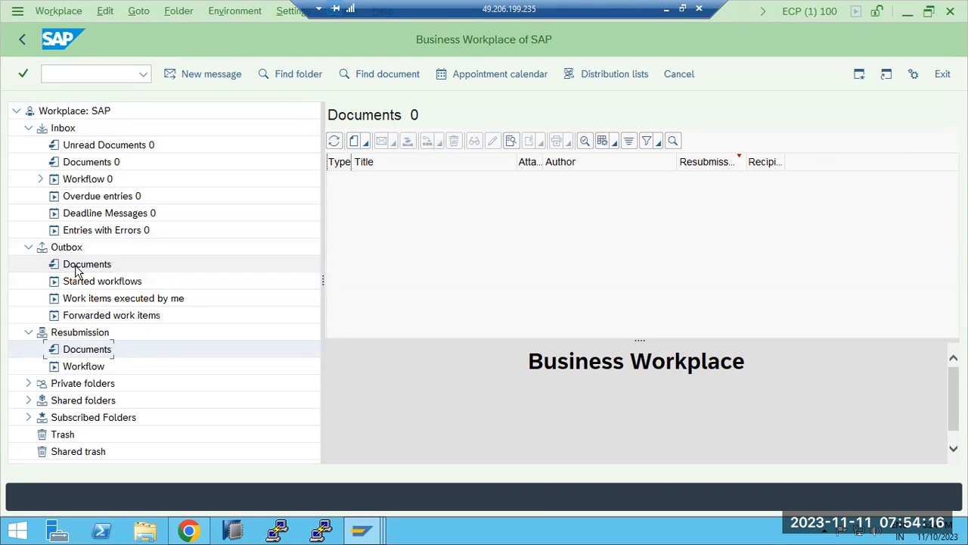
pyautogui.click(83, 267)
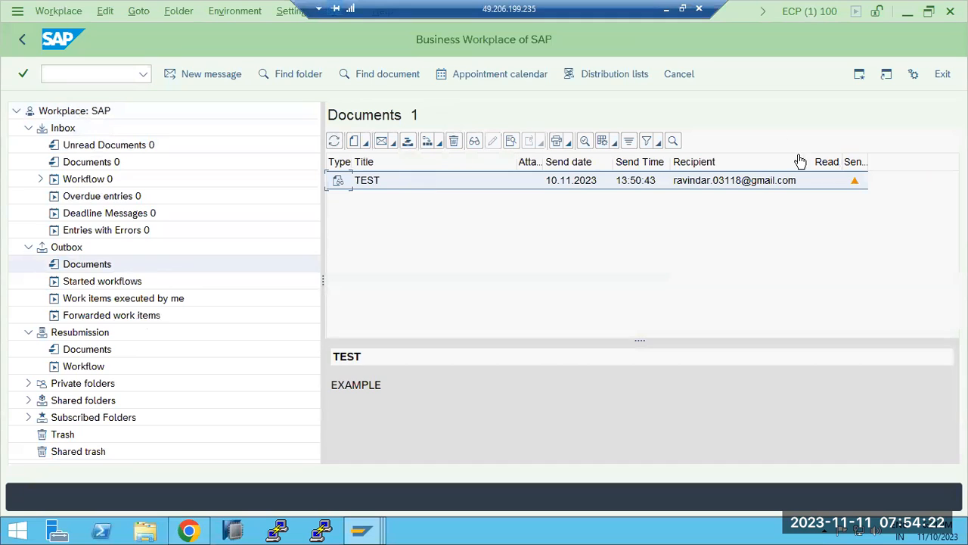
pyautogui.moveTo(853, 183)
# Start SCOT and inspect the SMTP node's mail host GMAIL.SMTP.COM and port 25 without changes
pyautogui.click(22, 39)
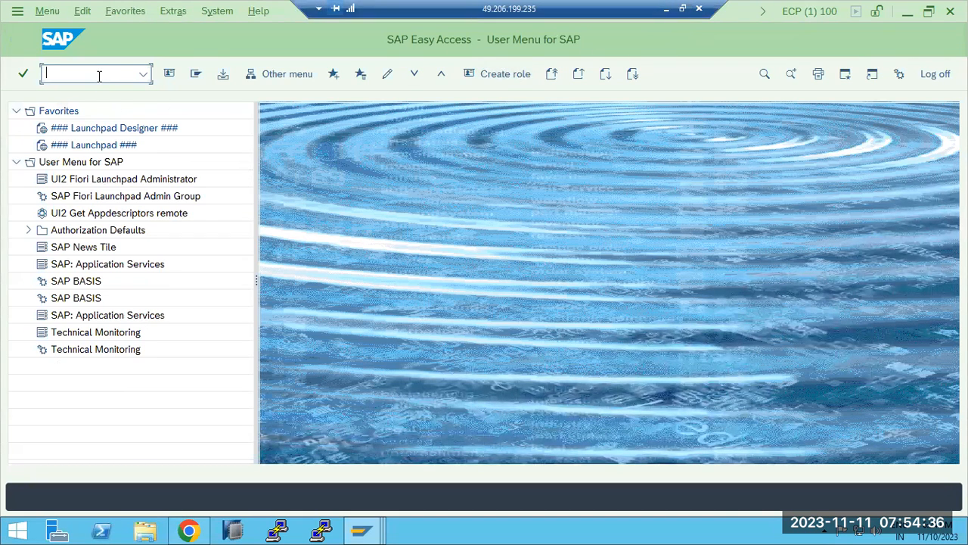
pyautogui.write('scot')
pyautogui.press('Return')
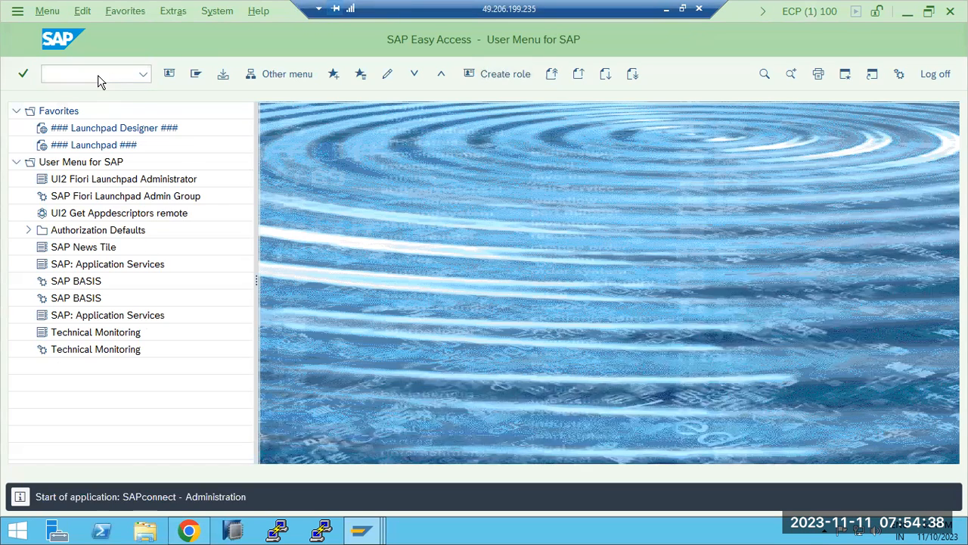
pyautogui.click(370, 172)
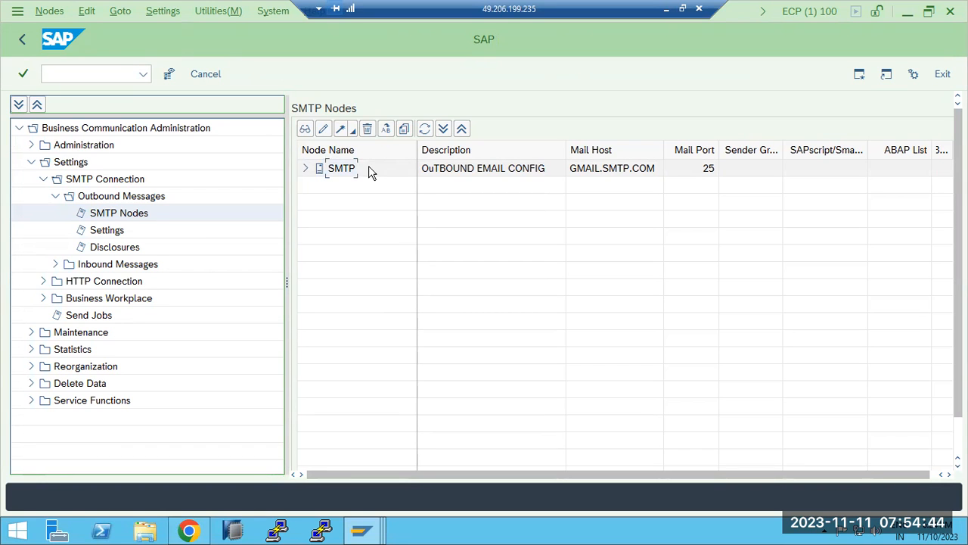
pyautogui.doubleClick(342, 171)
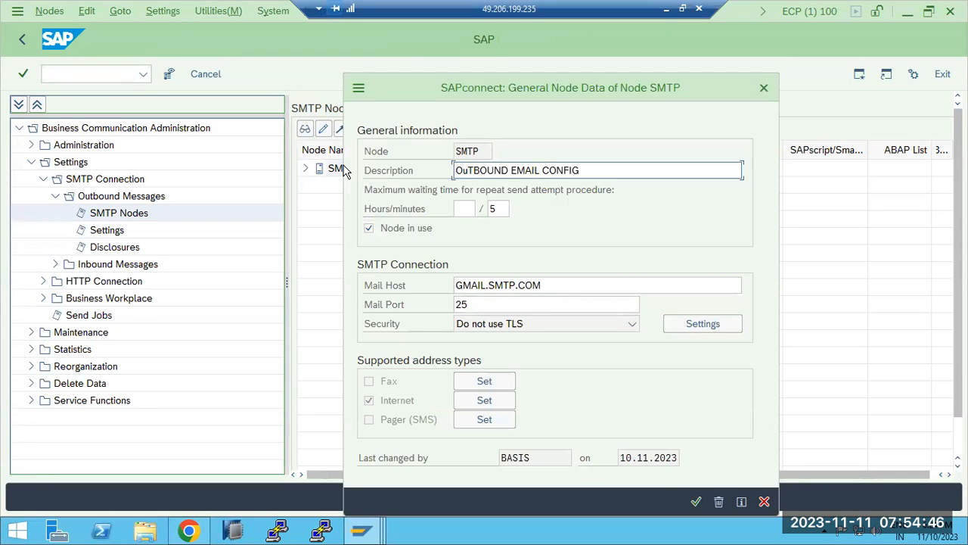
pyautogui.moveTo(557, 285); pyautogui.dragTo(439, 285)
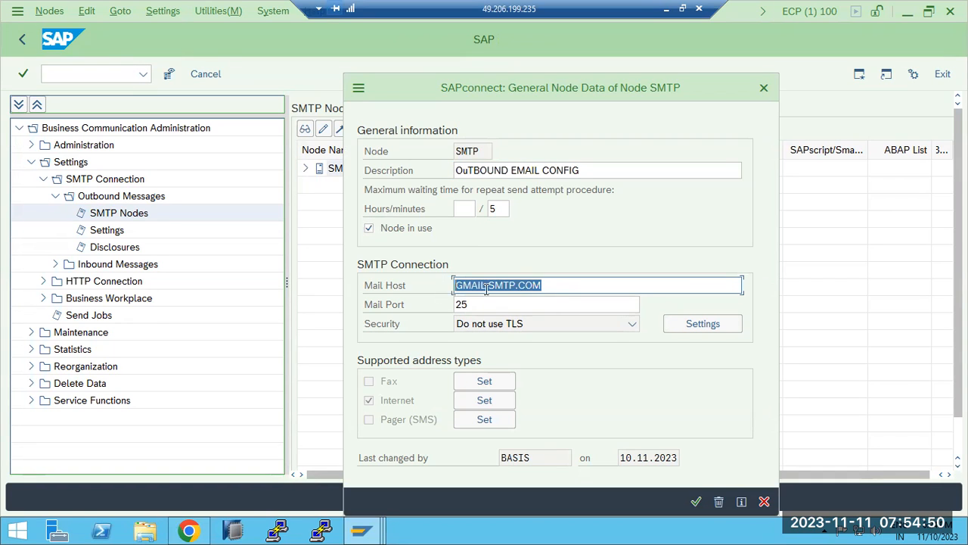
pyautogui.moveTo(492, 305); pyautogui.dragTo(435, 307)
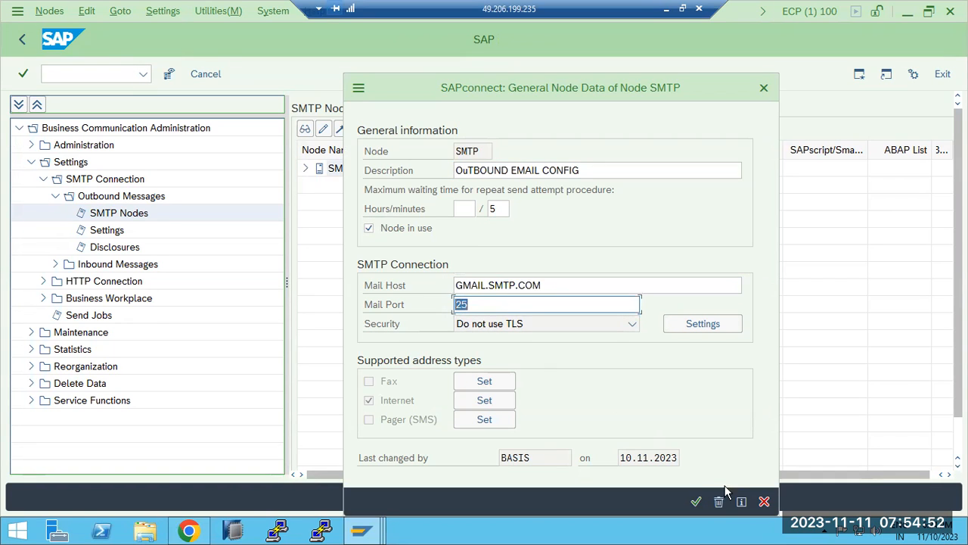
pyautogui.click(763, 502)
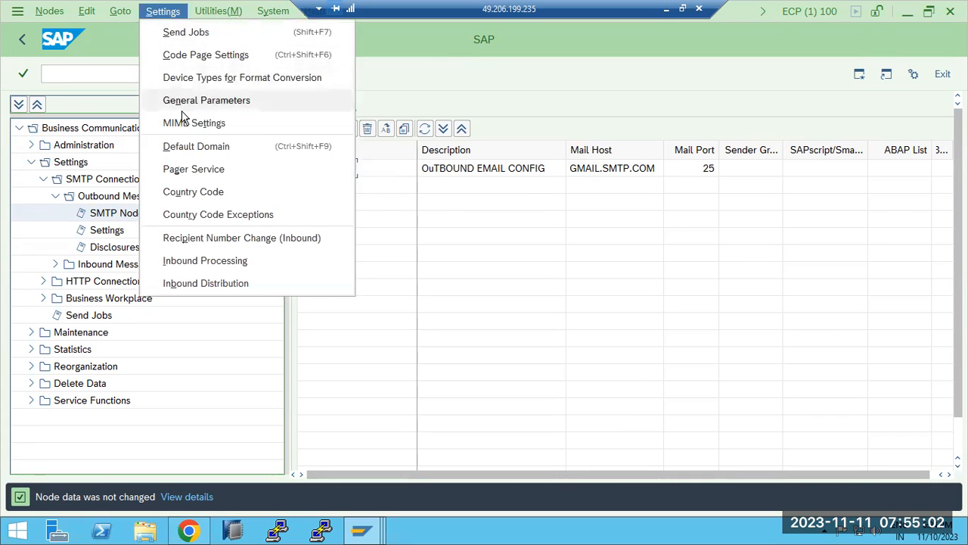
# Review the default mail domain mycompany.com and close it unchanged
pyautogui.click(191, 149)
pyautogui.click(571, 239)
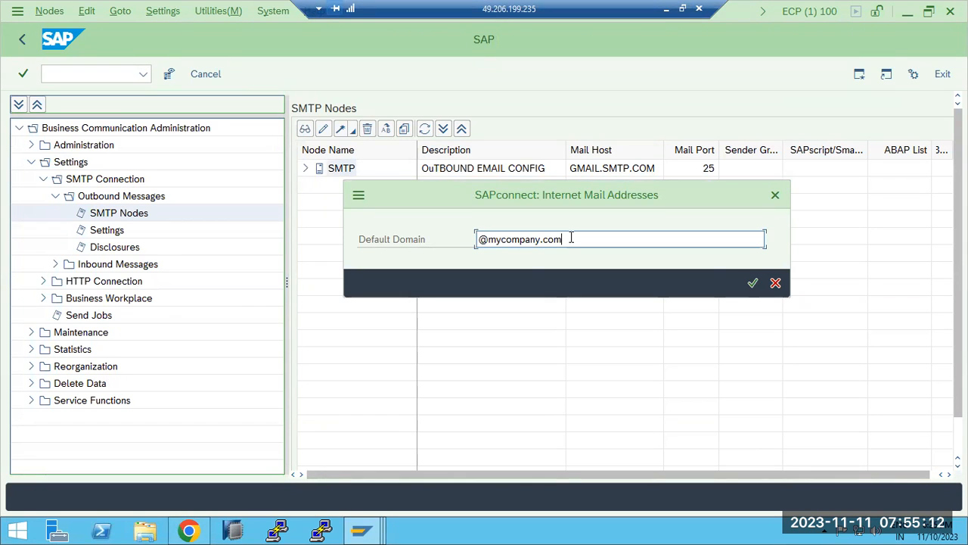
pyautogui.moveTo(571, 238); pyautogui.dragTo(490, 241)
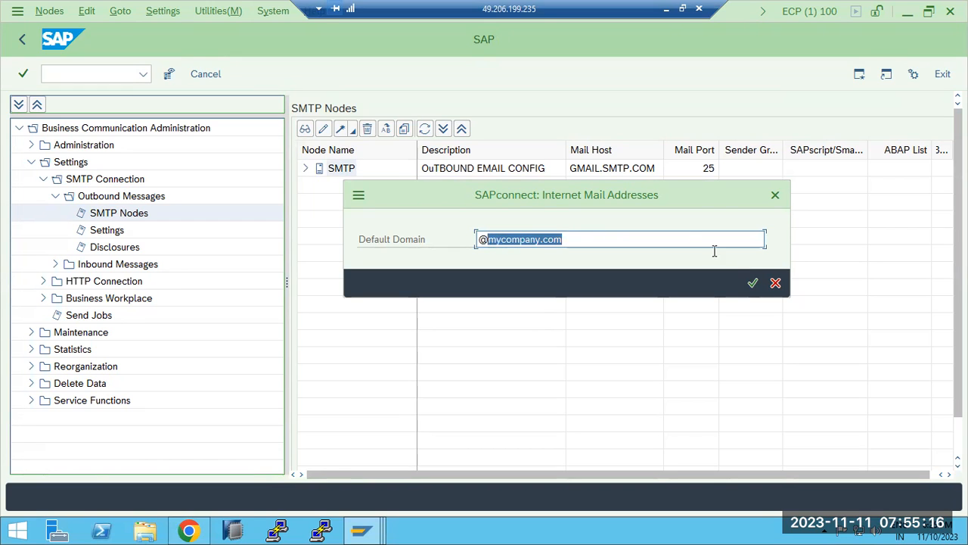
pyautogui.click(775, 283)
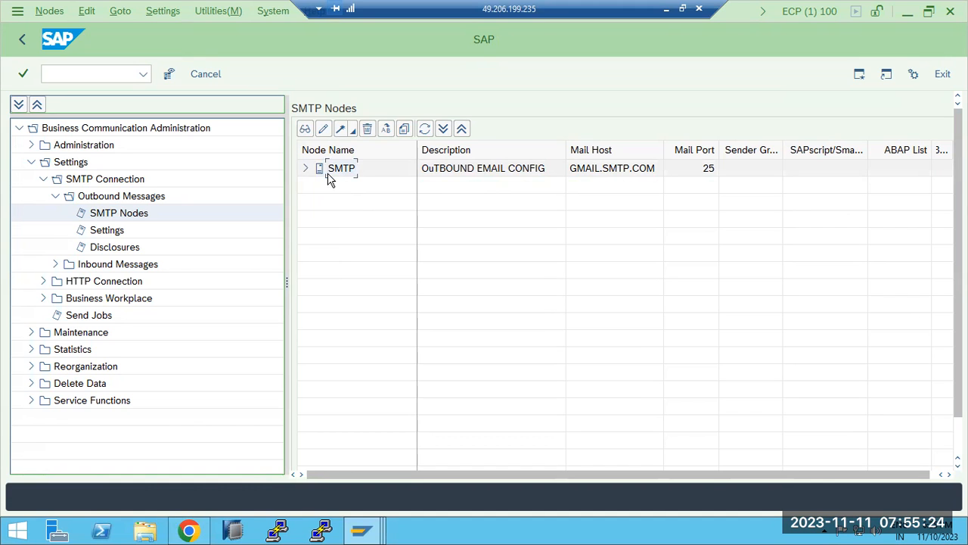
# Recheck the SMTP node's mail host, close it unchanged, and minimize the remote SAP session
pyautogui.doubleClick(596, 170)
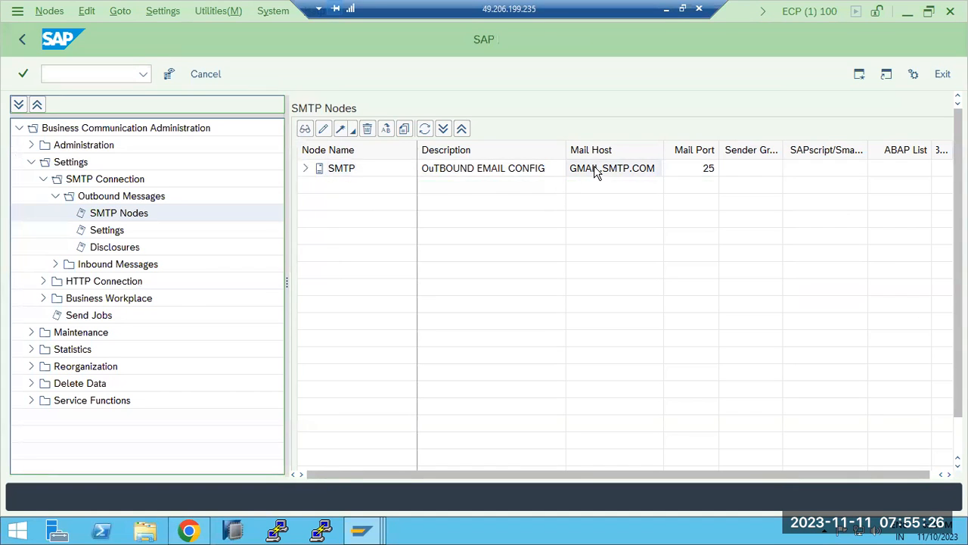
pyautogui.click(541, 286)
pyautogui.moveTo(541, 285); pyautogui.dragTo(456, 286)
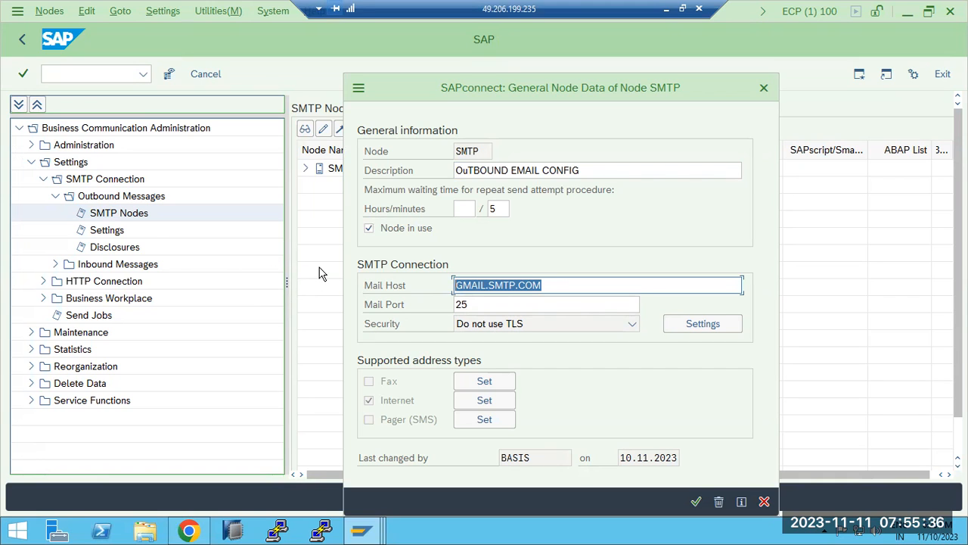
pyautogui.click(764, 502)
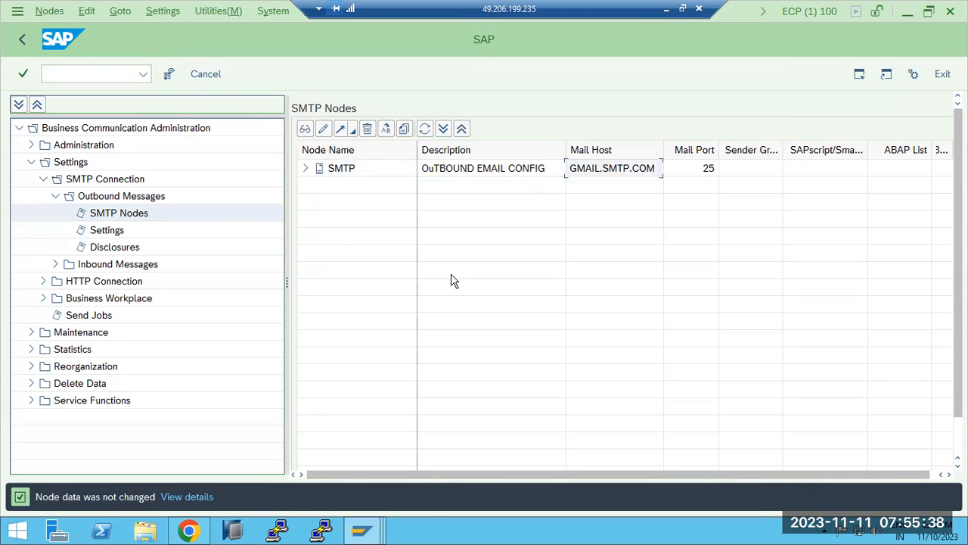
pyautogui.click(666, 9)
pyautogui.click(466, 530)
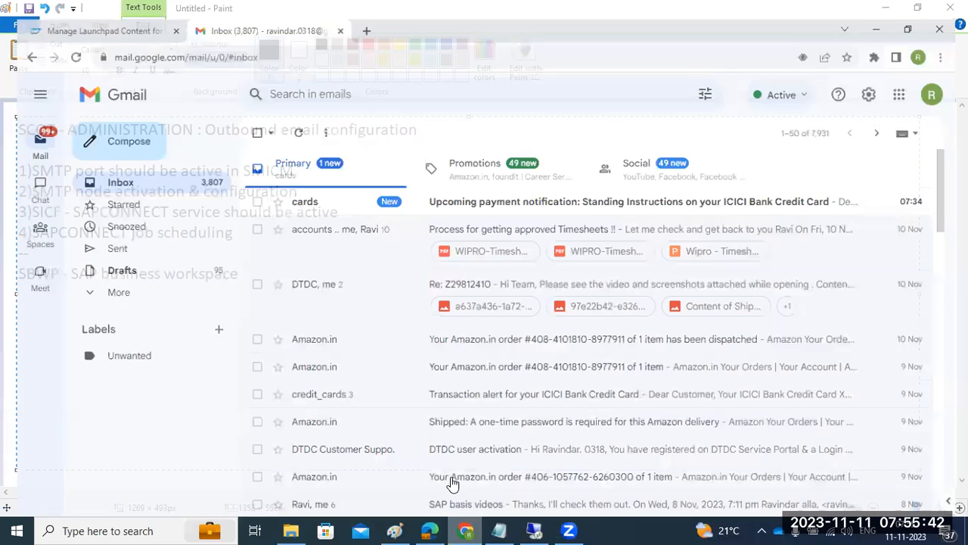
pyautogui.moveTo(121, 39); pyautogui.dragTo(172, 44)
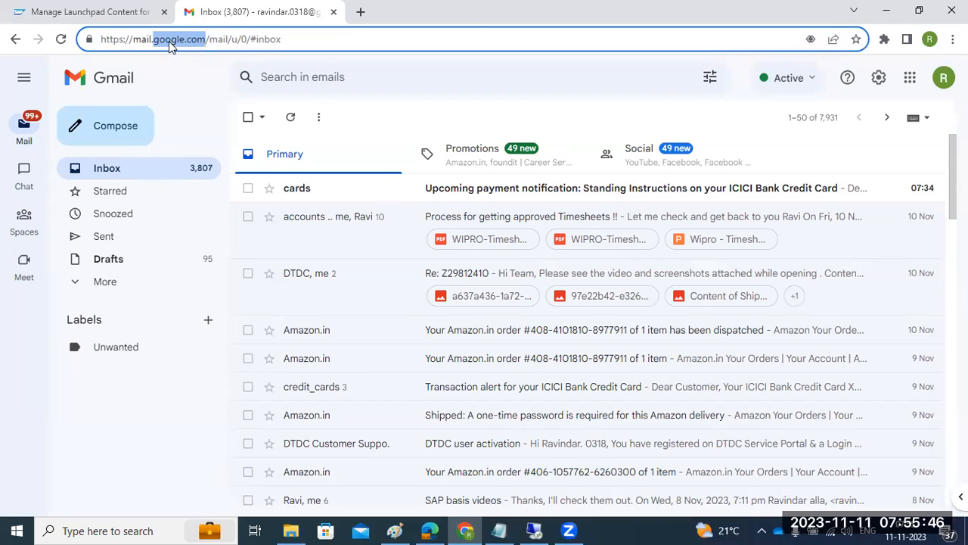
pyautogui.click(360, 13)
# In the remote session, enter *.com as the default domain, then cancel the dialog
pyautogui.click(534, 530)
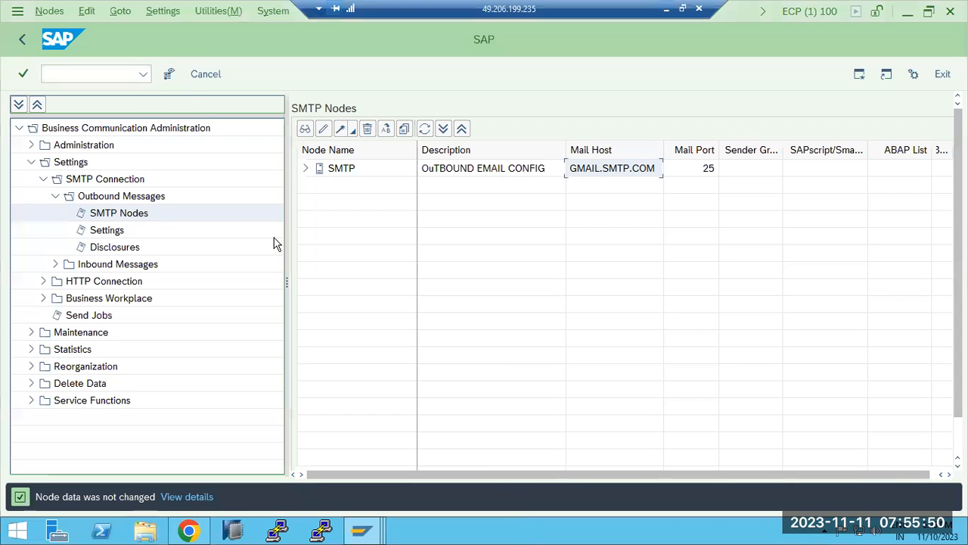
pyautogui.click(217, 13)
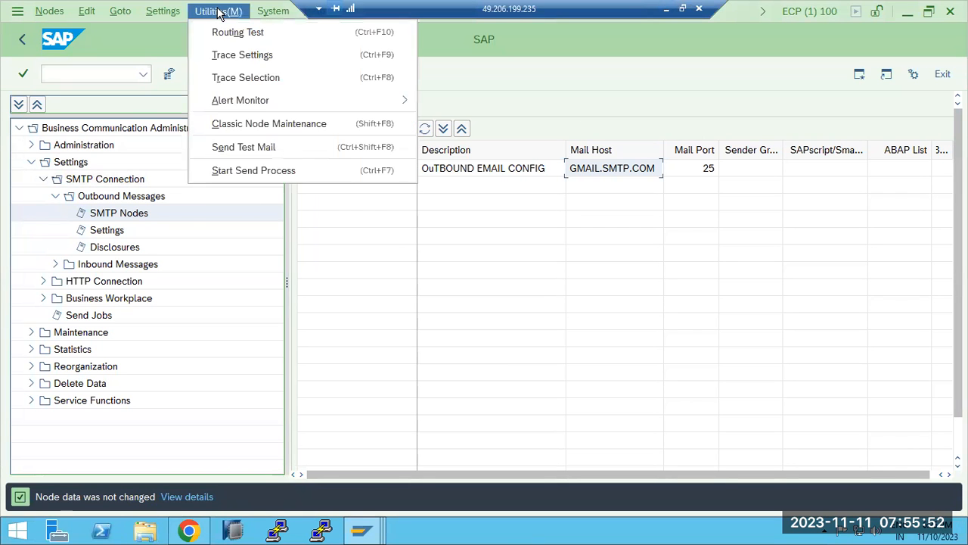
pyautogui.moveTo(172, 12)
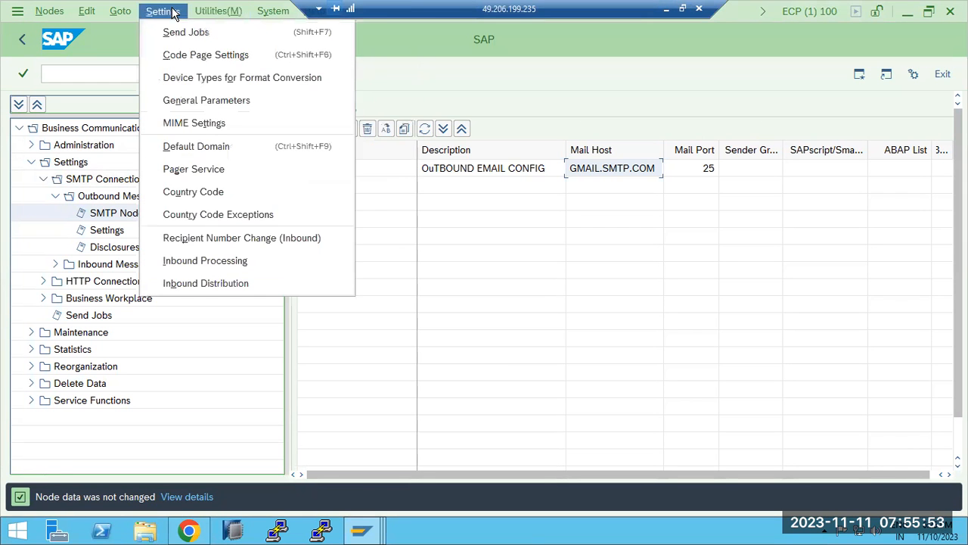
pyautogui.click(172, 146)
pyautogui.moveTo(568, 239); pyautogui.dragTo(476, 239)
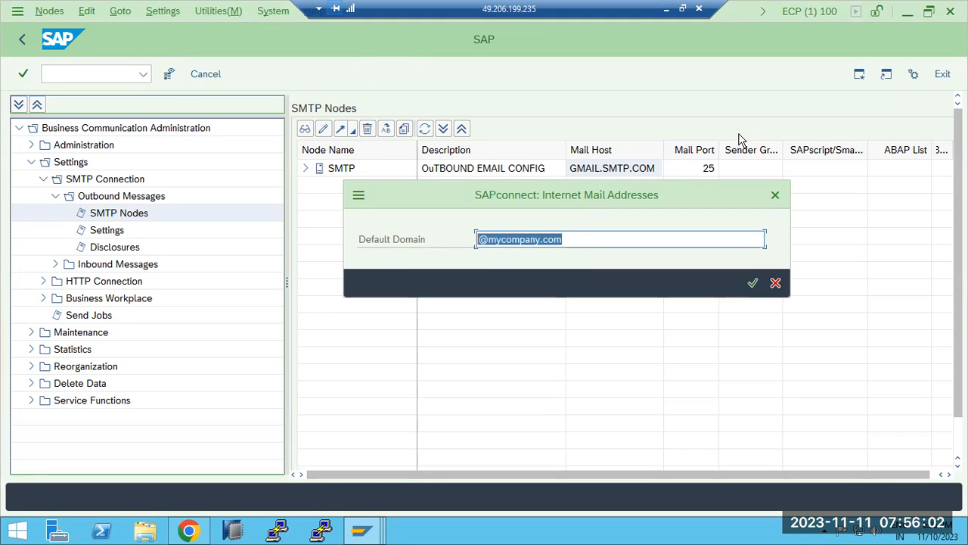
pyautogui.write('*.com')
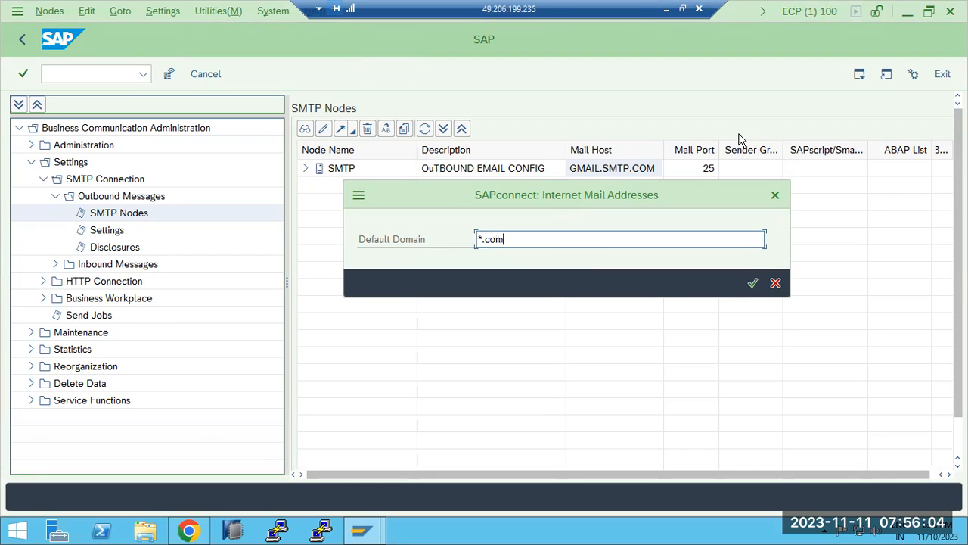
pyautogui.click(776, 282)
# Open and cancel the SMTP node details, then maximize the SAPconnect window
pyautogui.click(433, 172)
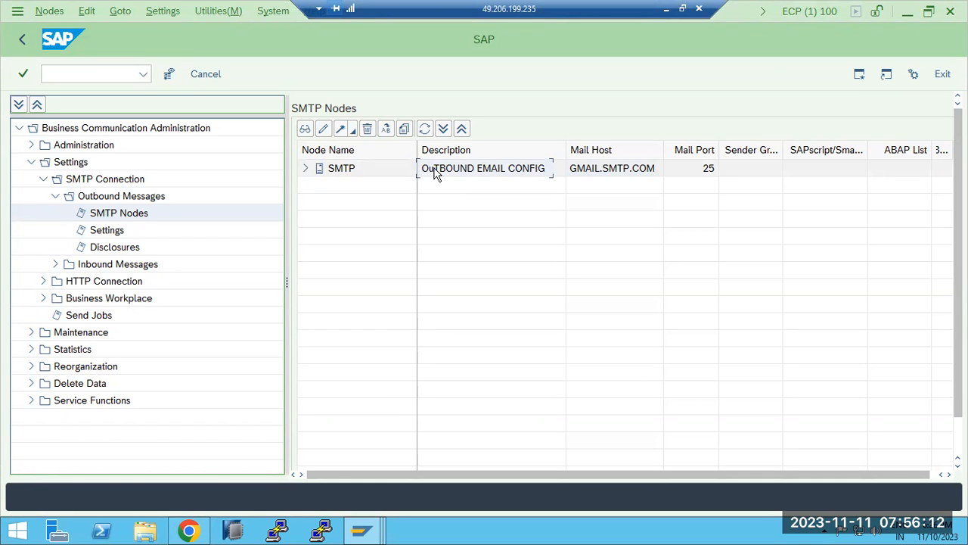
pyautogui.doubleClick(433, 172)
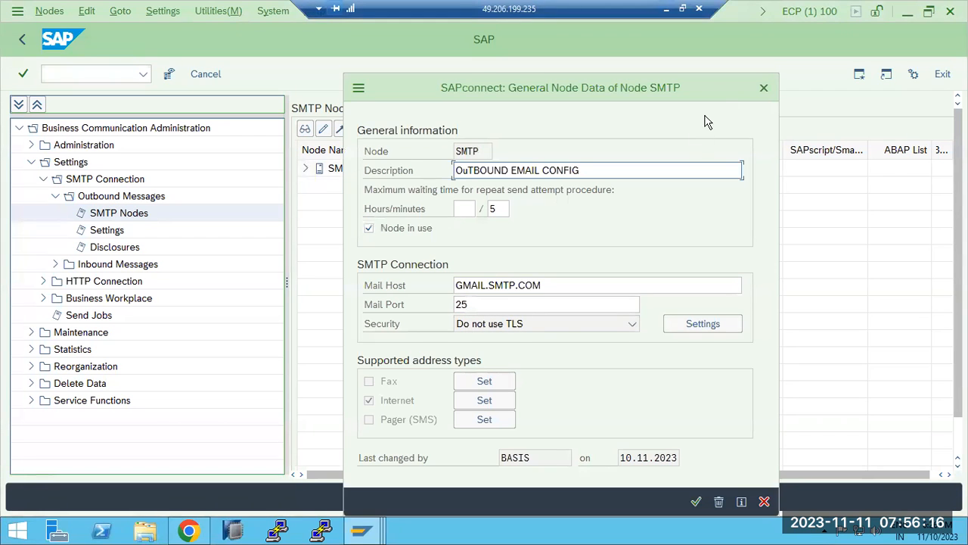
pyautogui.click(764, 88)
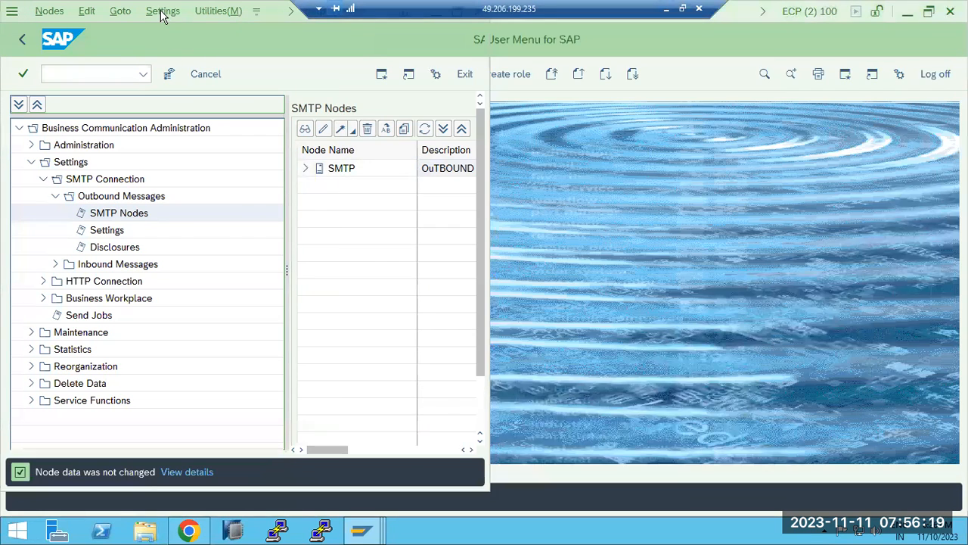
pyautogui.click(163, 11)
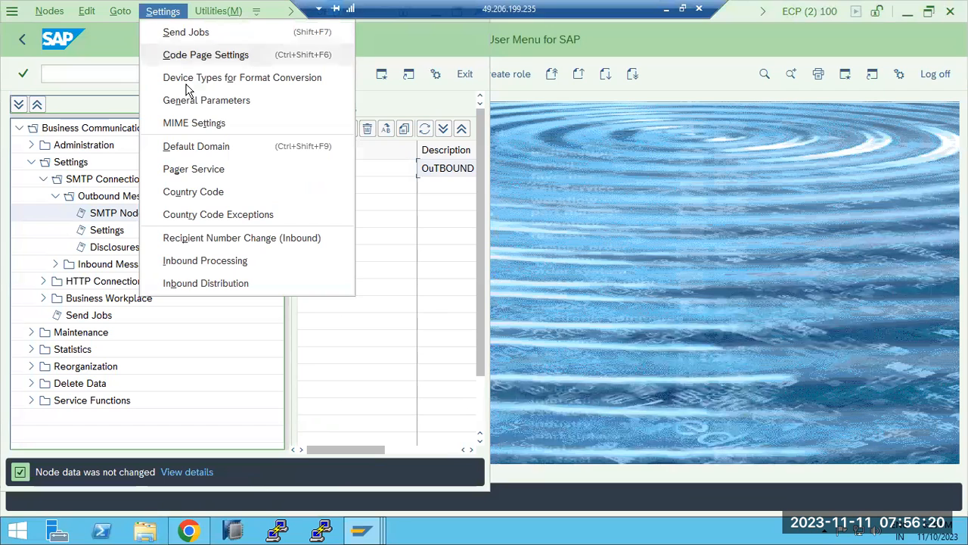
pyautogui.click(404, 43)
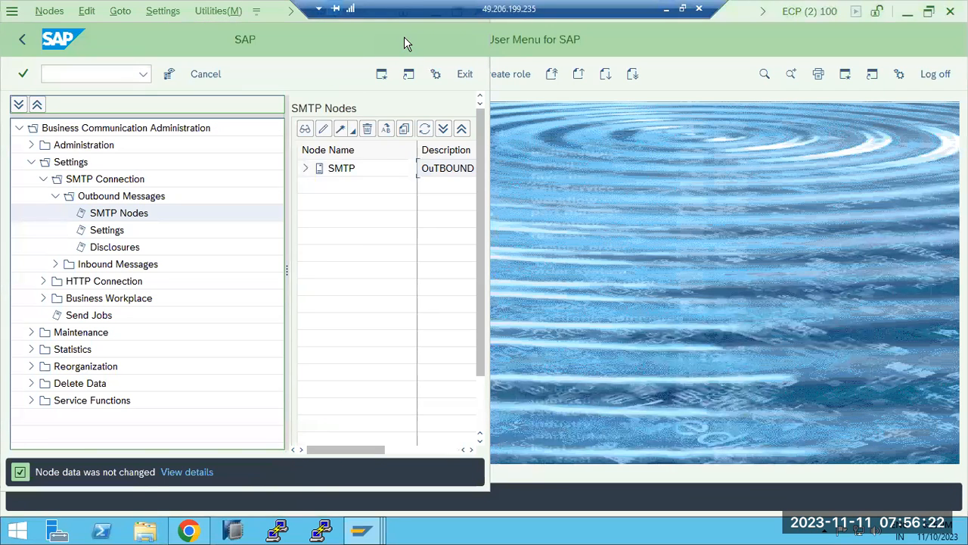
pyautogui.moveTo(459, 11); pyautogui.dragTo(697, 6)
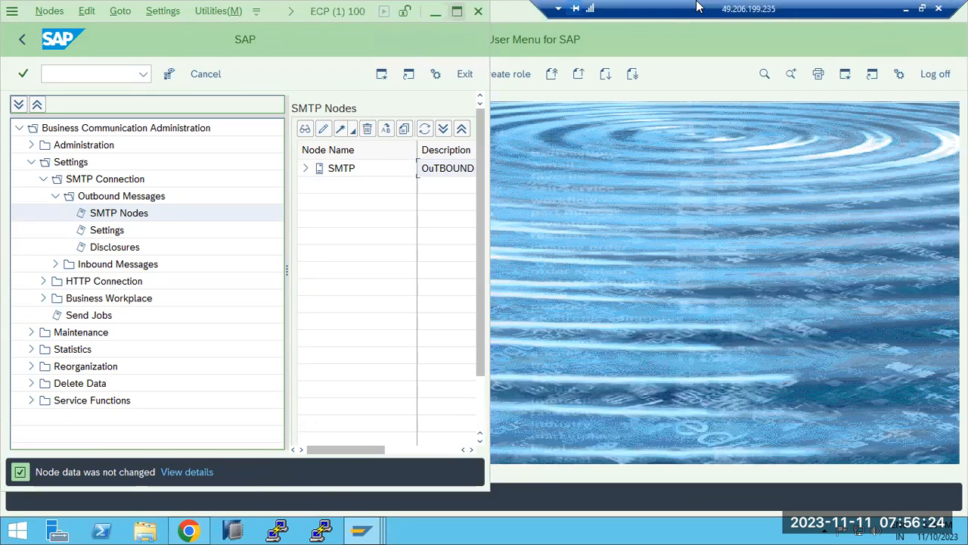
pyautogui.click(457, 10)
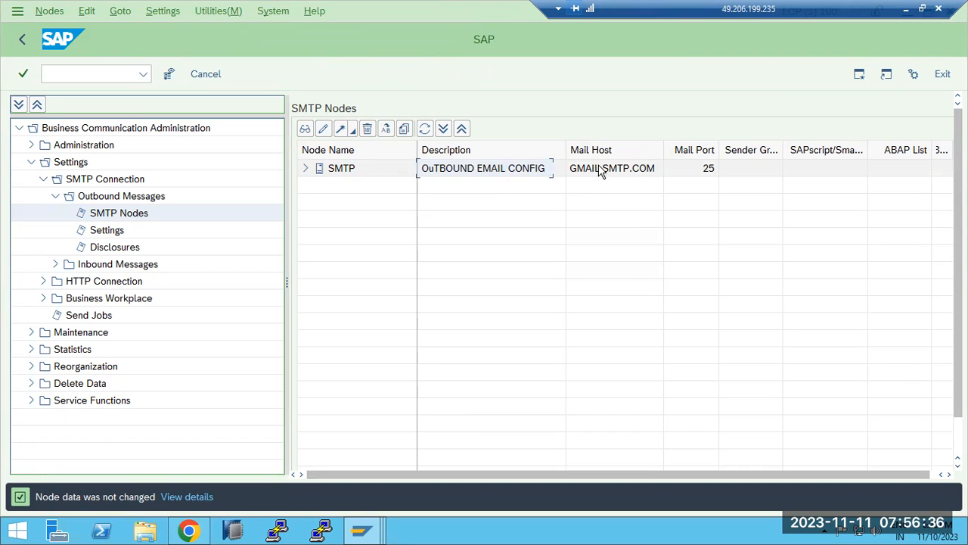
# Recheck the SMTP node's mail host GMAIL.SMTP.COM, close it unchanged, and return to SAP Easy Access
pyautogui.doubleClick(597, 168)
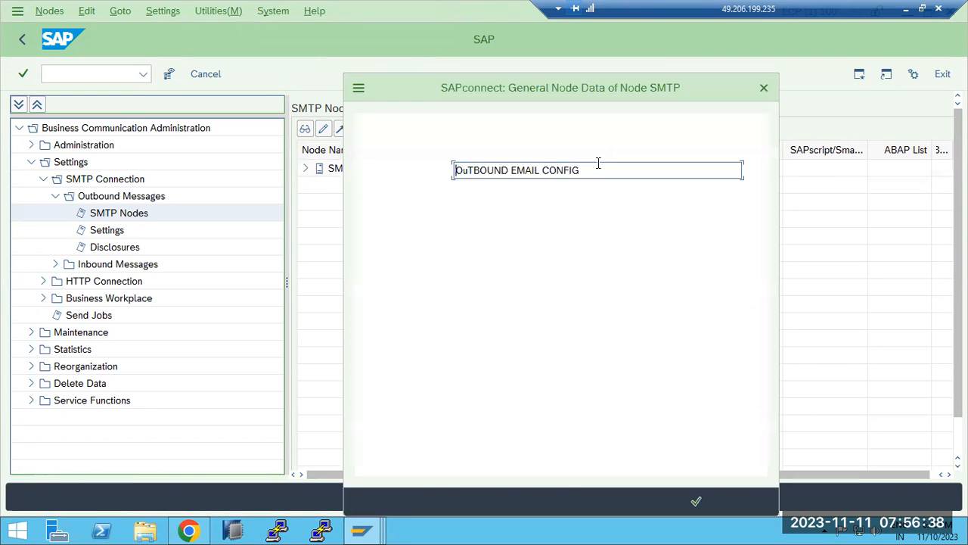
pyautogui.moveTo(542, 288); pyautogui.dragTo(452, 286)
pyautogui.click(763, 501)
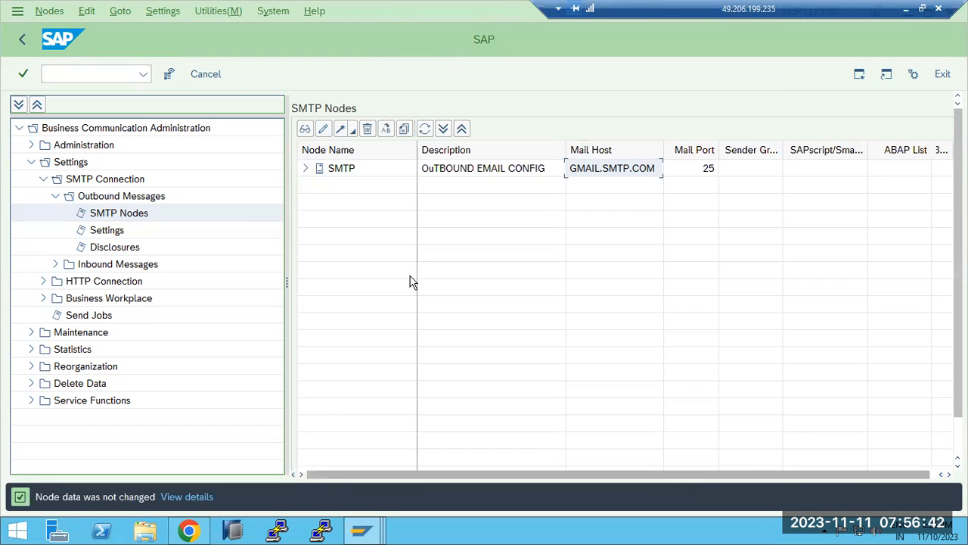
pyautogui.click(23, 41)
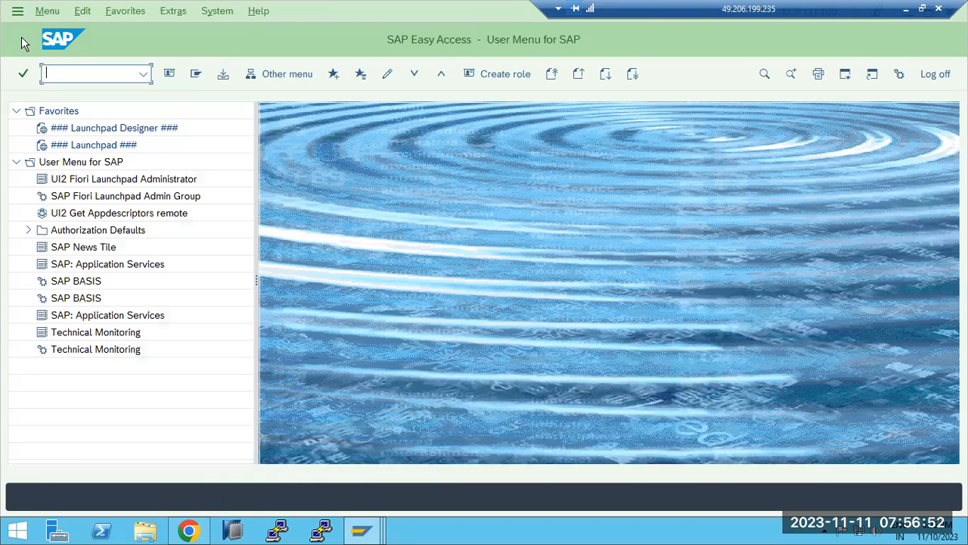
# Start SAPconnect administration with the SCOT transaction after an unsuccessful SMTP attempt
pyautogui.write('smtp')
pyautogui.press('Return')
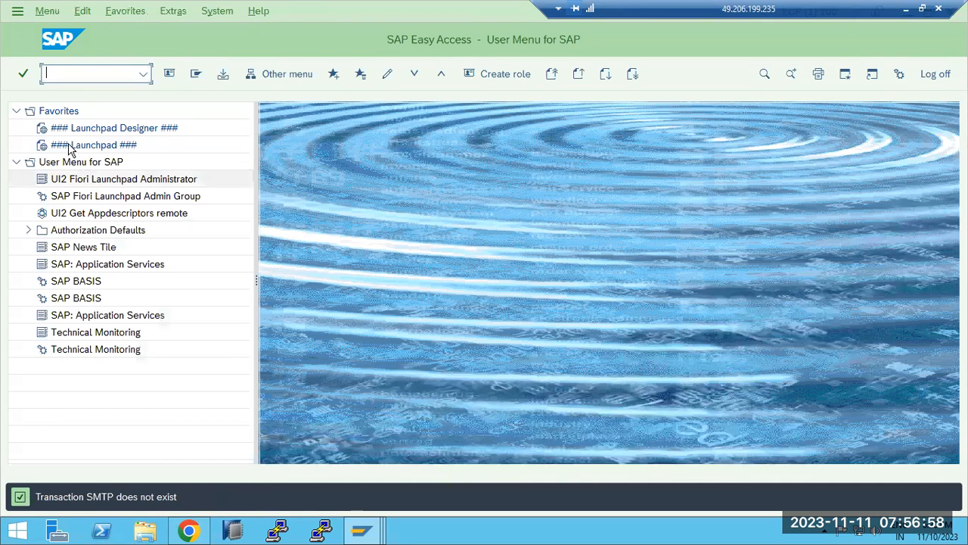
pyautogui.write('sco')
pyautogui.press('Return')
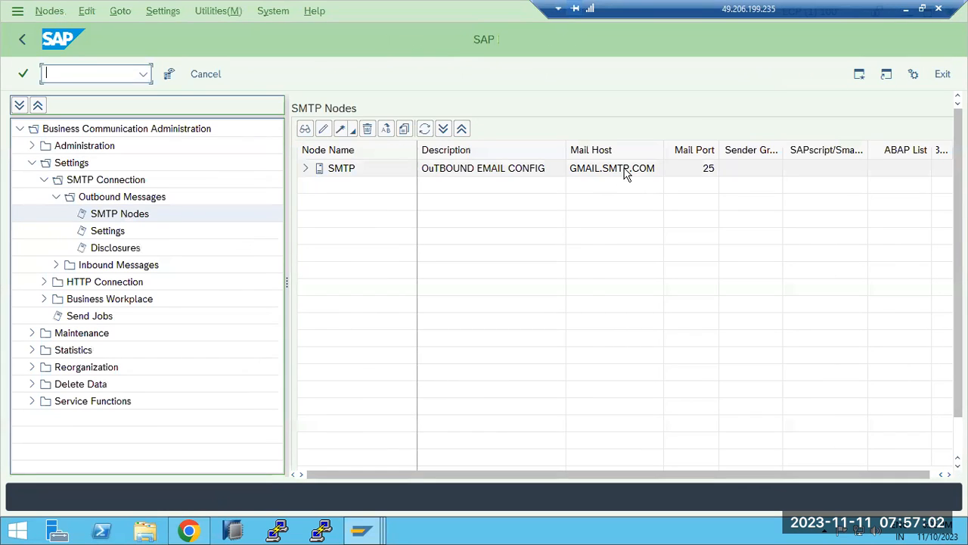
# Change the SMTP node's mail port from 25 to 2502, save, and return to Easy Access
pyautogui.doubleClick(625, 169)
pyautogui.click(476, 303)
pyautogui.moveTo(476, 303); pyautogui.dragTo(454, 303)
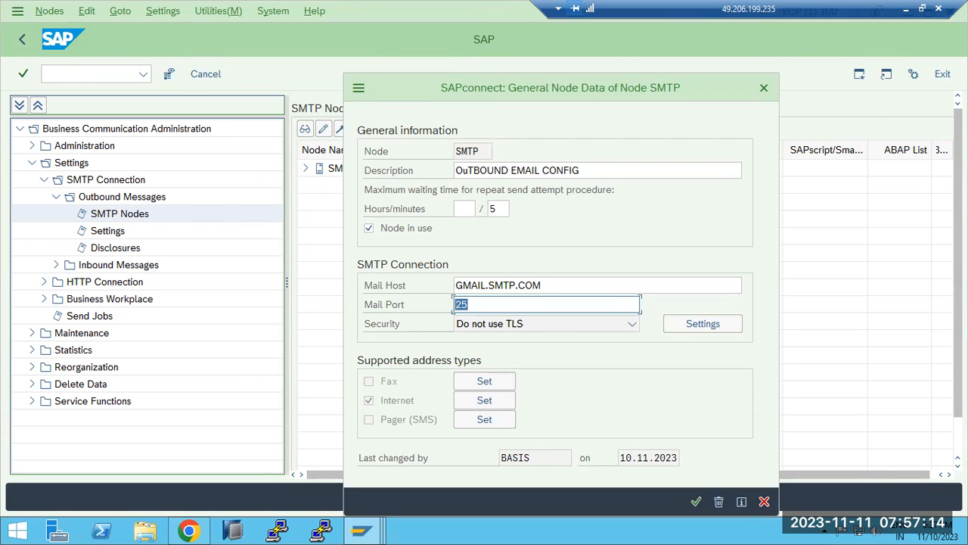
pyautogui.write('25')
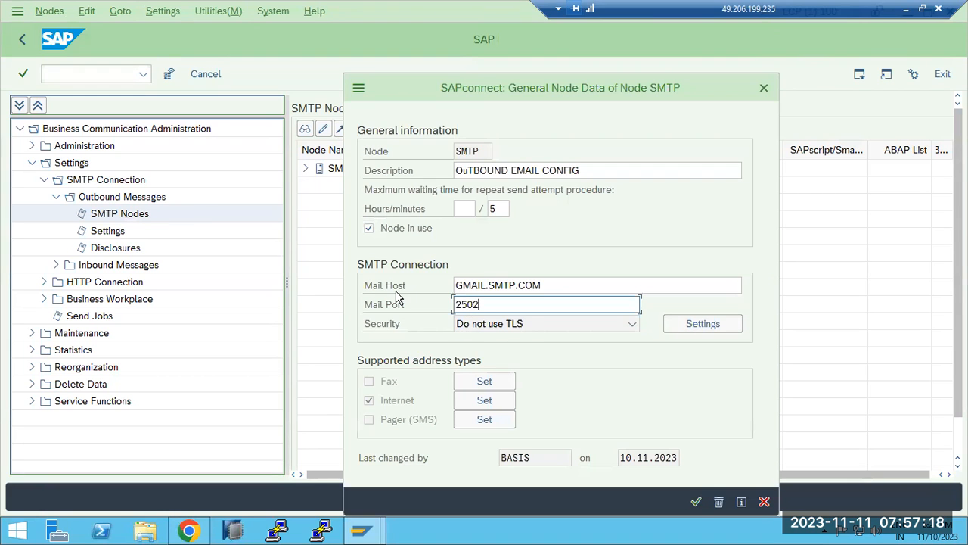
pyautogui.click(696, 502)
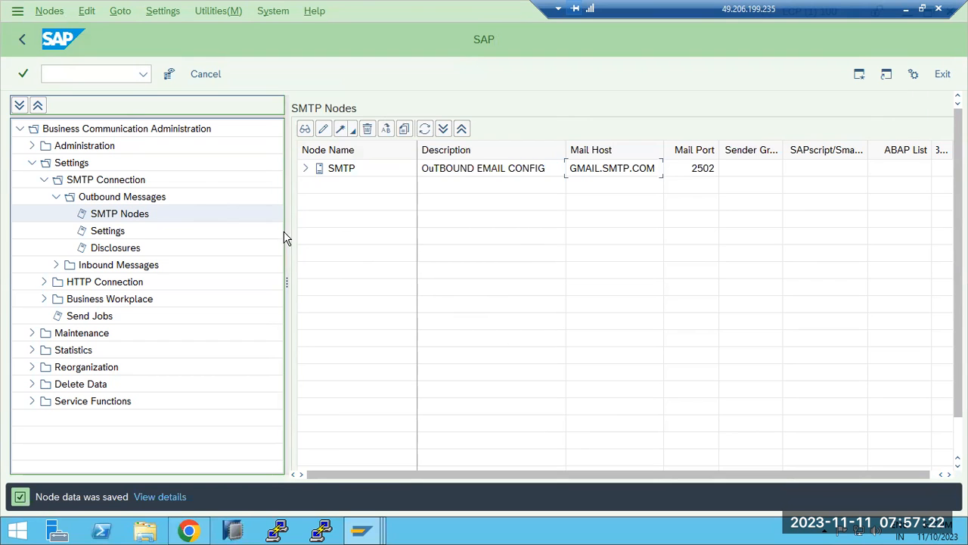
pyautogui.click(22, 41)
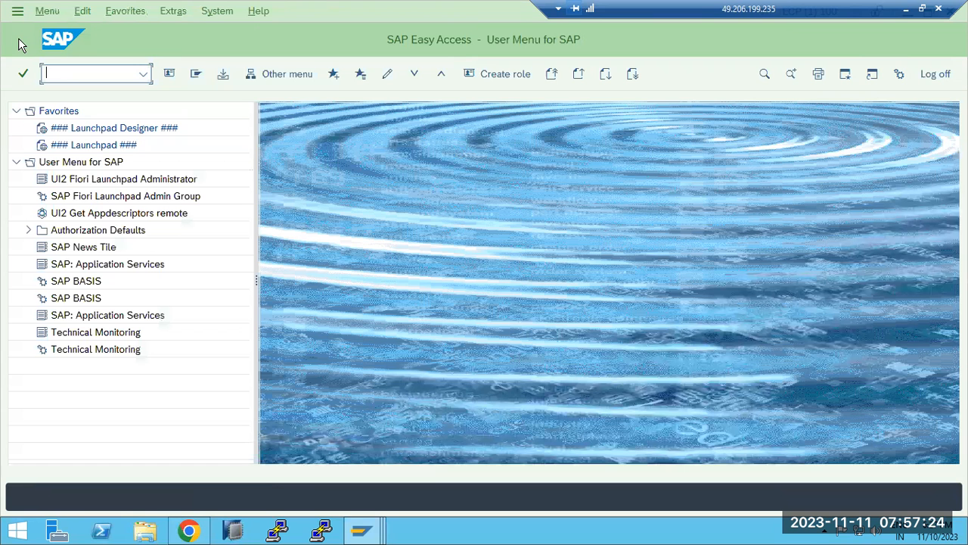
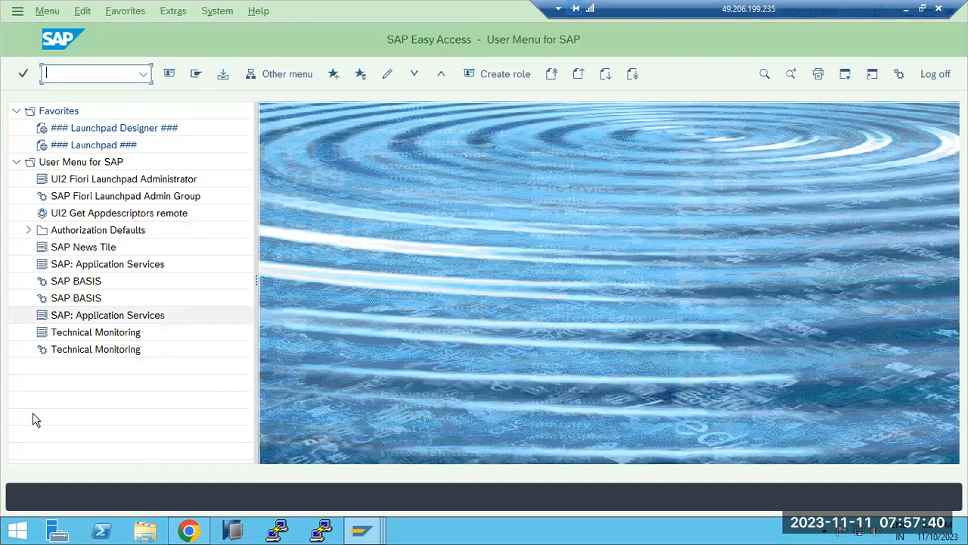
# Close the irctc.co.in tab and the 500 server error tab, exiting Chrome entirely
pyautogui.click(188, 532)
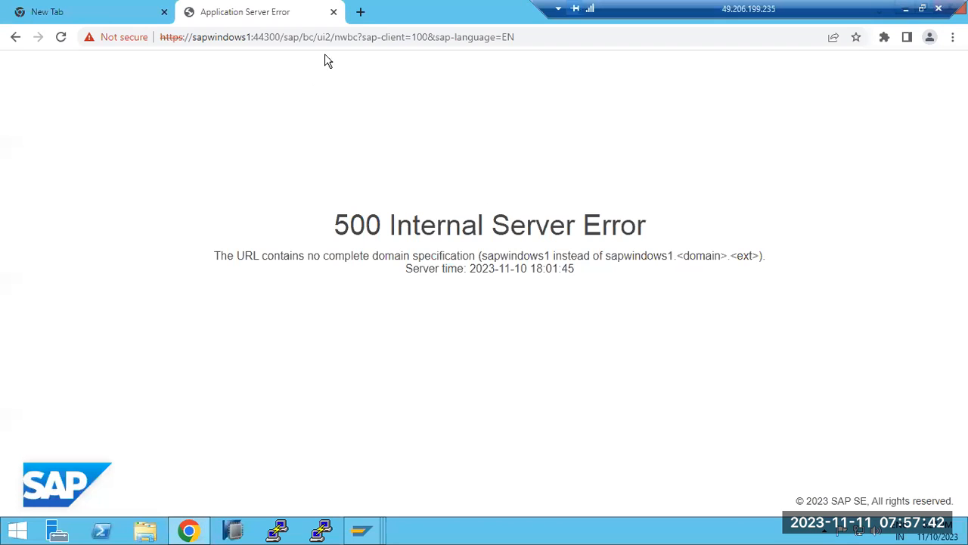
pyautogui.click(362, 12)
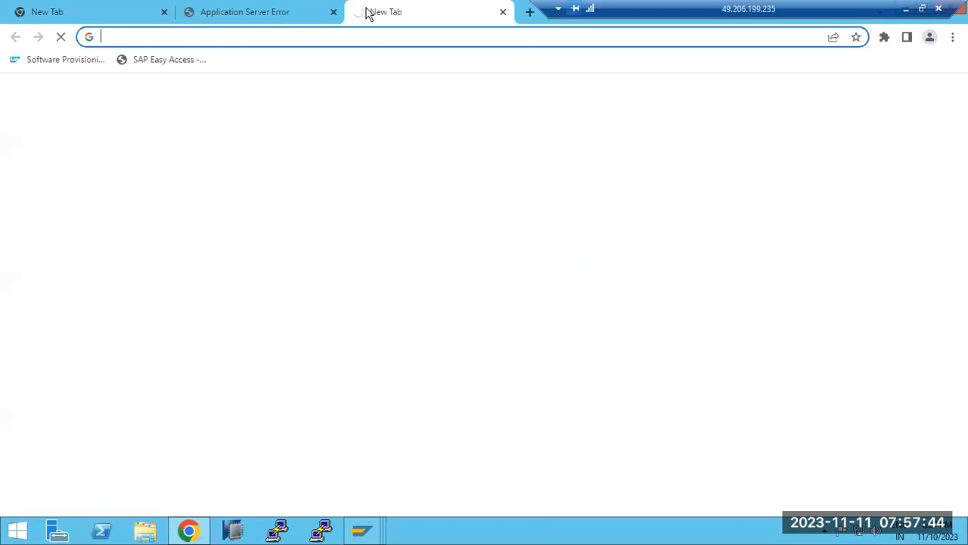
pyautogui.write('irctc')
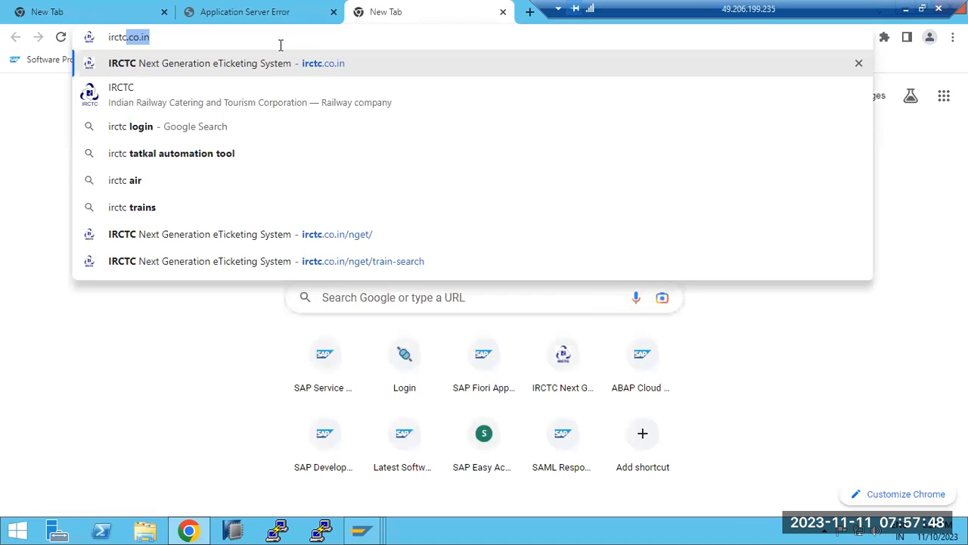
pyautogui.write('.co.in')
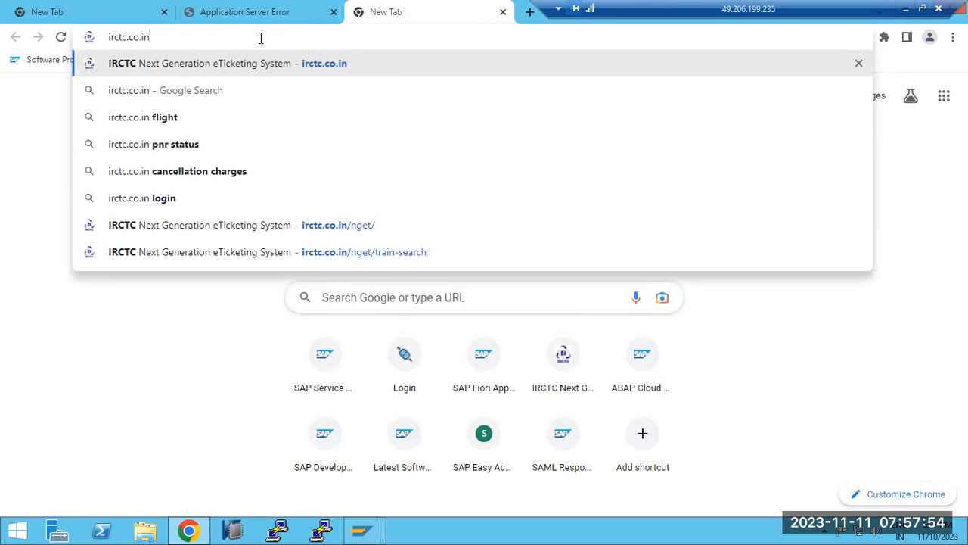
pyautogui.click(503, 12)
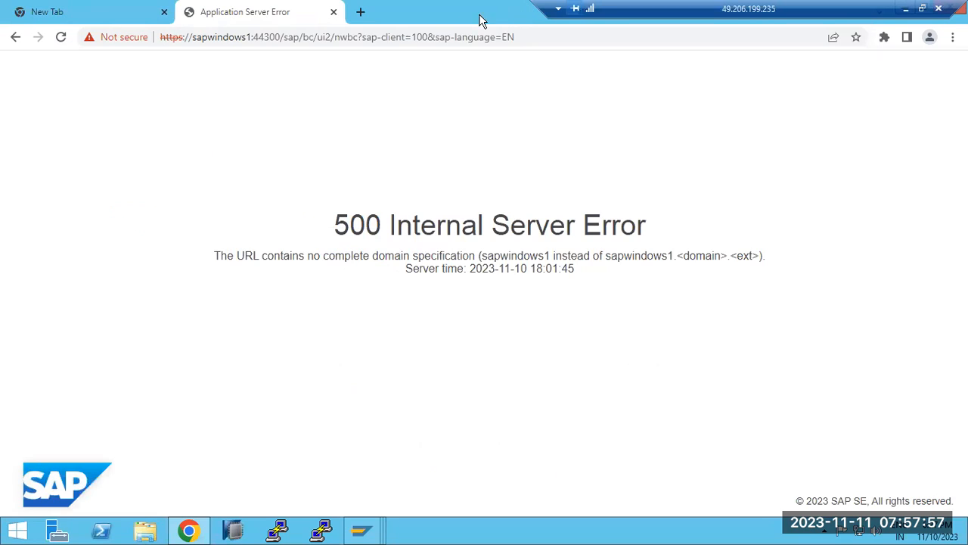
pyautogui.click(333, 14)
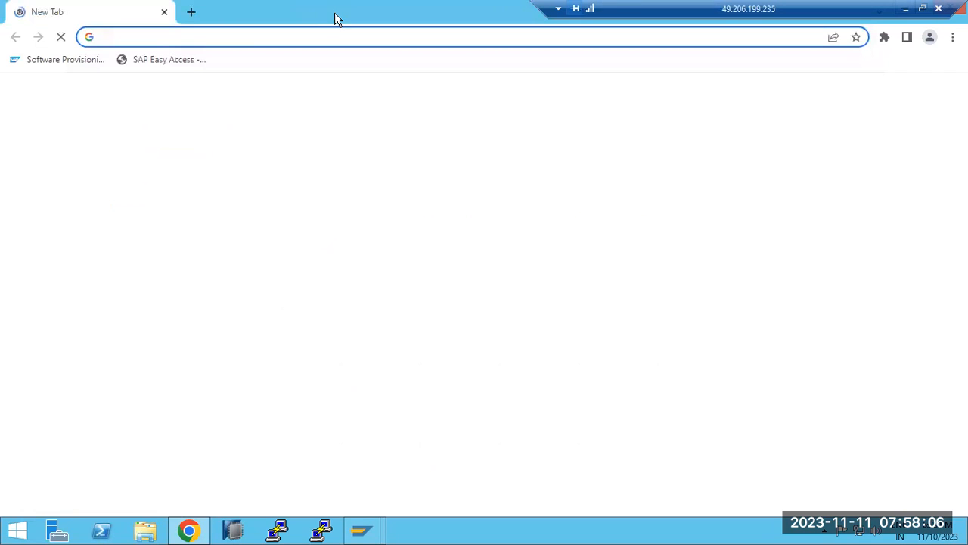
pyautogui.click(165, 11)
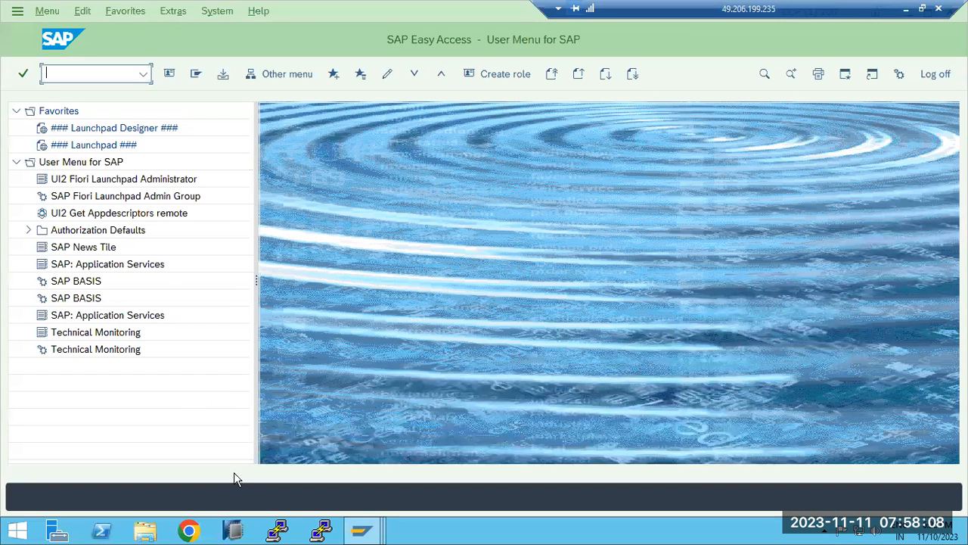
pyautogui.click(361, 533)
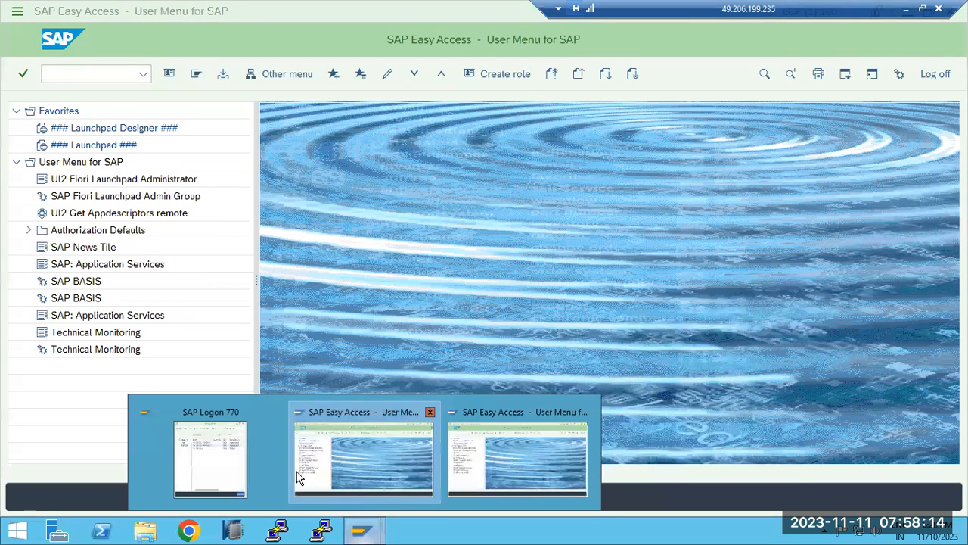
pyautogui.click(357, 454)
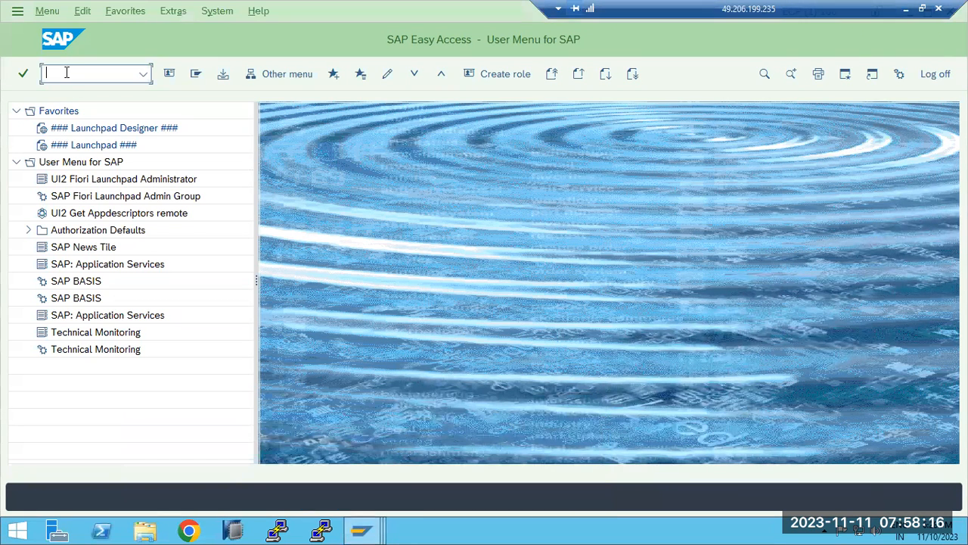
pyautogui.write('sbwp')
pyautogui.press('Return')
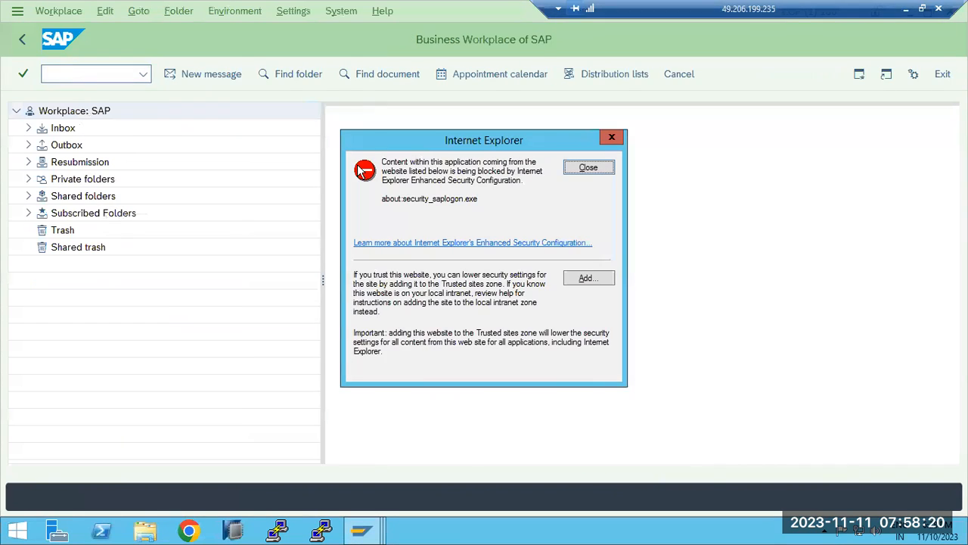
pyautogui.click(572, 169)
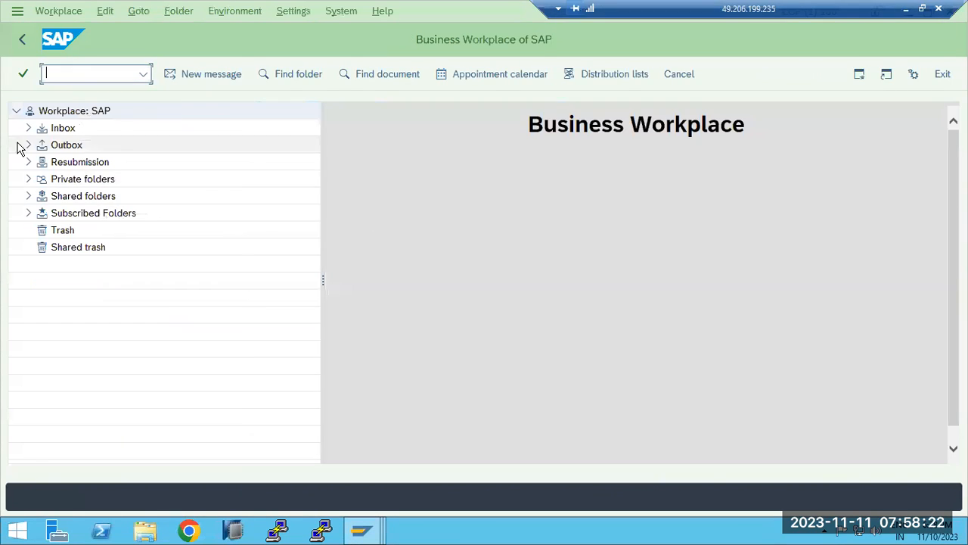
pyautogui.click(22, 44)
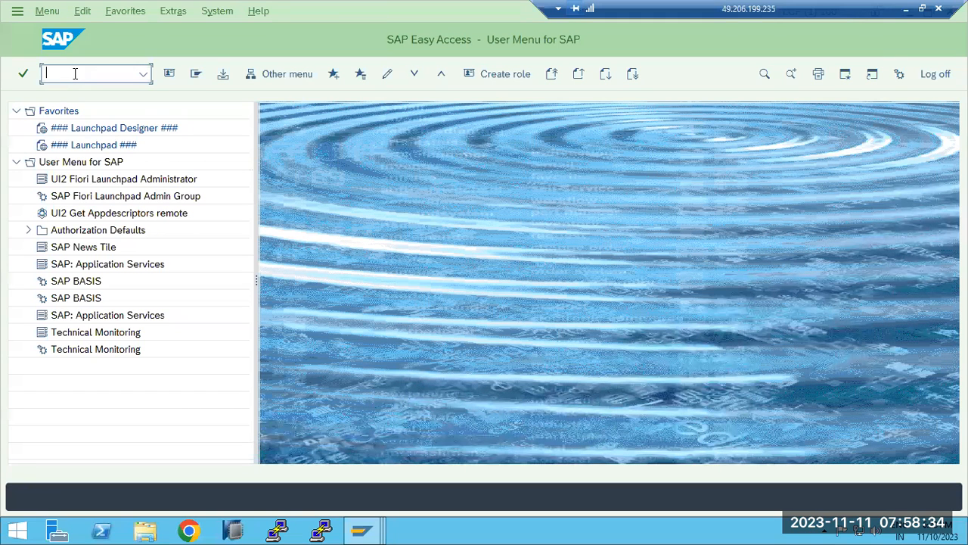
# Run SCOT and open the Inbound Messages Settings and Inbound Processing, checking communication types unchanged
pyautogui.write('t')
pyautogui.press('Return')
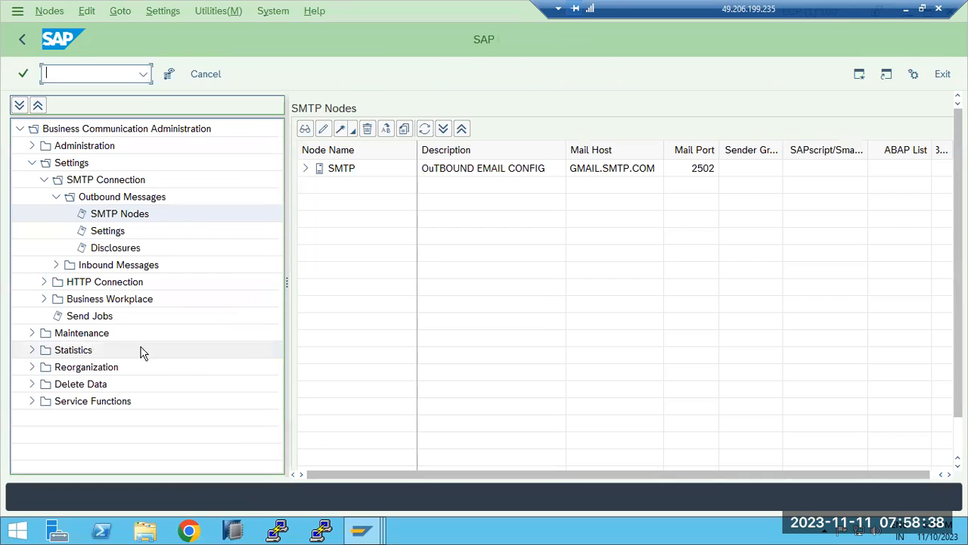
pyautogui.click(56, 264)
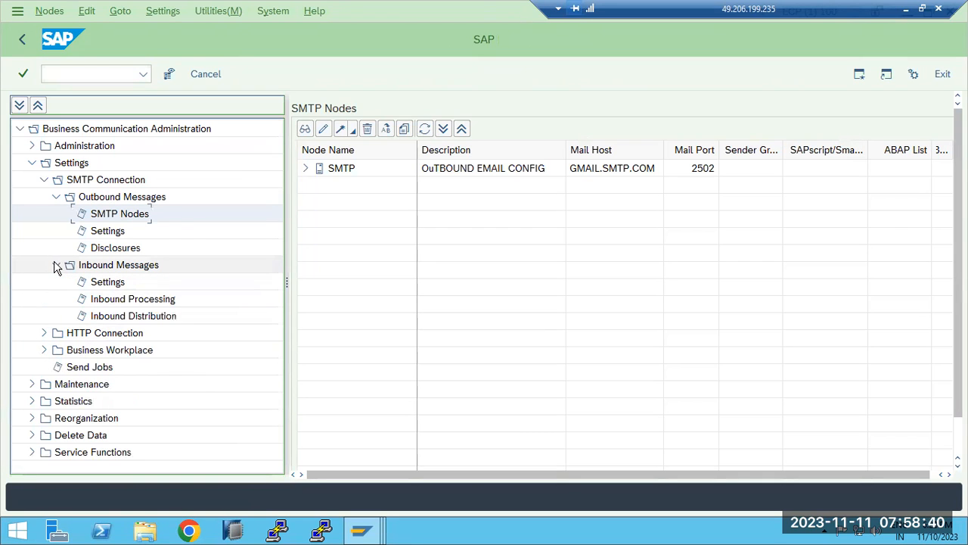
pyautogui.click(104, 284)
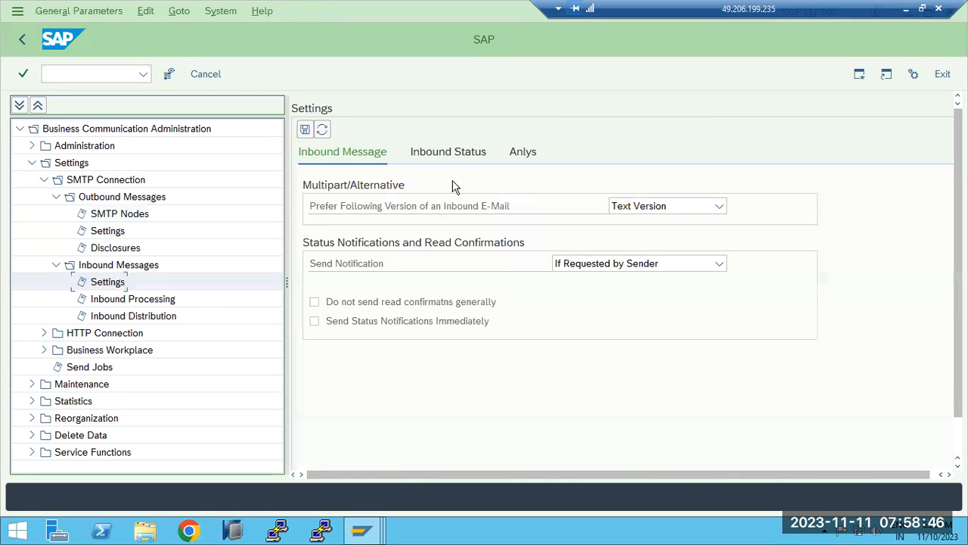
pyautogui.click(149, 301)
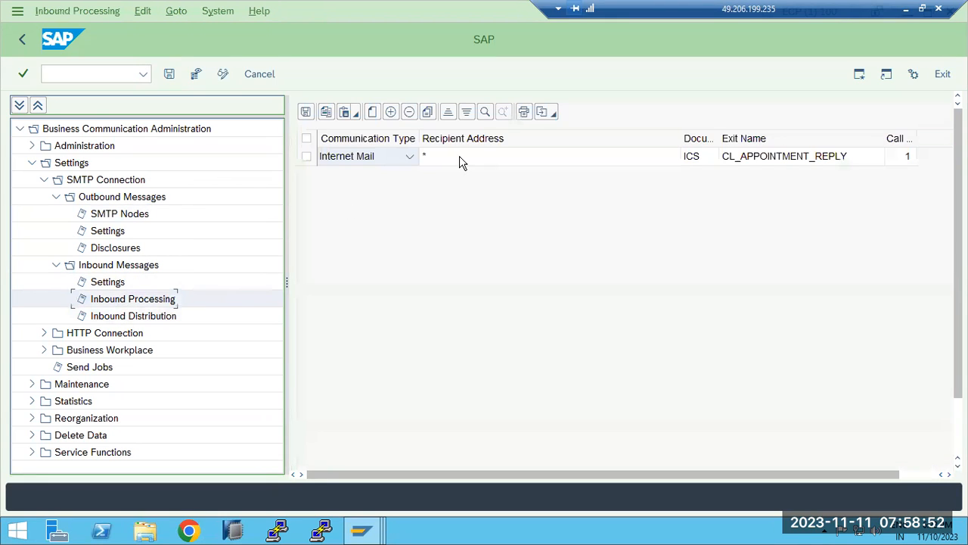
pyautogui.click(408, 158)
pyautogui.click(408, 157)
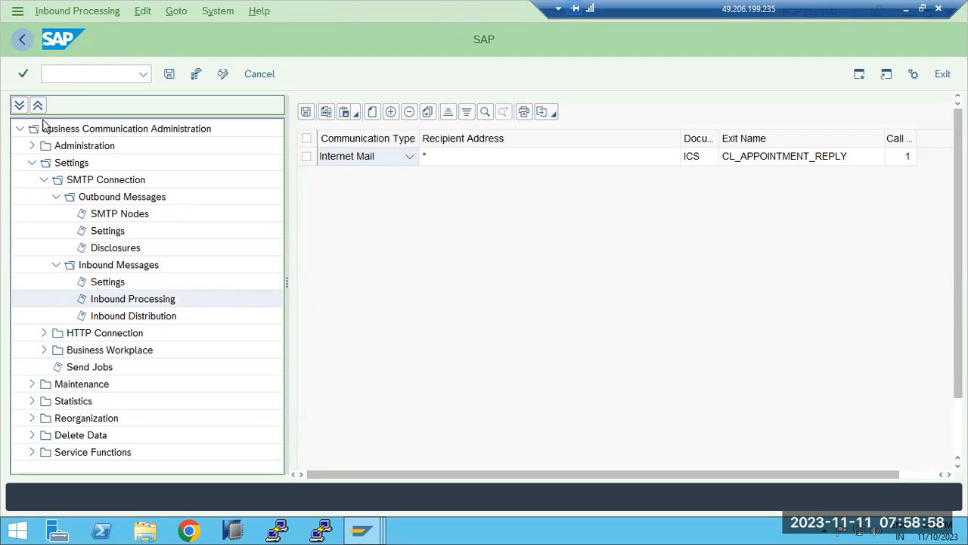
# Review the Outbound and Inbound Messages branches and the wildcard recipient address entry
pyautogui.click(85, 196)
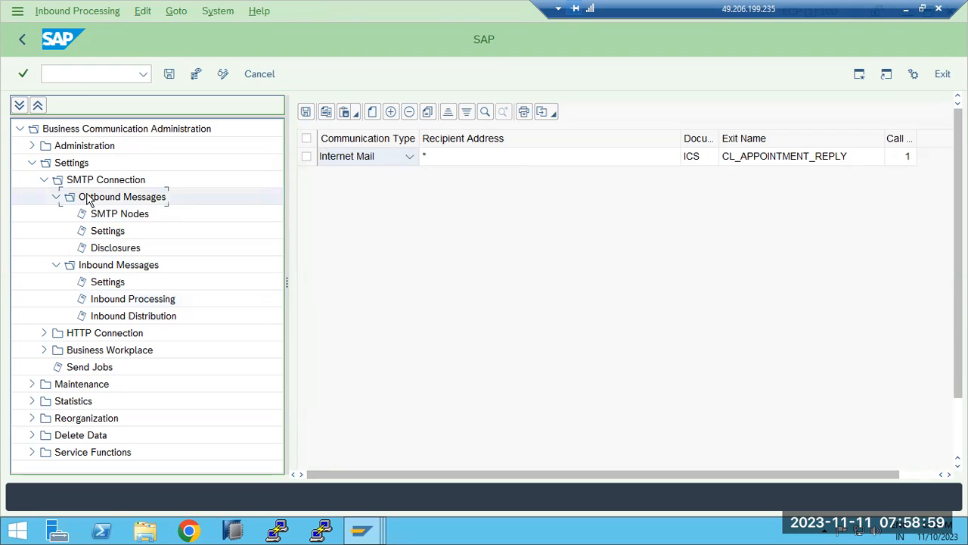
pyautogui.click(109, 265)
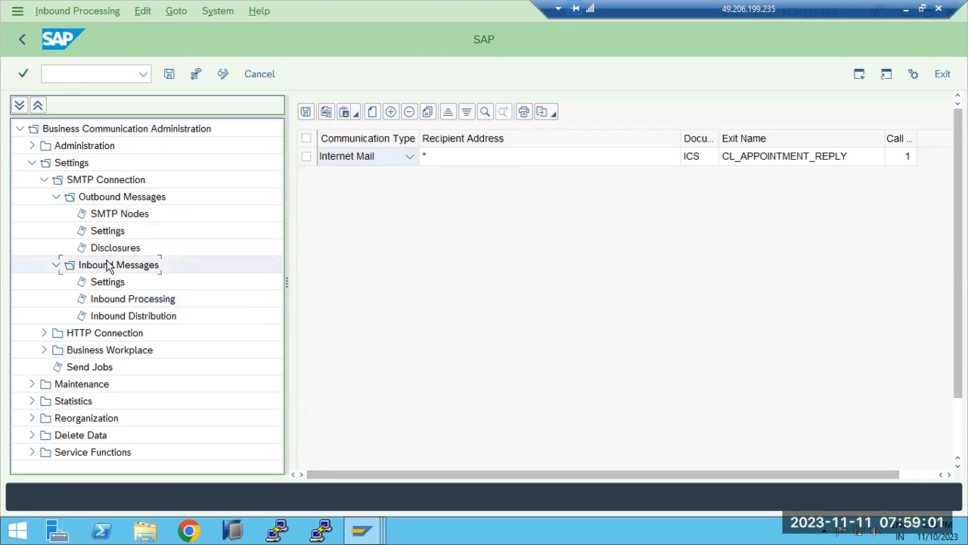
pyautogui.click(476, 167)
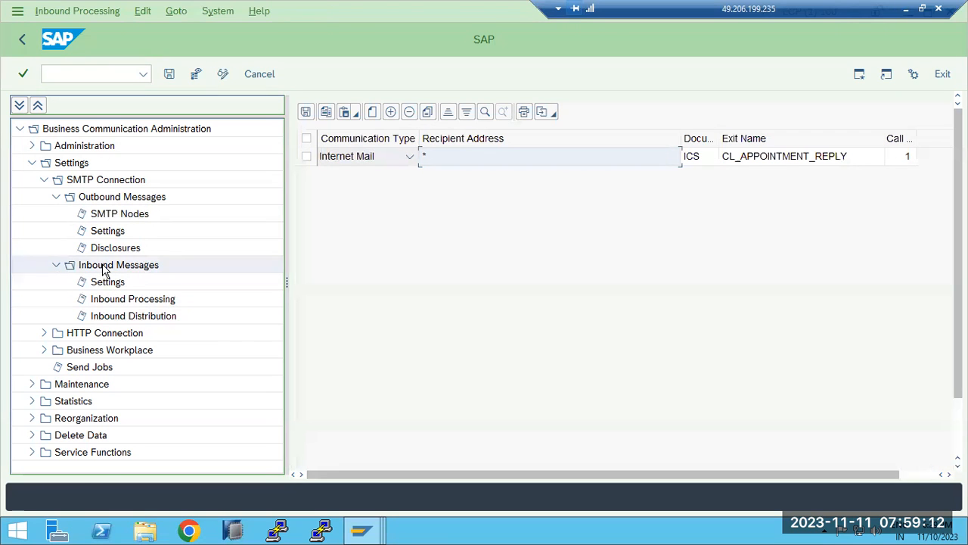
pyautogui.click(97, 201)
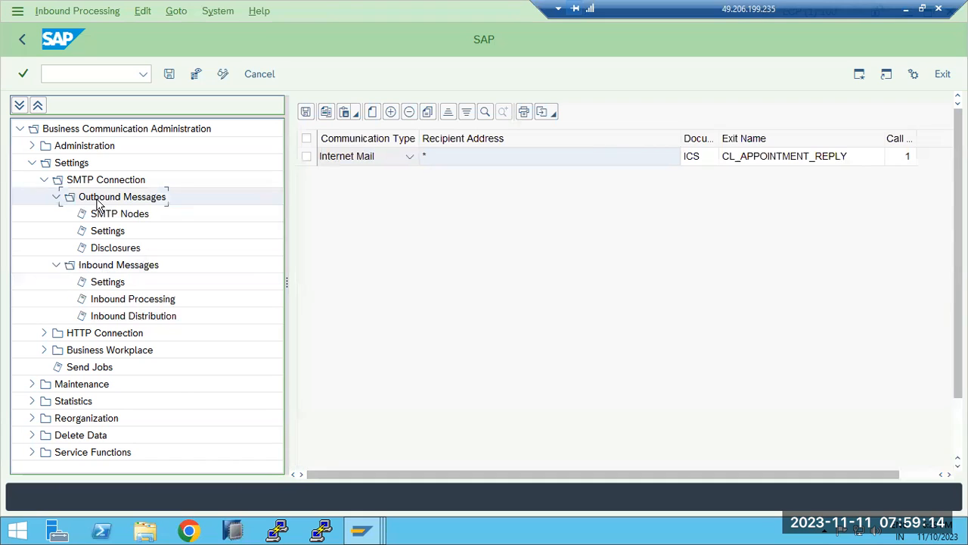
pyautogui.click(91, 272)
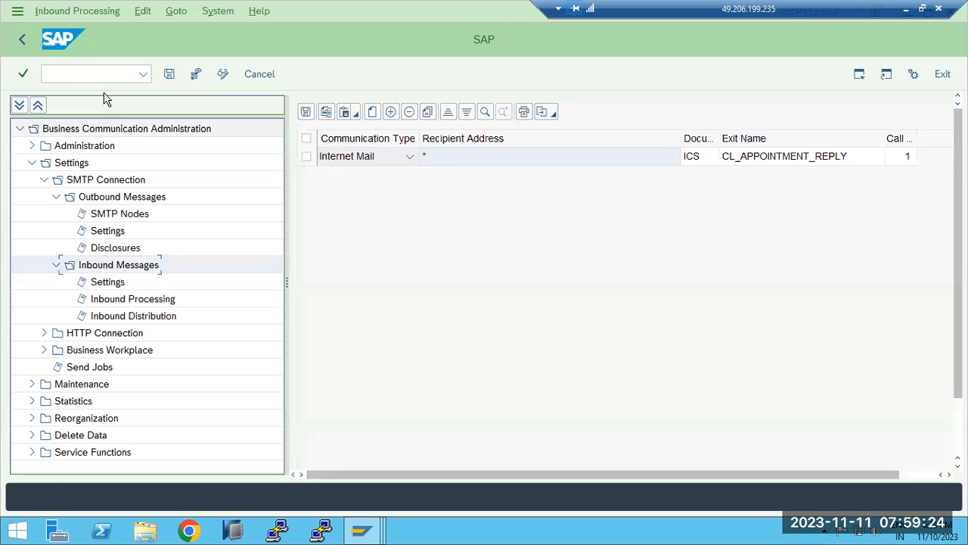
# Back out of SAPconnect administration to Easy Access and minimize the remote session
pyautogui.click(23, 40)
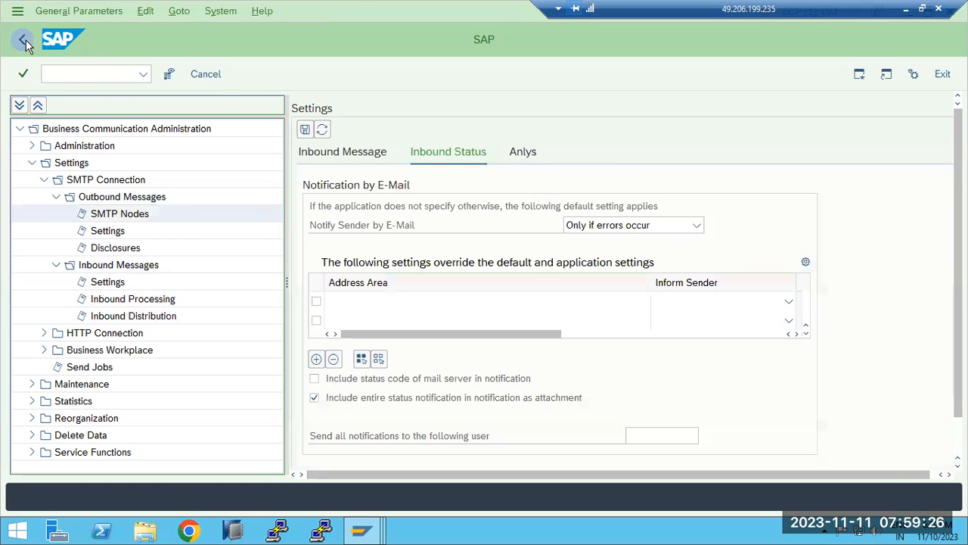
pyautogui.click(23, 42)
pyautogui.click(23, 42)
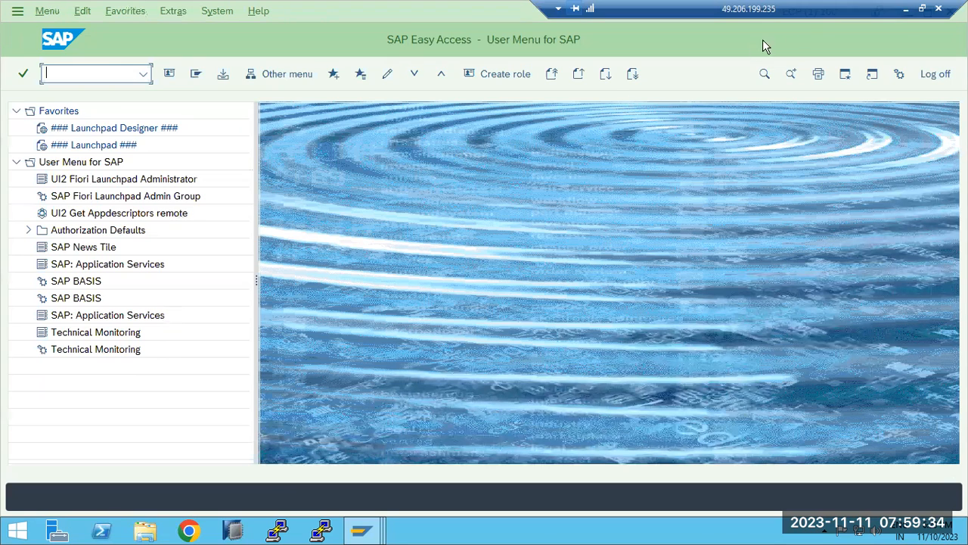
pyautogui.click(906, 8)
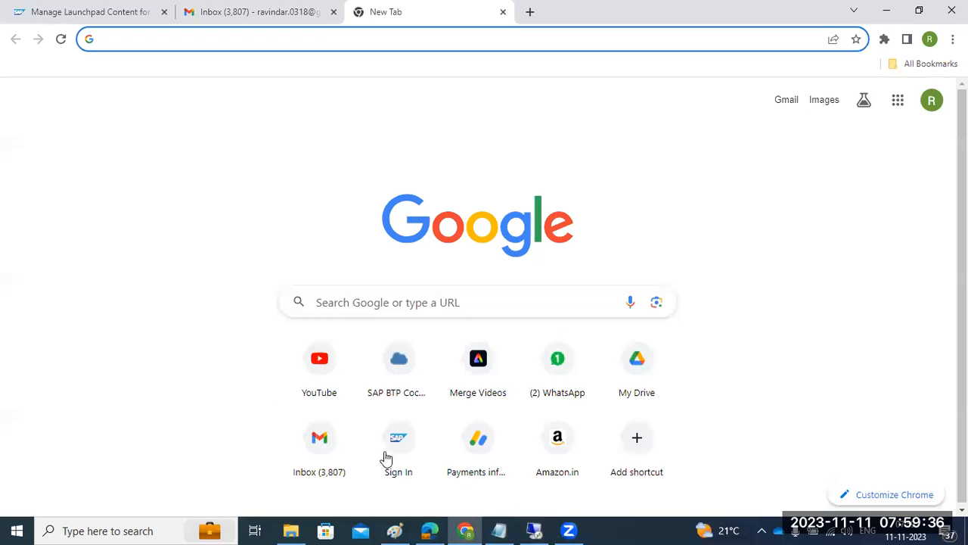
# Draw two rounded boxes in Paint, one below the notes and one up to the right
pyautogui.click(395, 530)
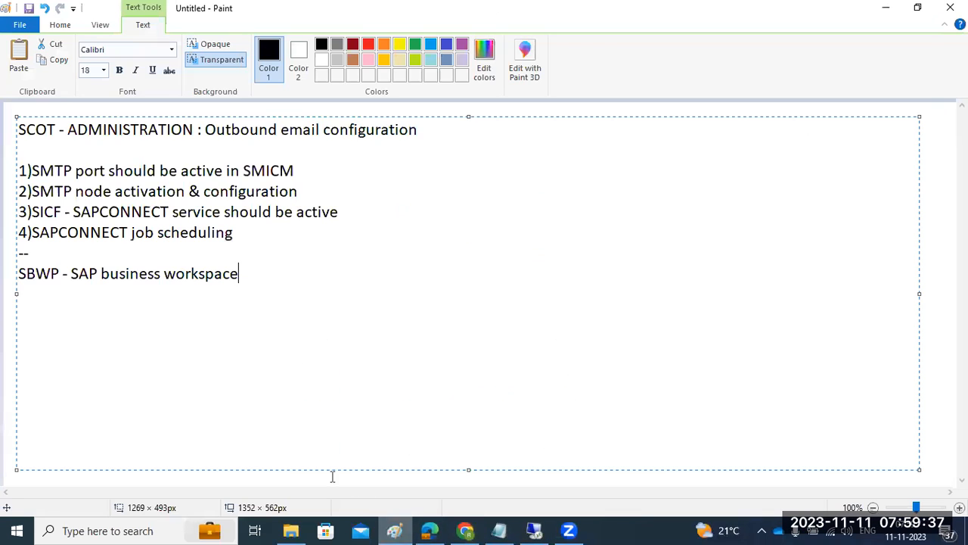
pyautogui.click(14, 338)
pyautogui.click(325, 45)
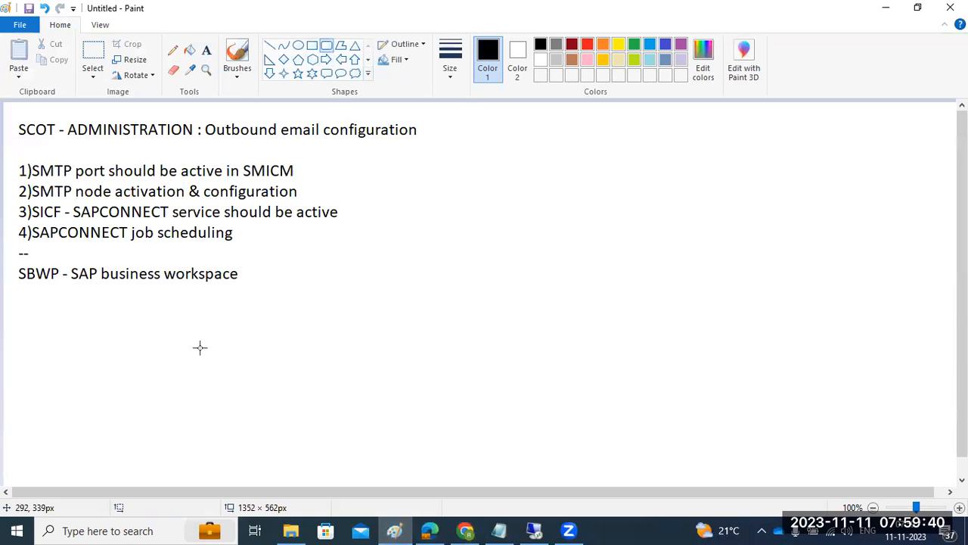
pyautogui.moveTo(143, 314); pyautogui.dragTo(212, 395)
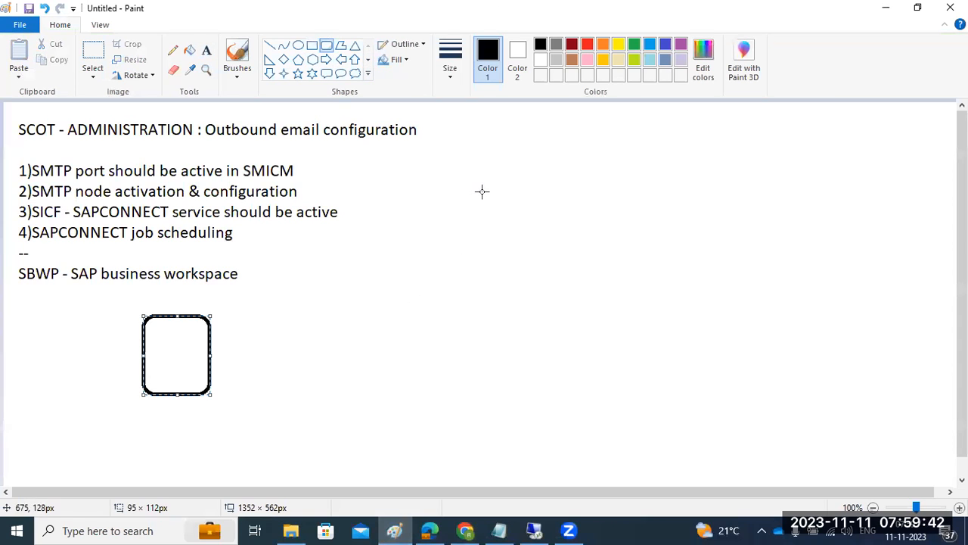
pyautogui.moveTo(481, 191); pyautogui.dragTo(557, 278)
# Connect the lower-left box to the top box with an arrowed line
pyautogui.click(269, 47)
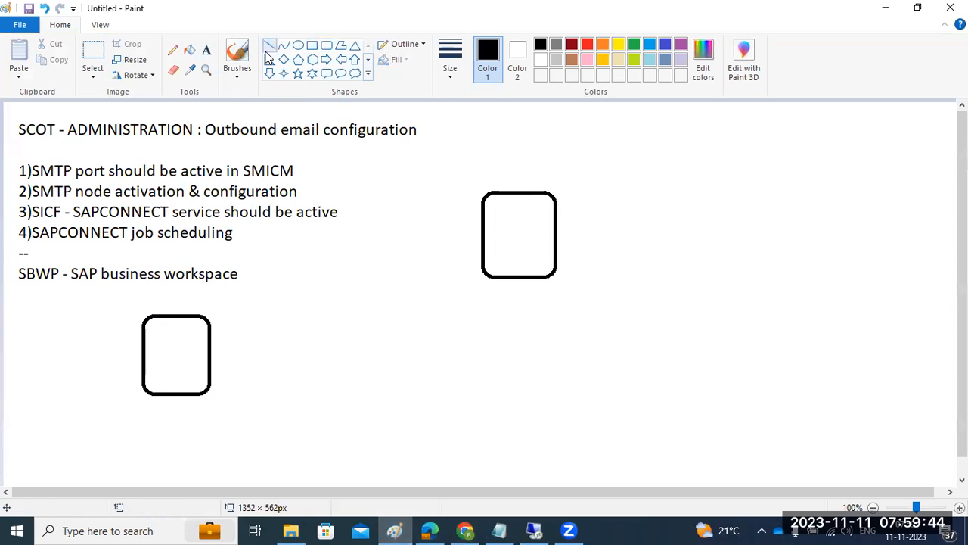
pyautogui.moveTo(196, 346)
pyautogui.mouseDown()
pyautogui.moveTo(511, 233)
pyautogui.moveTo(499, 230)
pyautogui.moveTo(515, 234)
pyautogui.mouseUp()
pyautogui.moveTo(515, 233); pyautogui.dragTo(504, 253)
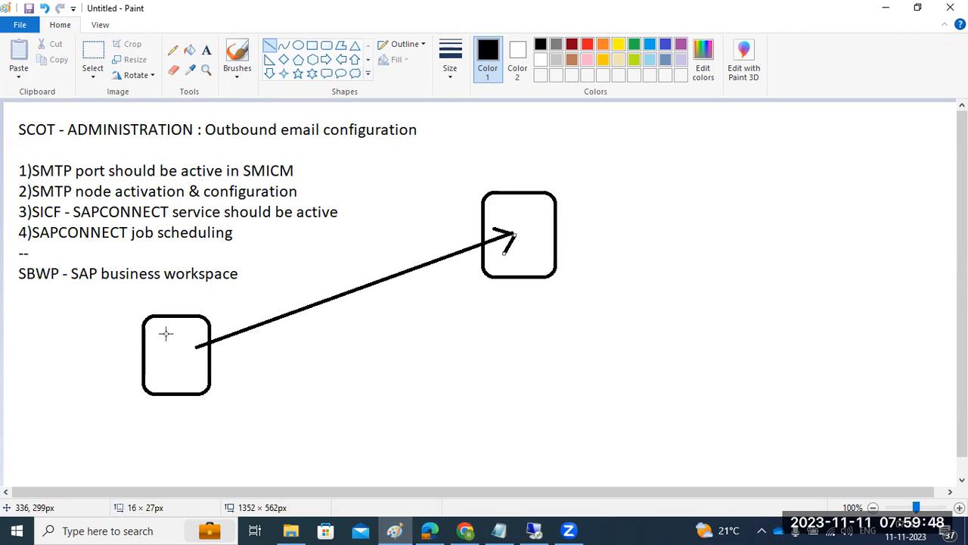
pyautogui.moveTo(160, 345)
pyautogui.mouseDown()
pyautogui.moveTo(193, 345)
pyautogui.moveTo(193, 362)
pyautogui.moveTo(181, 333)
pyautogui.mouseUp()
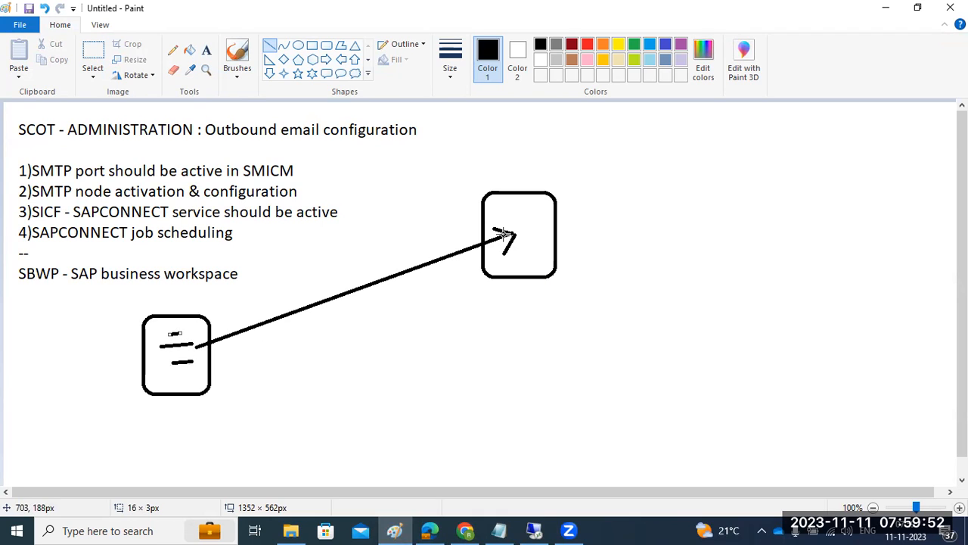
pyautogui.moveTo(513, 236); pyautogui.dragTo(507, 254)
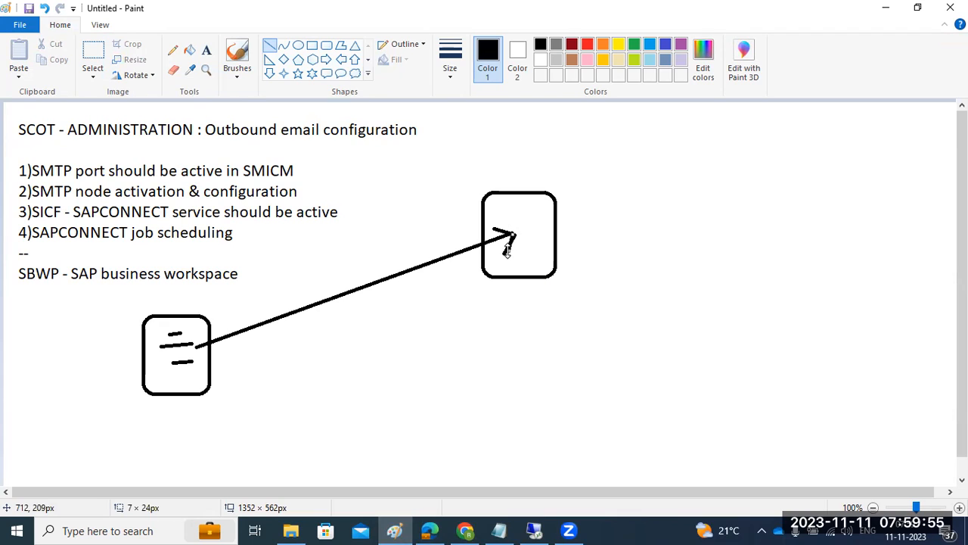
# Draw a small square at the right and a line from the top box into it
pyautogui.click(311, 47)
pyautogui.moveTo(800, 347); pyautogui.dragTo(853, 407)
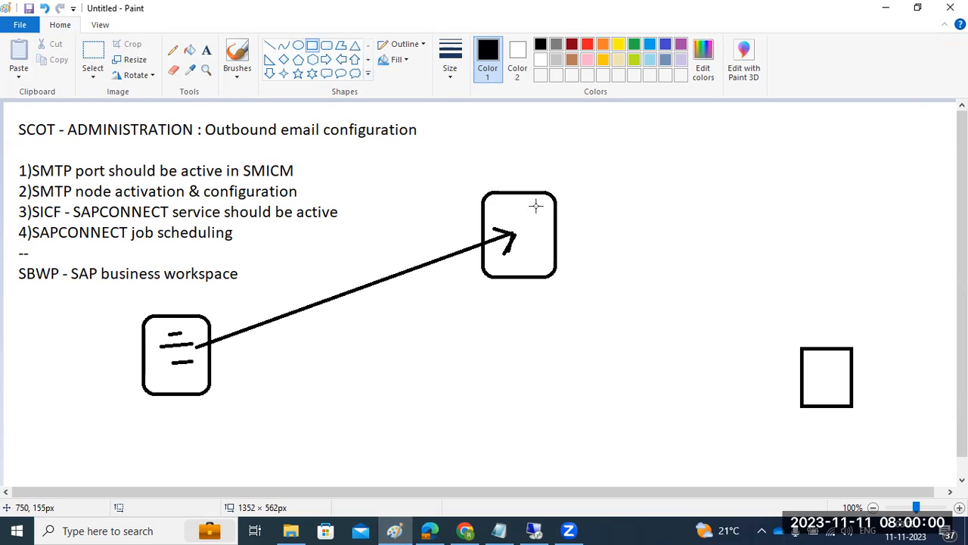
pyautogui.click(269, 46)
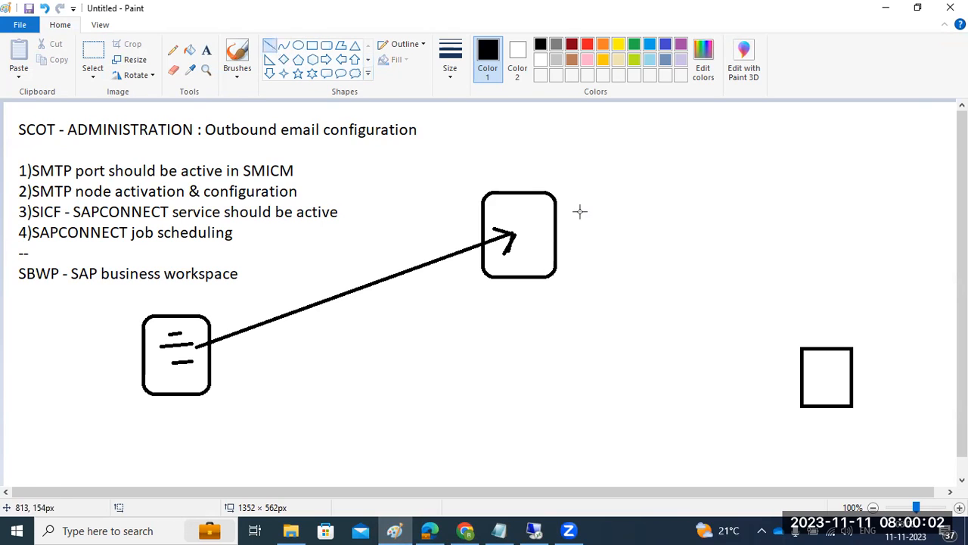
pyautogui.moveTo(529, 218)
pyautogui.mouseDown()
pyautogui.moveTo(779, 339)
pyautogui.moveTo(822, 374)
pyautogui.mouseUp()
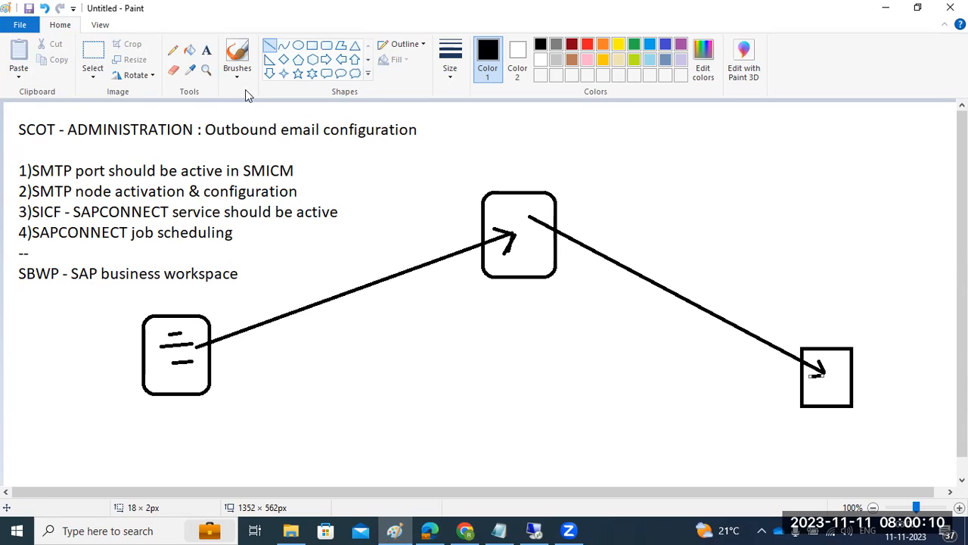
# Label the right arrow OUTBOUND, the left arrow INBOUND, and the top box SAP, then return to SAP
pyautogui.click(206, 51)
pyautogui.click(634, 253)
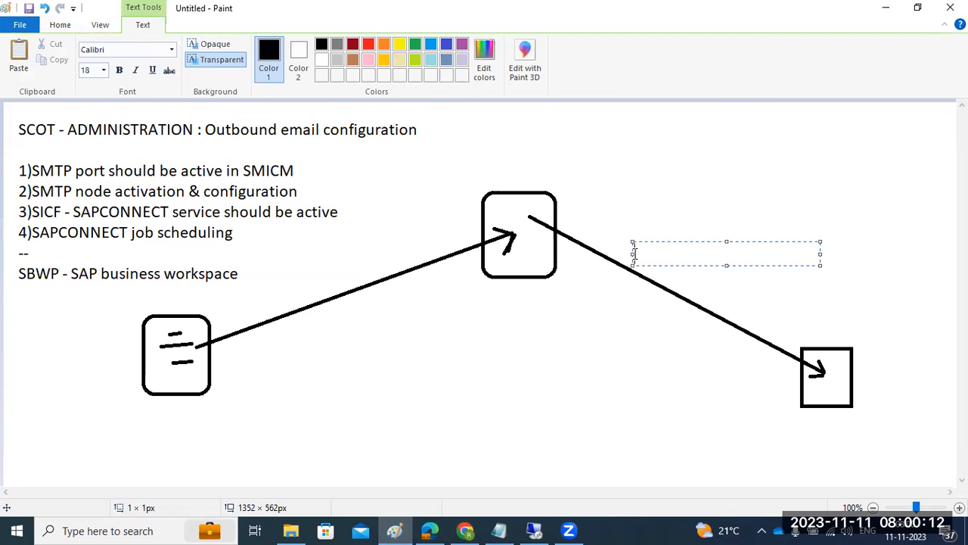
pyautogui.write('OUTBOUND')
pyautogui.click(284, 294)
pyautogui.write('INBOUND')
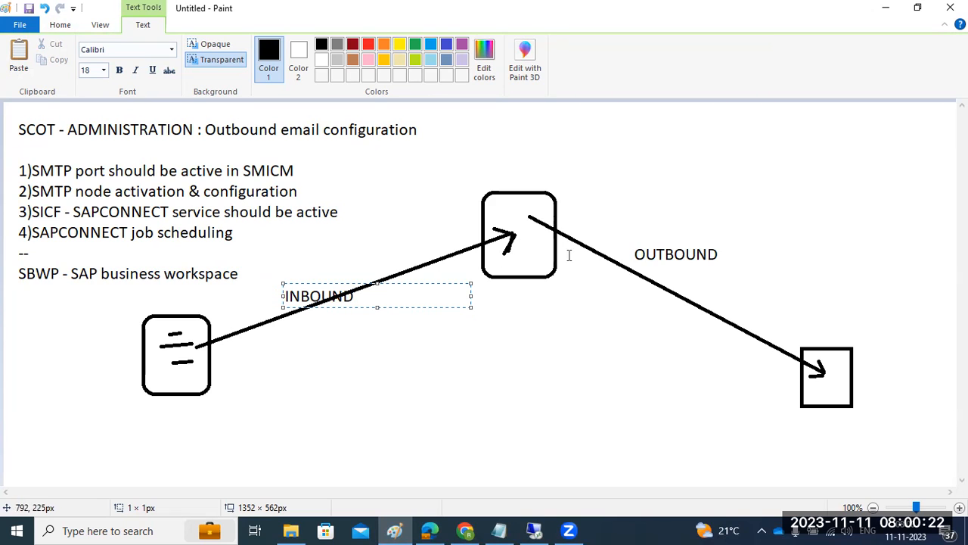
pyautogui.click(499, 298)
pyautogui.write('SAP')
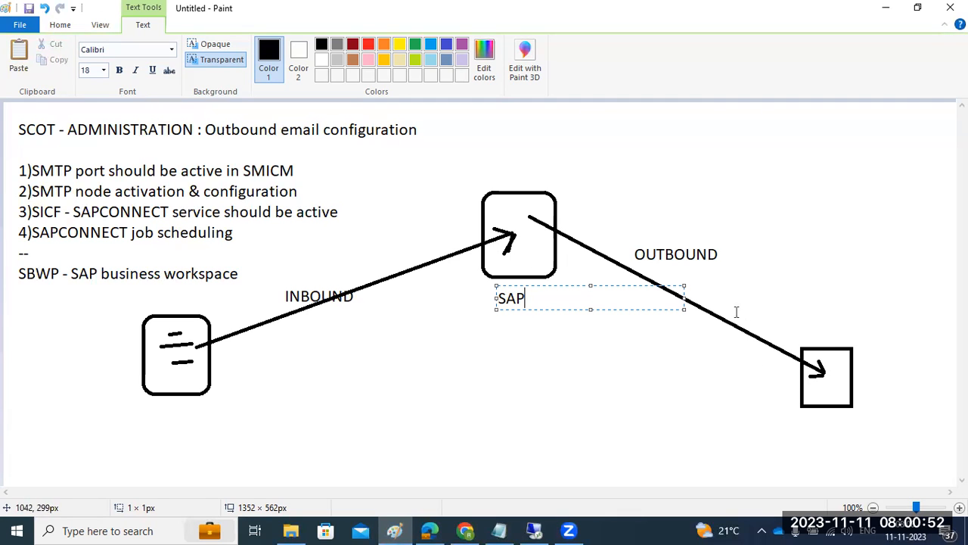
pyautogui.click(534, 530)
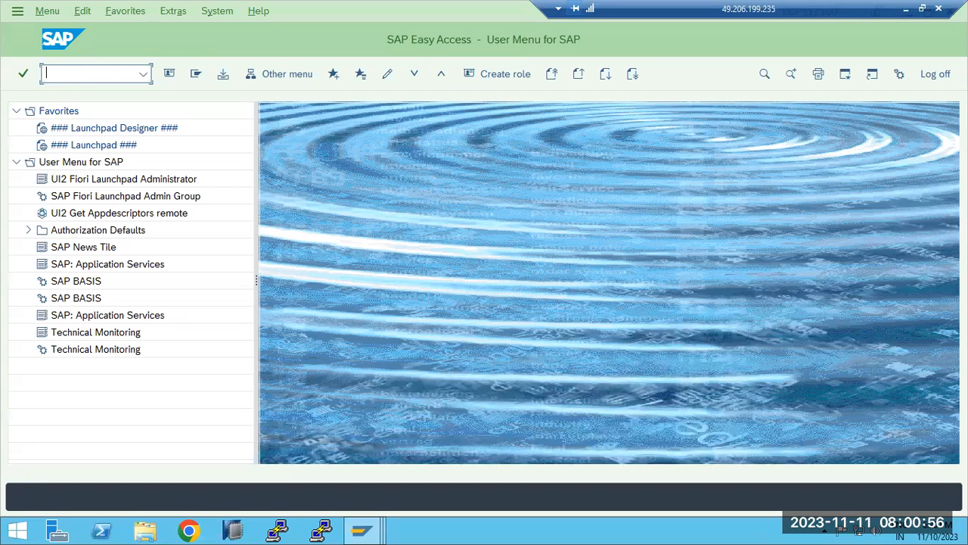
# Show SCOT's SMTP nodes, then run /nsoin to list inbound send requests
pyautogui.press('Return')
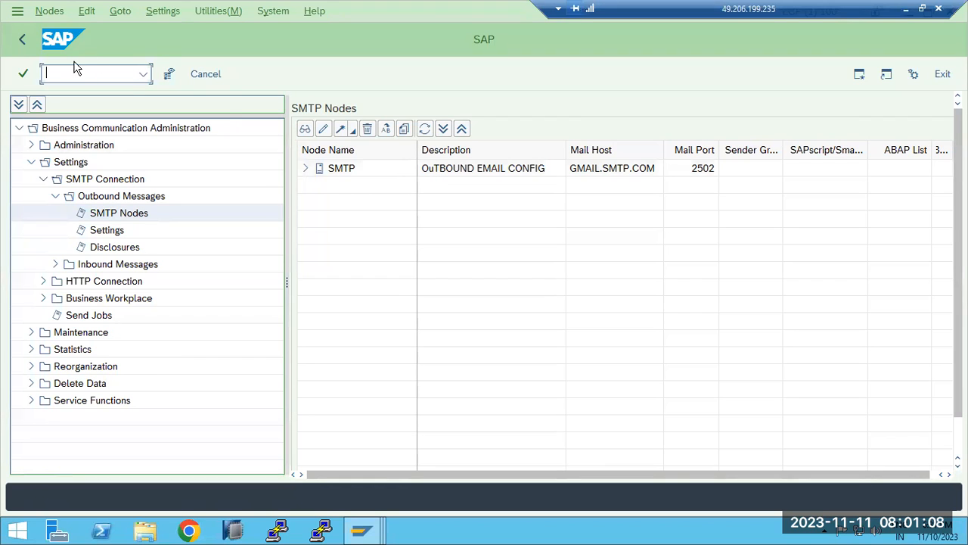
pyautogui.write('/nsoin')
pyautogui.press('Return')
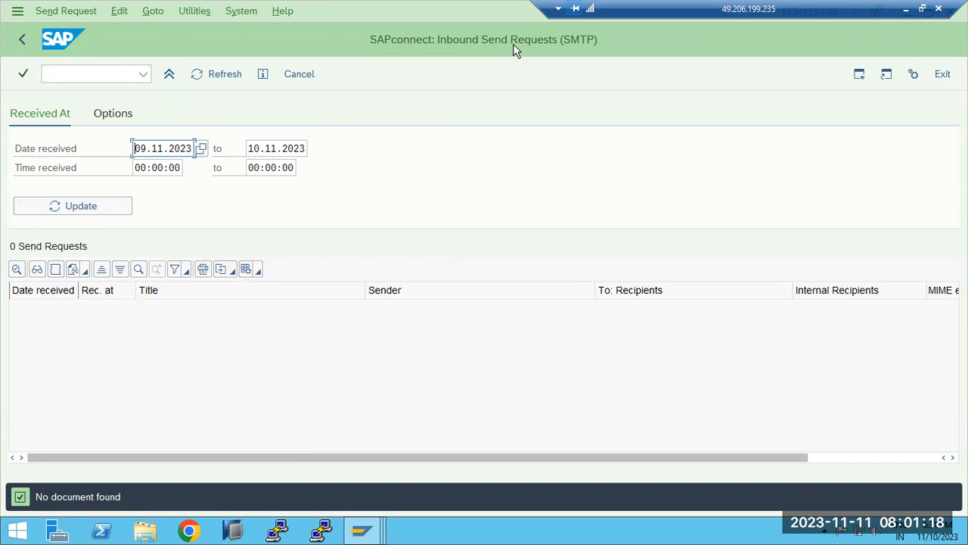
# Add a two-line note under the diagram: 'SOST -outboundd emails' and 'SOIN - Inbound emails'
pyautogui.click(905, 8)
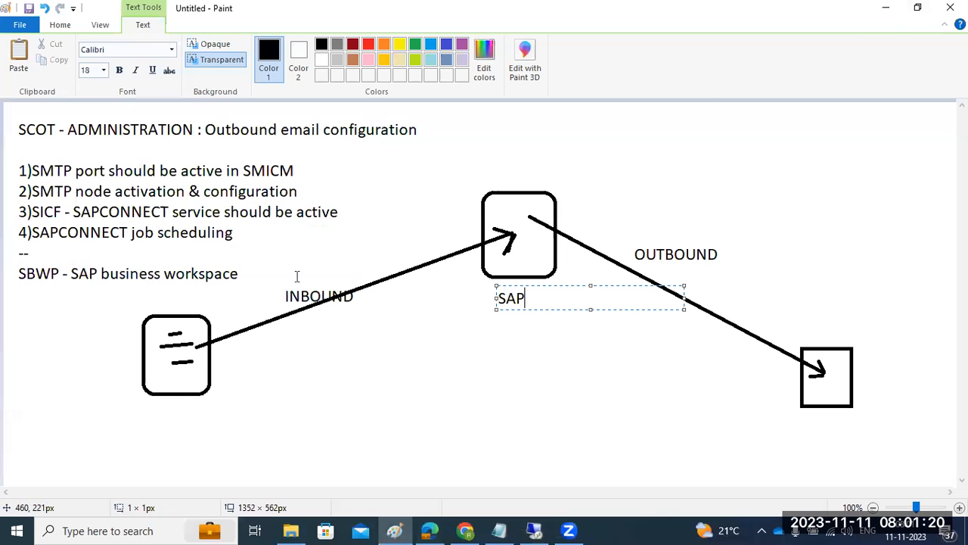
pyautogui.moveTo(231, 374); pyautogui.dragTo(612, 455)
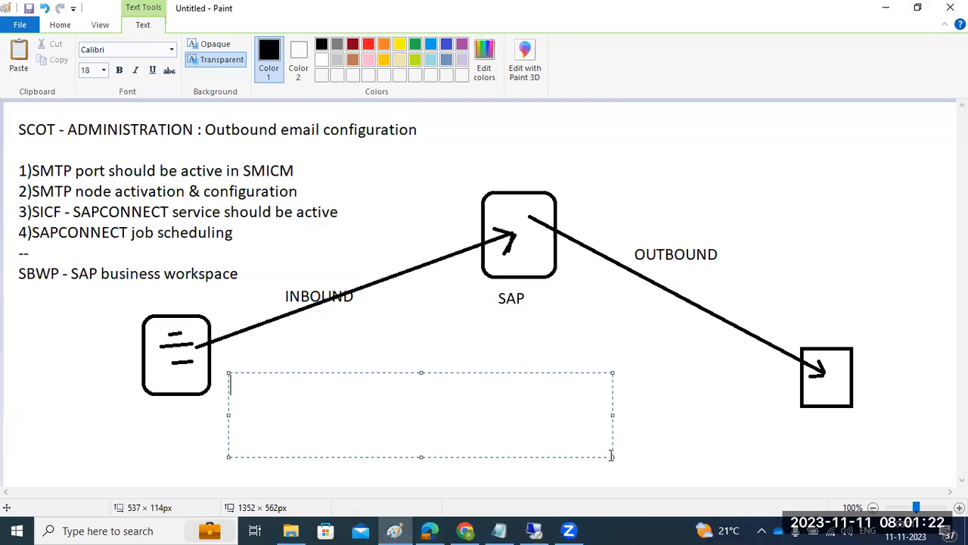
pyautogui.write('SOST -outboundd emaul')
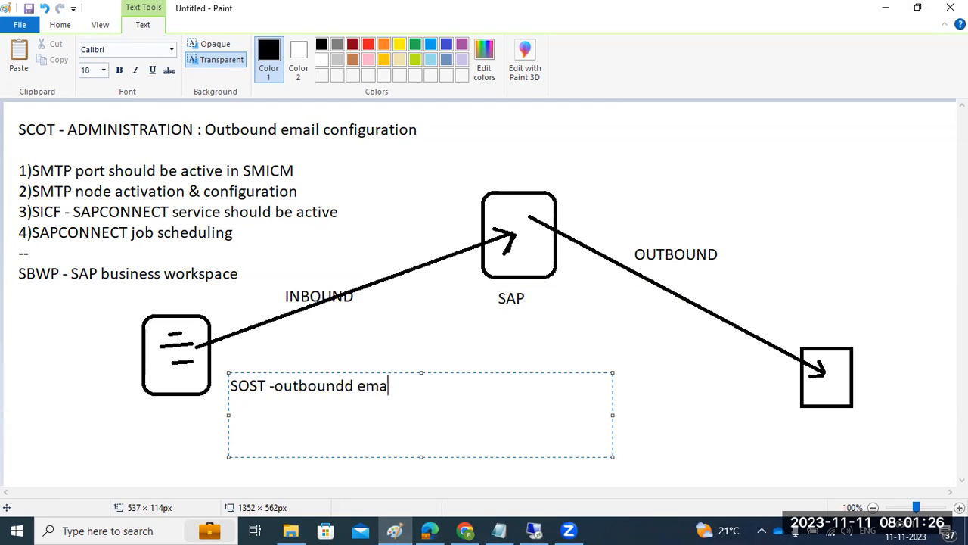
pyautogui.press('BackSpace')
pyautogui.press('BackSpace')
pyautogui.press('BackSpace')
pyautogui.press('BackSpace')
pyautogui.write('ails')
pyautogui.press('Return')
pyautogui.write('SOIN - Inbound emails')
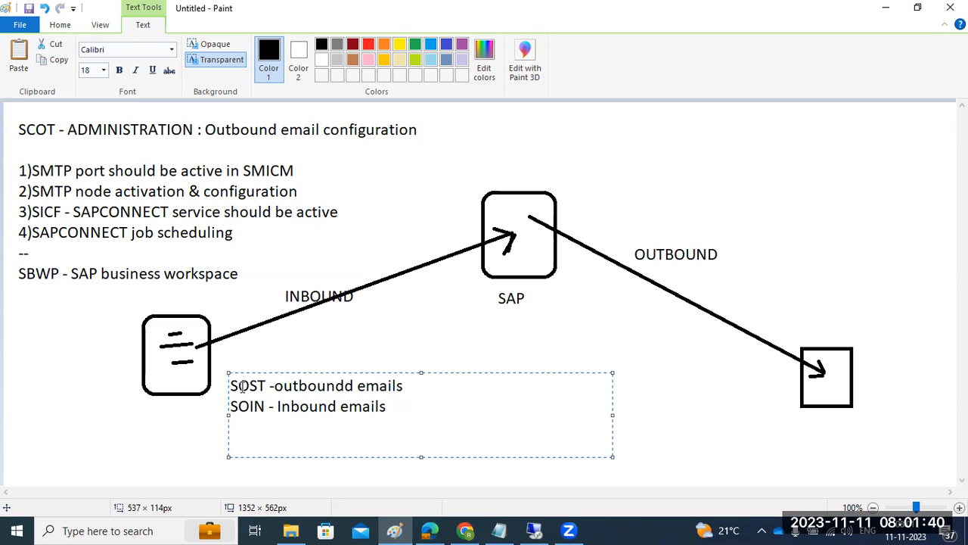
# Highlight the SOST and SOIN terms in the note, then switch back to SAP
pyautogui.moveTo(231, 386); pyautogui.dragTo(260, 388)
pyautogui.moveTo(369, 384); pyautogui.dragTo(406, 386)
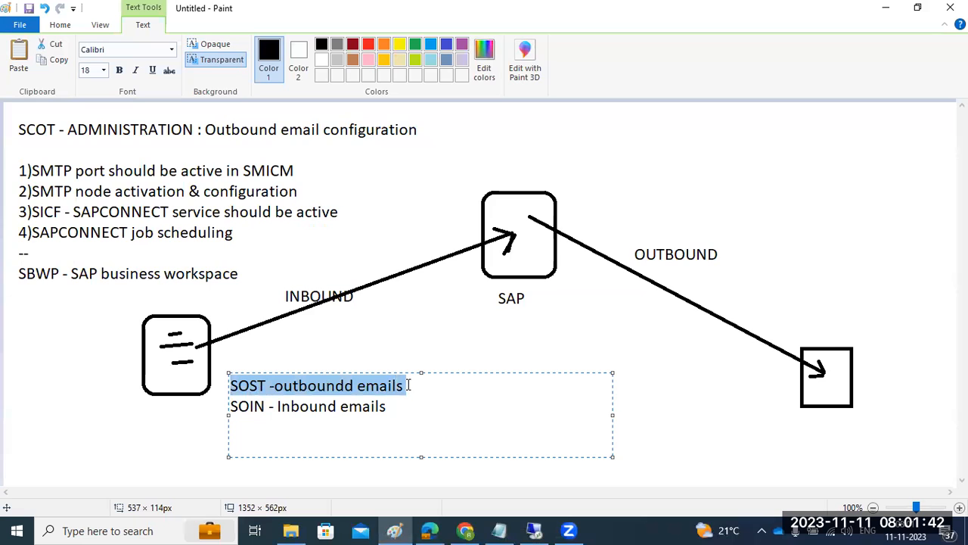
pyautogui.click(254, 409)
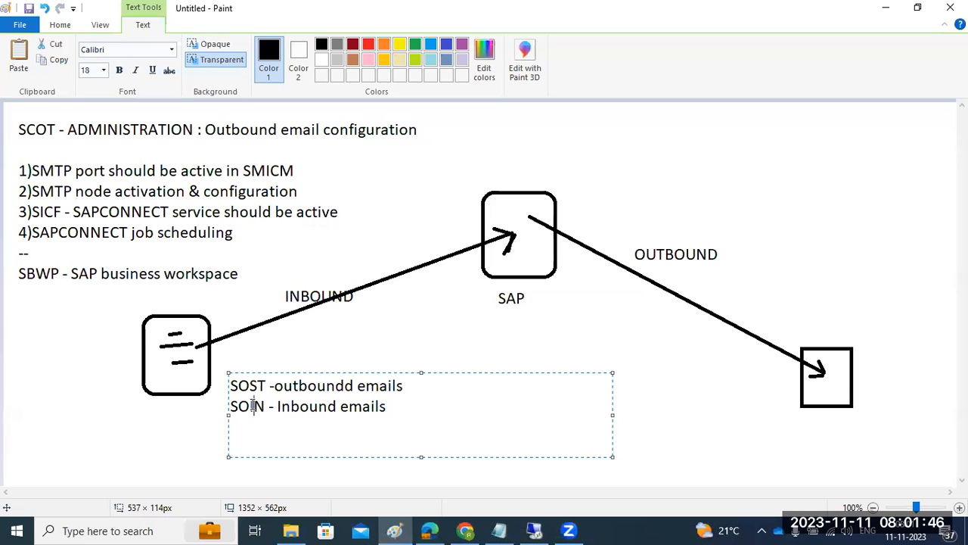
pyautogui.moveTo(253, 406); pyautogui.dragTo(266, 387)
pyautogui.click(534, 530)
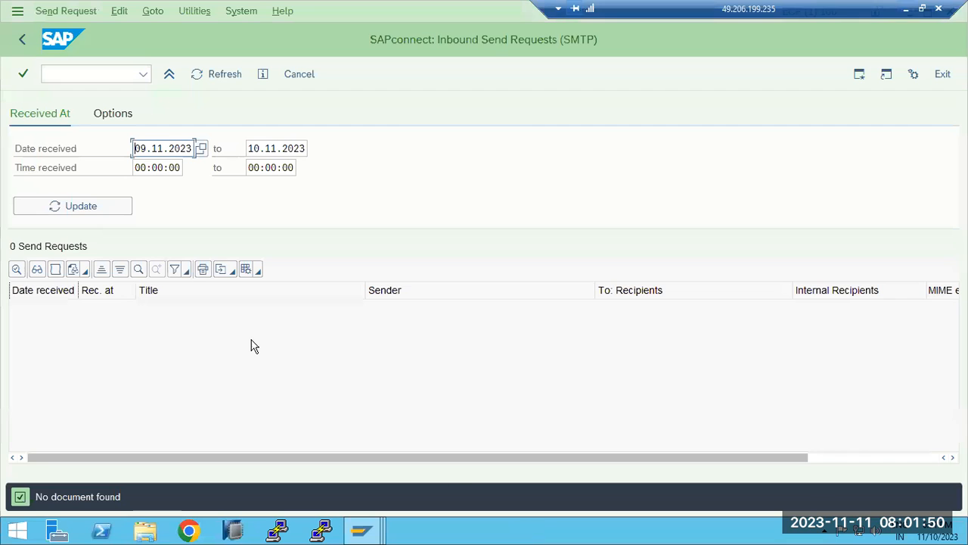
# Return to Easy Access, log off the SAP system, and minimize the SAP Logon list
pyautogui.click(20, 39)
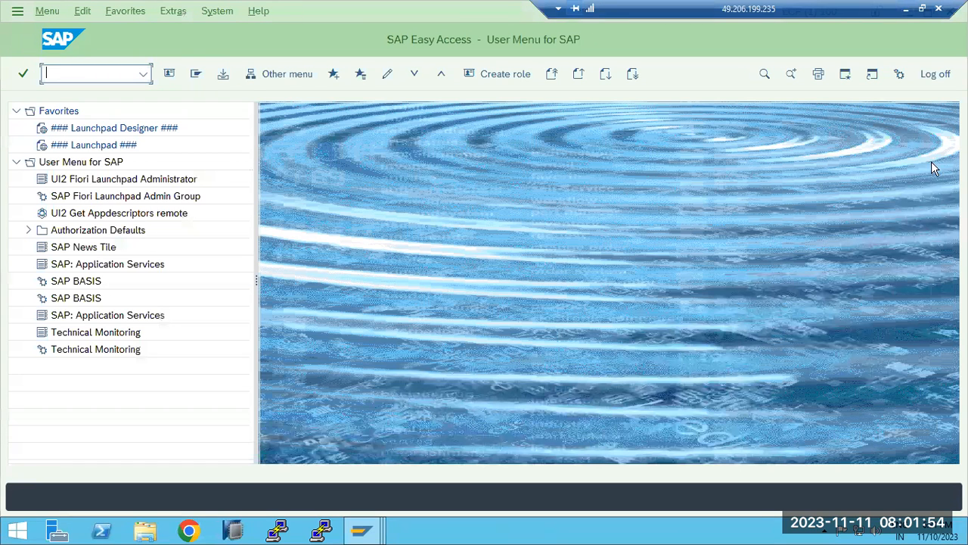
pyautogui.moveTo(821, 9); pyautogui.dragTo(596, 14)
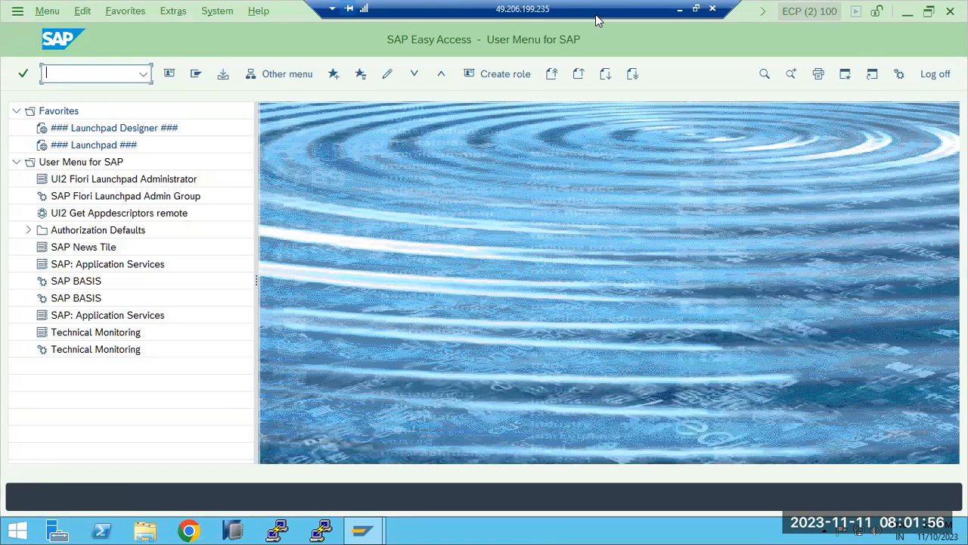
pyautogui.click(942, 77)
pyautogui.click(185, 317)
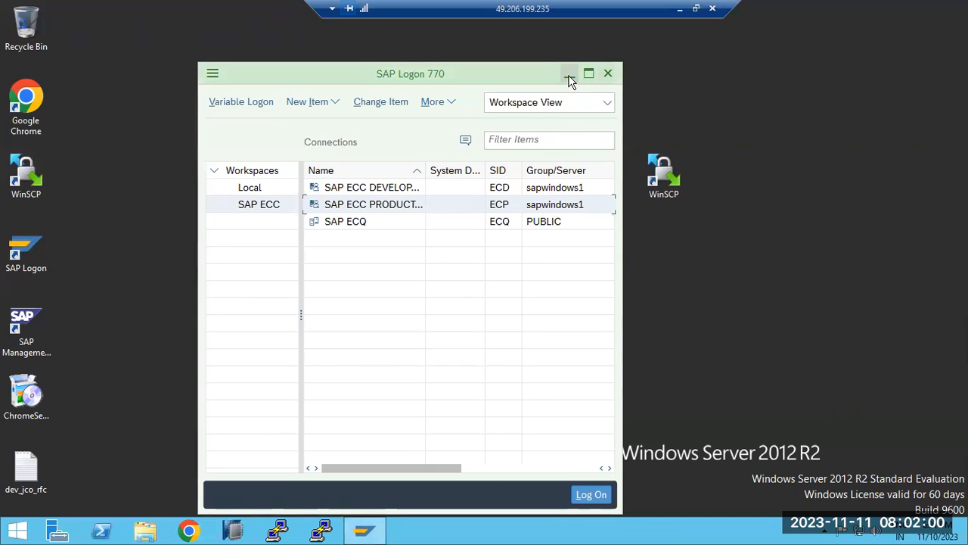
pyautogui.click(569, 74)
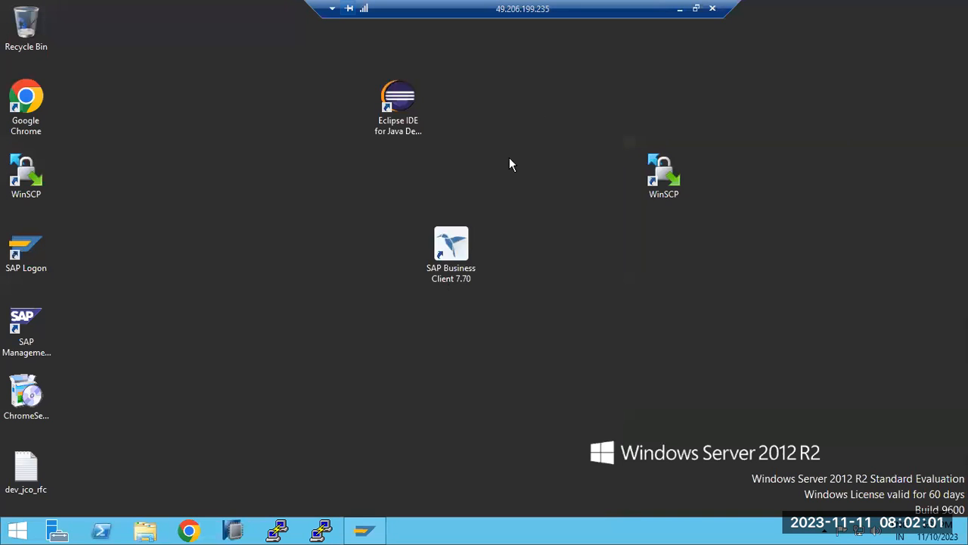
# Commit the SOST and SOIN note text in Paint and return to the remote server desktop
pyautogui.click(679, 11)
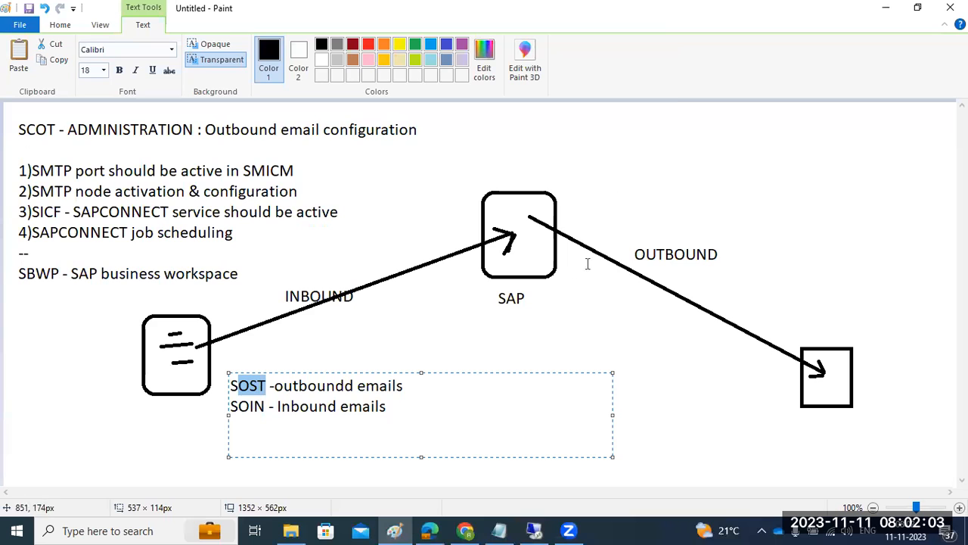
pyautogui.click(568, 529)
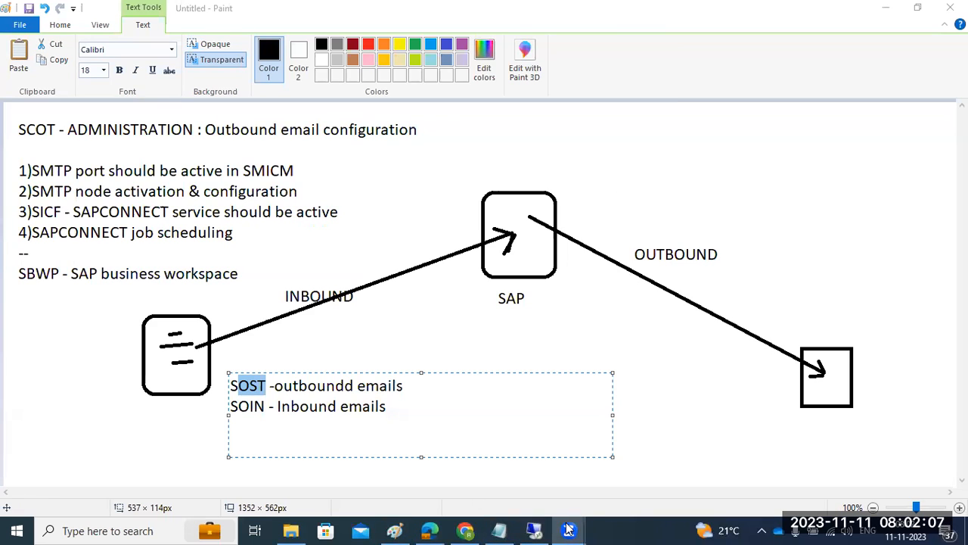
pyautogui.click(76, 342)
pyautogui.click(533, 529)
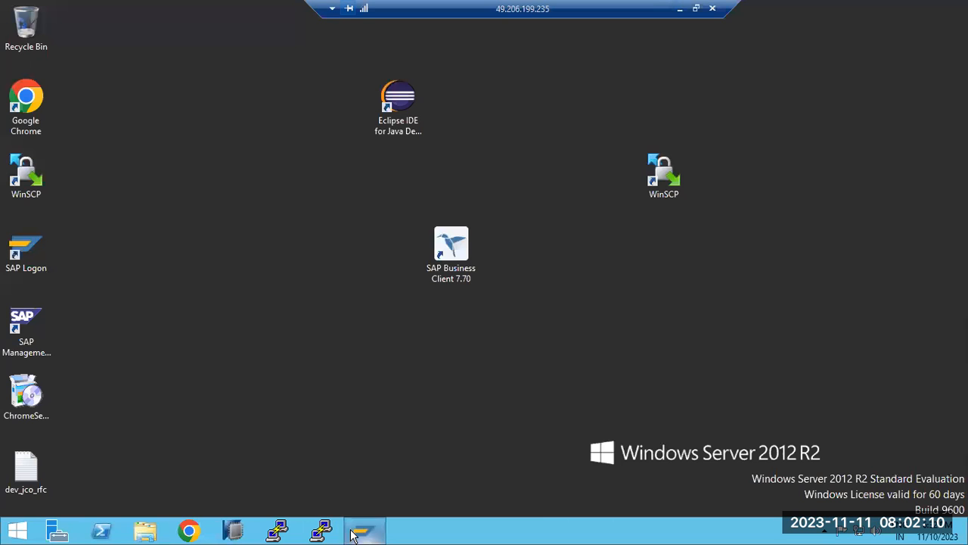
# Open Chrome on the server, remove an accidental bookmark, and load the sapwindows1:8443 address
pyautogui.click(190, 532)
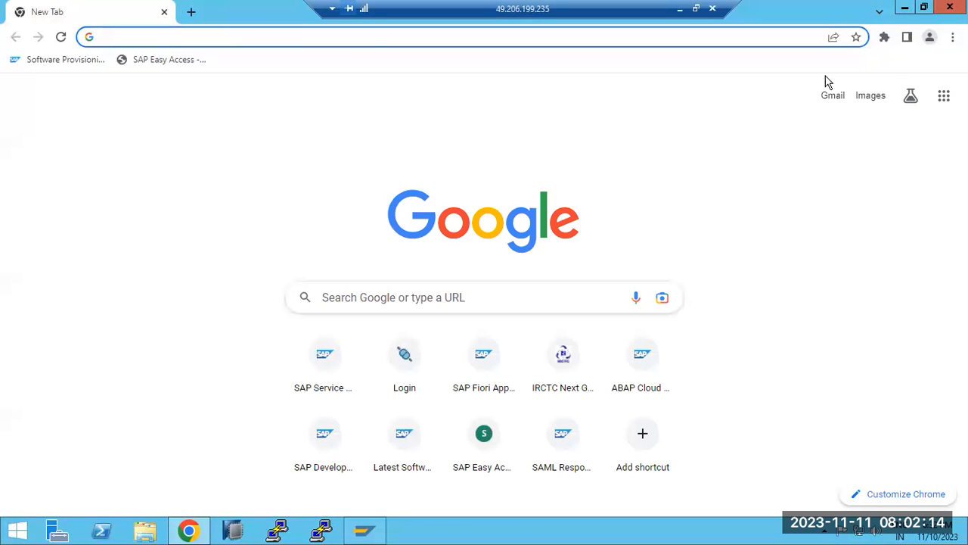
pyautogui.click(856, 37)
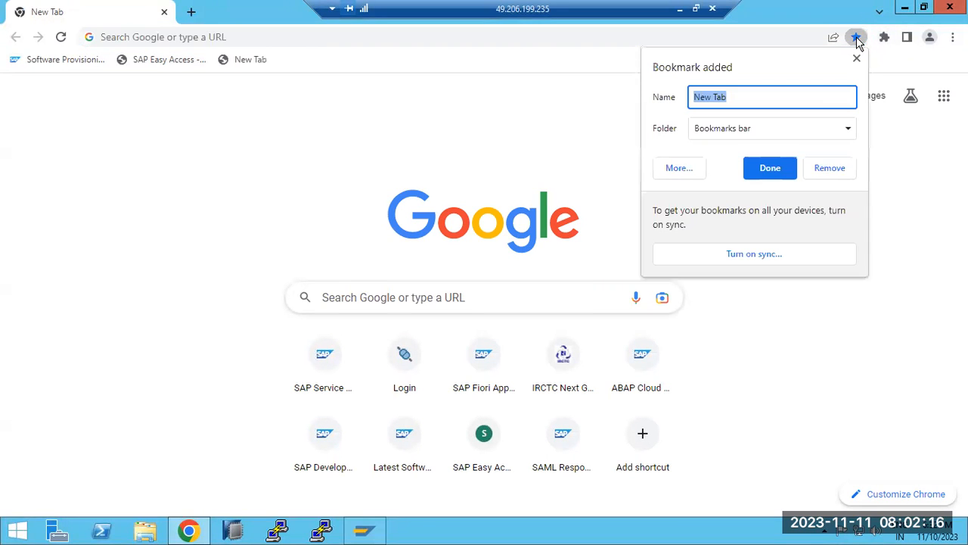
pyautogui.click(829, 168)
pyautogui.click(953, 37)
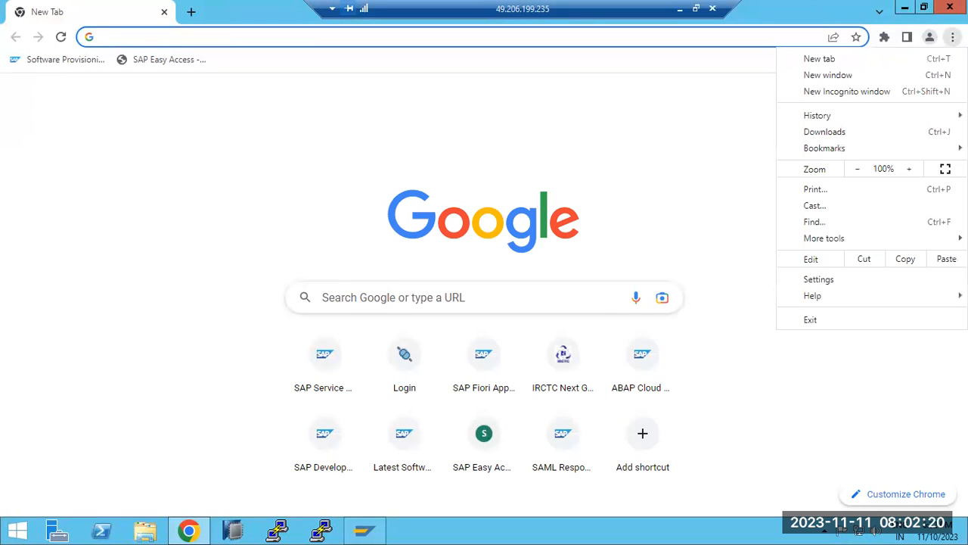
pyautogui.click(194, 39)
pyautogui.write('h')
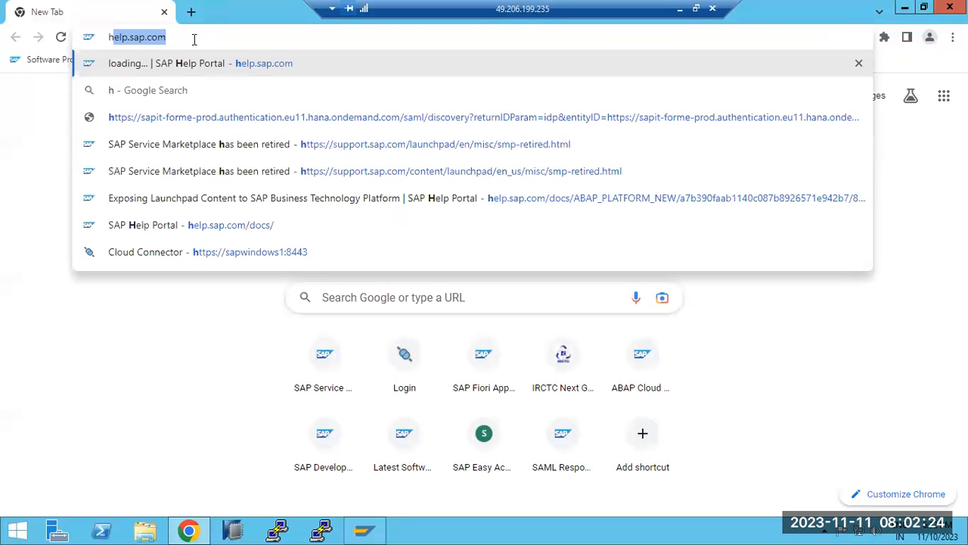
pyautogui.write('ttps:/')
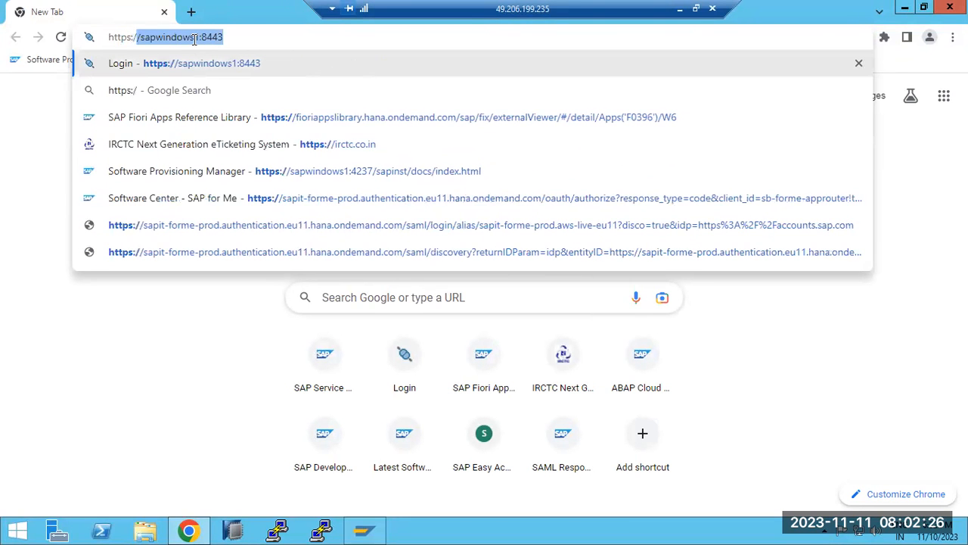
pyautogui.write('/sapwind')
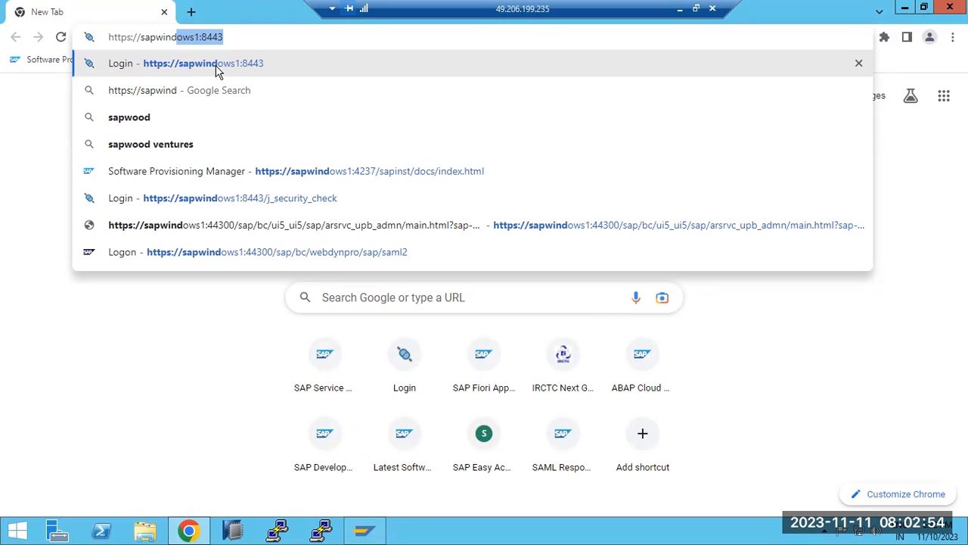
pyautogui.click(247, 35)
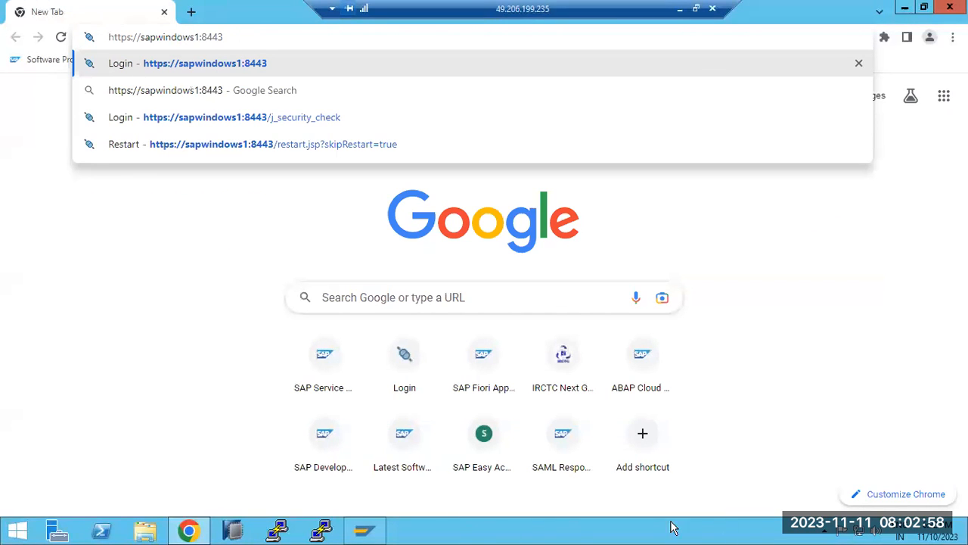
# Open the SAP Easy Access WebGUI bookmark in a new tab, copy its URL, and minimize the session
pyautogui.click(860, 534)
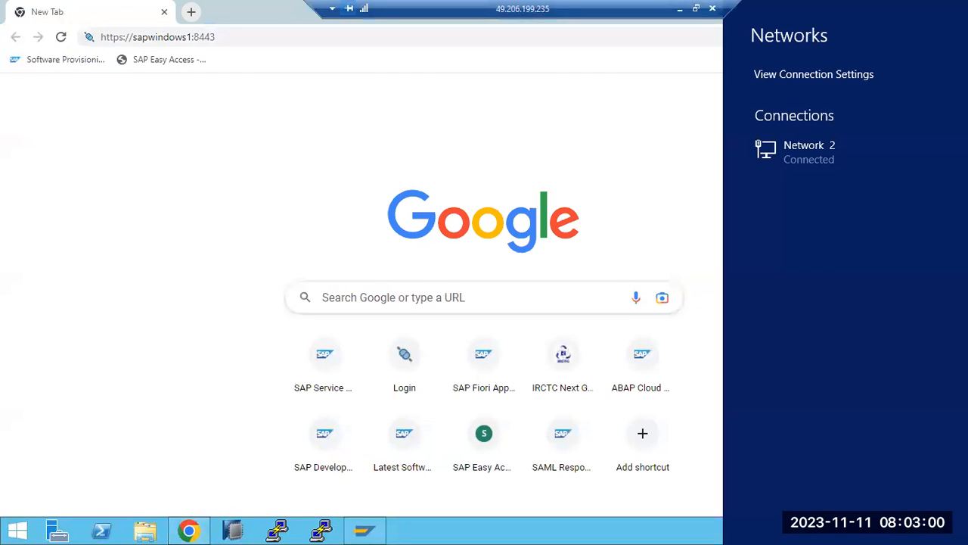
pyautogui.click(683, 146)
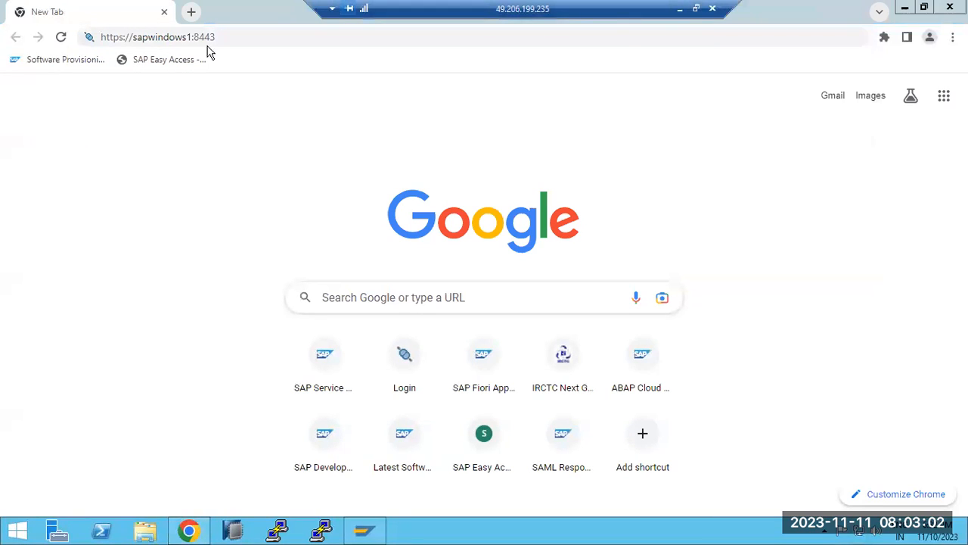
pyautogui.click(282, 31)
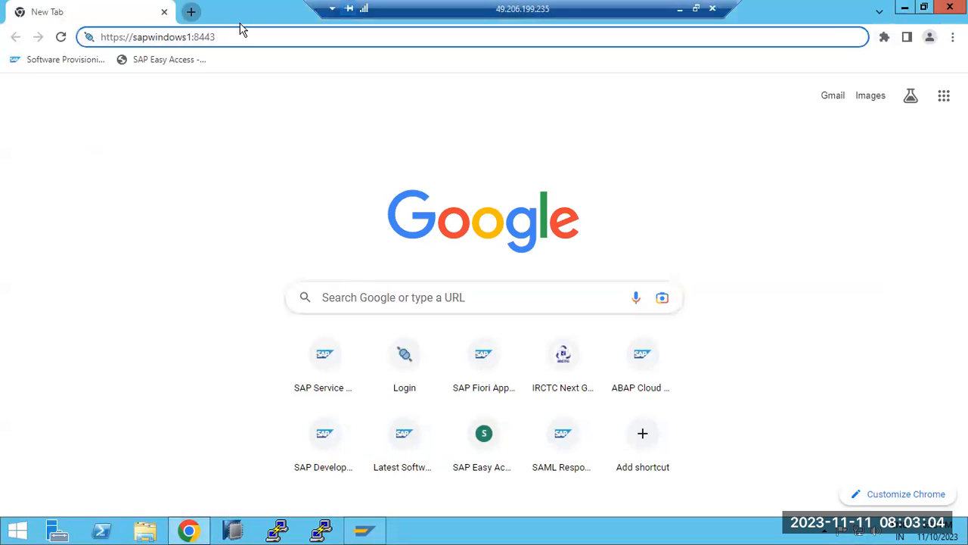
pyautogui.hotkey('ctrl', 't')
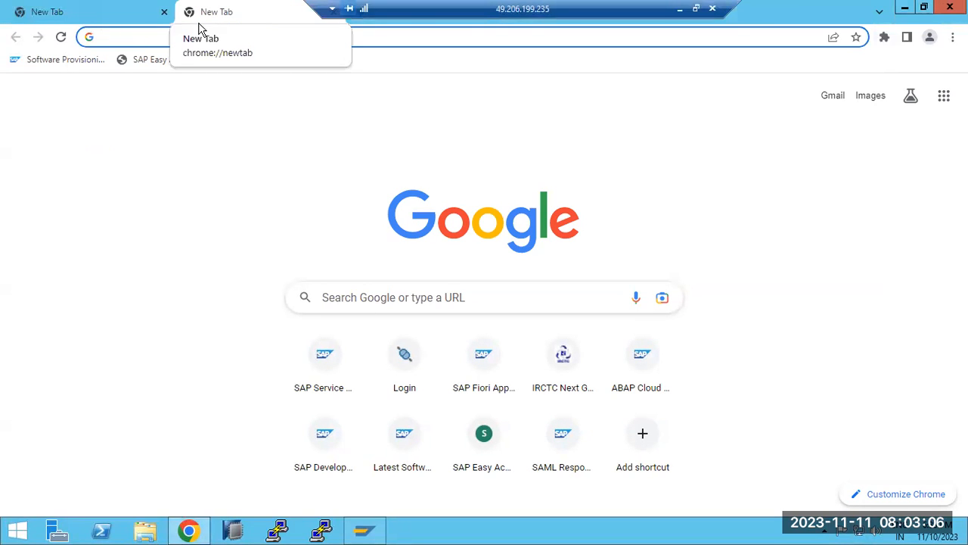
pyautogui.click(145, 60)
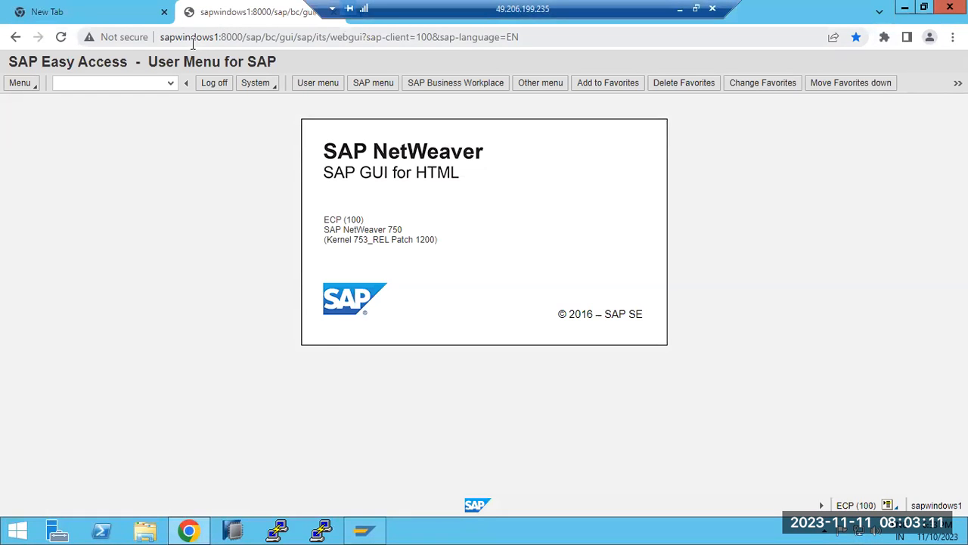
pyautogui.click(190, 37)
pyautogui.hotkey('ctrl', 'c')
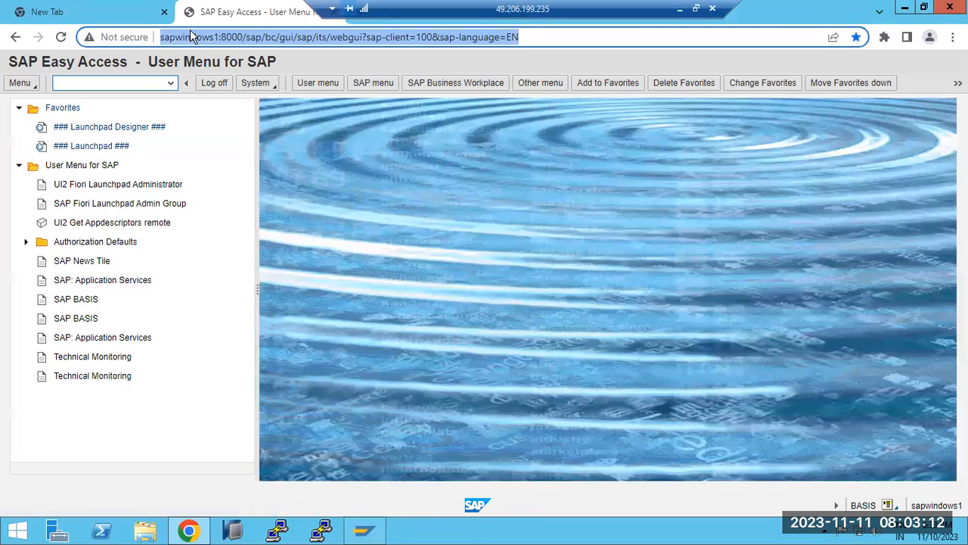
pyautogui.click(679, 8)
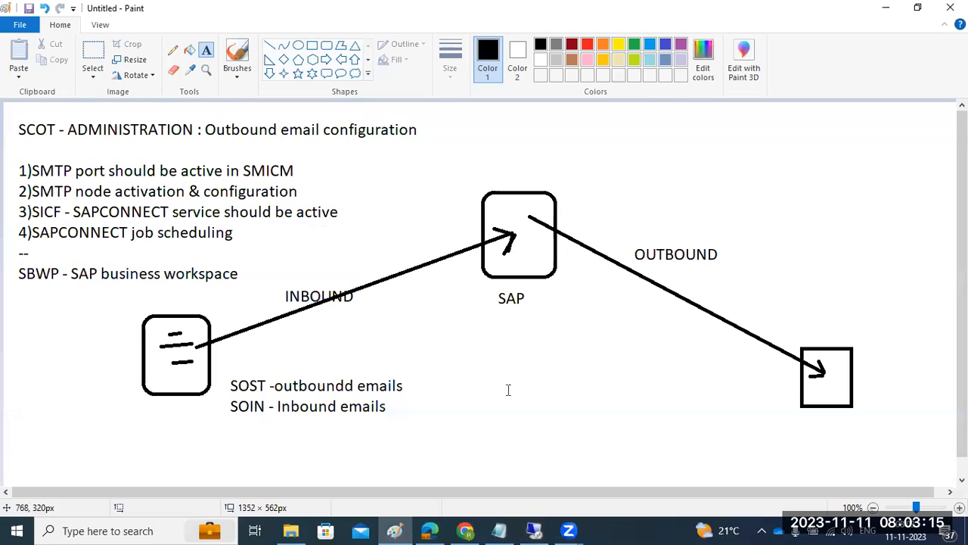
# Paste the copied WebGUI URL into local Chrome and load the logon page
pyautogui.click(466, 531)
pyautogui.hotkey('ctrl', 'v')
pyautogui.press('Return')
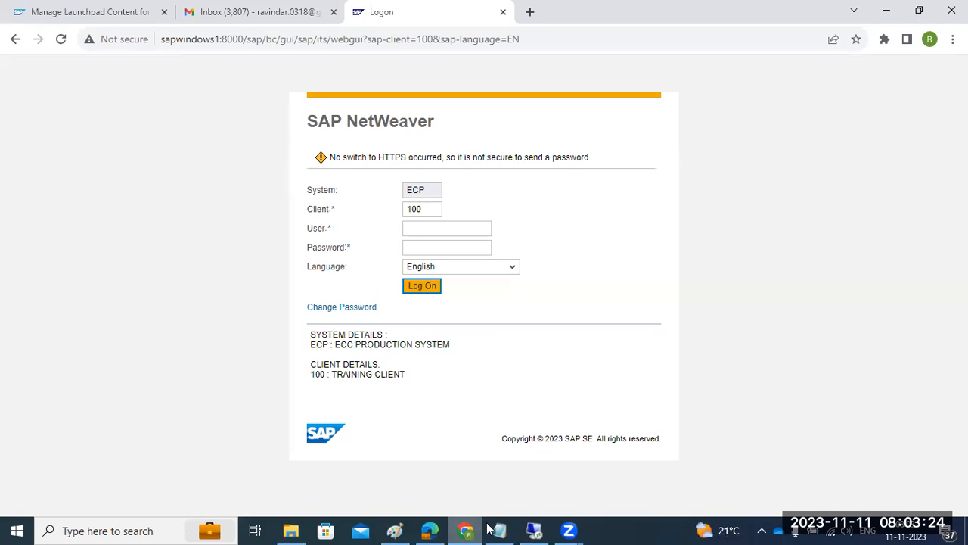
# Disconnect the remote desktop, reload the WebGUI client 100 logon page, and open a blank tab
pyautogui.moveTo(536, 530)
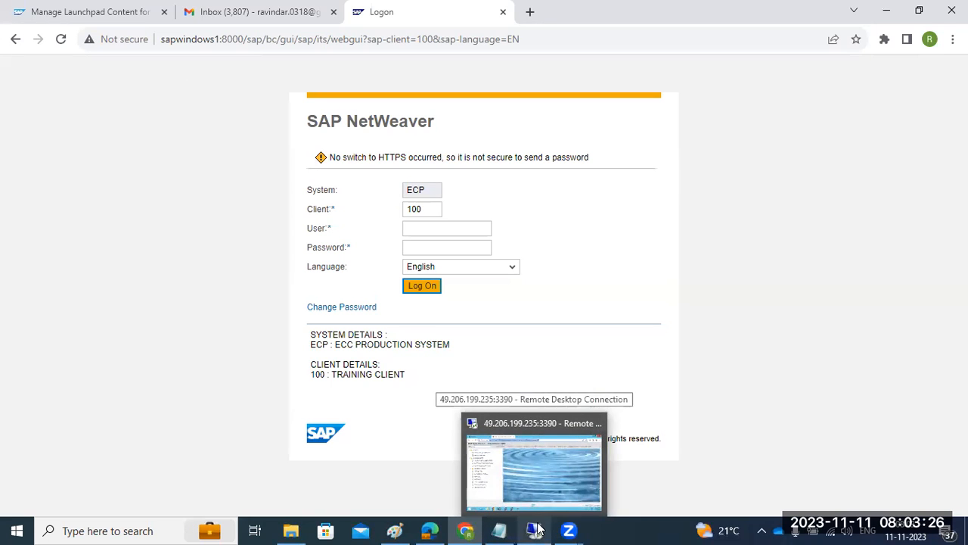
pyautogui.click(595, 426)
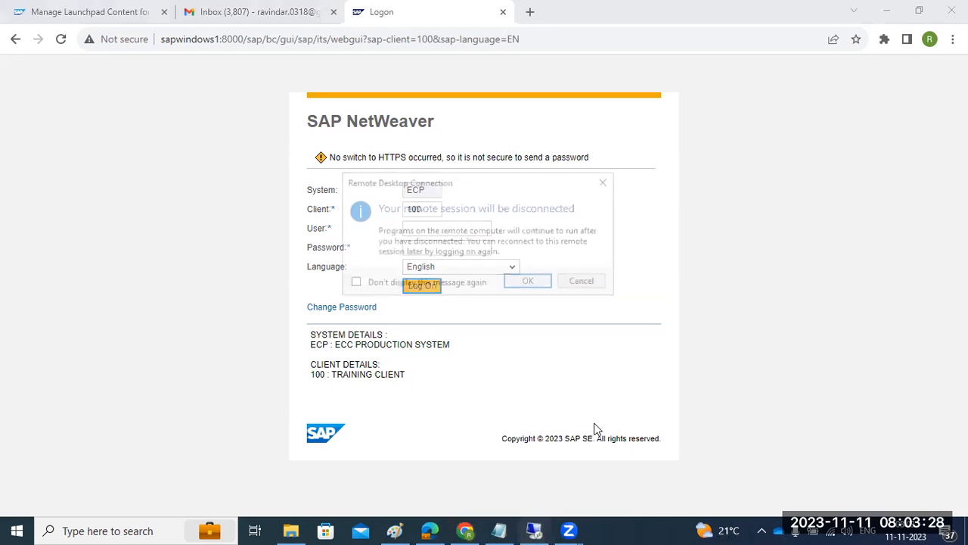
pyautogui.click(525, 283)
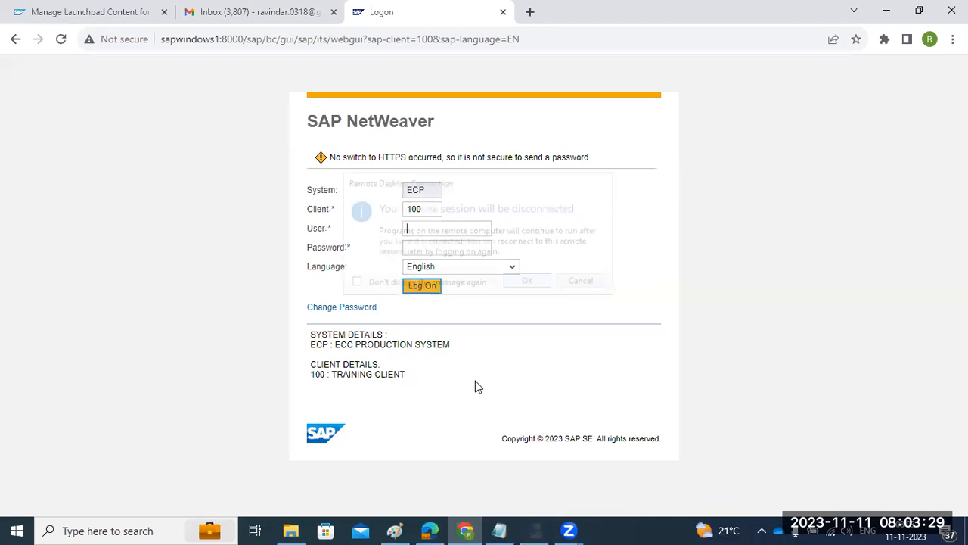
pyautogui.click(61, 39)
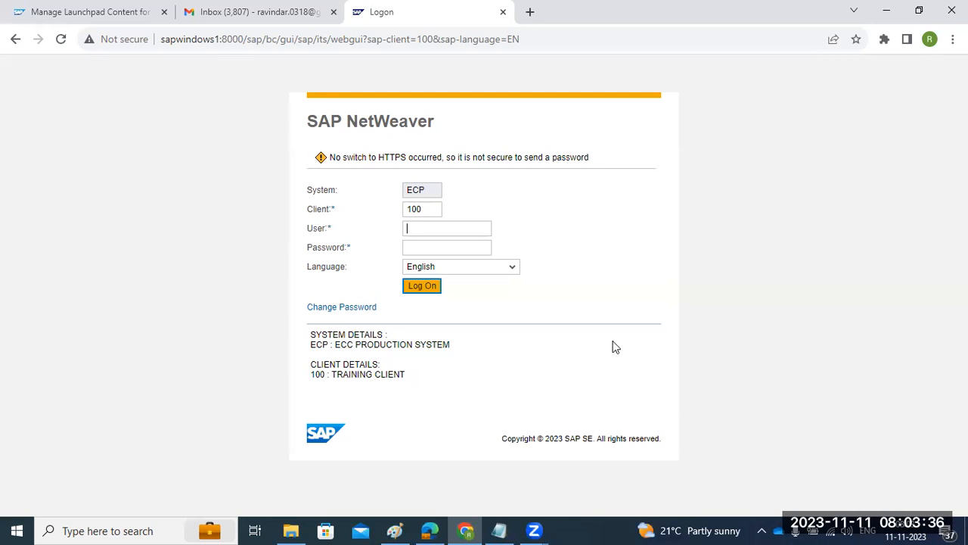
pyautogui.click(224, 39)
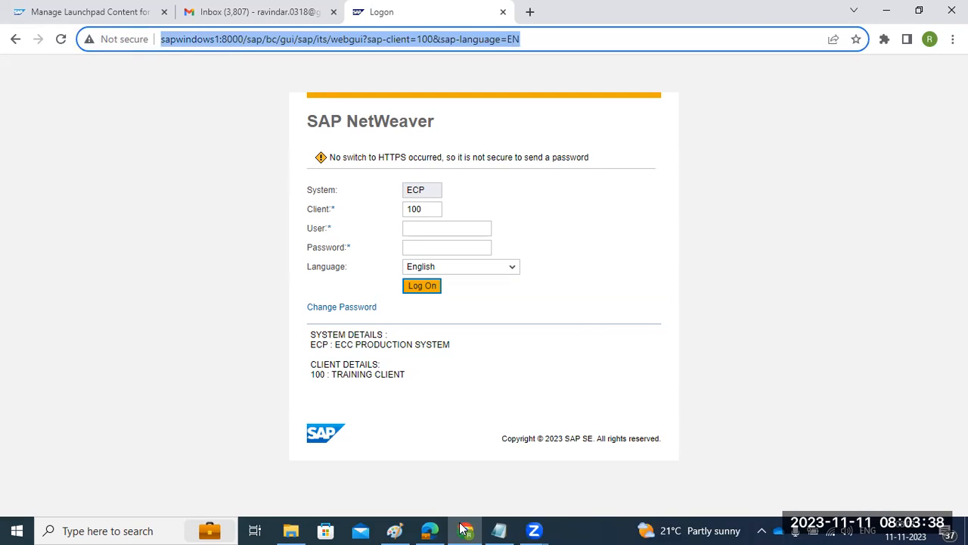
pyautogui.click(529, 11)
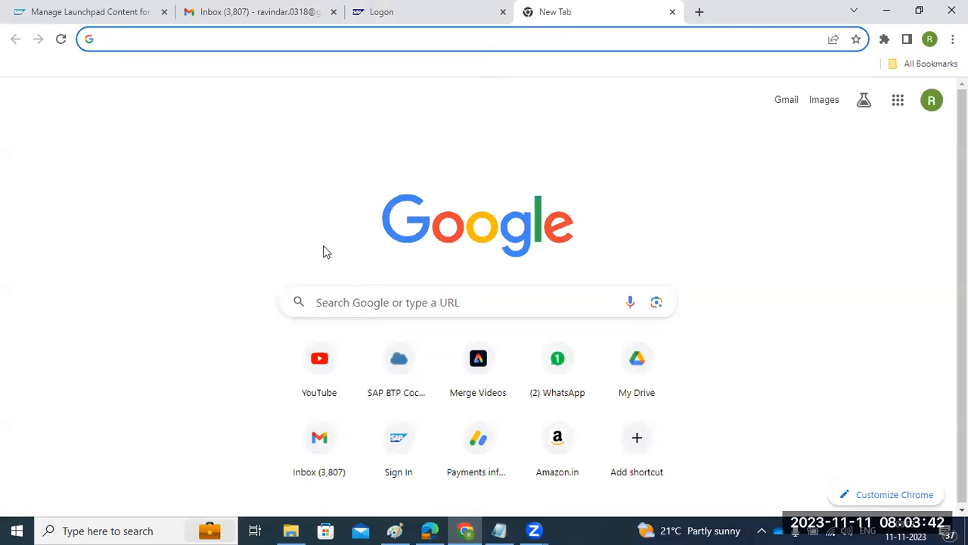